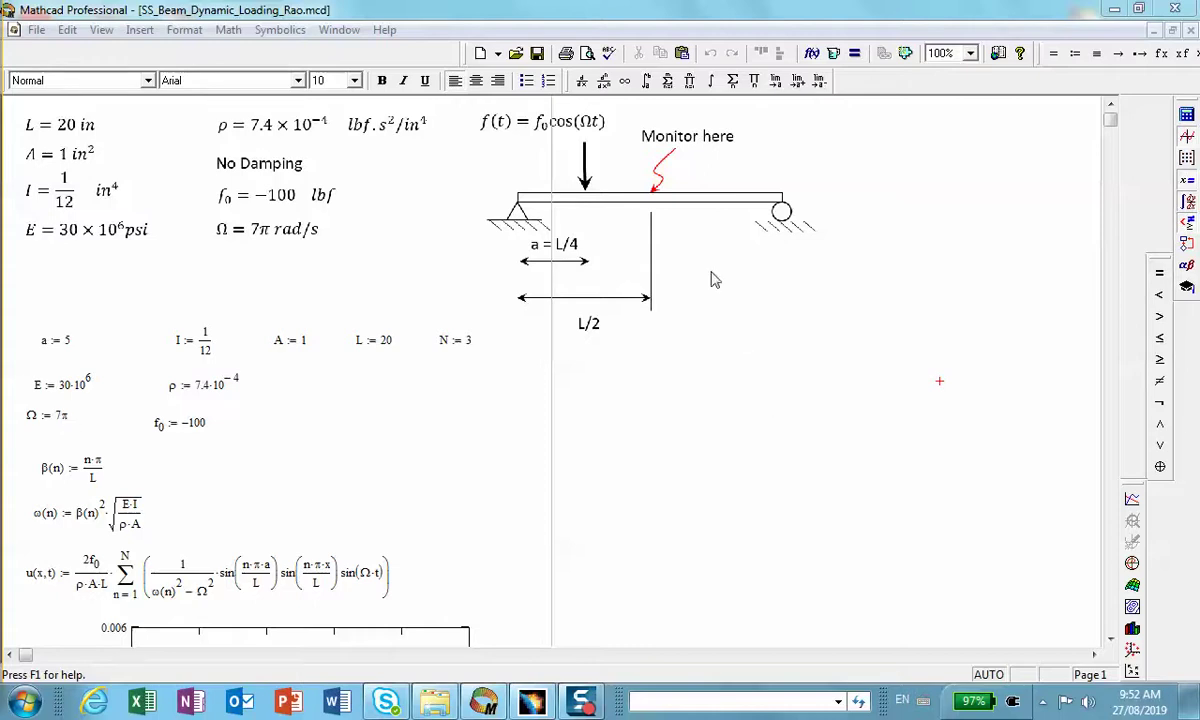
Review the beam parameters, the displacement formula u(x,t) and the mid-span response plot in the worksheet.
click(422, 450)
scroll(422, 458, down, 5)
scroll(422, 458, down, 3)
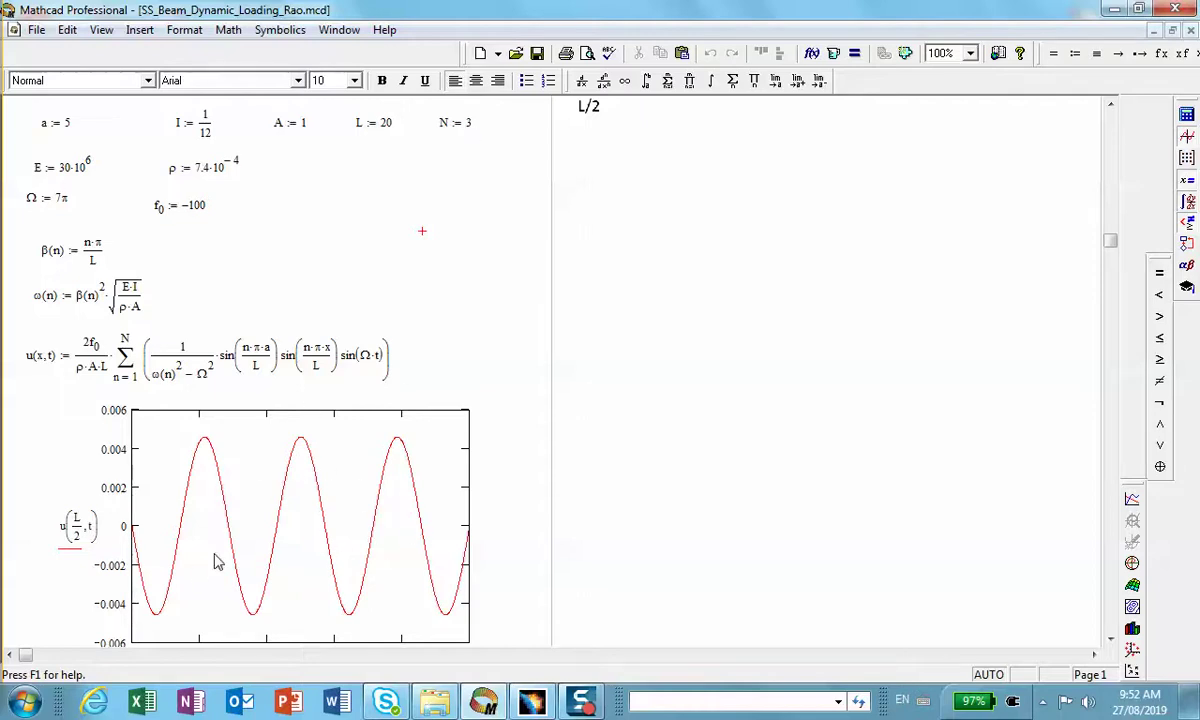
scroll(522, 447, up, 2)
scroll(521, 447, up, 3)
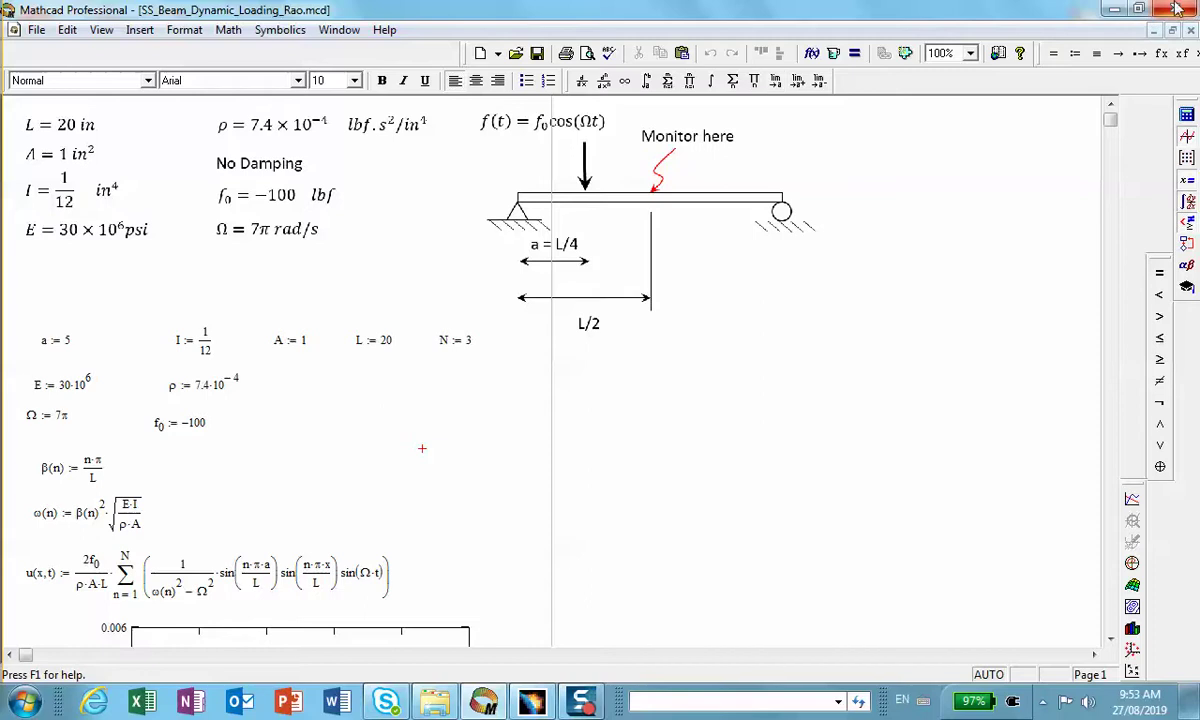
Switch to CATIA V5 and create a new part named Part1 with hybrid design enabled.
click(1112, 10)
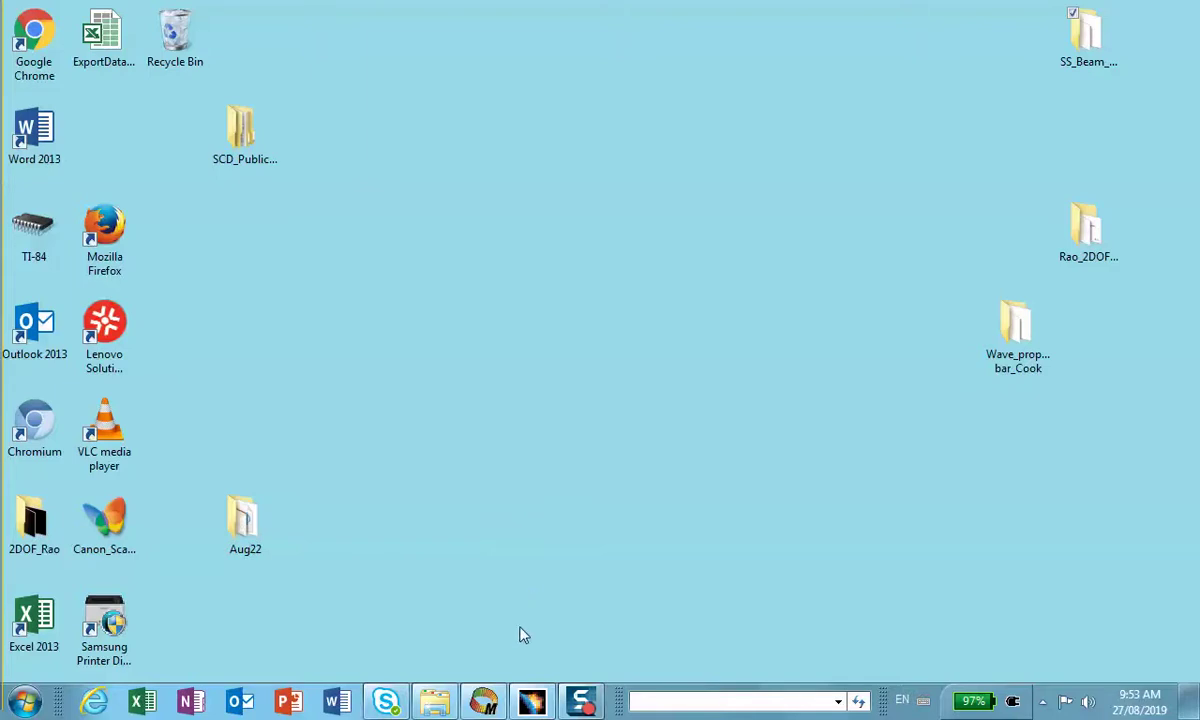
click(530, 700)
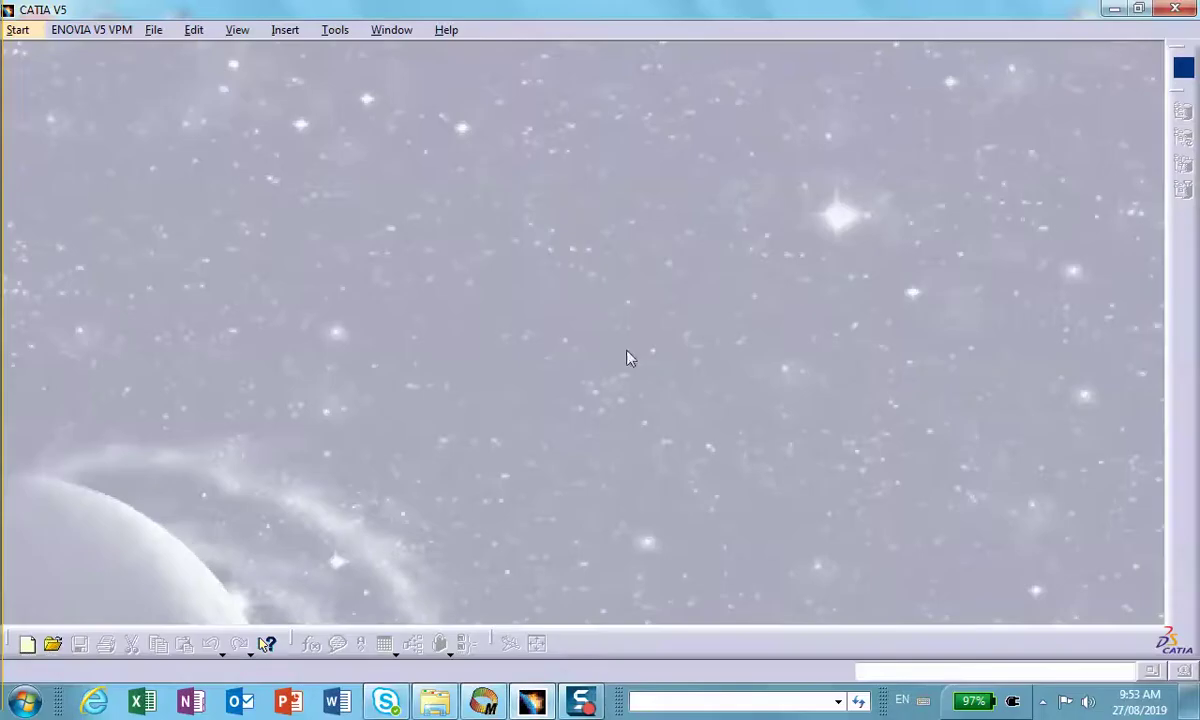
click(28, 645)
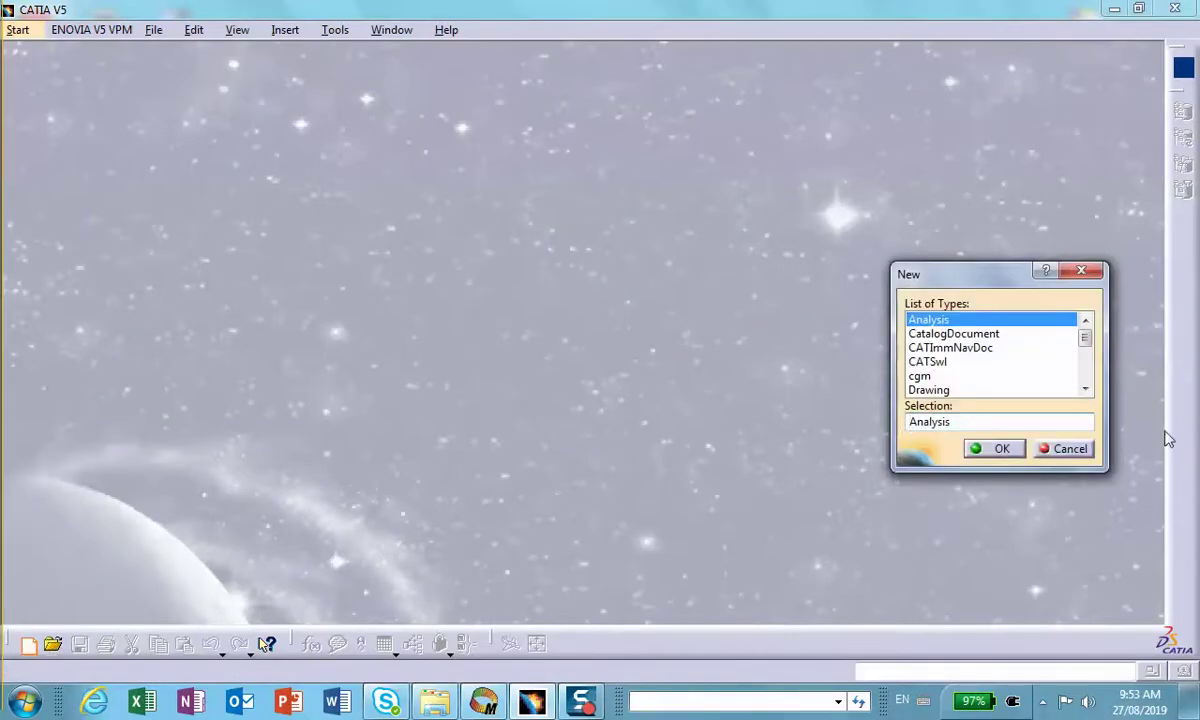
drag(1084, 338, 1088, 380)
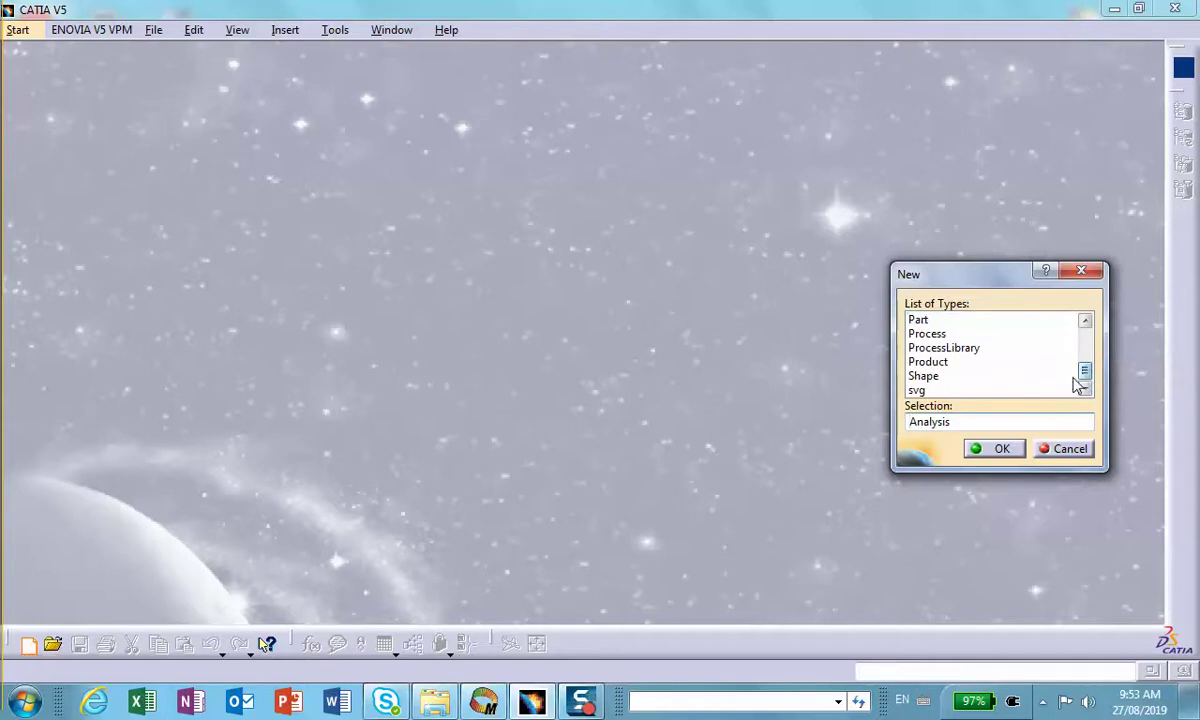
double_click(922, 320)
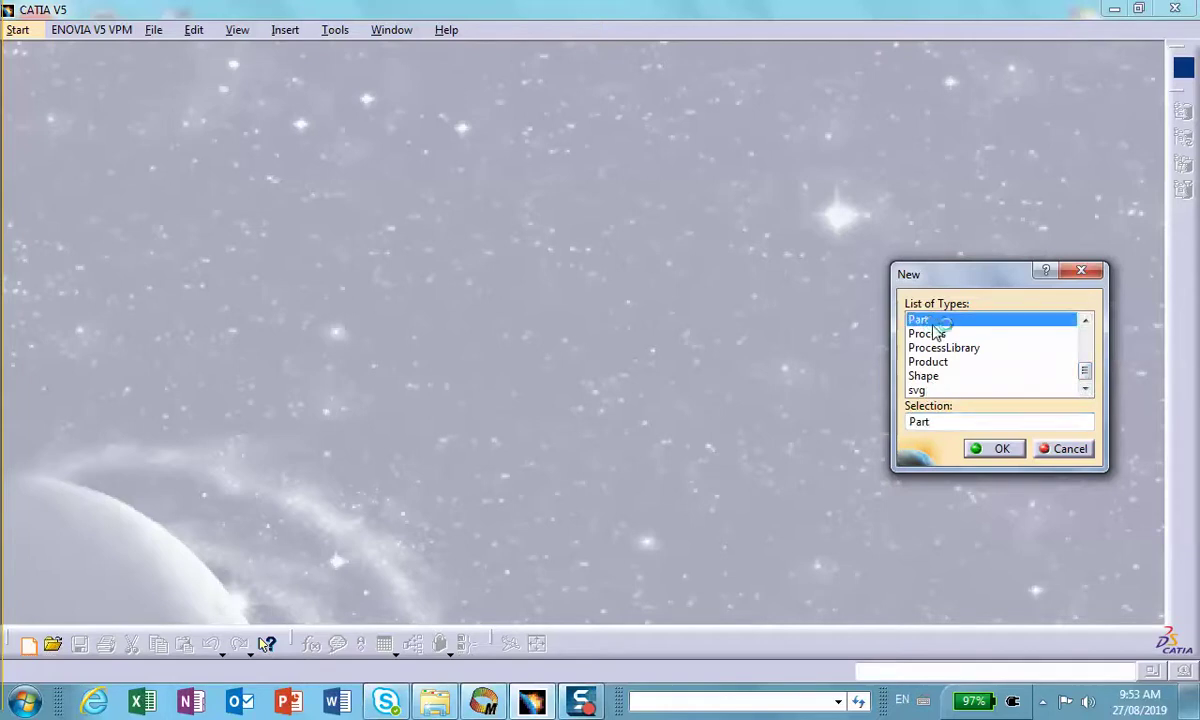
click(1005, 452)
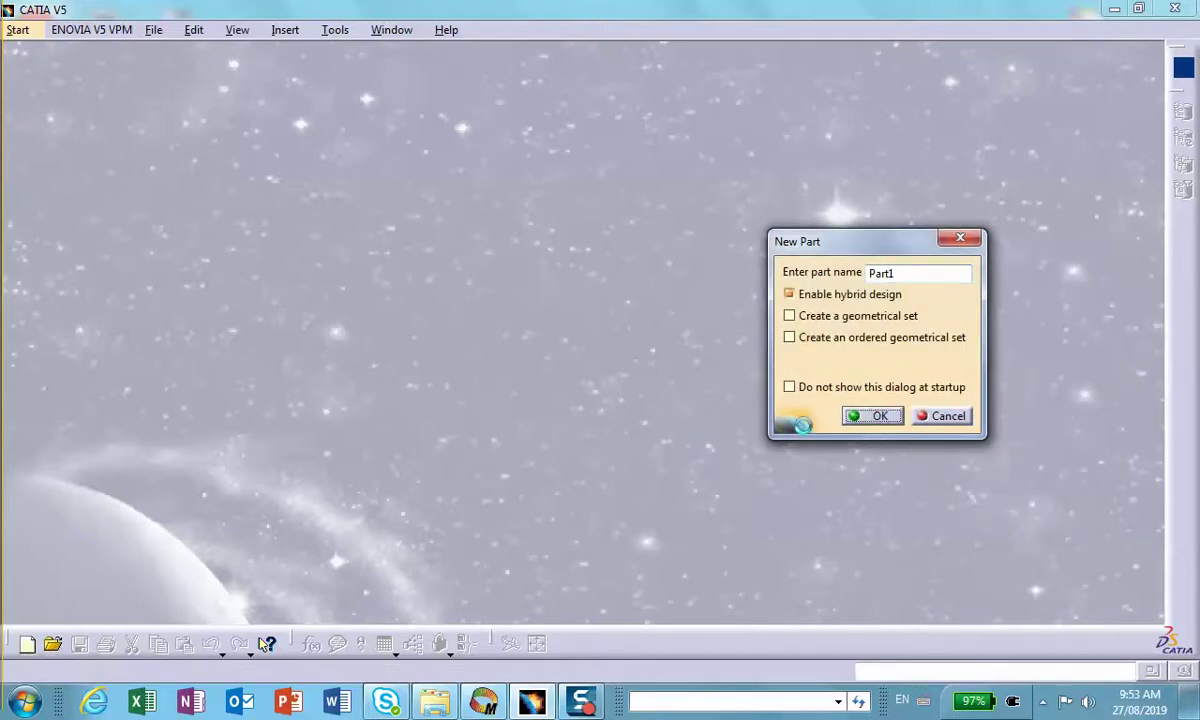
click(879, 418)
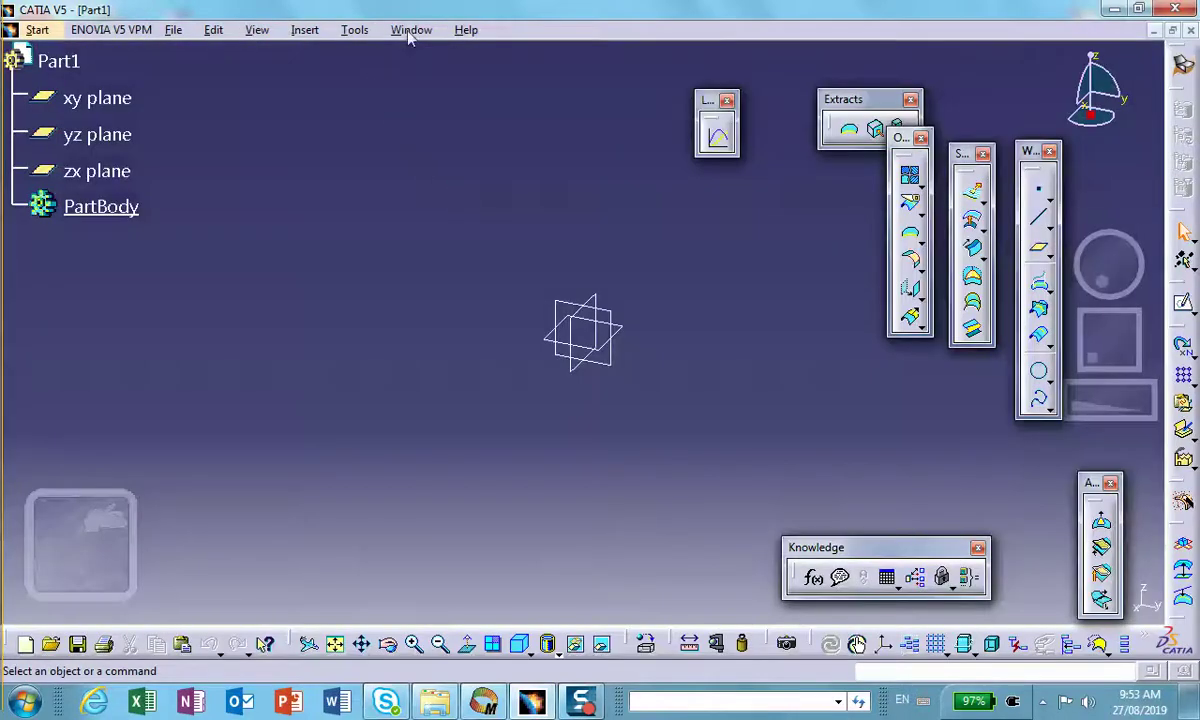
Set the Time unit to Second (s) in the unit options.
click(355, 30)
click(254, 498)
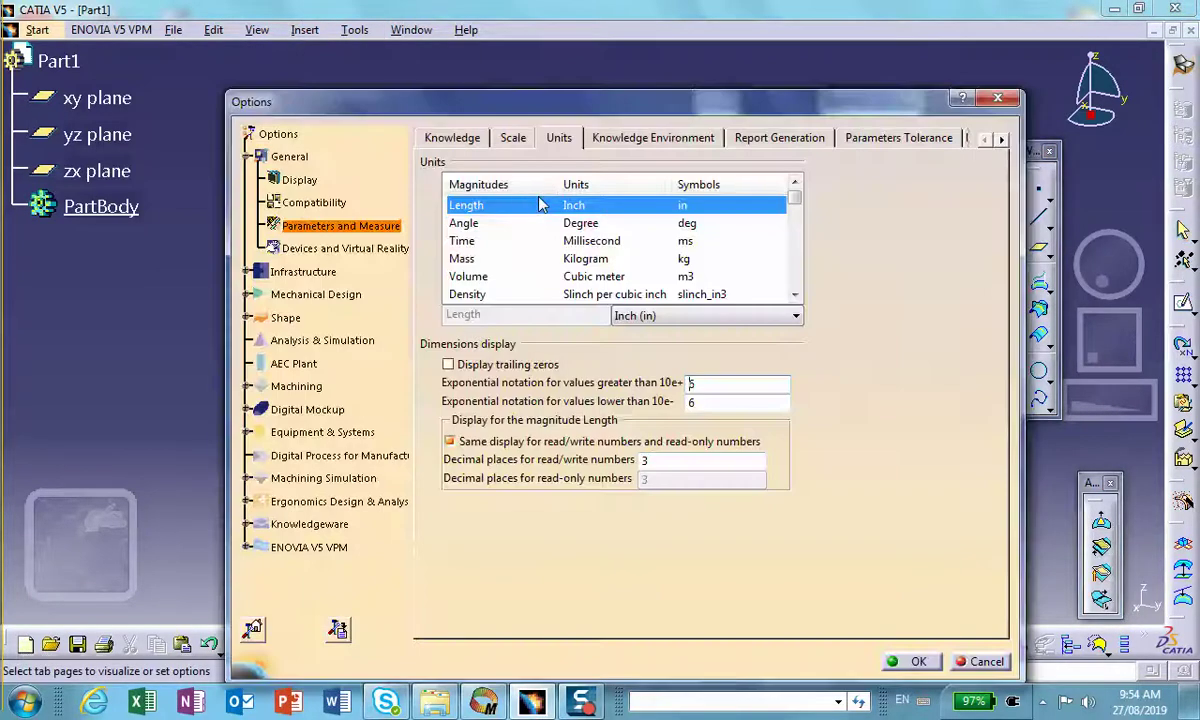
click(474, 240)
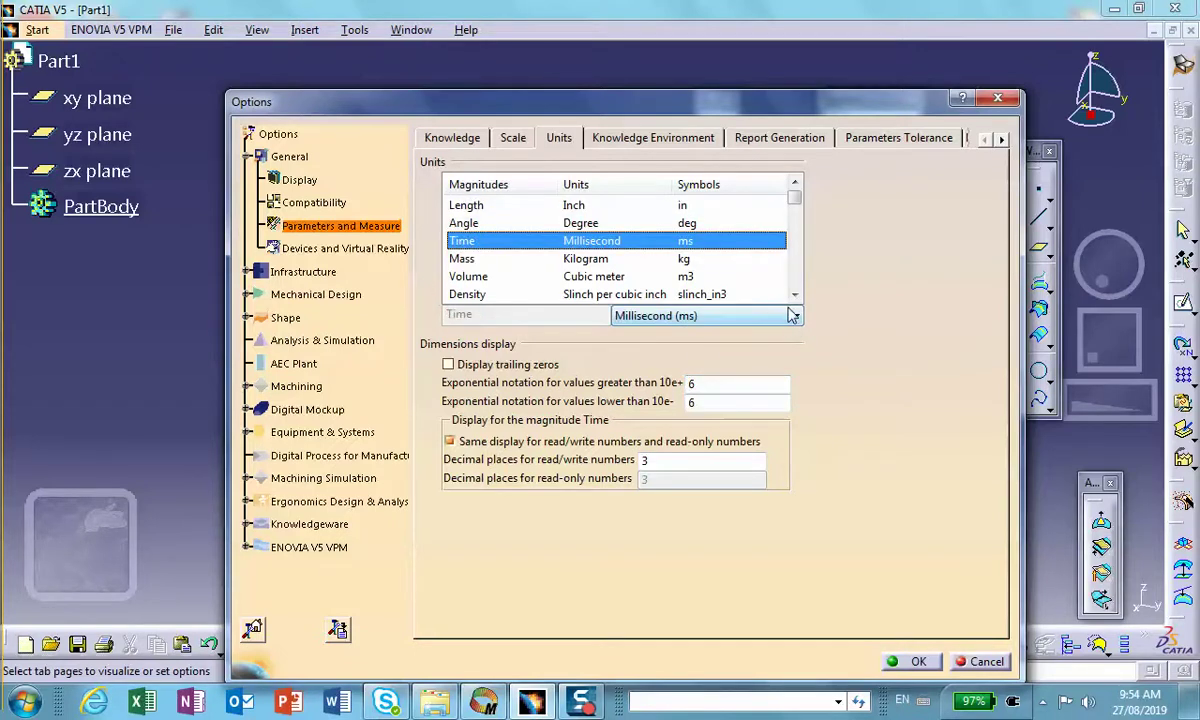
click(745, 315)
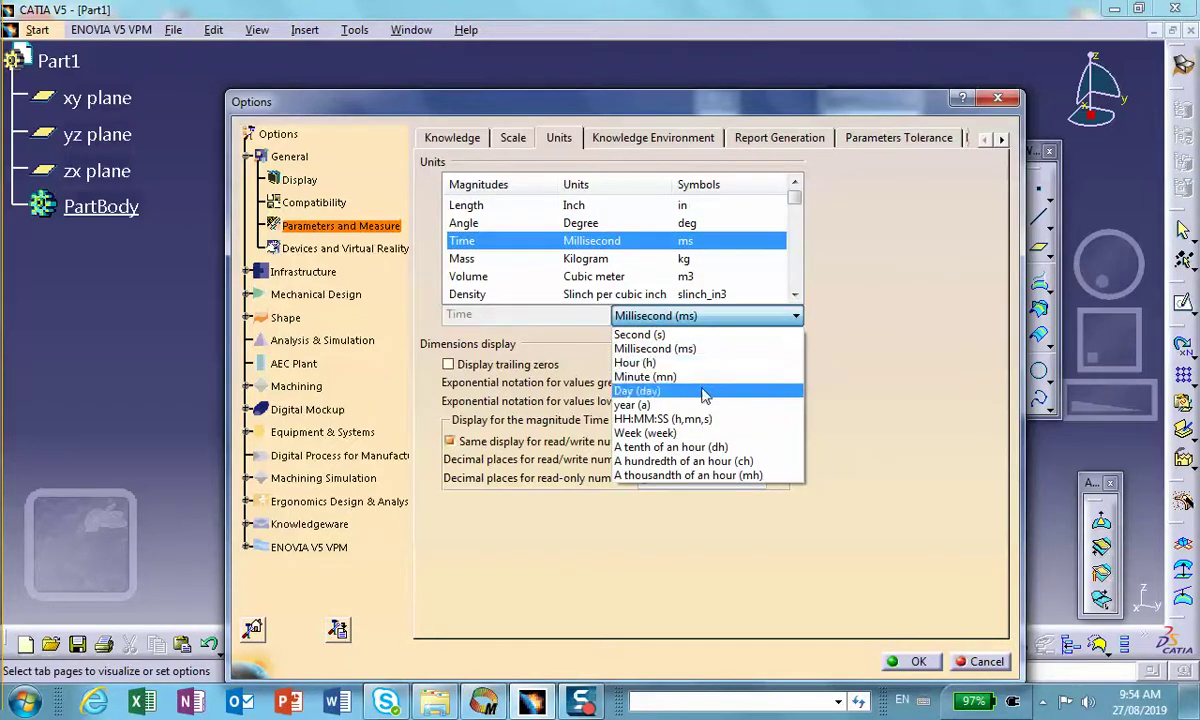
click(700, 334)
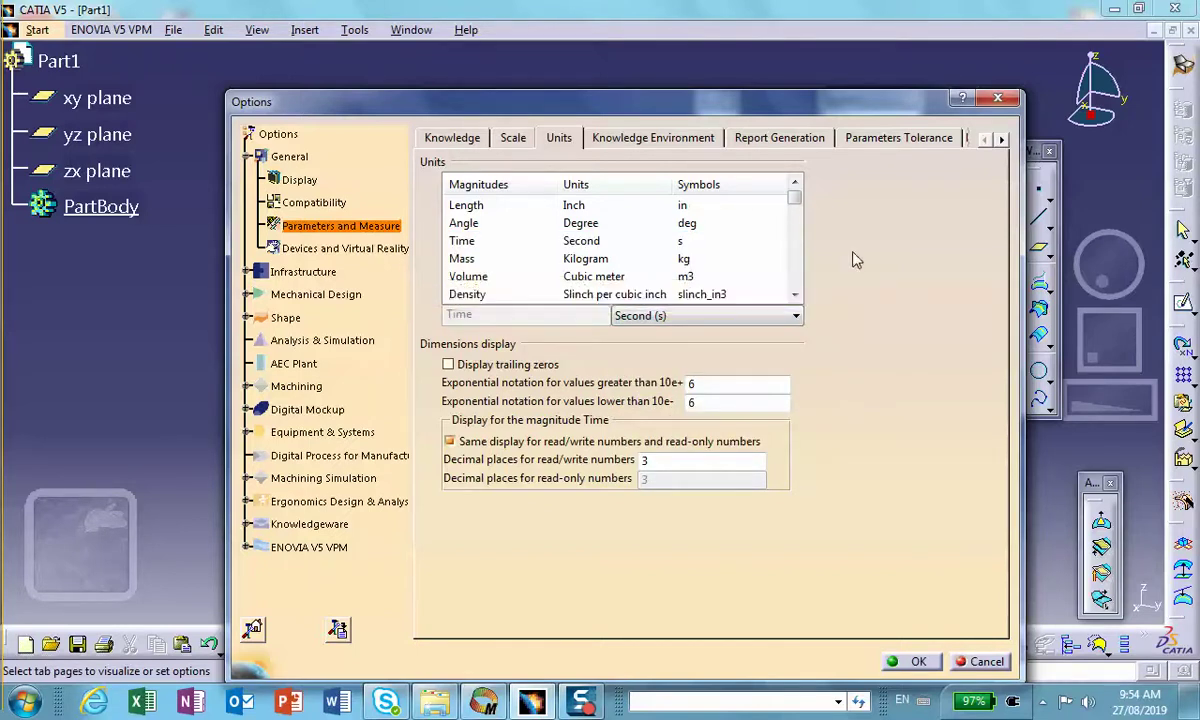
Set the Area unit to Square inch (in2) and apply the unit options.
click(795, 295)
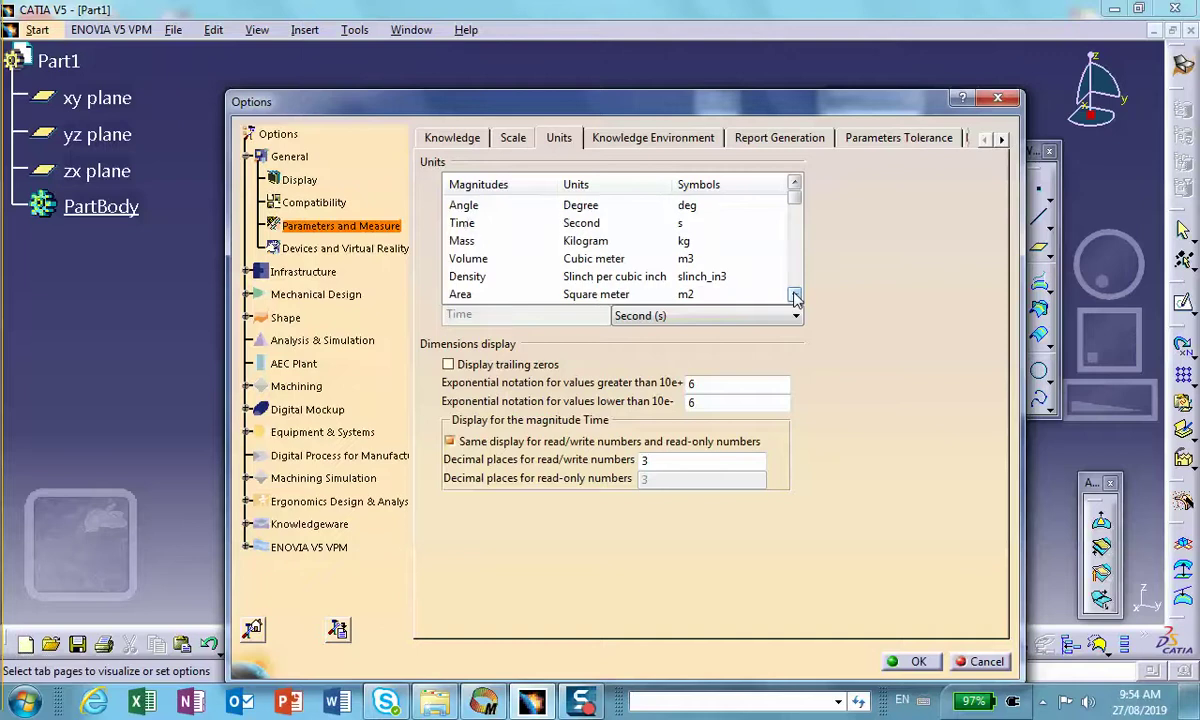
click(795, 295)
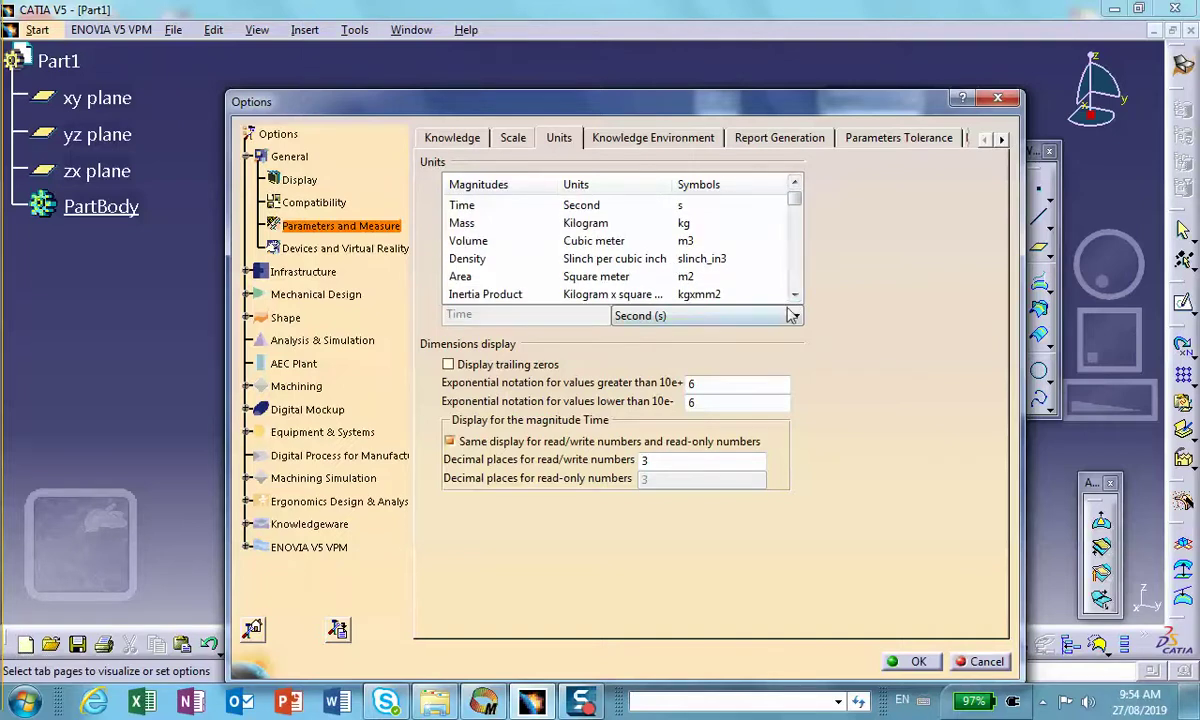
click(794, 300)
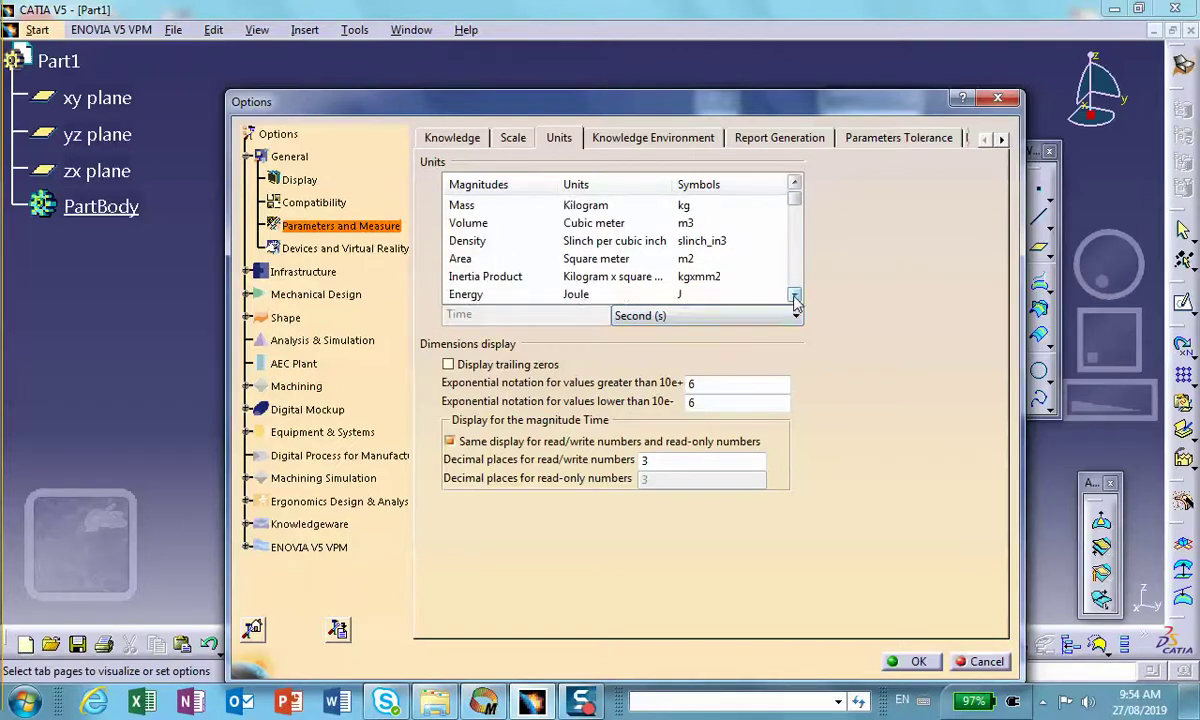
click(794, 300)
click(795, 296)
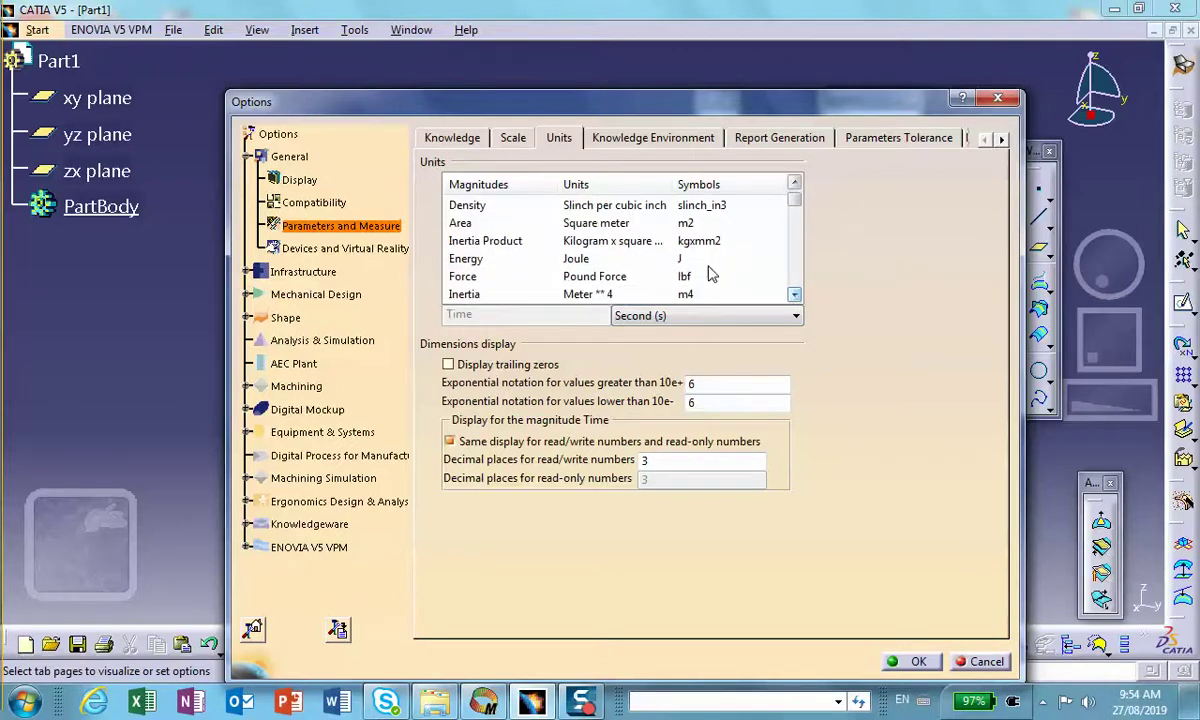
click(668, 226)
click(795, 316)
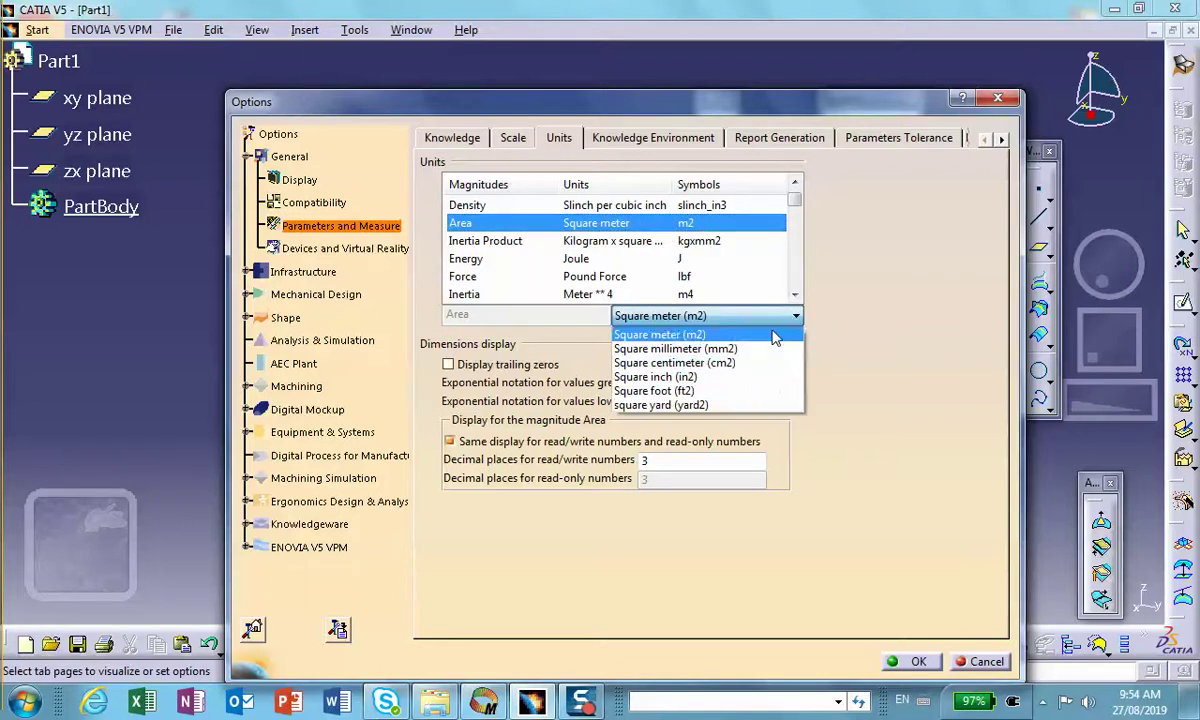
click(740, 378)
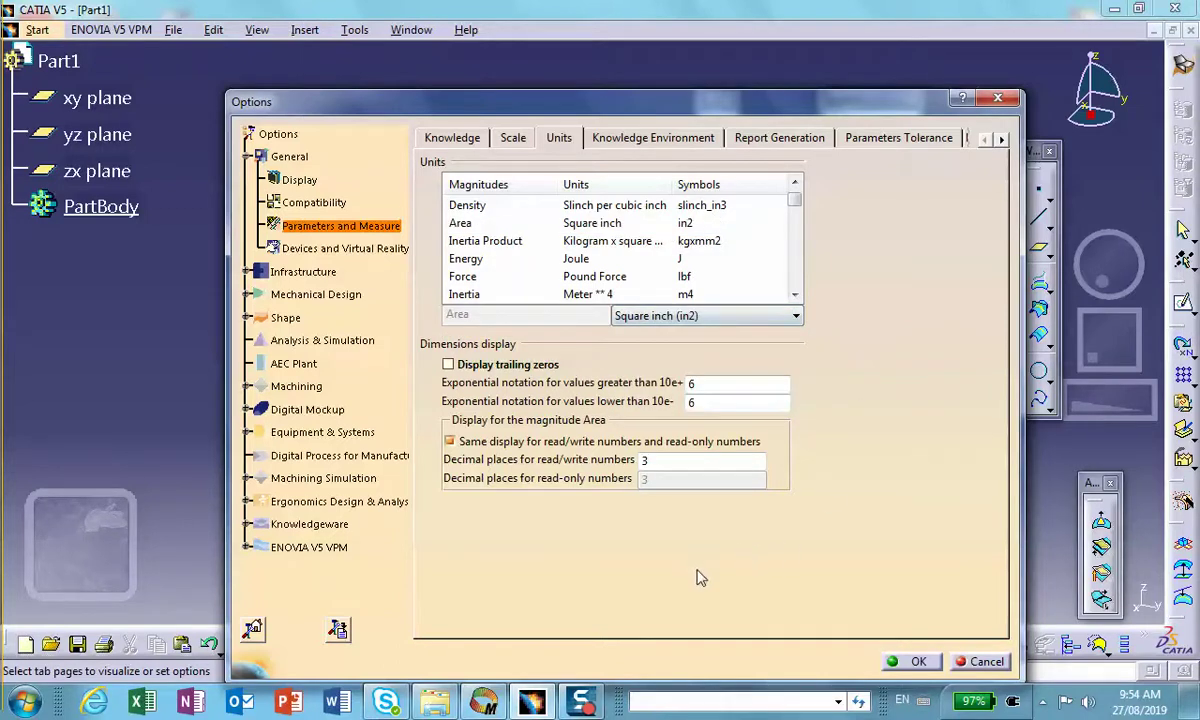
click(916, 662)
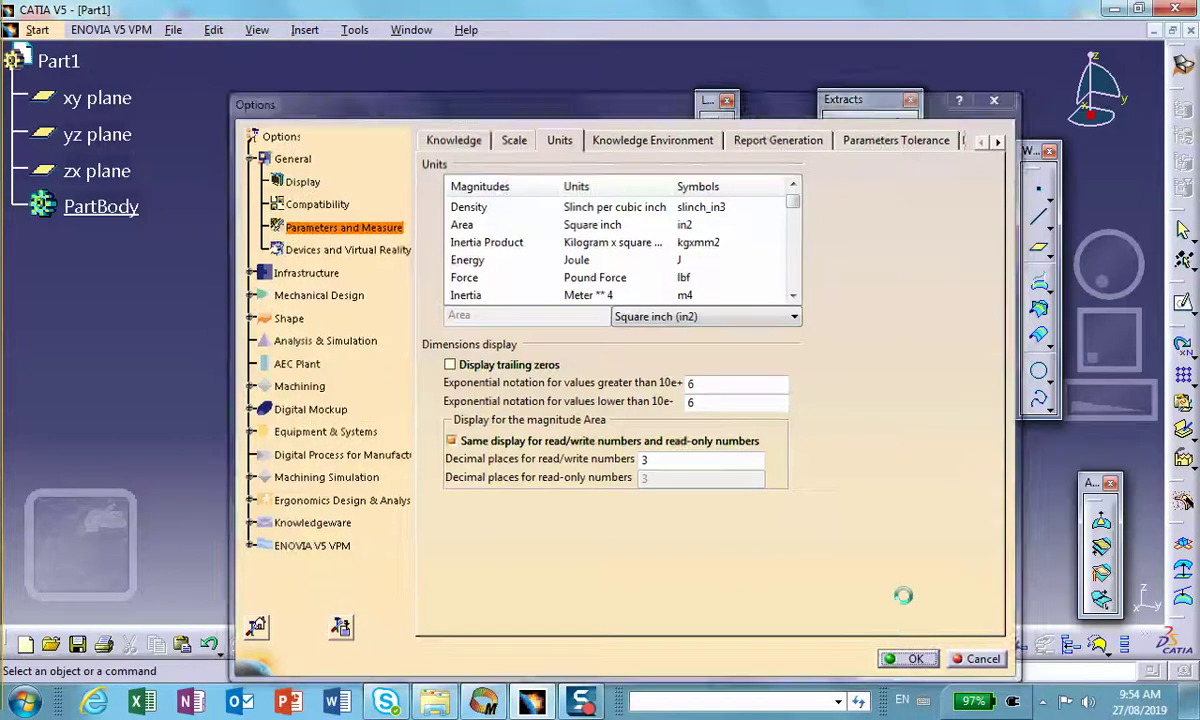
Sketch a horizontal line about 11 in long on the zx plane, from the origin in the negative H direction.
middle_drag(640, 405, 542, 327)
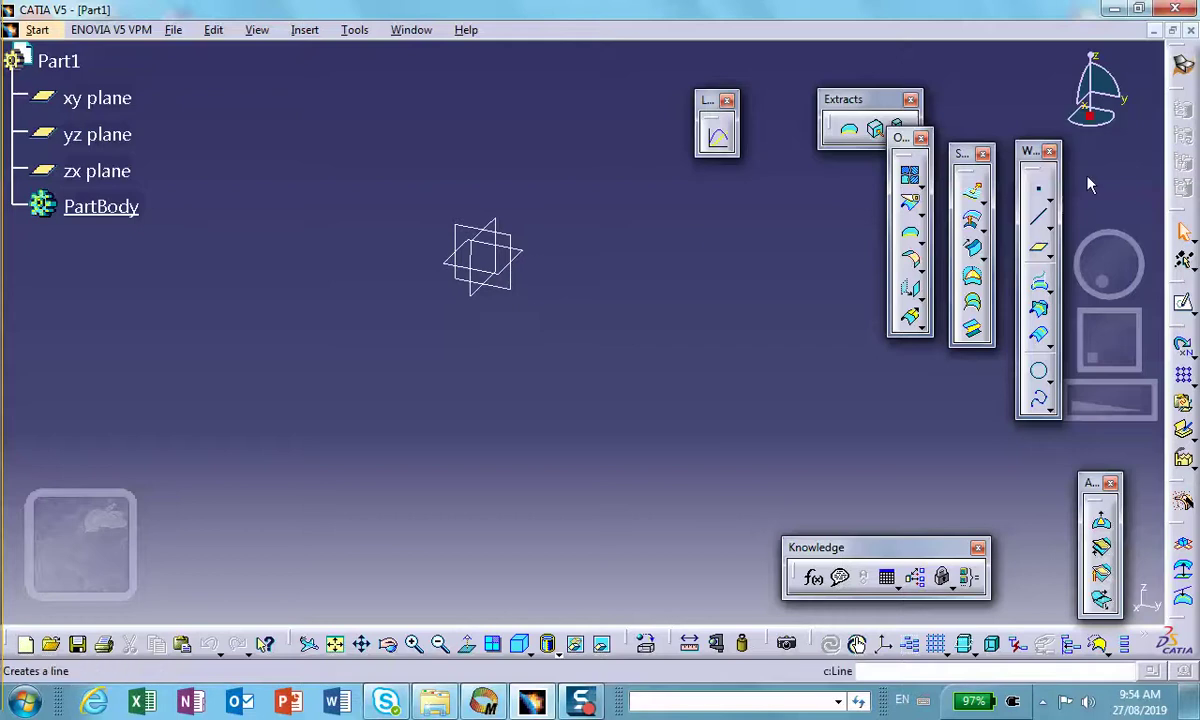
click(489, 233)
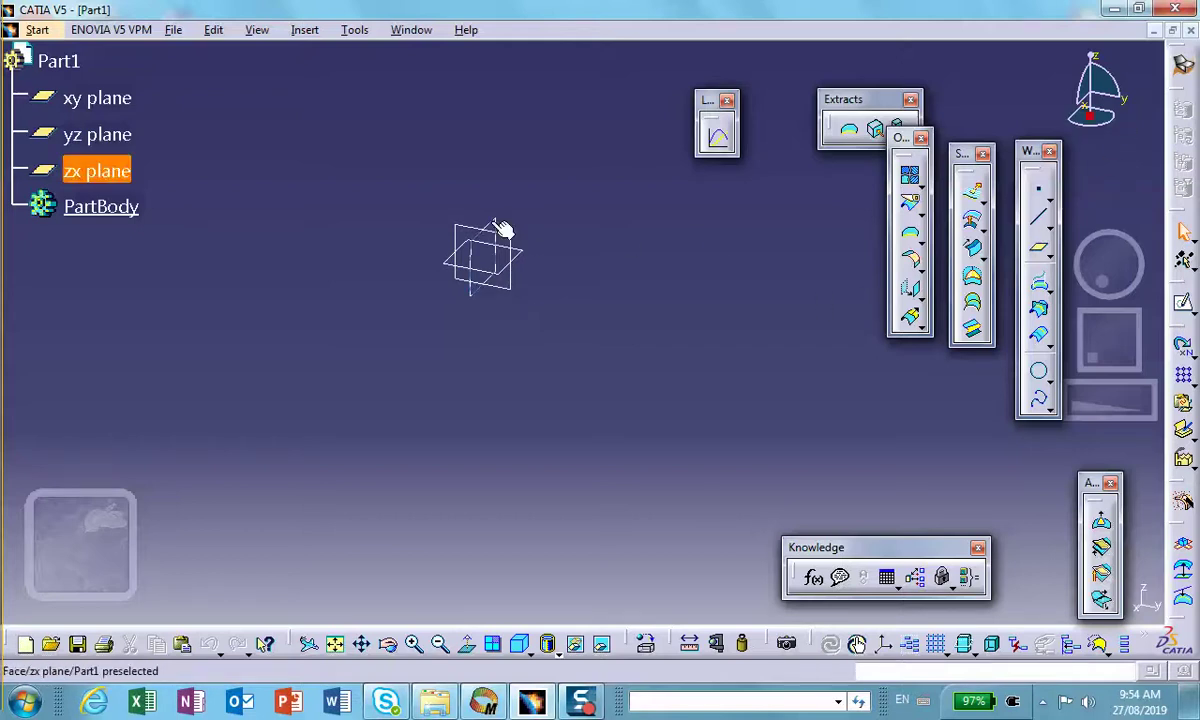
click(1040, 221)
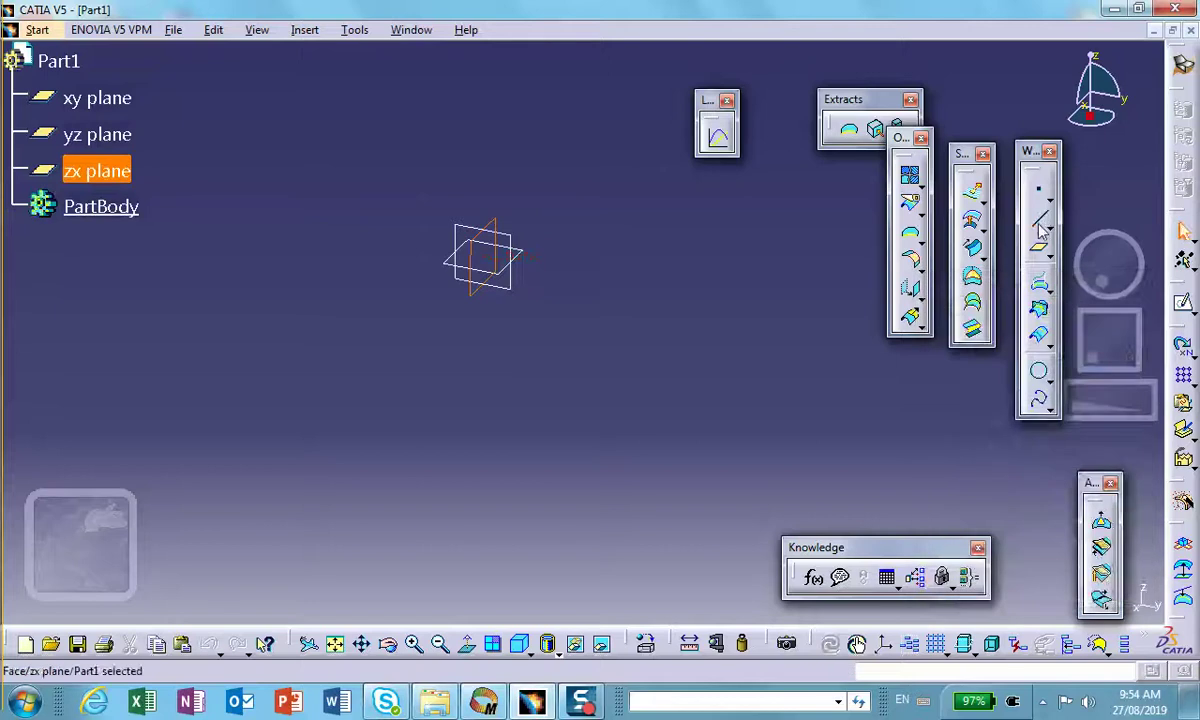
click(1183, 308)
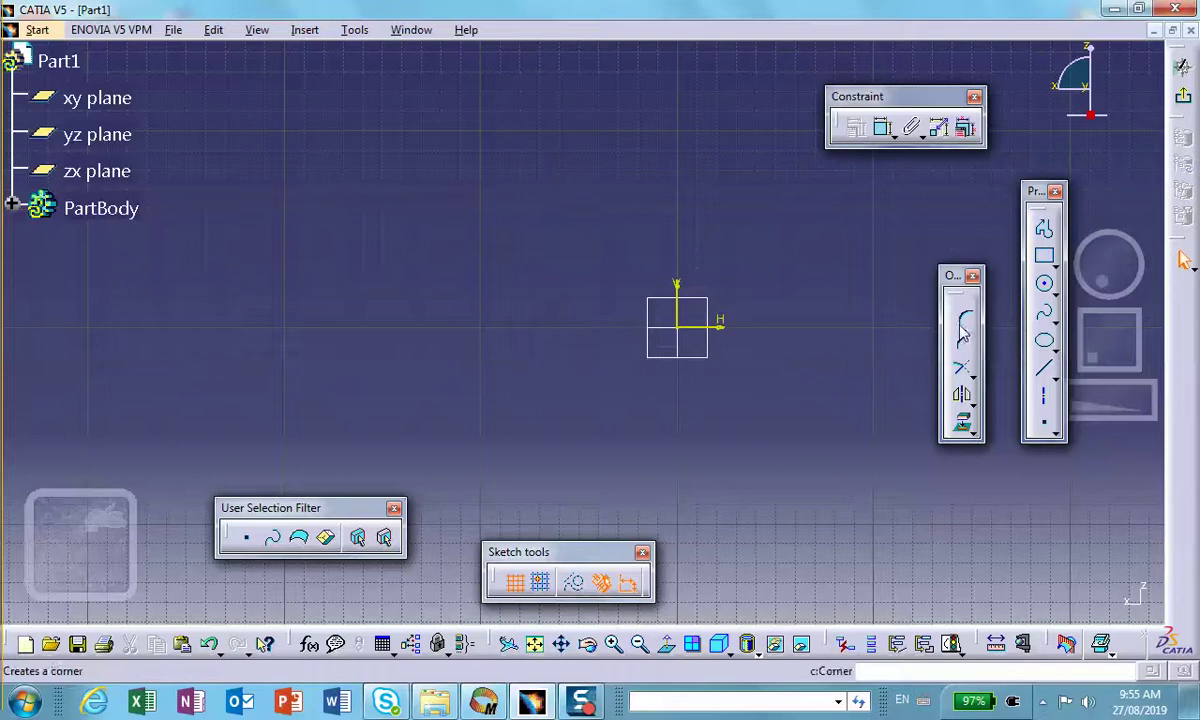
click(1045, 372)
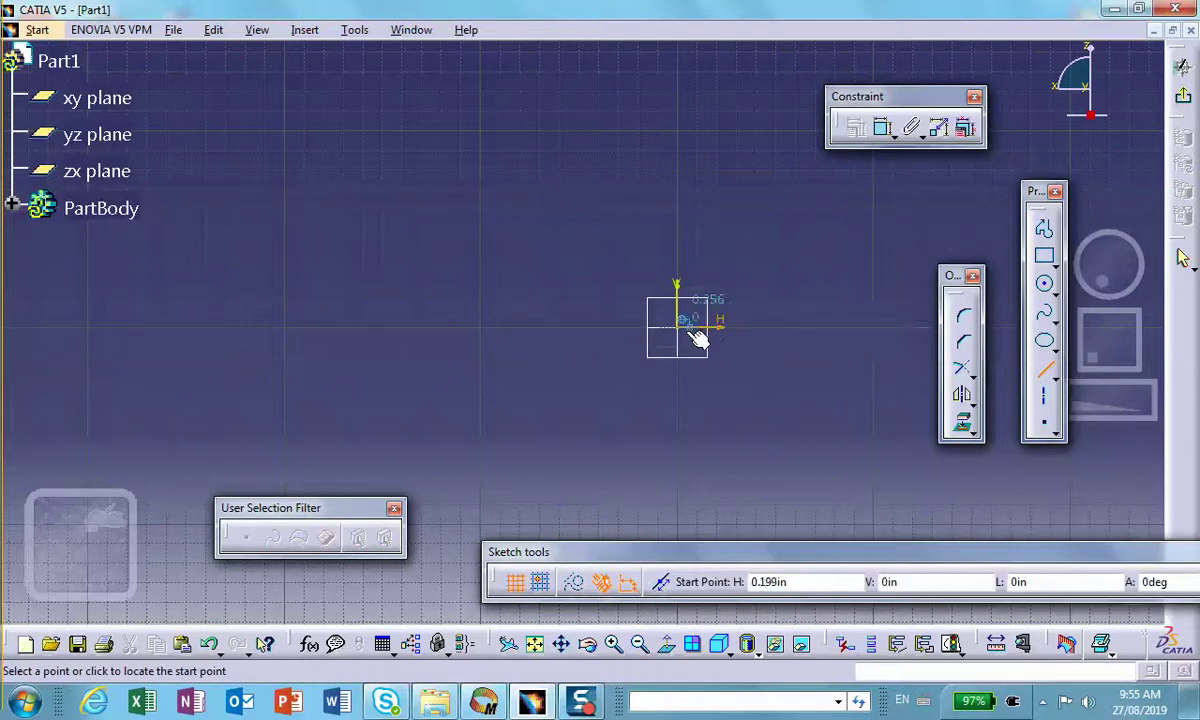
click(688, 334)
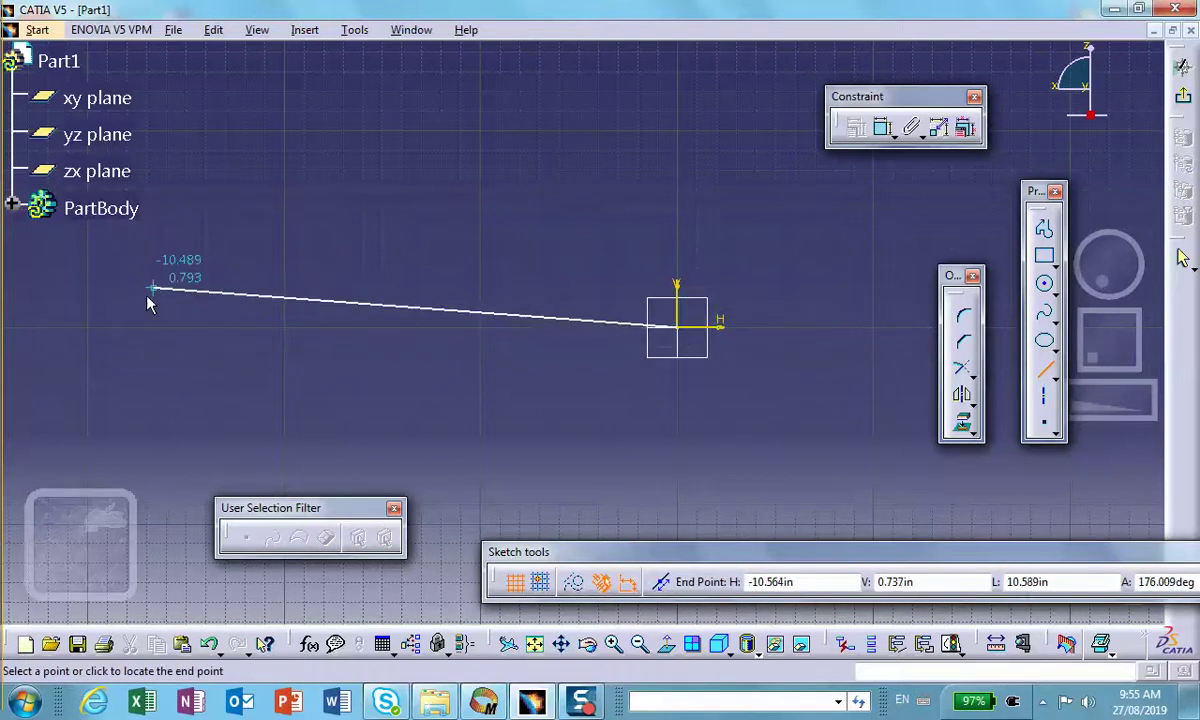
click(141, 332)
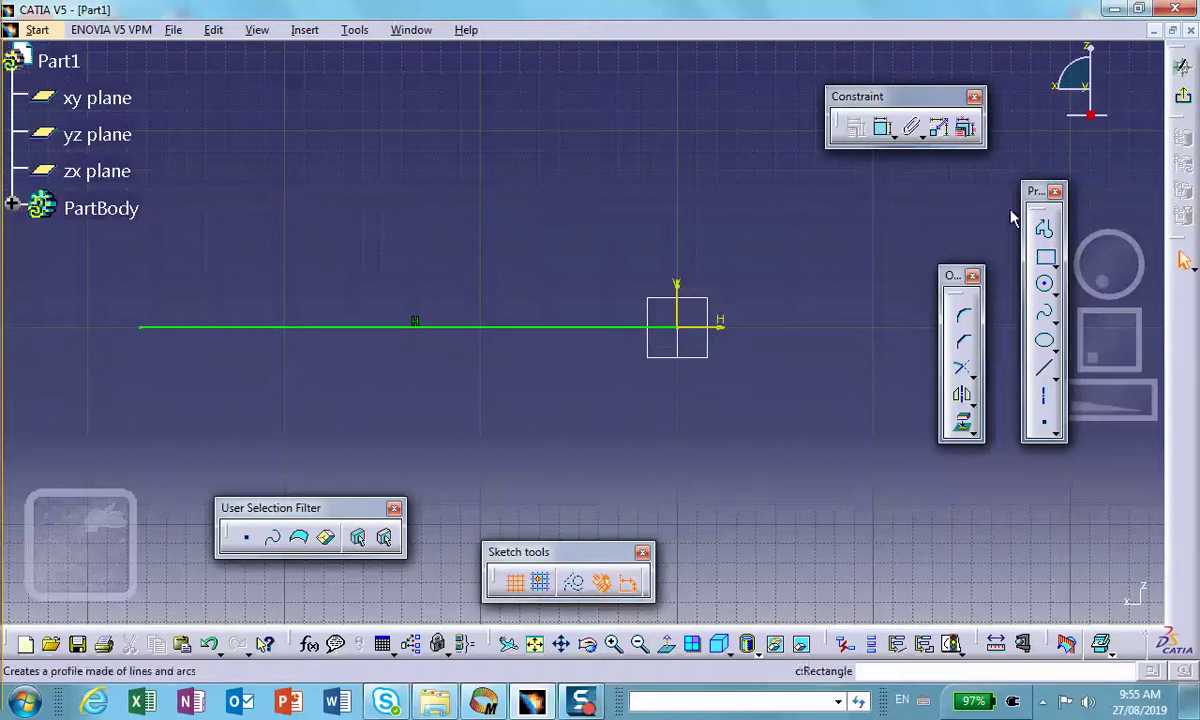
Constrain the sketched line's length to 20 in and exit the sketch.
click(880, 133)
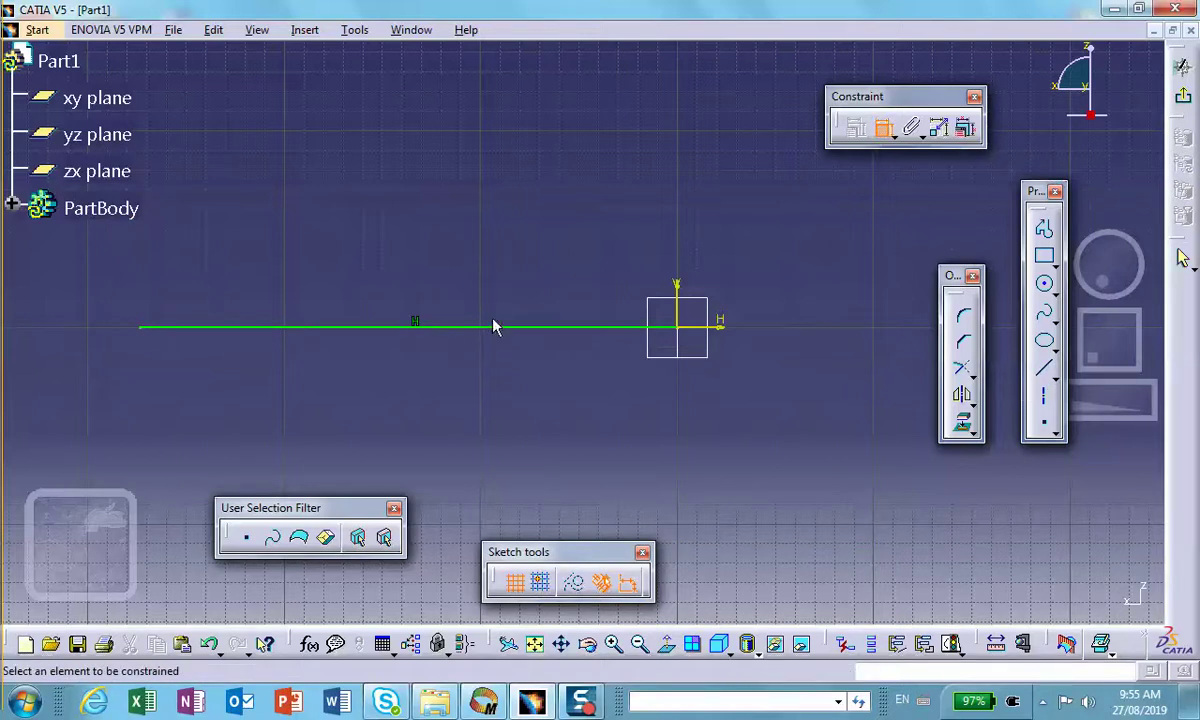
click(490, 330)
click(466, 257)
double_click(468, 260)
text(20)
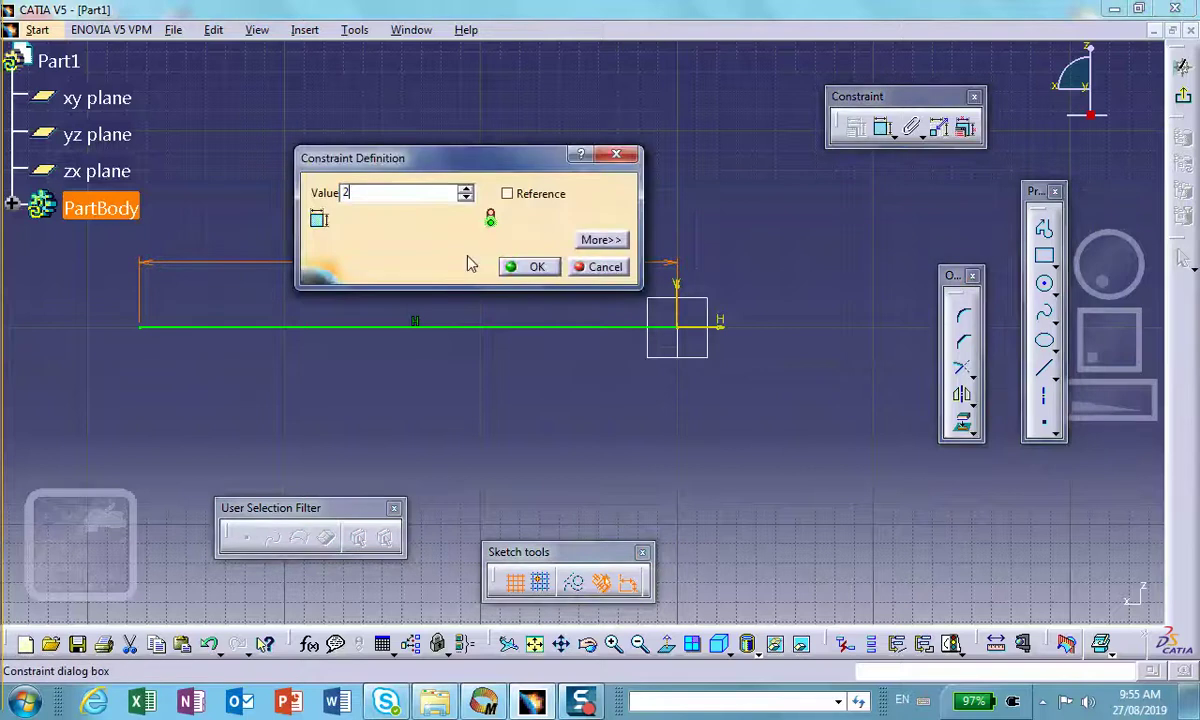
click(538, 266)
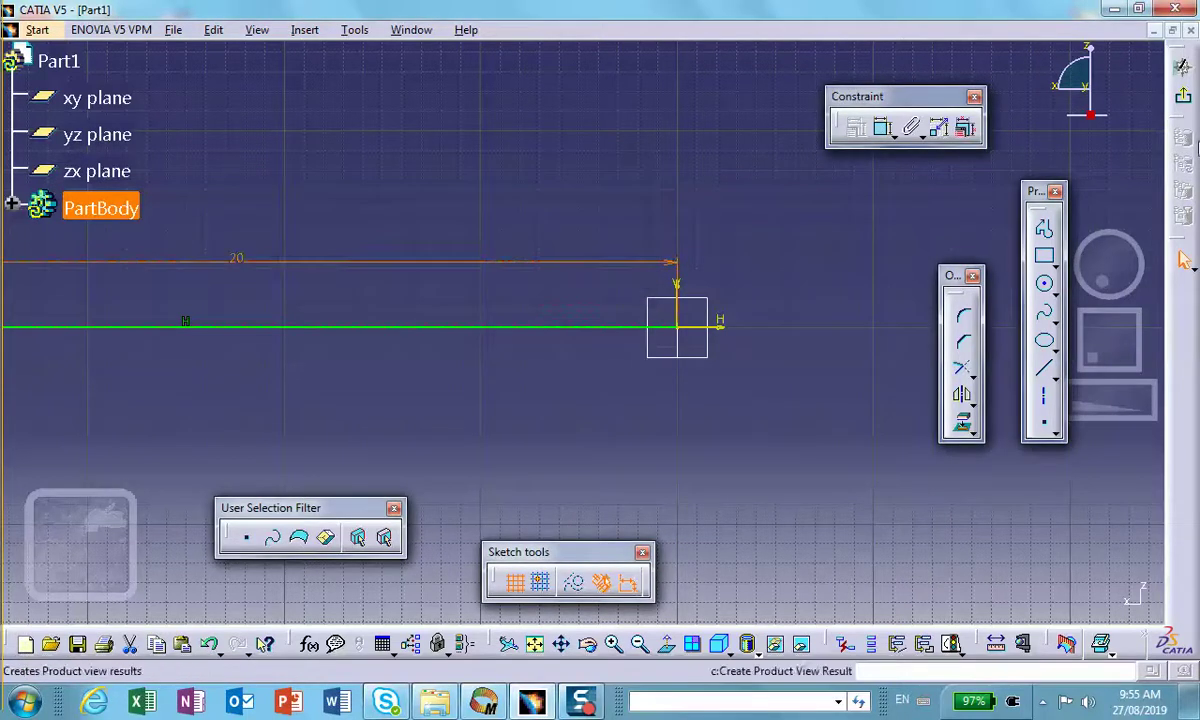
click(1185, 98)
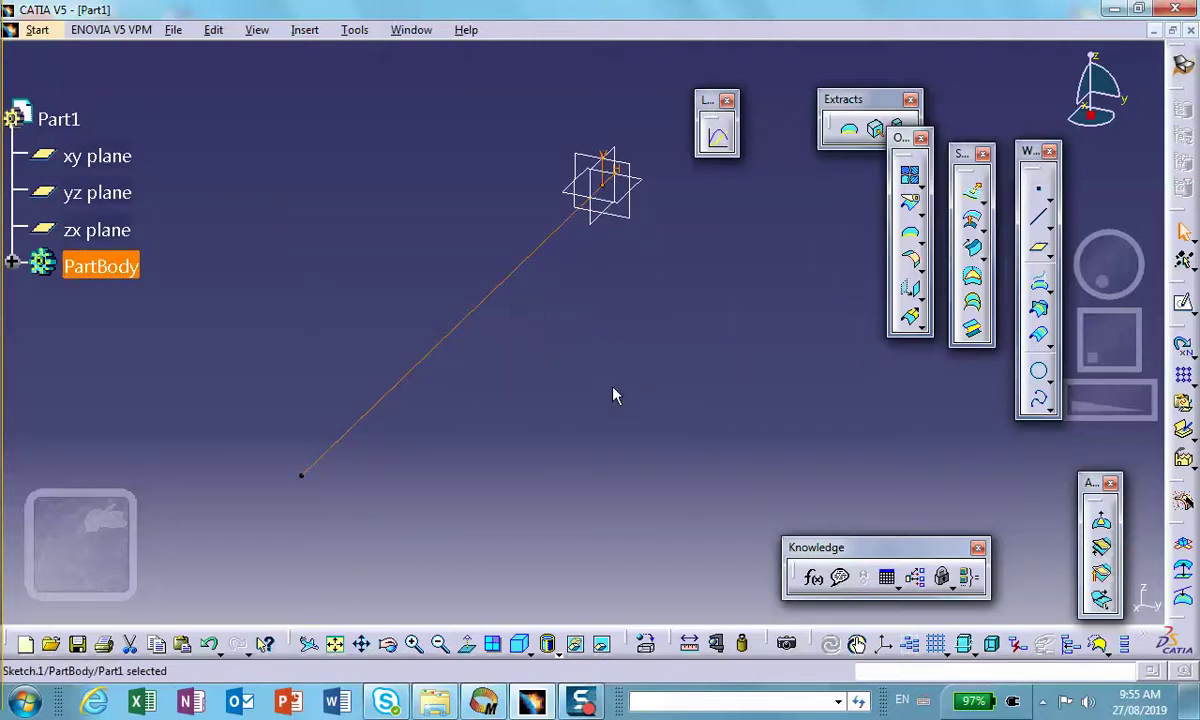
Create a Join from the line sketch, keeping the default merging distance.
click(909, 175)
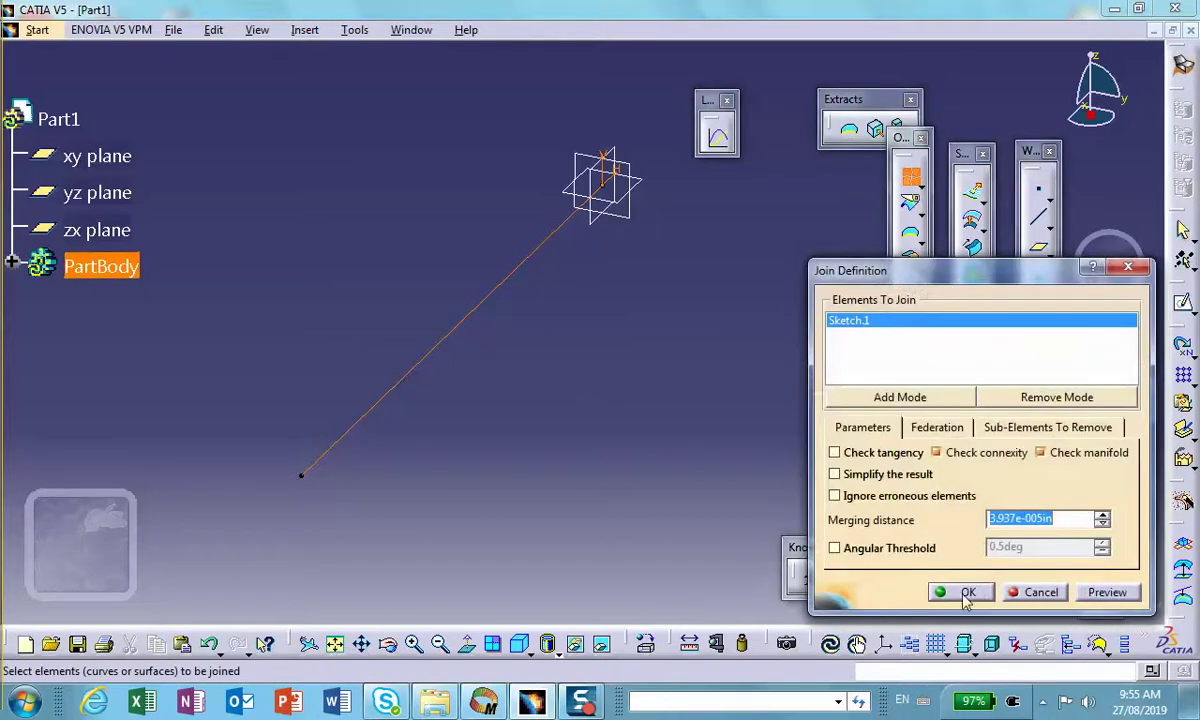
click(966, 592)
middle_drag(678, 410, 691, 422)
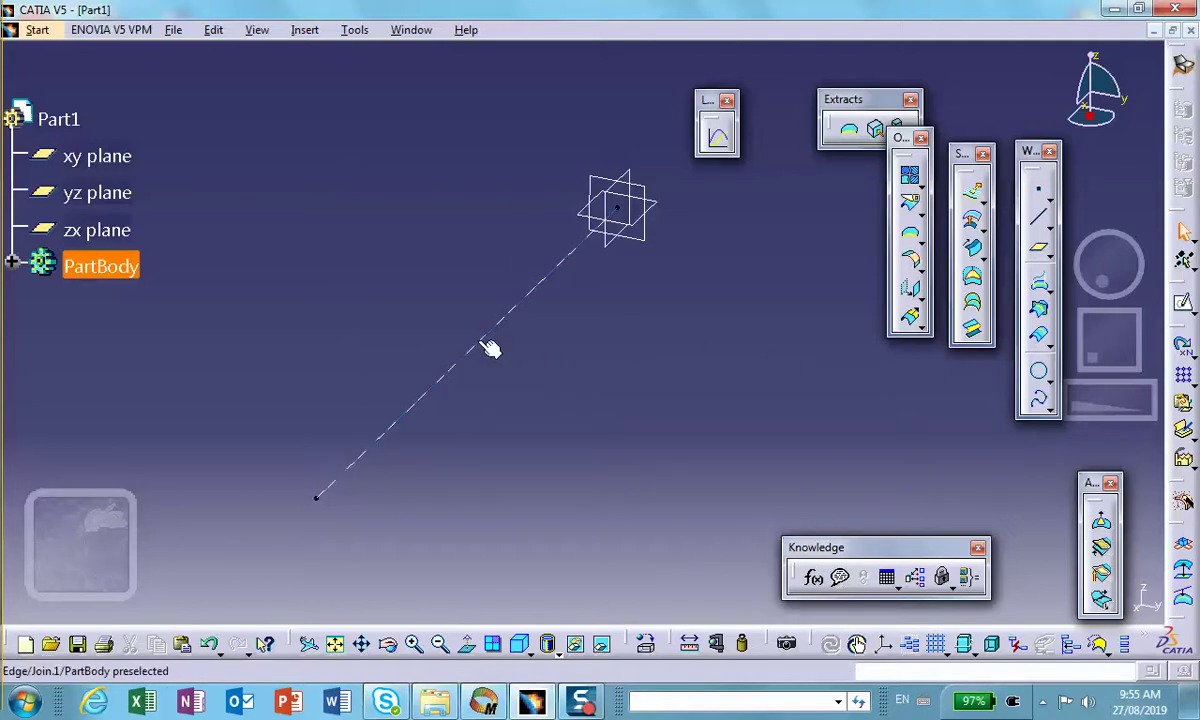
Create a point by coordinates at X = 10 in, Y = 0 in, Z = 0 in, at the line's midpoint.
click(1039, 190)
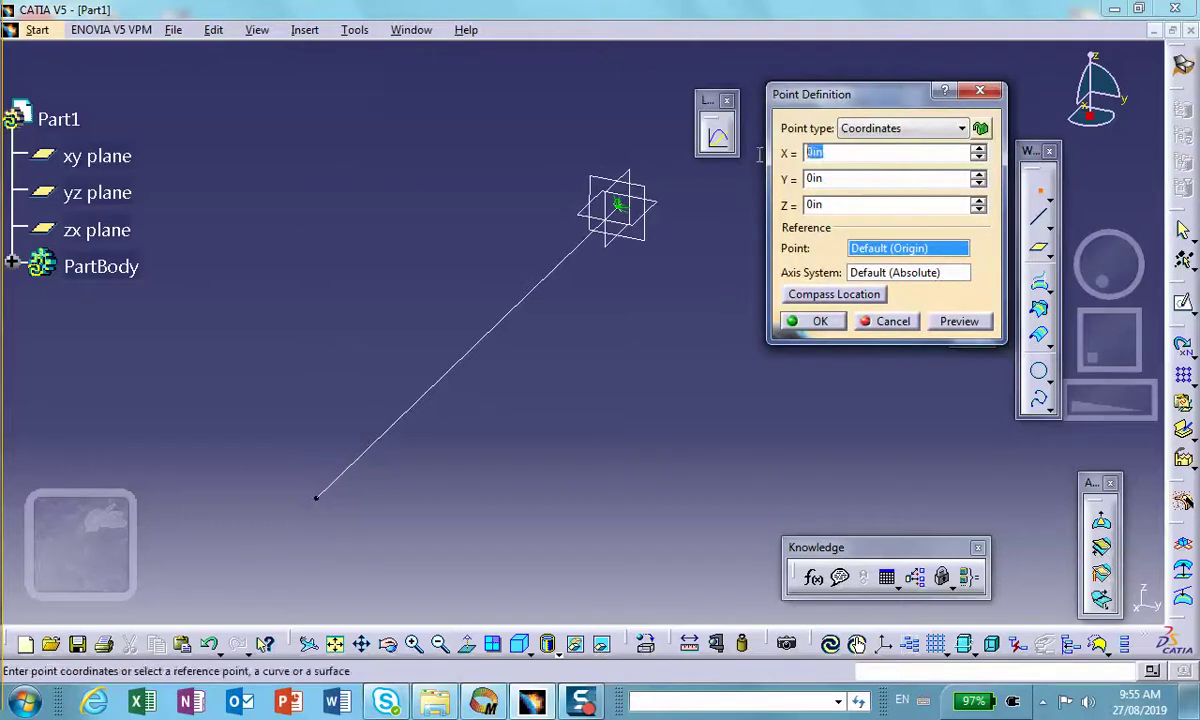
text(10)
click(818, 320)
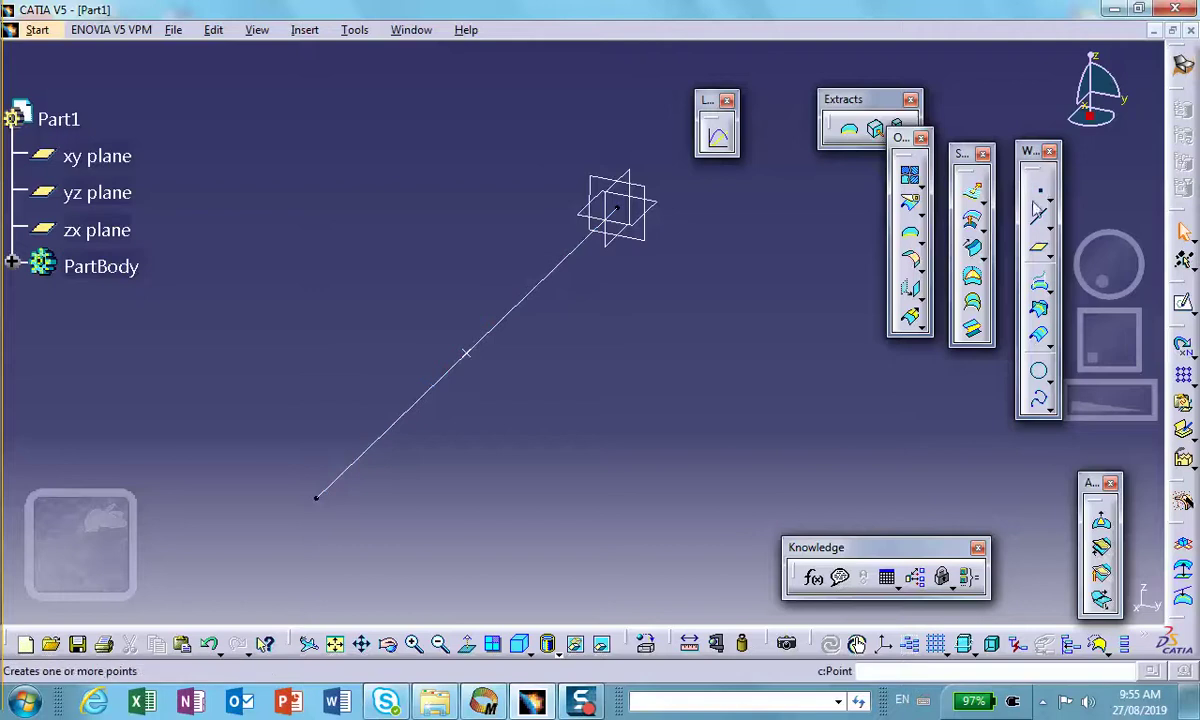
Create a second point by coordinates on the line at X = 5 in, Y = 0 in, Z = 0 in.
click(1038, 190)
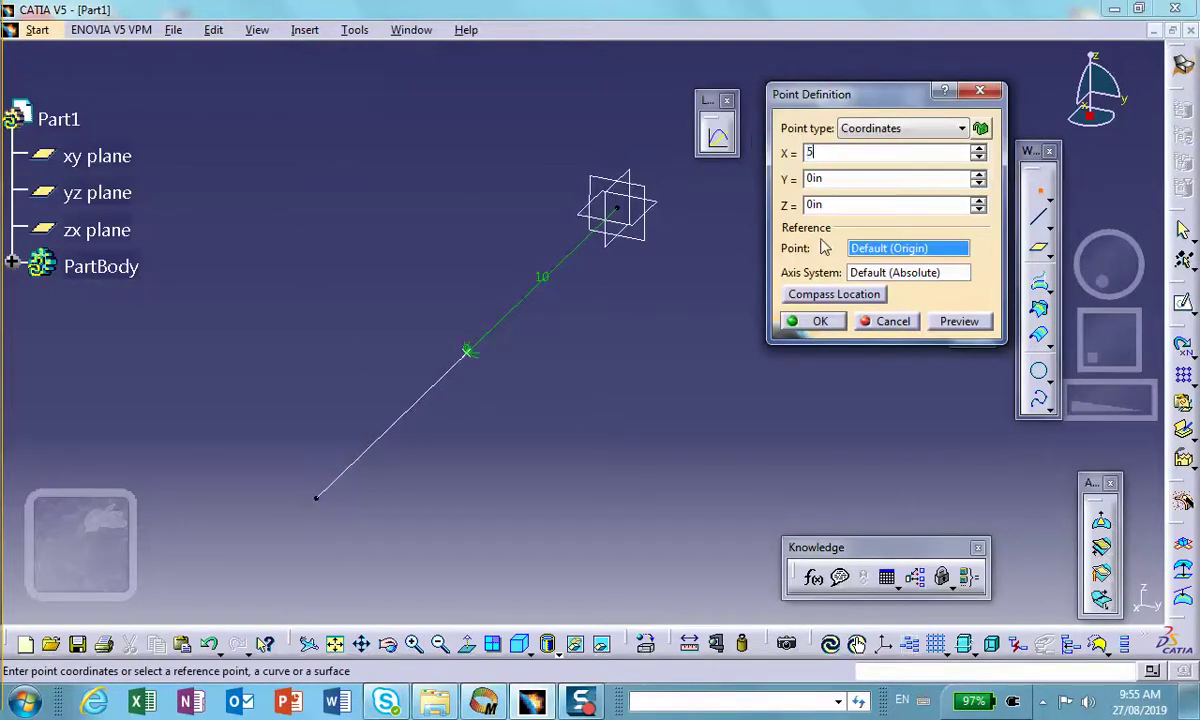
click(815, 321)
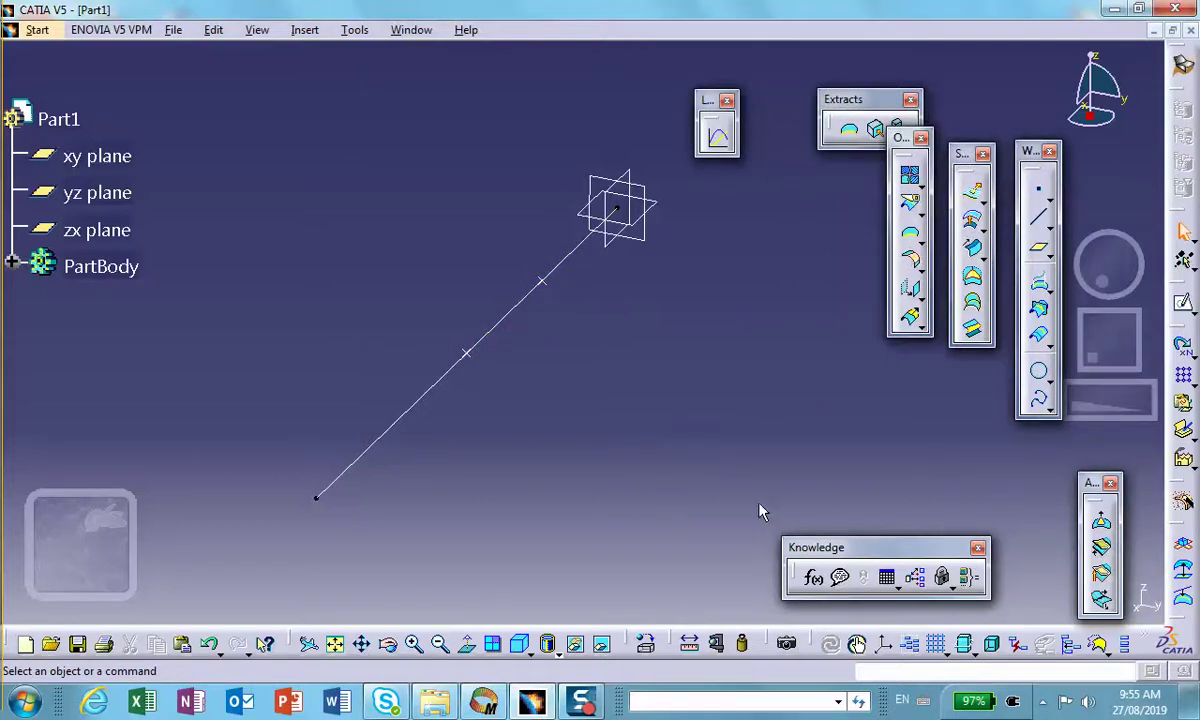
Apply the Steel material from the Metal family of the default material catalog to Part1.
click(646, 643)
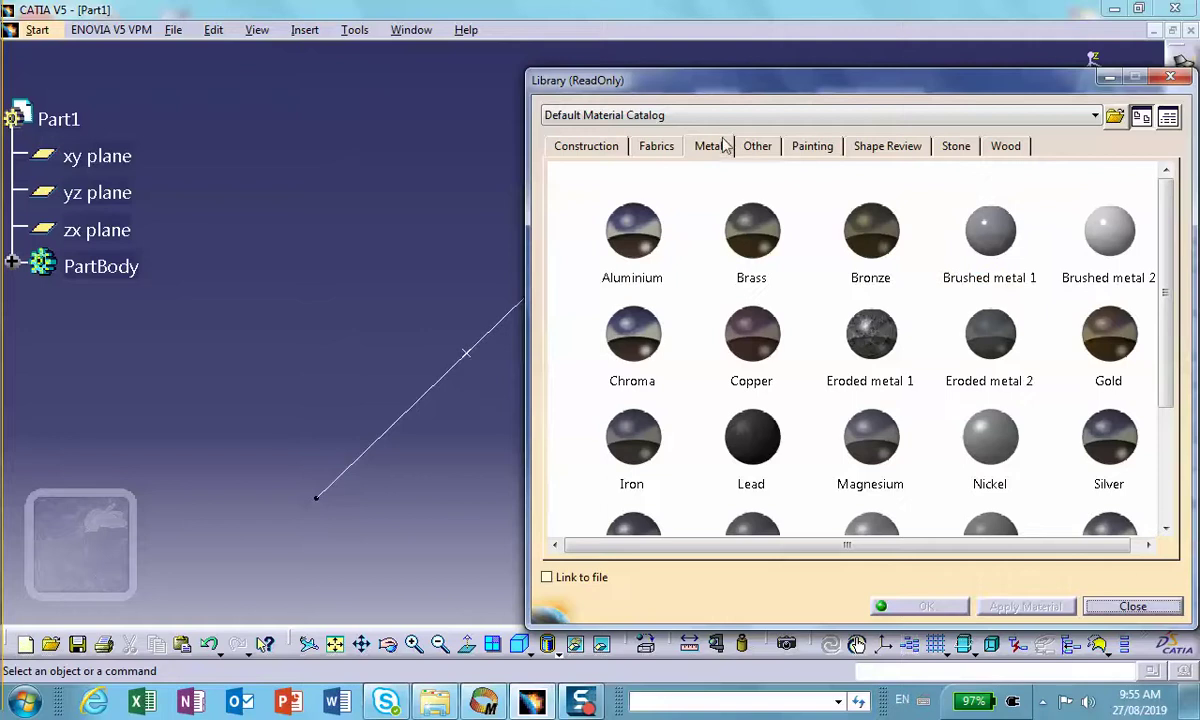
click(712, 146)
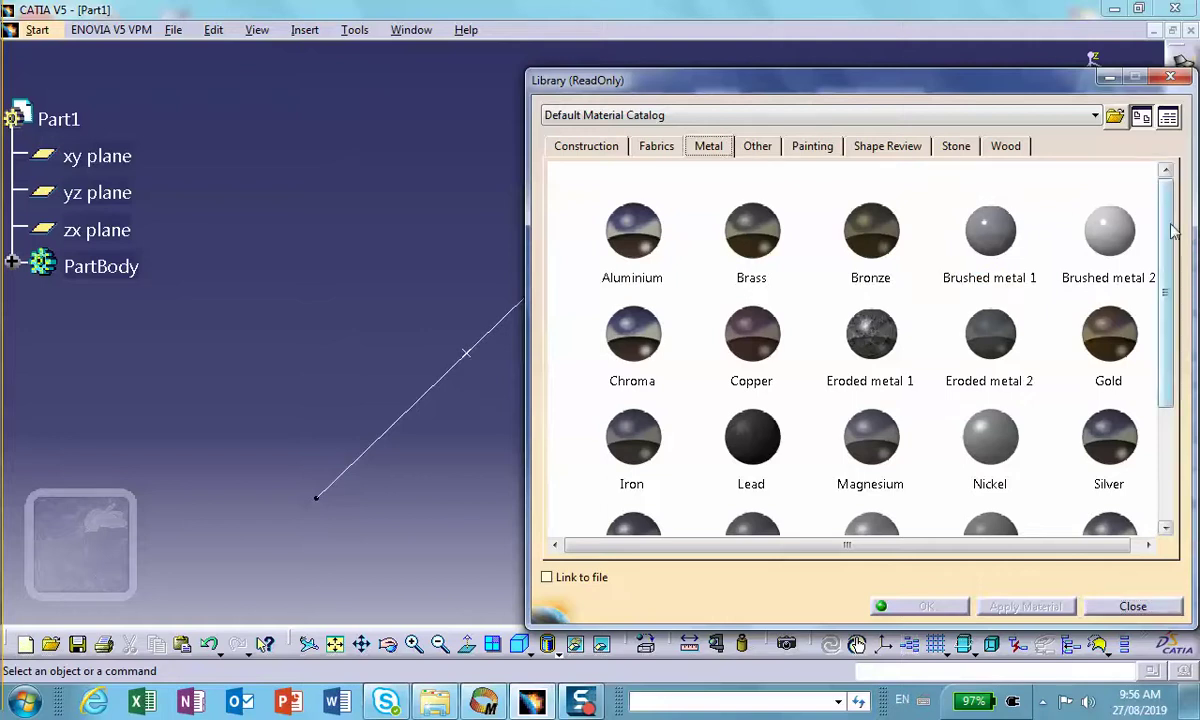
scroll(1095, 300, down, 2)
click(655, 355)
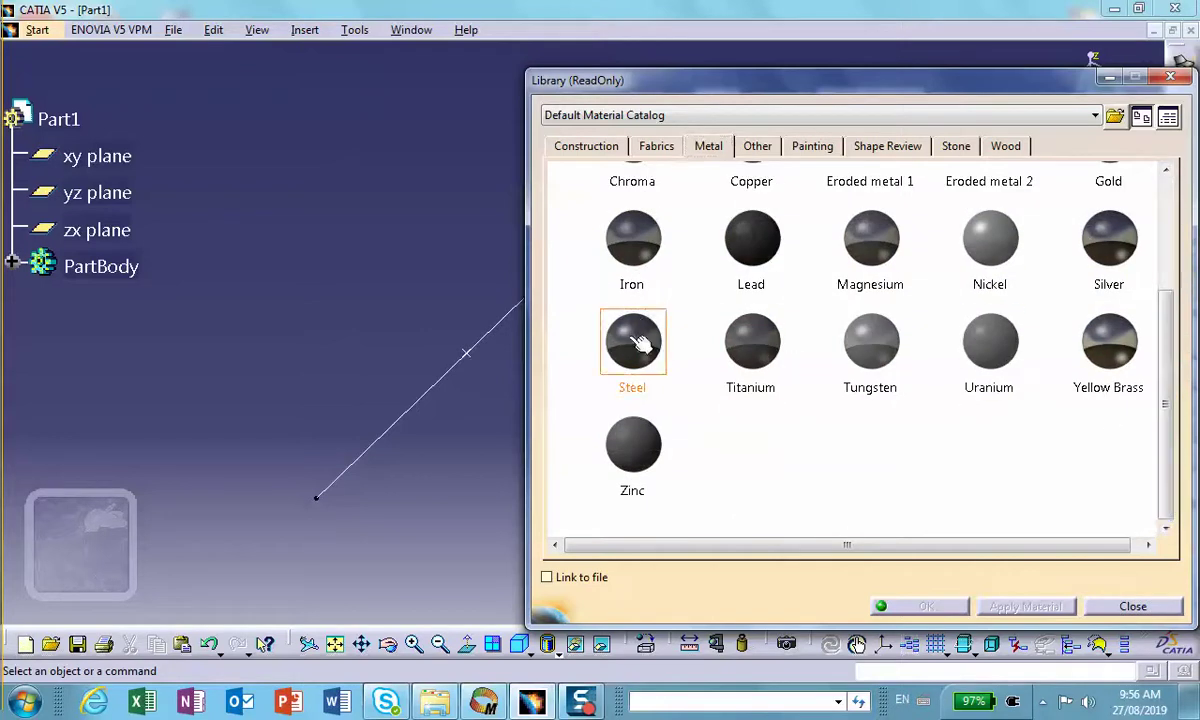
click(58, 118)
click(933, 607)
Set the Young Modulus in the Steel material's analysis properties to 3e+007 psi.
click(80, 343)
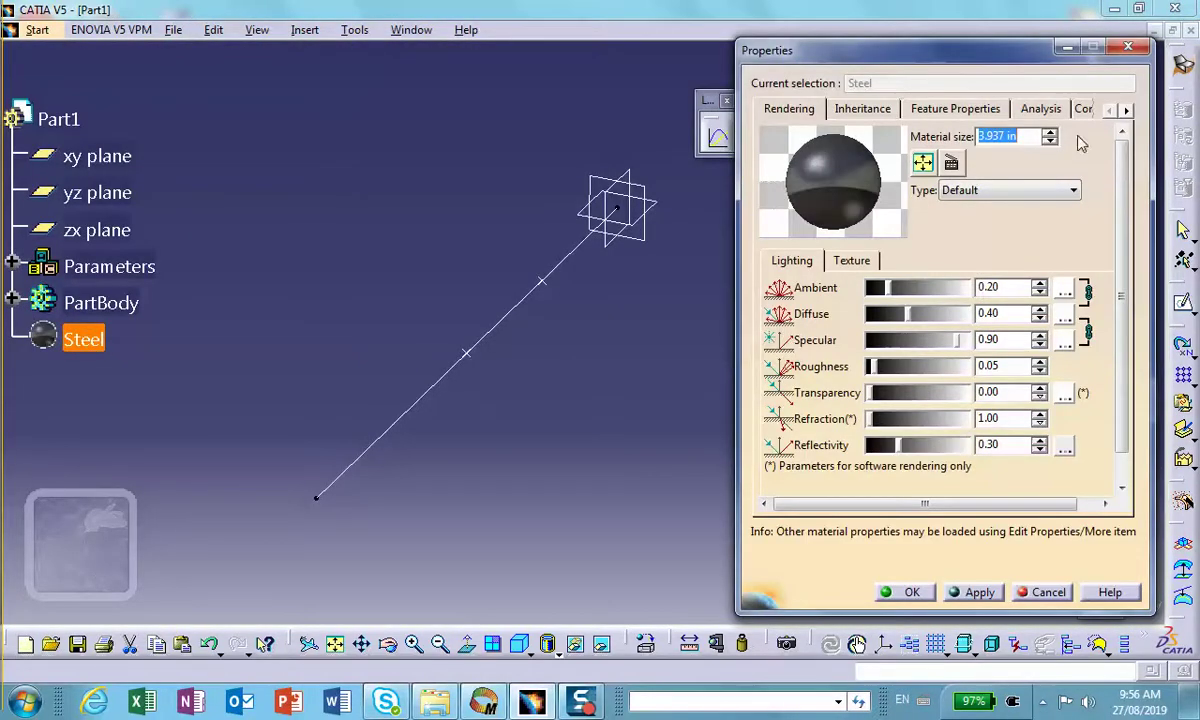
click(1040, 108)
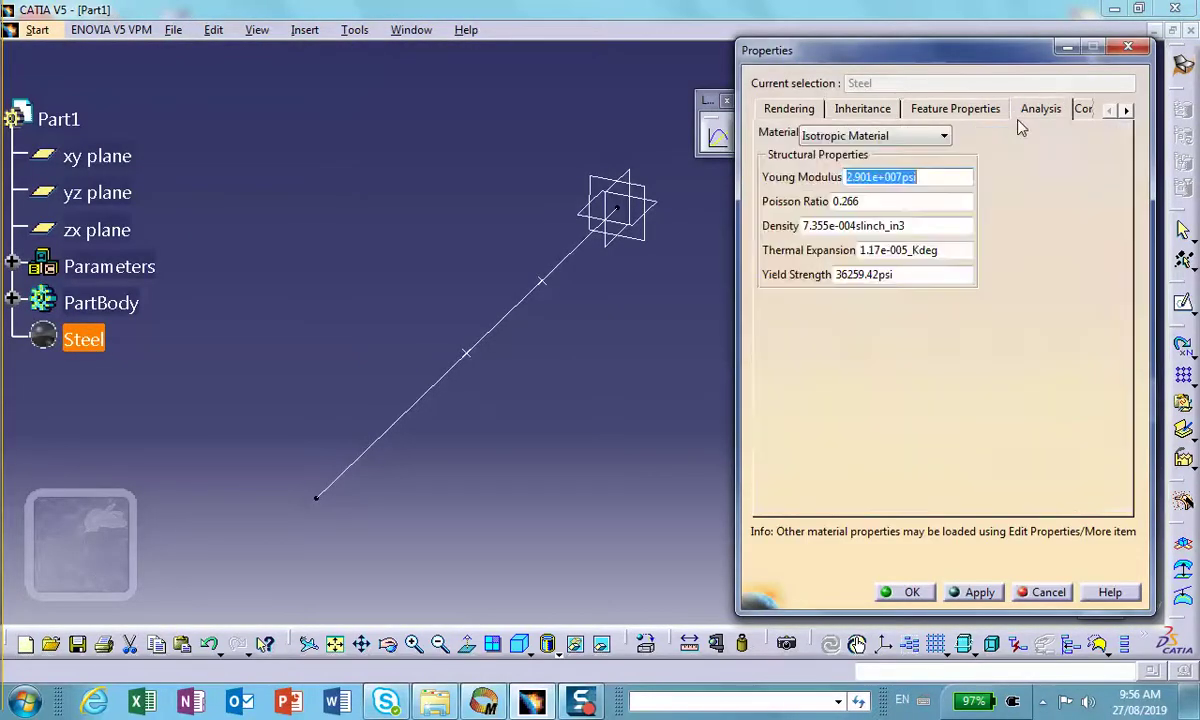
click(873, 177)
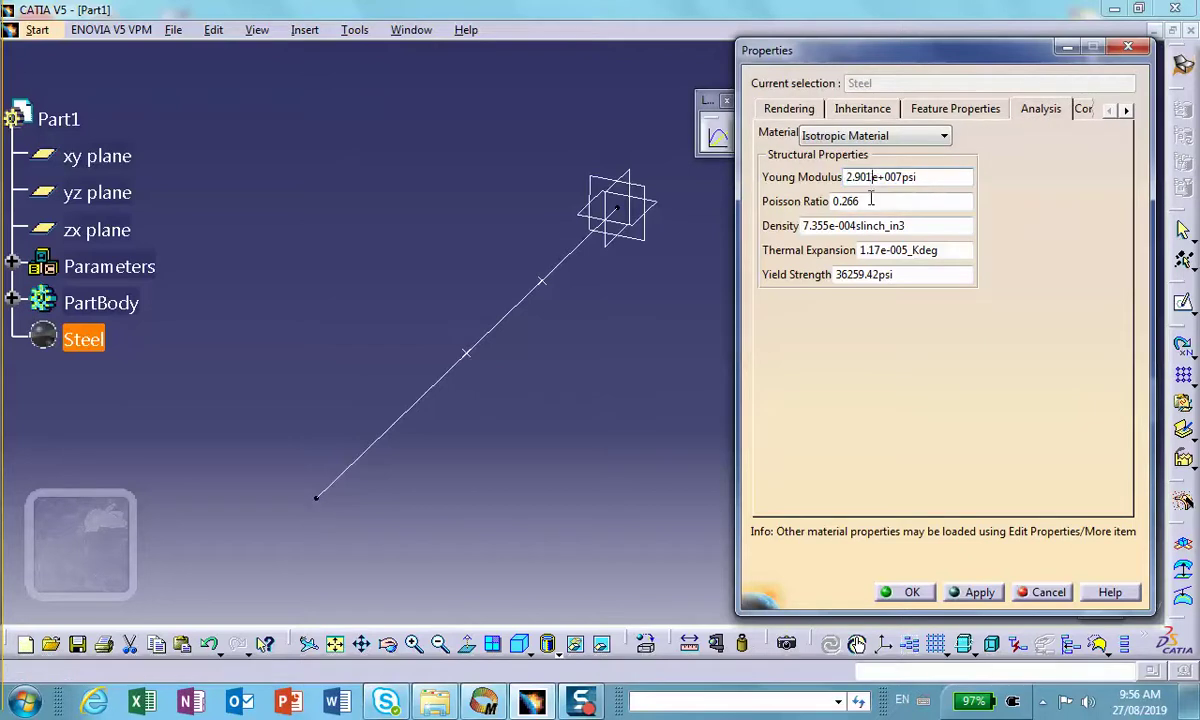
key(BackSpace)
key(BackSpace)
key(BackSpace)
key(BackSpace)
key(BackSpace)
text(3)
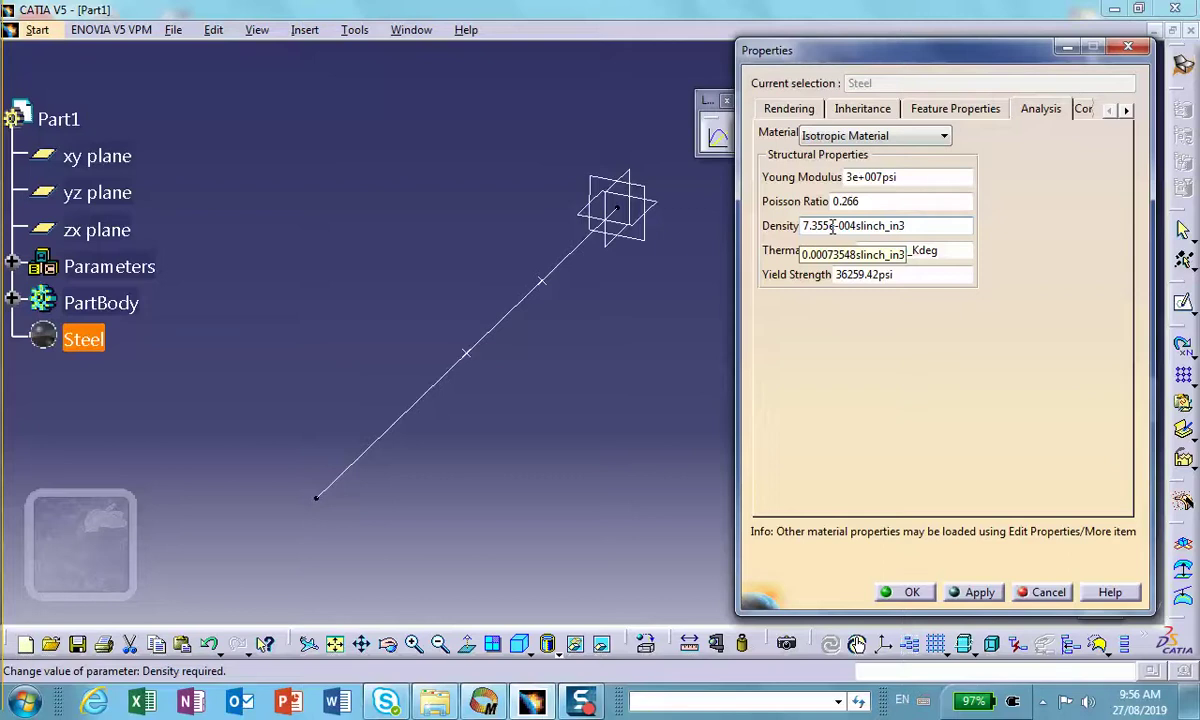
Set the Steel material's density to 7.4e-004 slinch_in3 and accept the material properties.
click(833, 226)
key(BackSpace)
key(BackSpace)
key(BackSpace)
key(BackSpace)
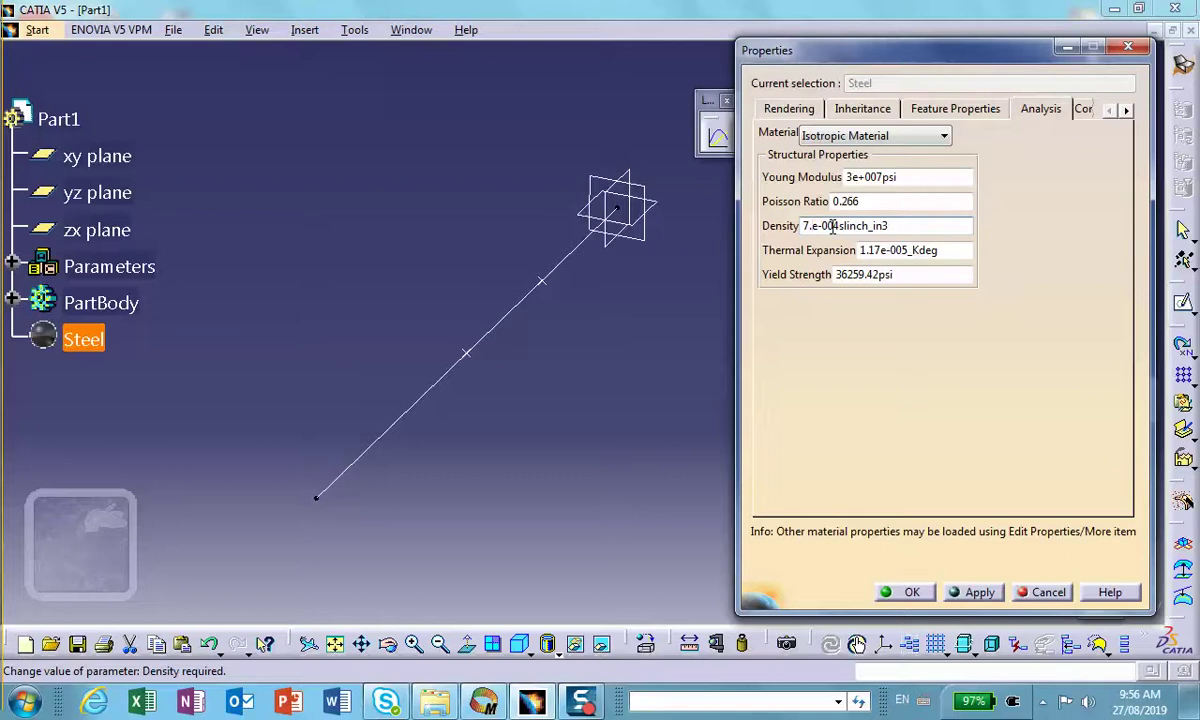
text(4)
click(905, 592)
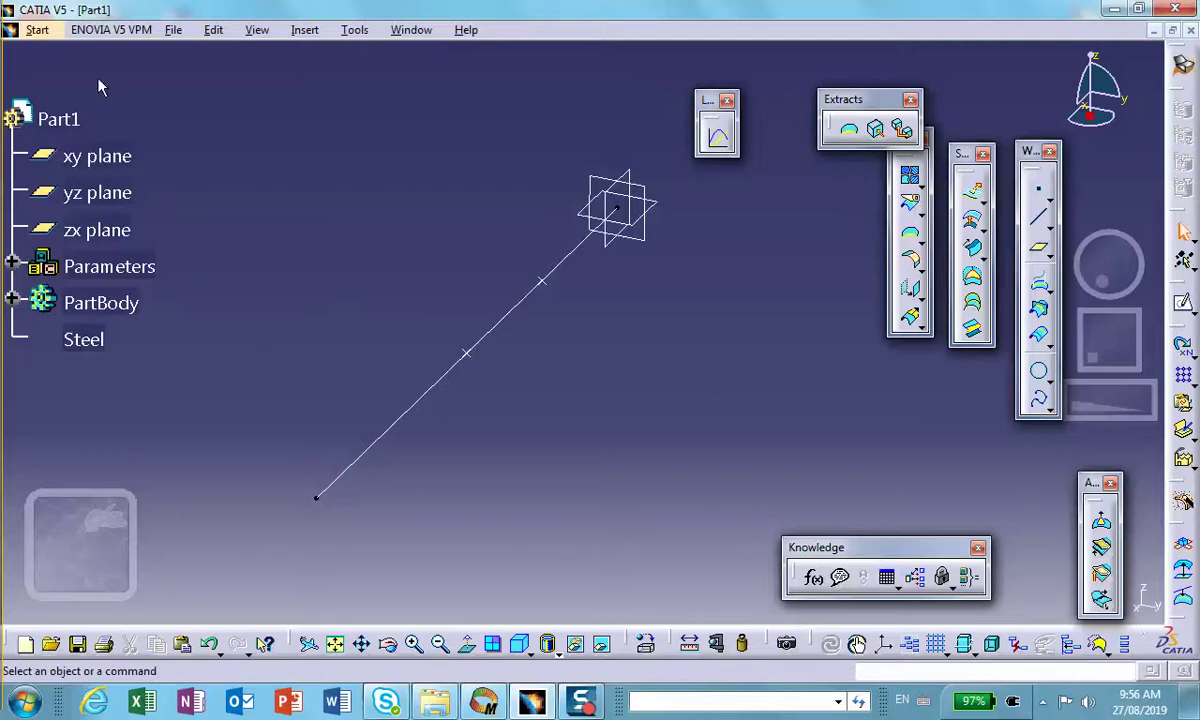
Save the part through Save Management as Part1.CATPart in the Desktop folder SS_Beam_Dynamic_Loading_Rao.
click(173, 31)
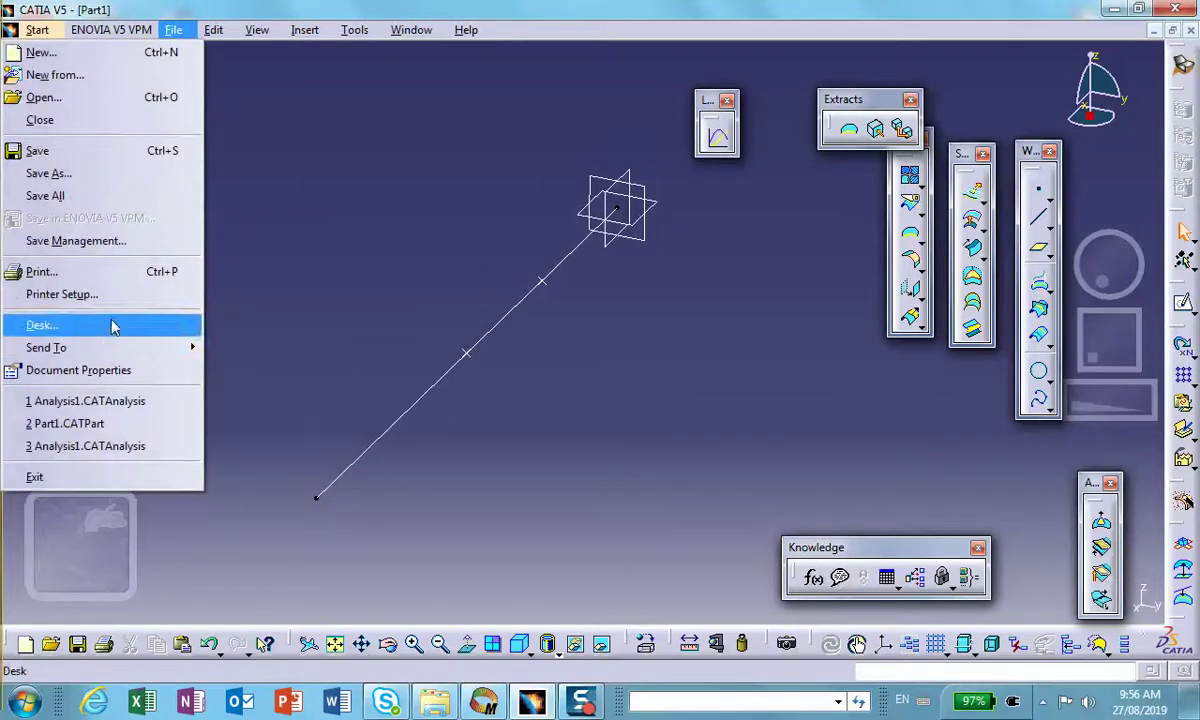
click(107, 245)
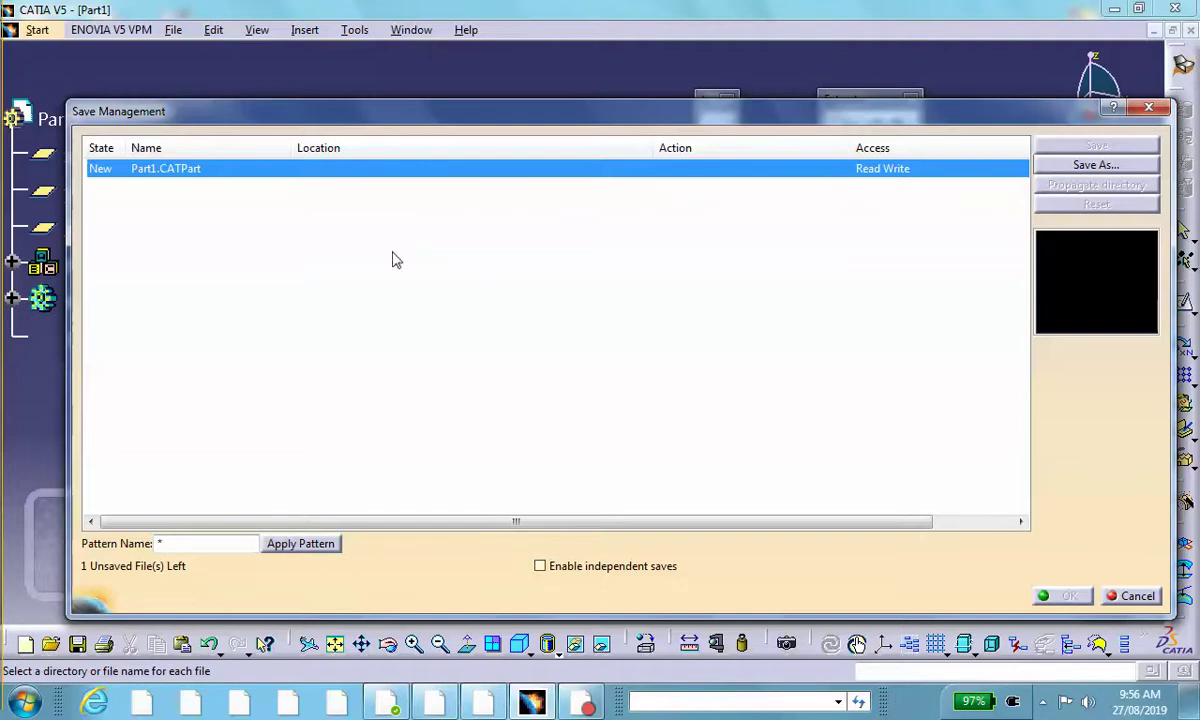
click(1092, 166)
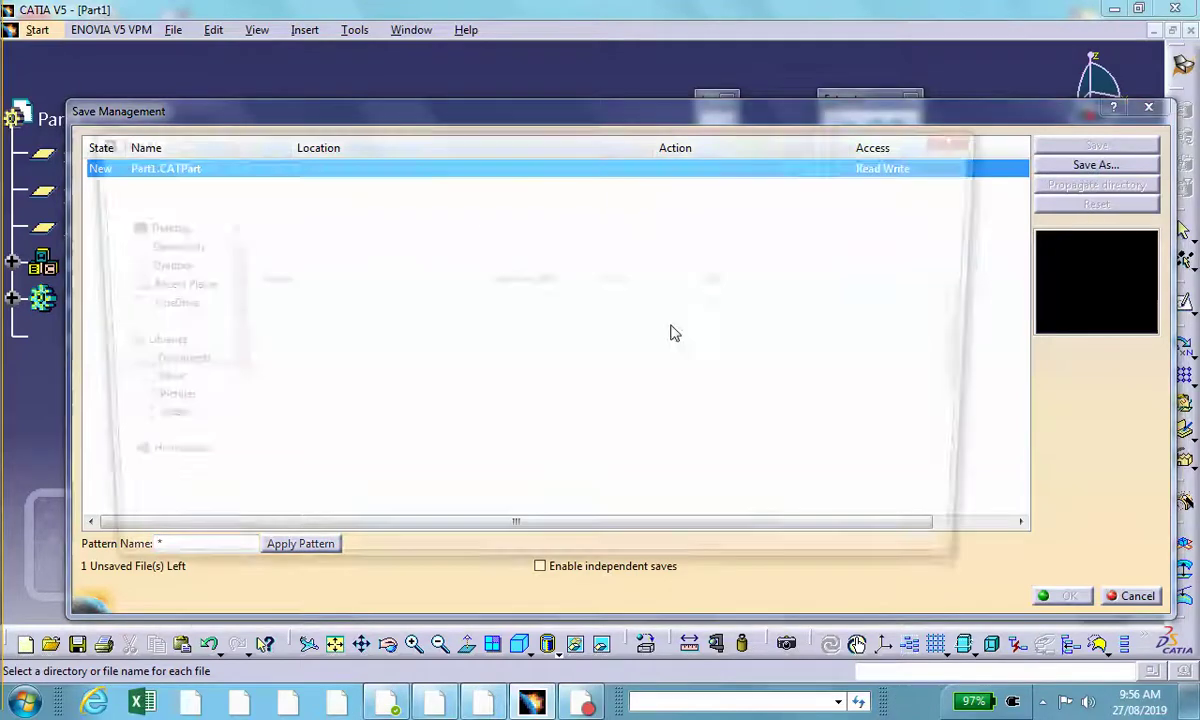
click(148, 255)
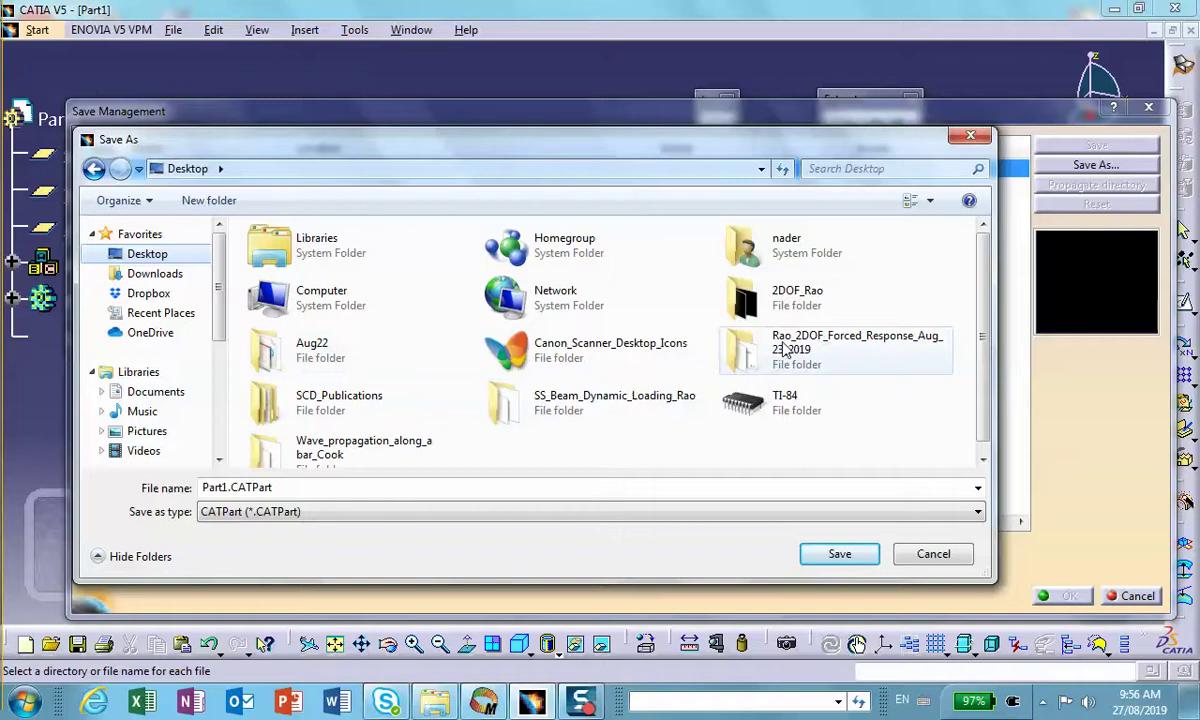
double_click(497, 404)
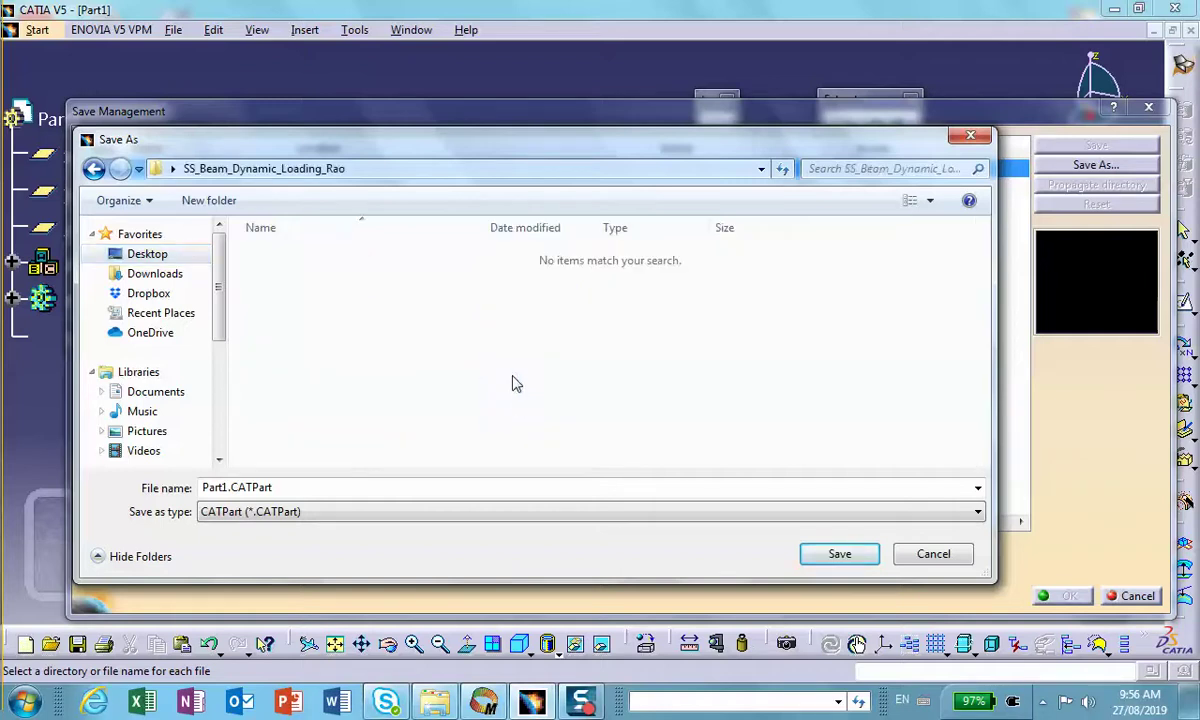
click(838, 555)
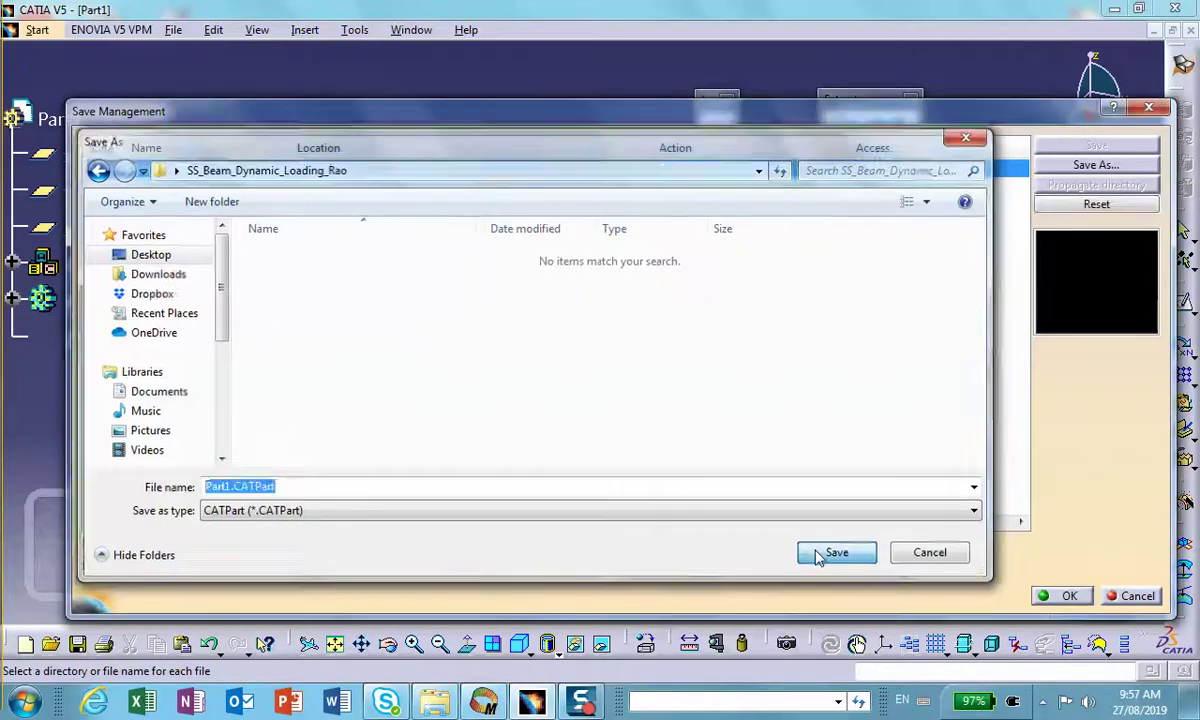
click(1062, 596)
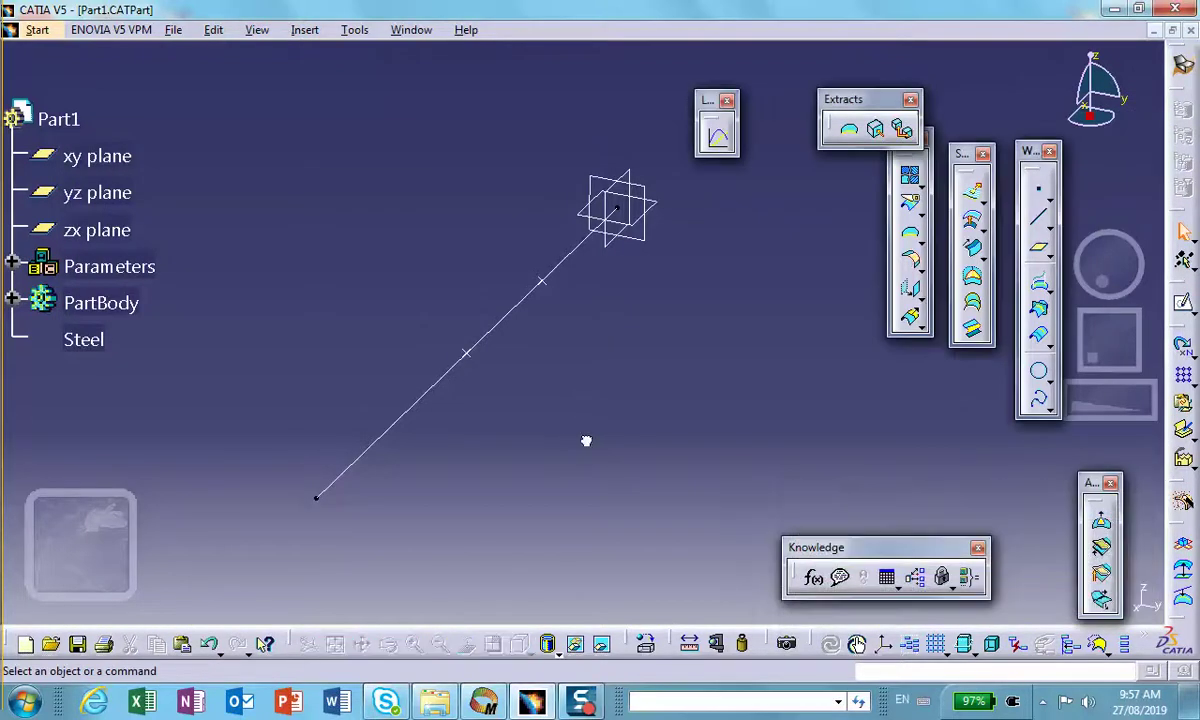
Start a Generative Structural Analysis of the part with a Static Analysis case.
click(31, 31)
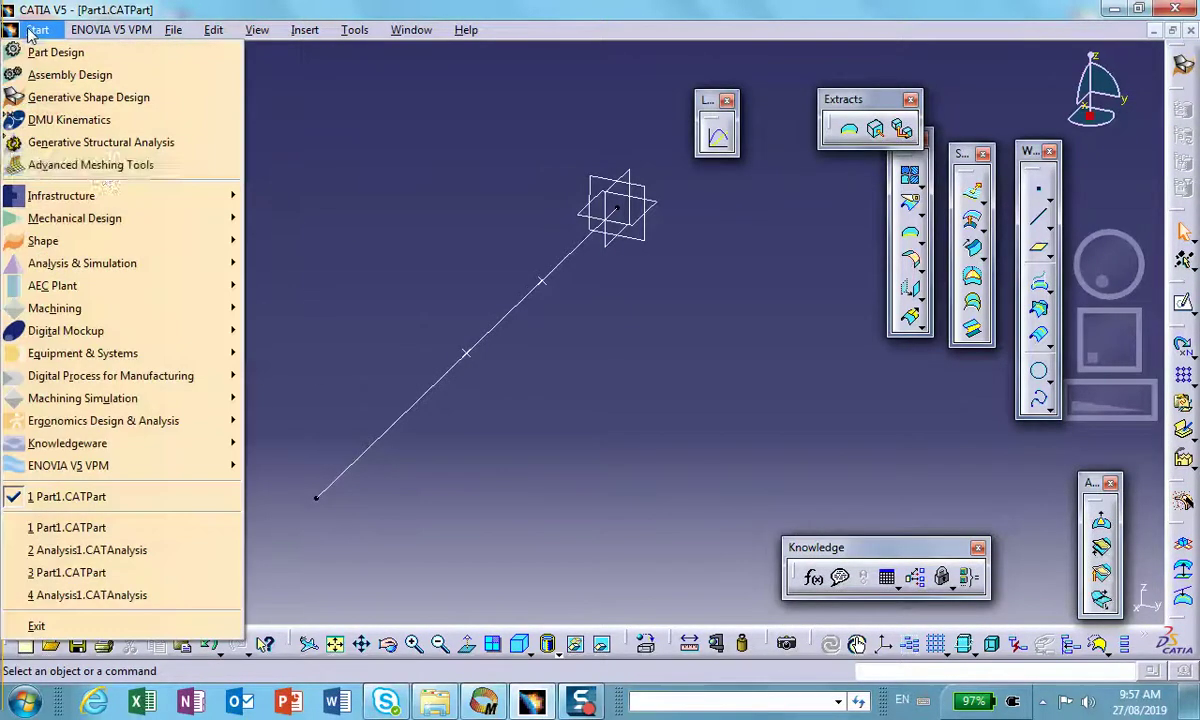
click(118, 142)
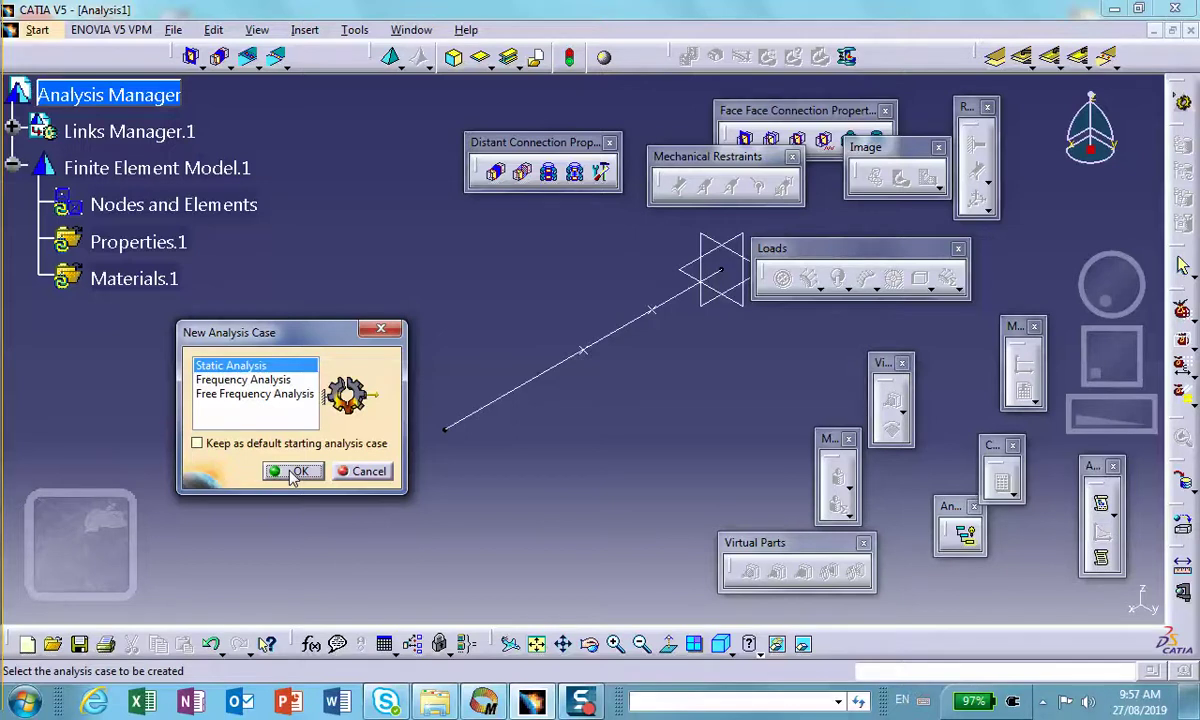
click(293, 471)
middle_drag(585, 432, 530, 455)
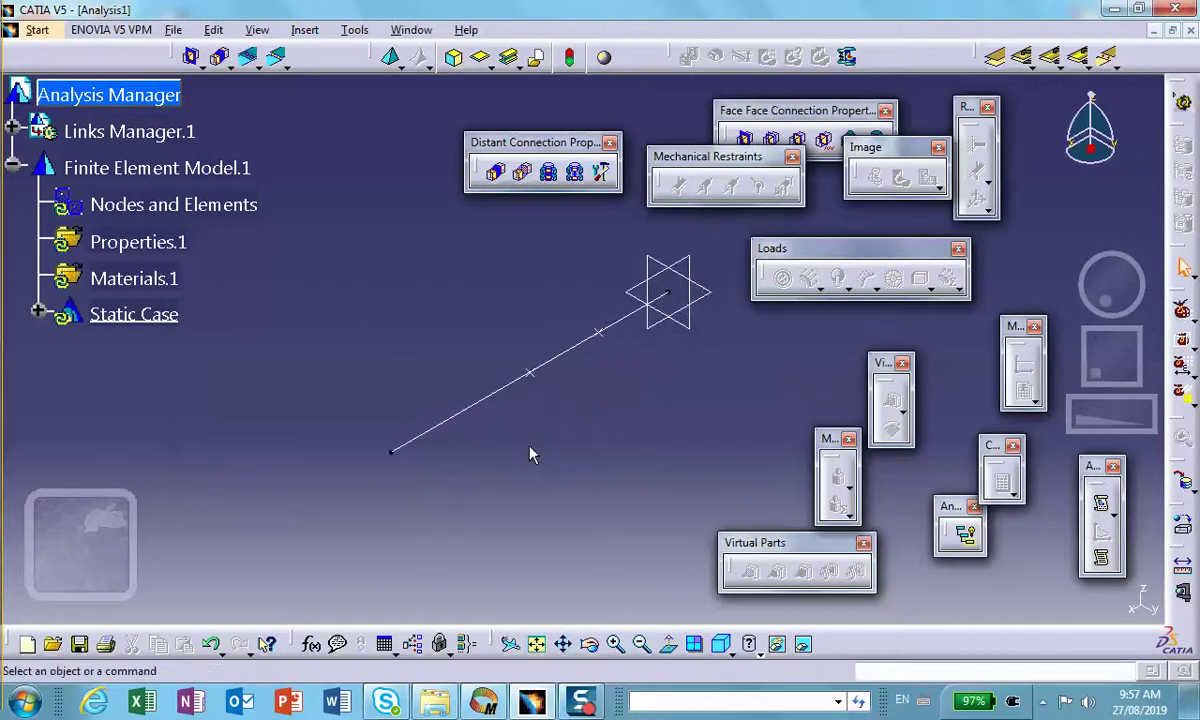
click(401, 65)
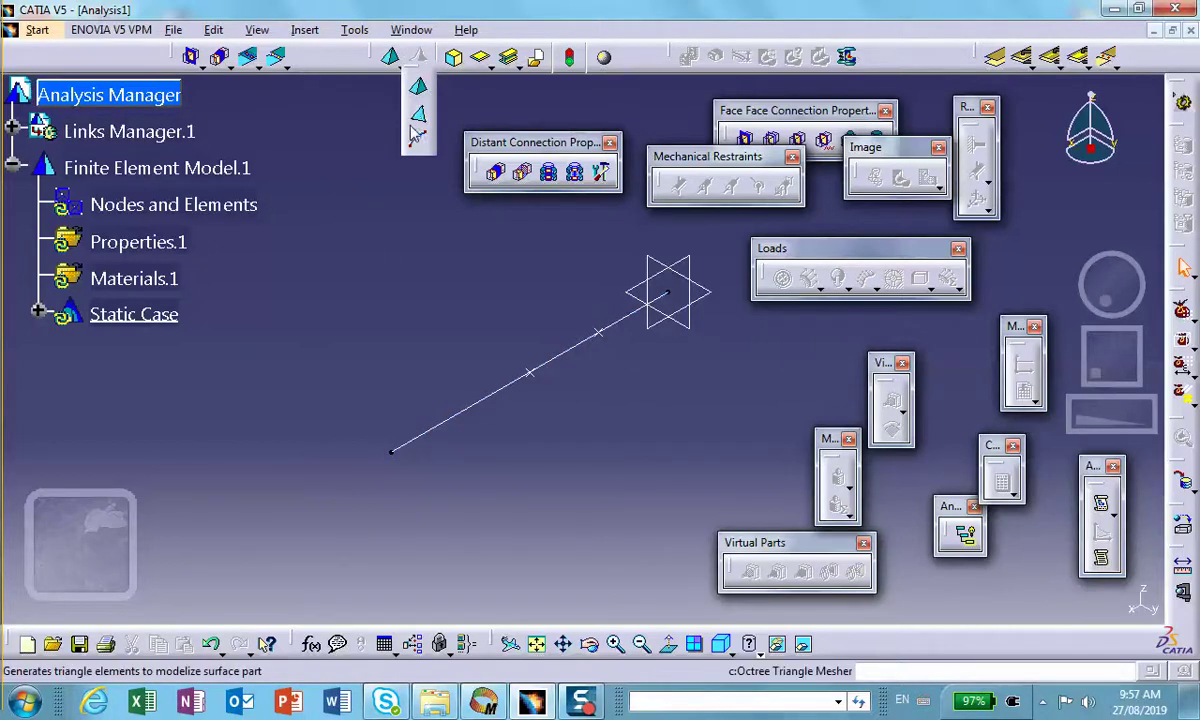
click(418, 148)
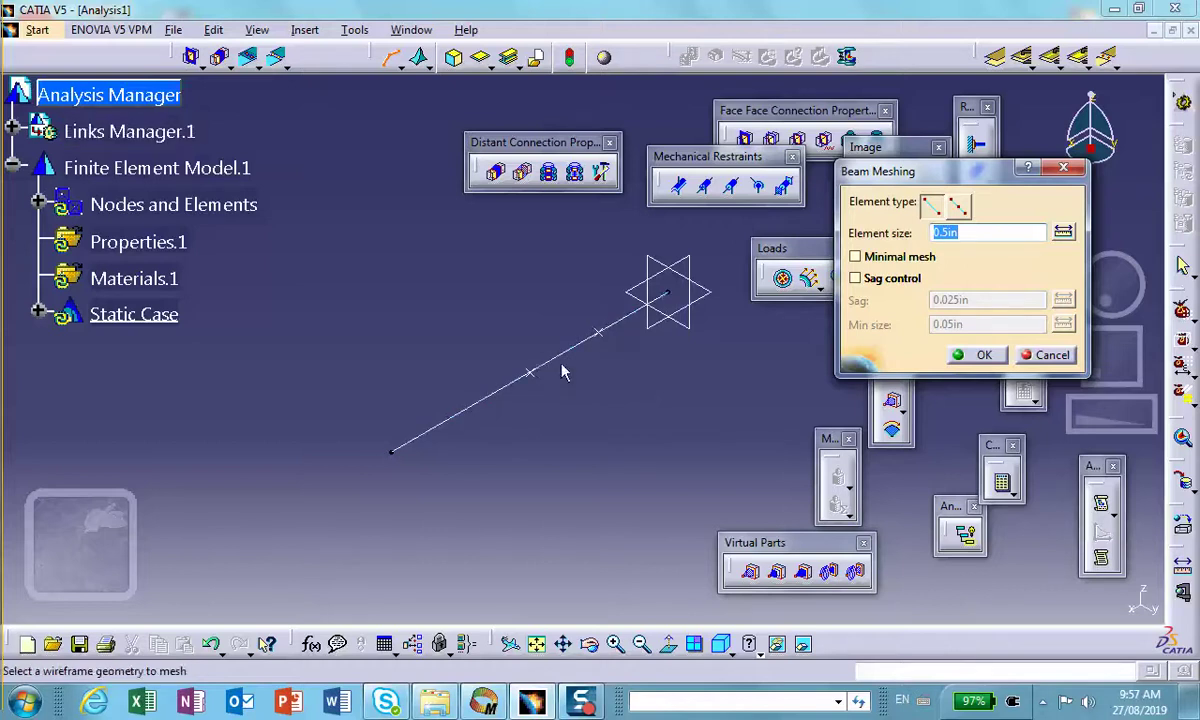
click(1049, 356)
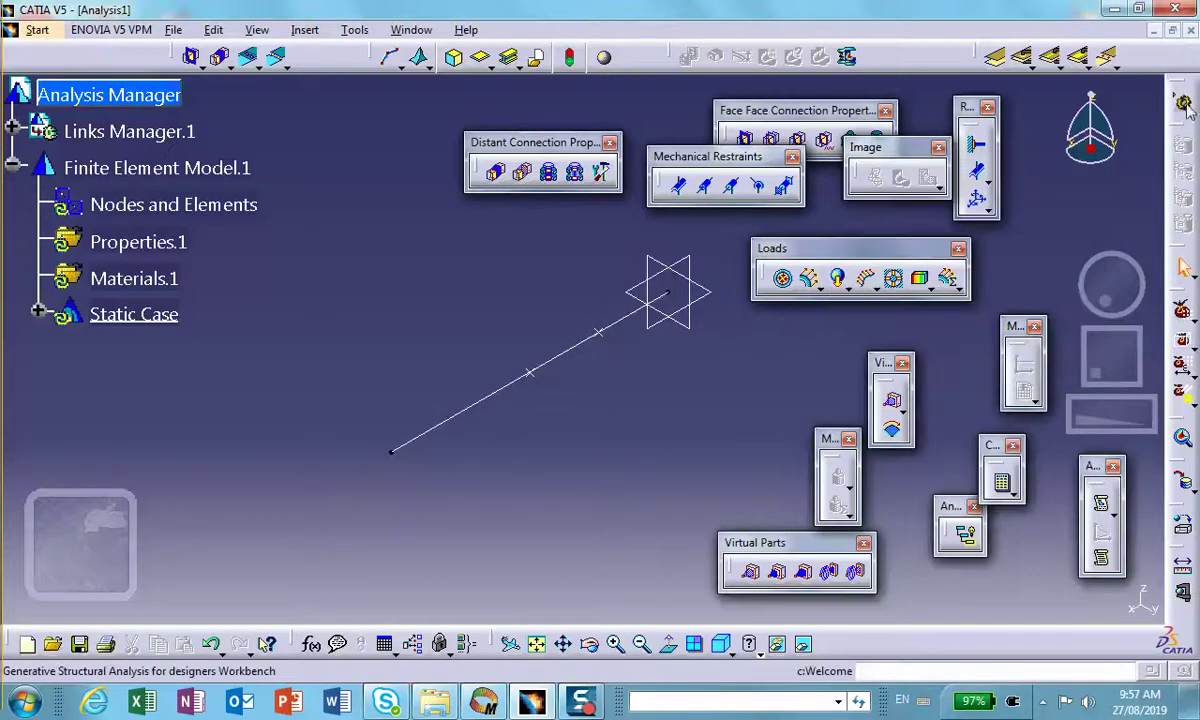
Switch the analysis to the Advanced Meshing Tools workbench.
click(35, 31)
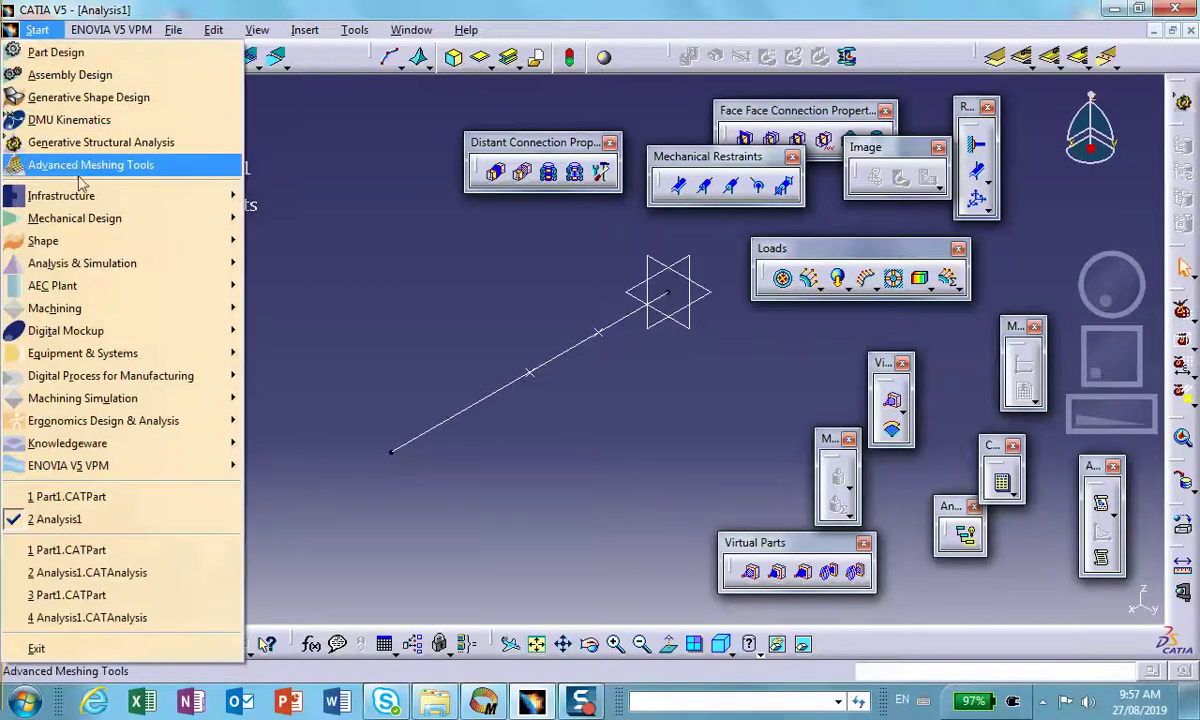
mouse_move(92, 266)
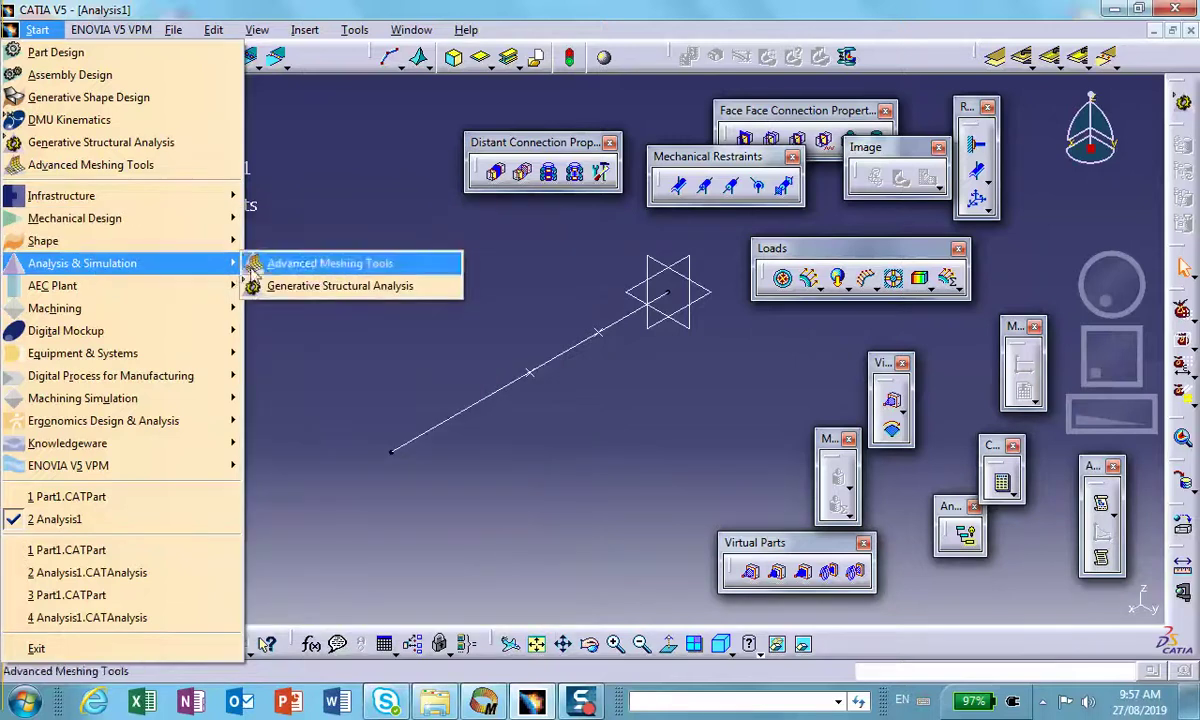
click(268, 268)
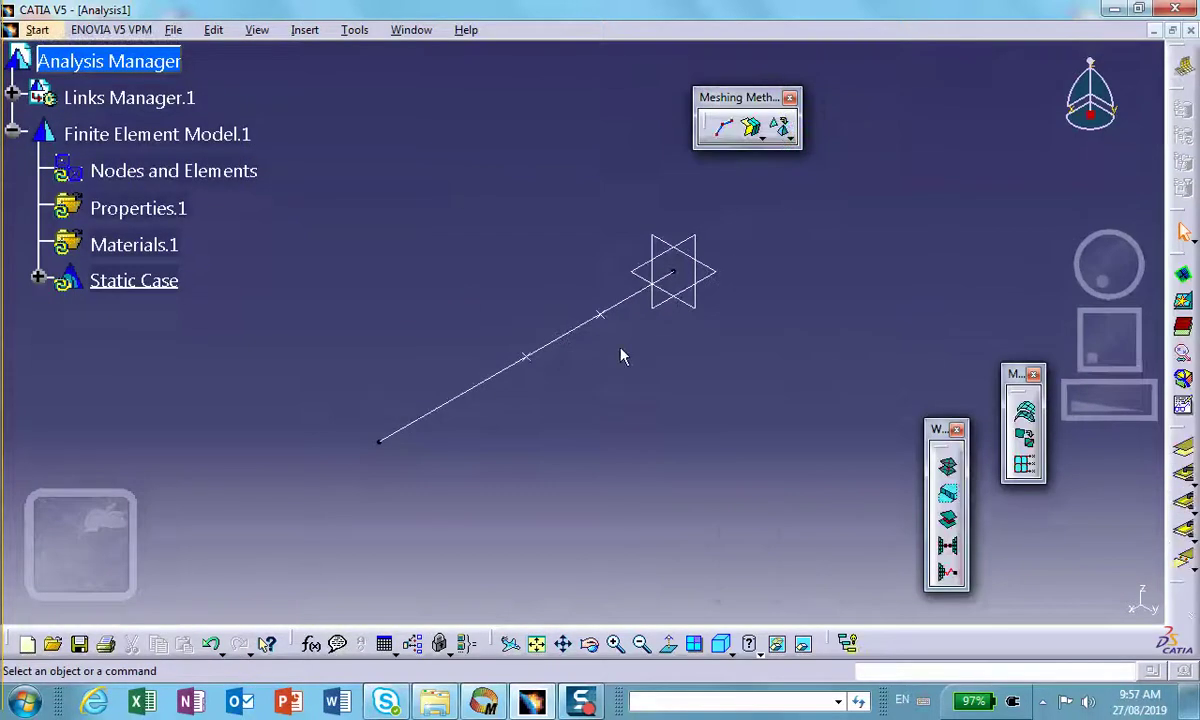
Create a beam mesh on the line with 0.5 in elements, constraining it to the two points along the line with 0 in tolerance.
click(723, 126)
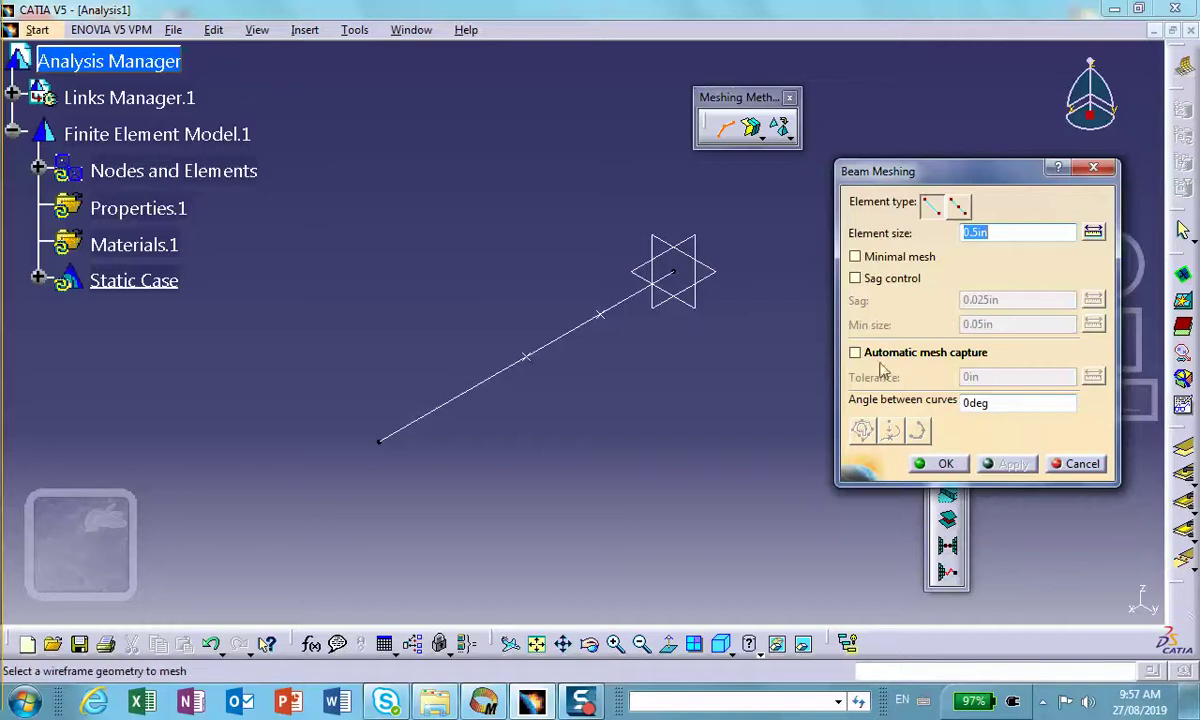
click(562, 337)
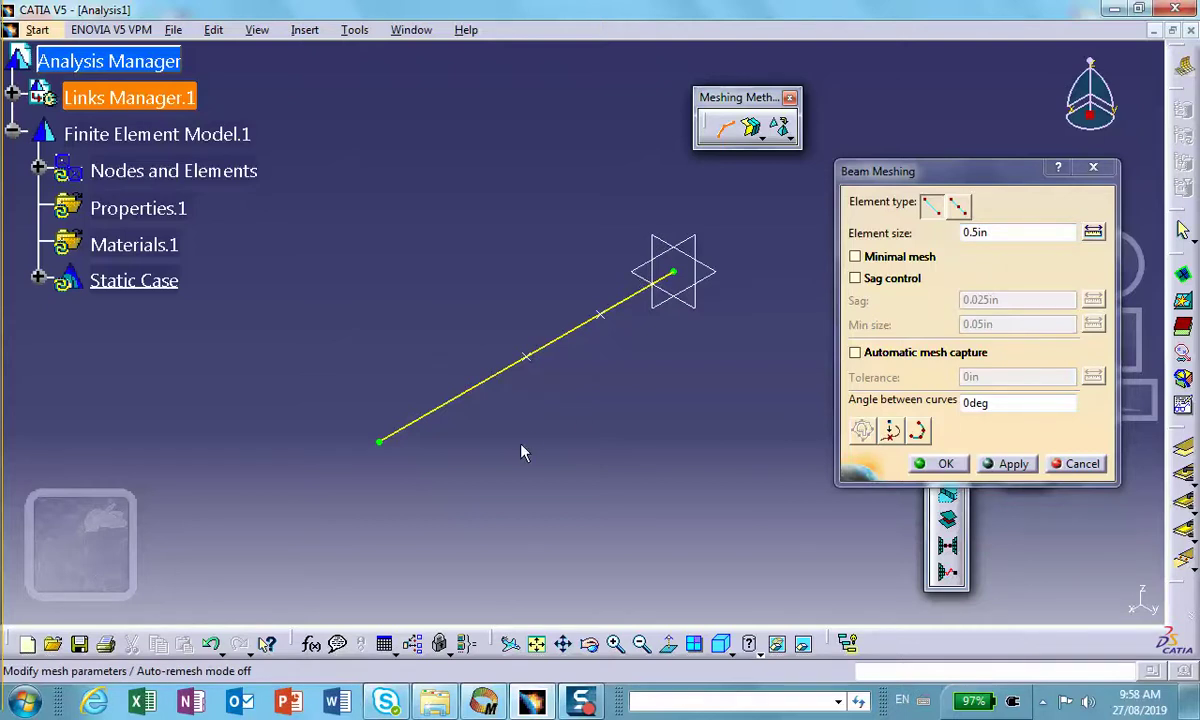
click(890, 432)
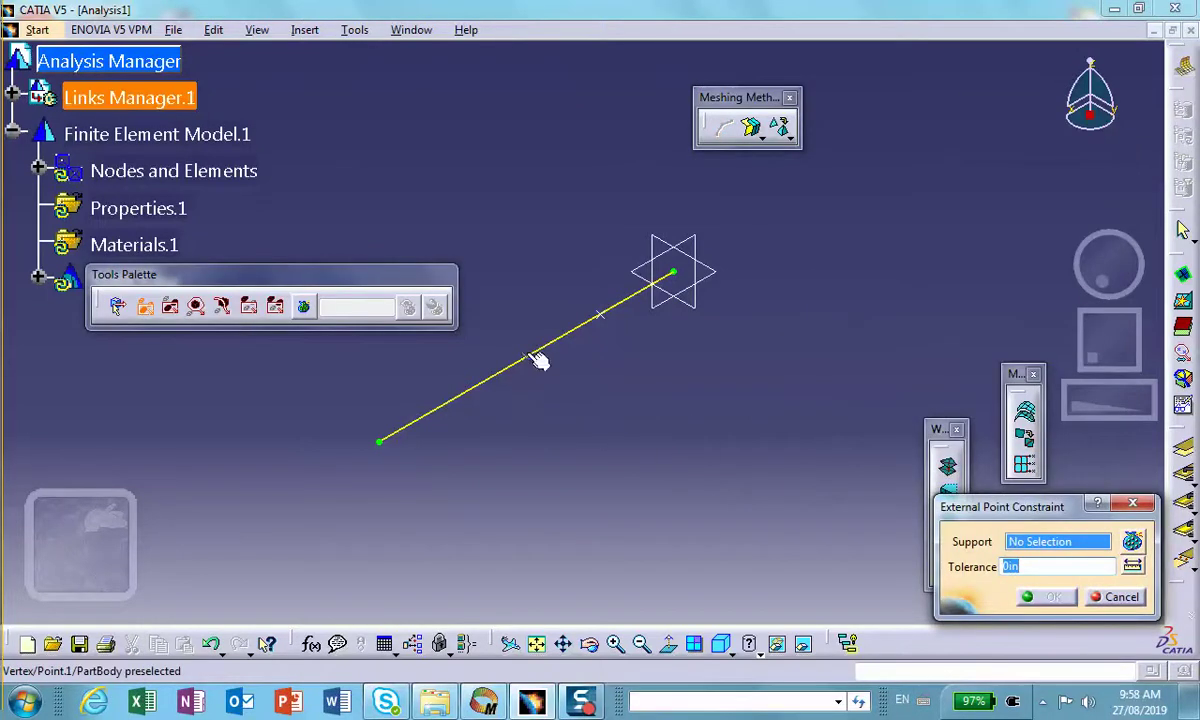
click(528, 358)
click(610, 320)
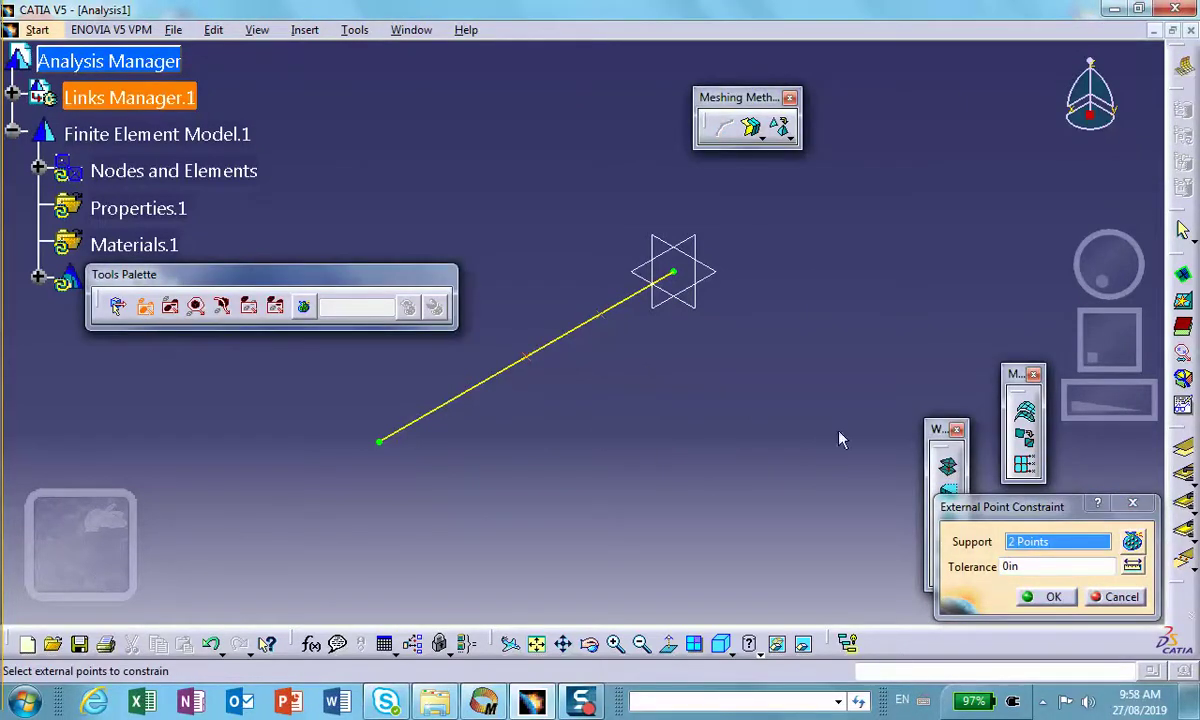
click(1058, 600)
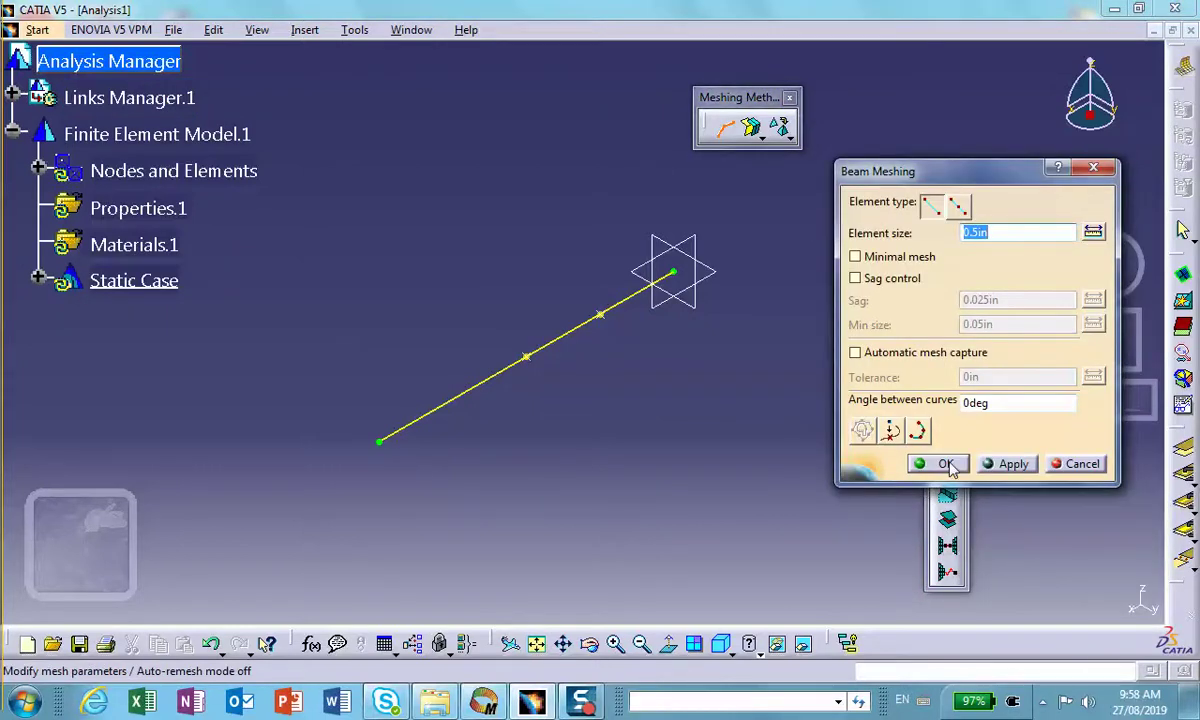
click(946, 465)
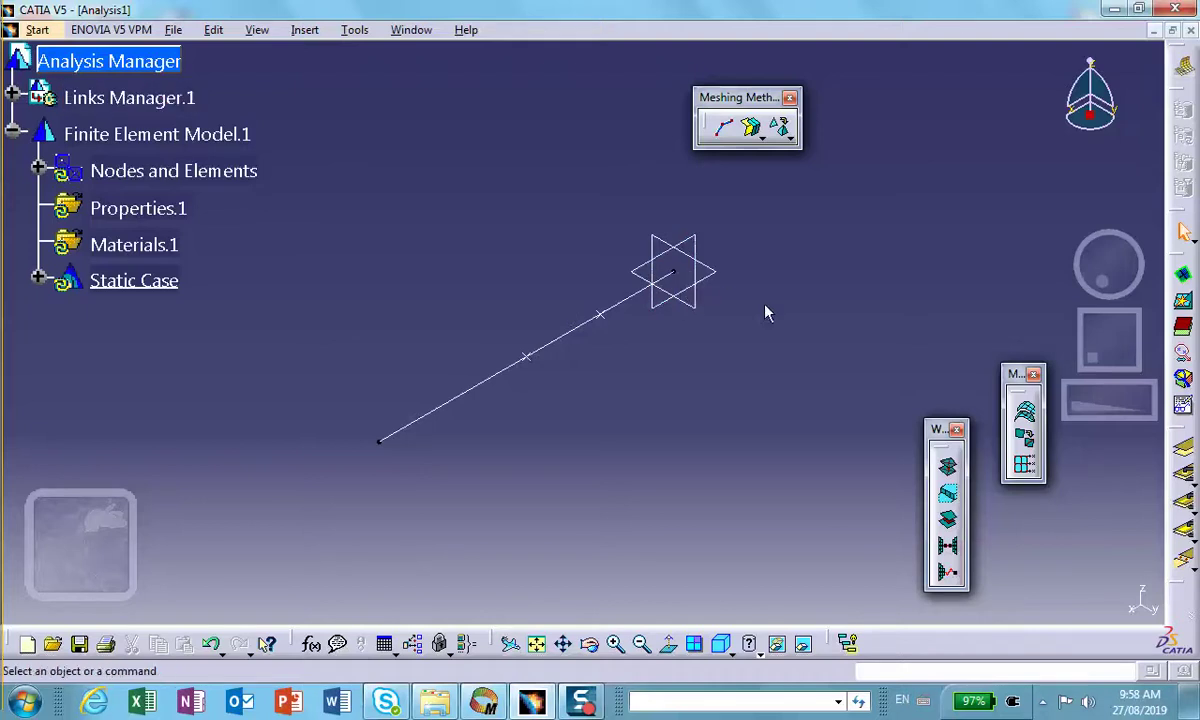
Go back to Part1 and create a coordinate point at X 0 in, Y 4 in, Z 0 in.
click(1155, 30)
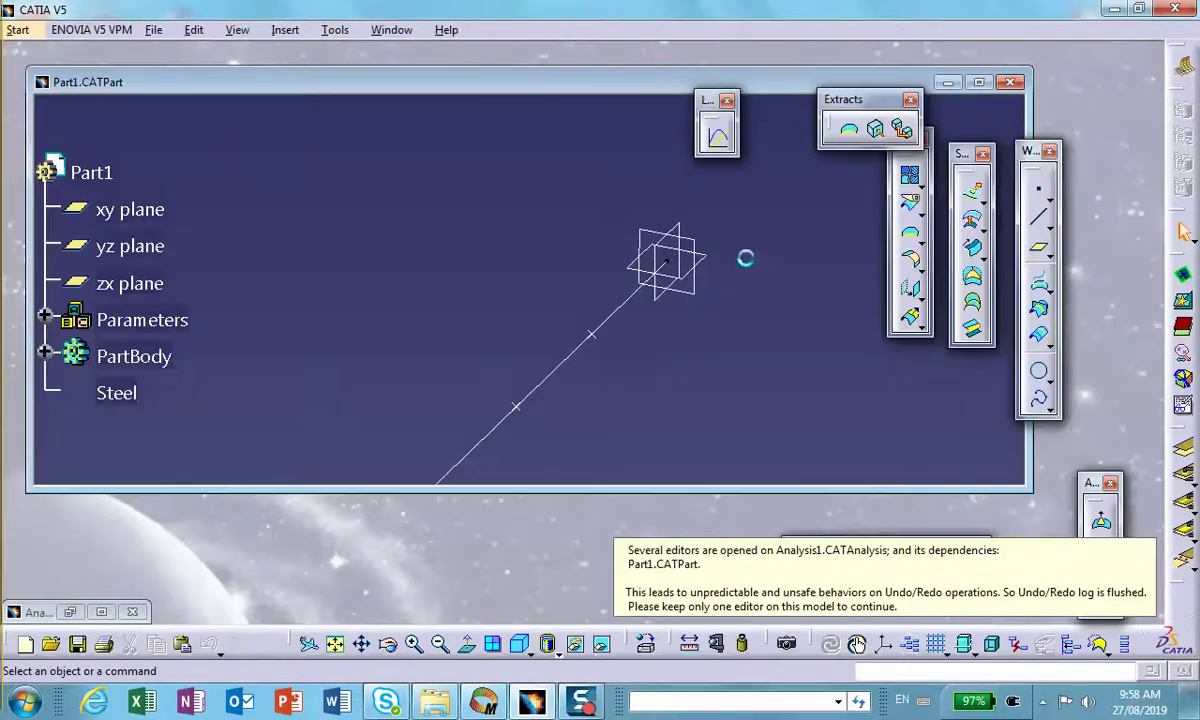
click(1040, 200)
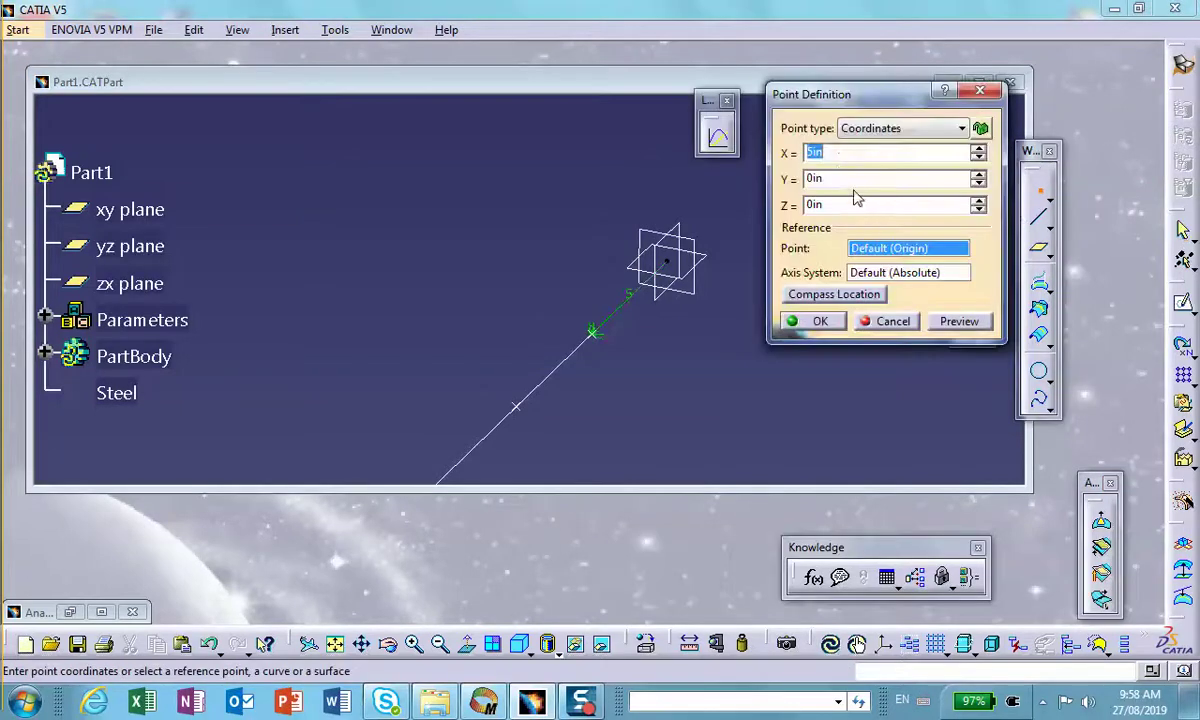
text(0)
key(Tab)
text(0)
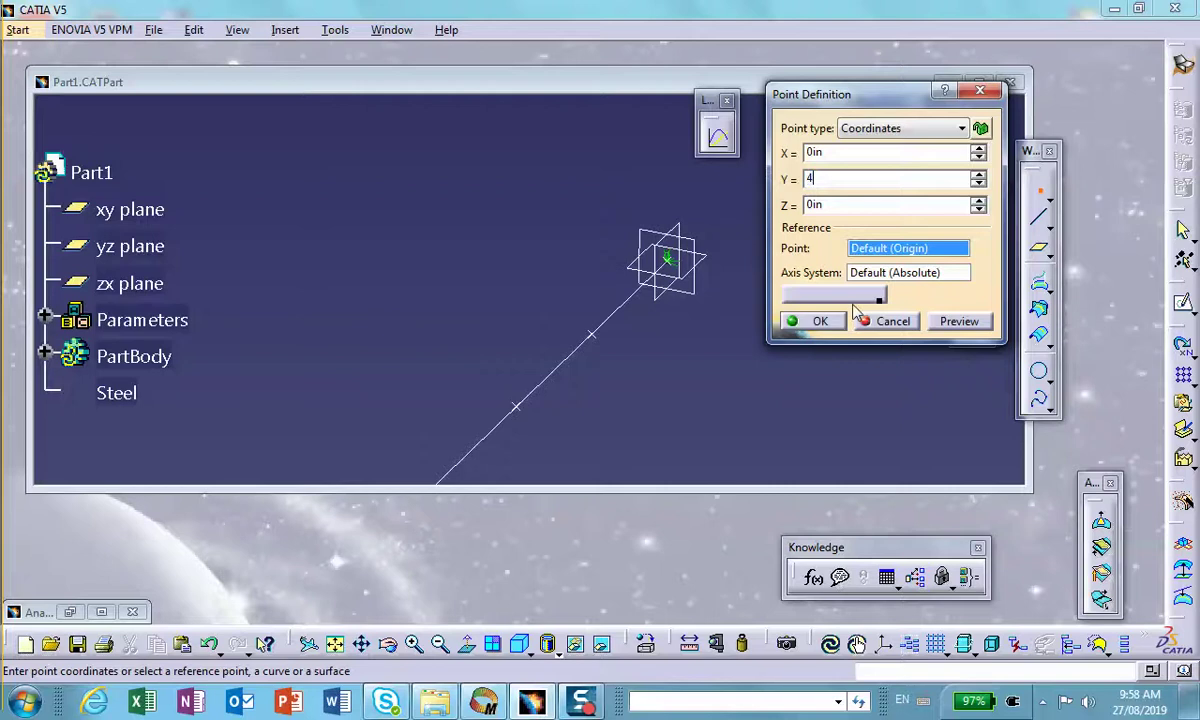
click(812, 321)
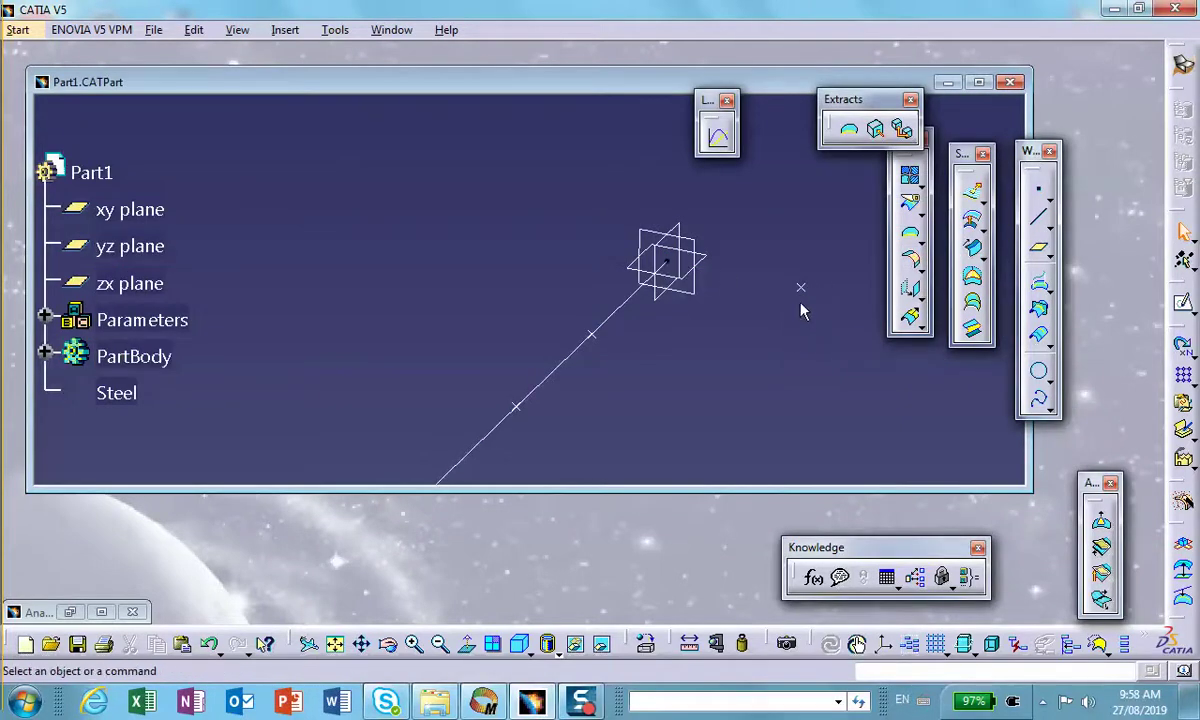
Return to the Analysis1 document at full size and switch it to the Generative Structural Analysis workbench.
click(100, 611)
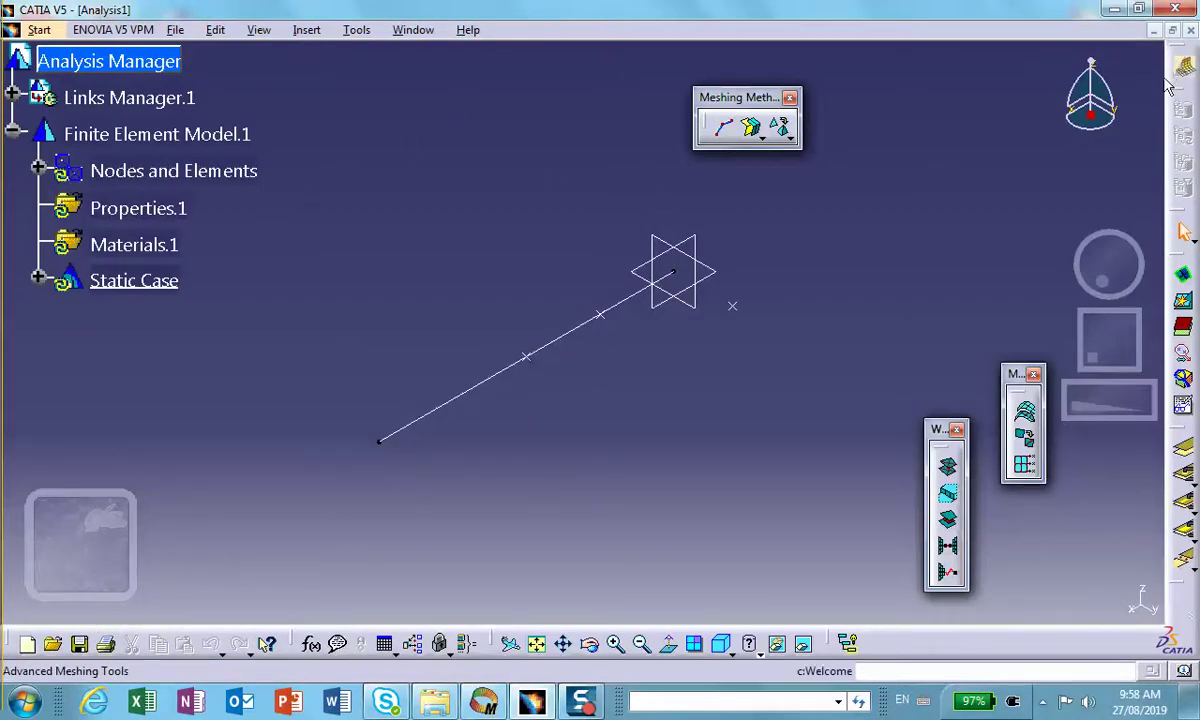
click(40, 30)
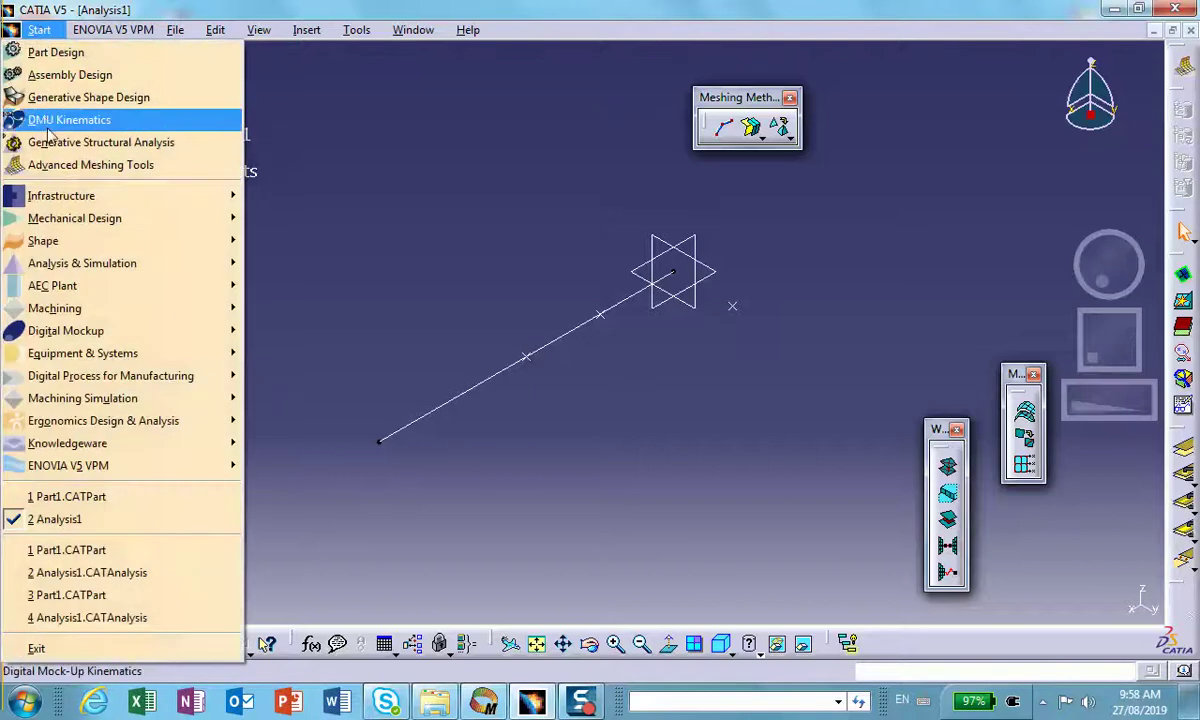
click(200, 143)
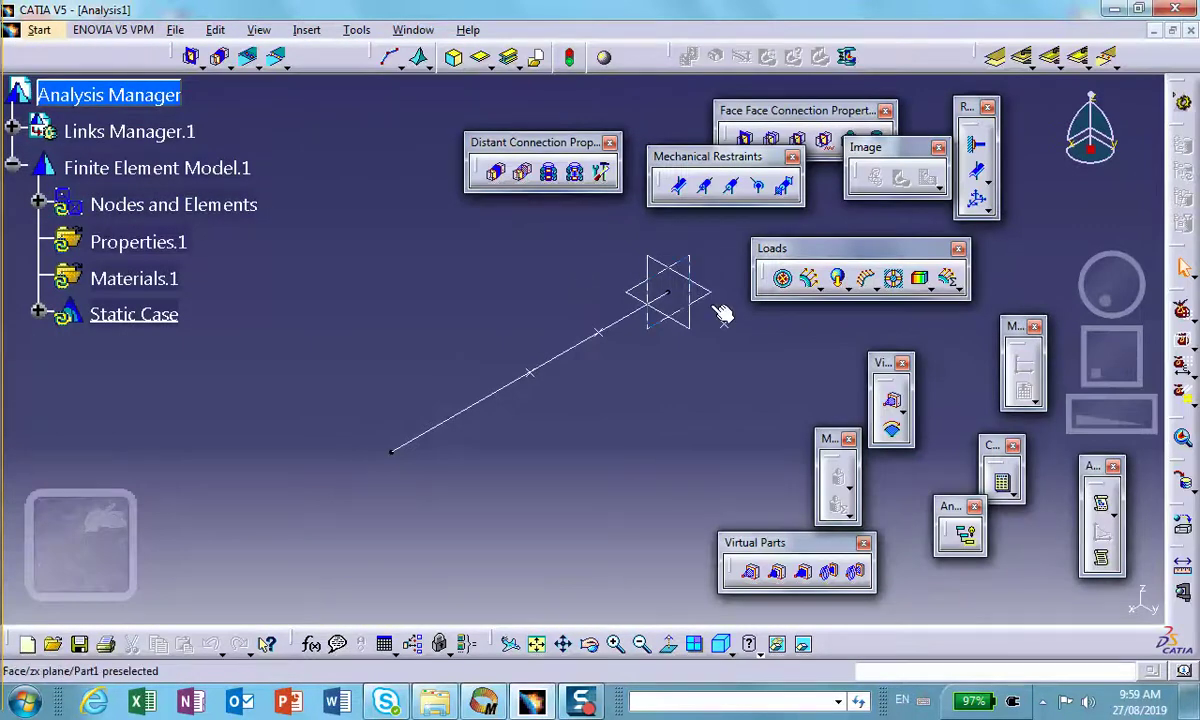
Assign a rectangular-beam 1D property with a 1 in section height to the line, using the point beside the line as orientation geometry.
click(510, 57)
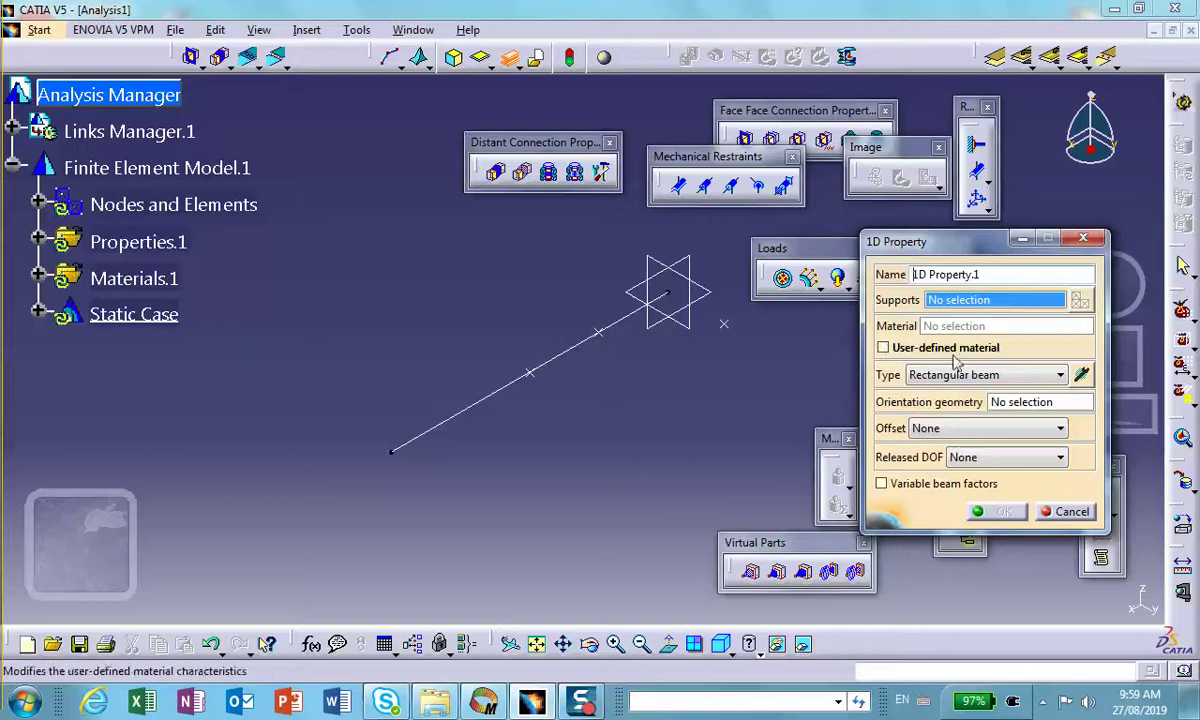
click(1081, 374)
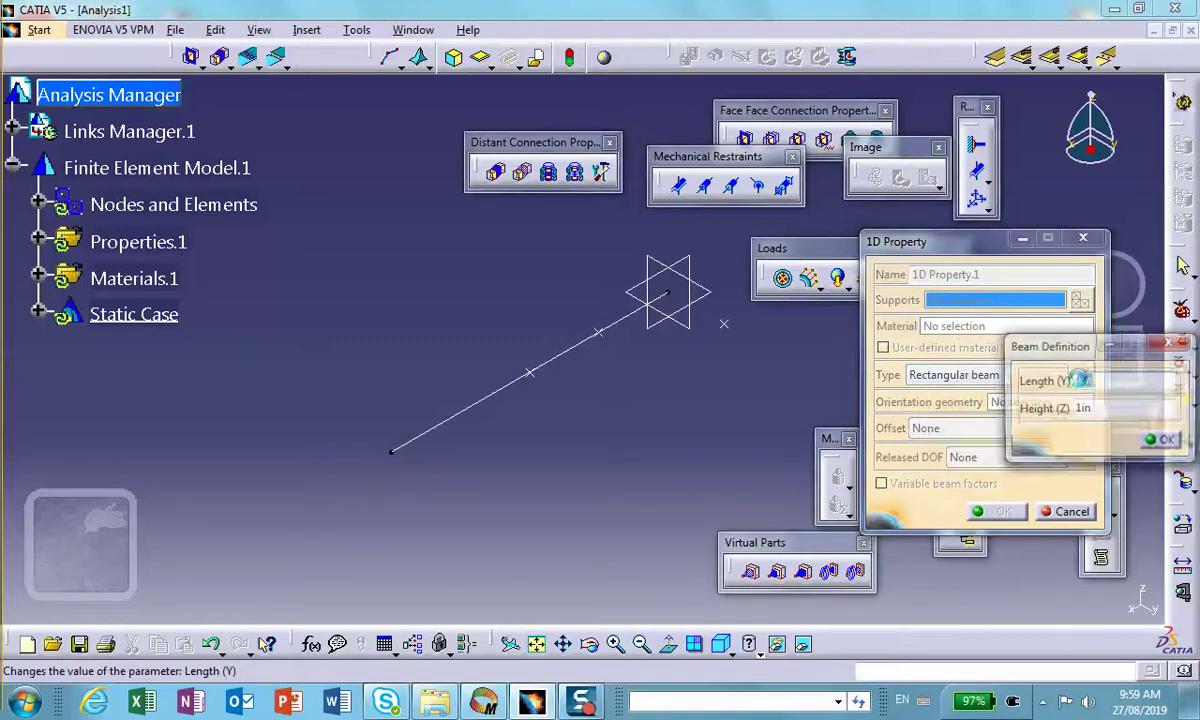
click(1168, 442)
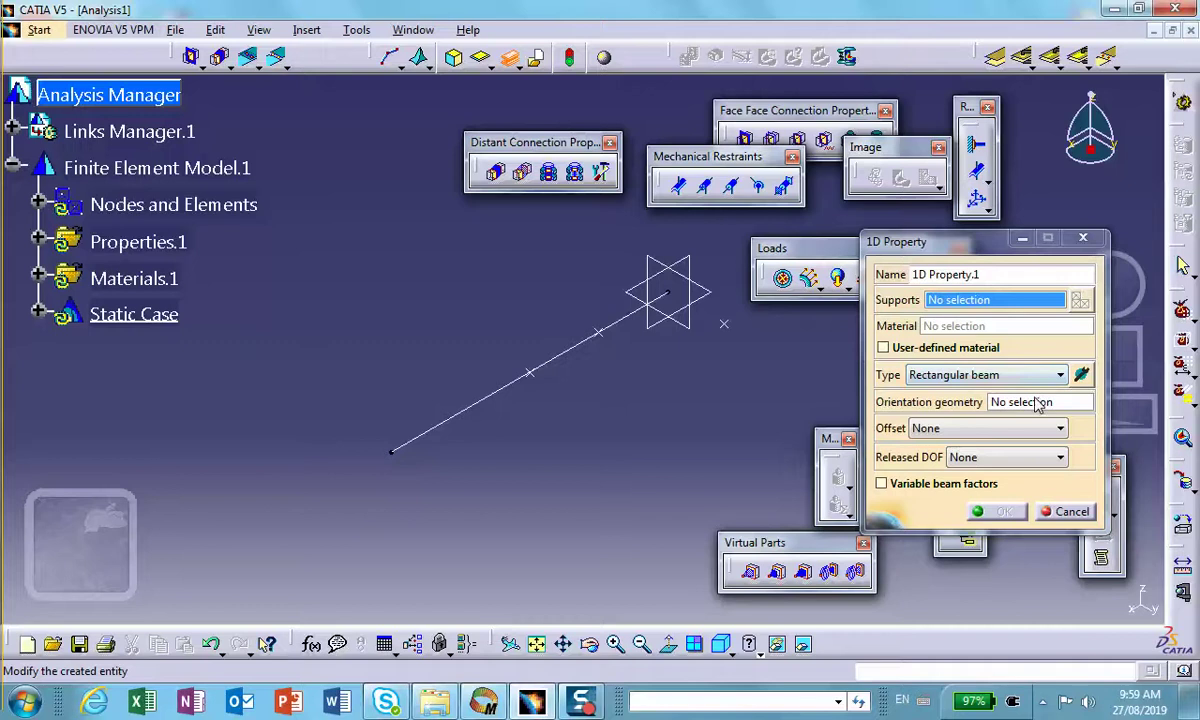
middle_drag(597, 432, 490, 443)
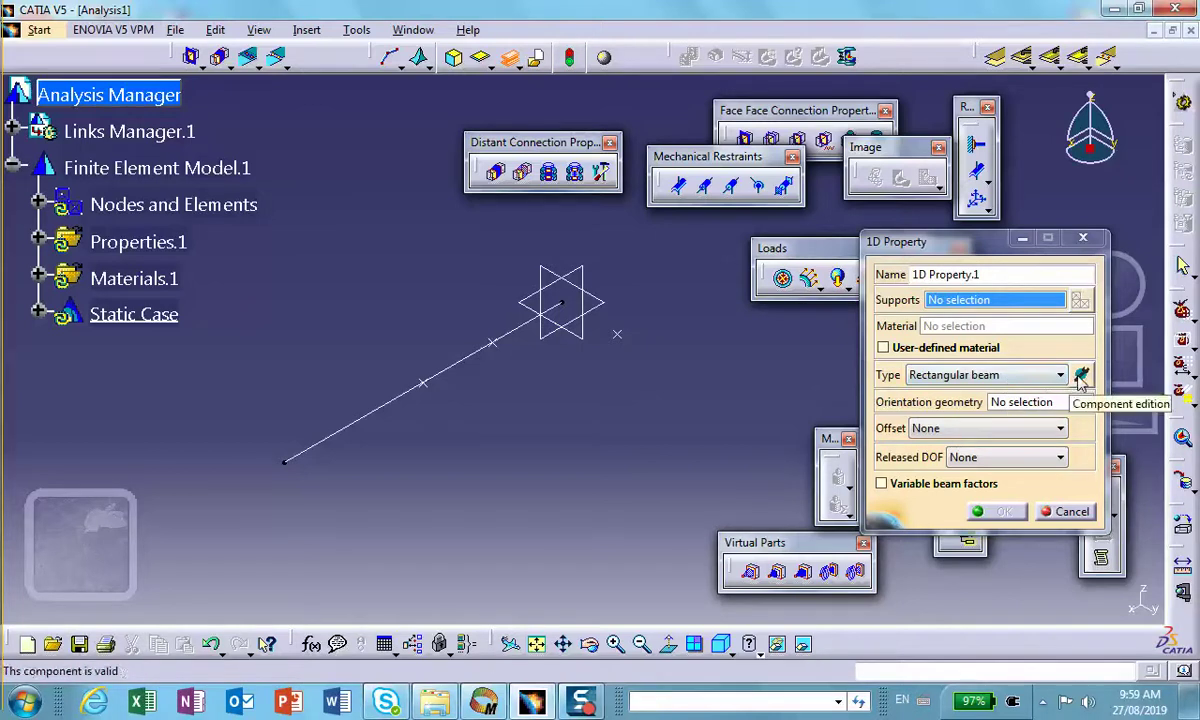
click(1038, 406)
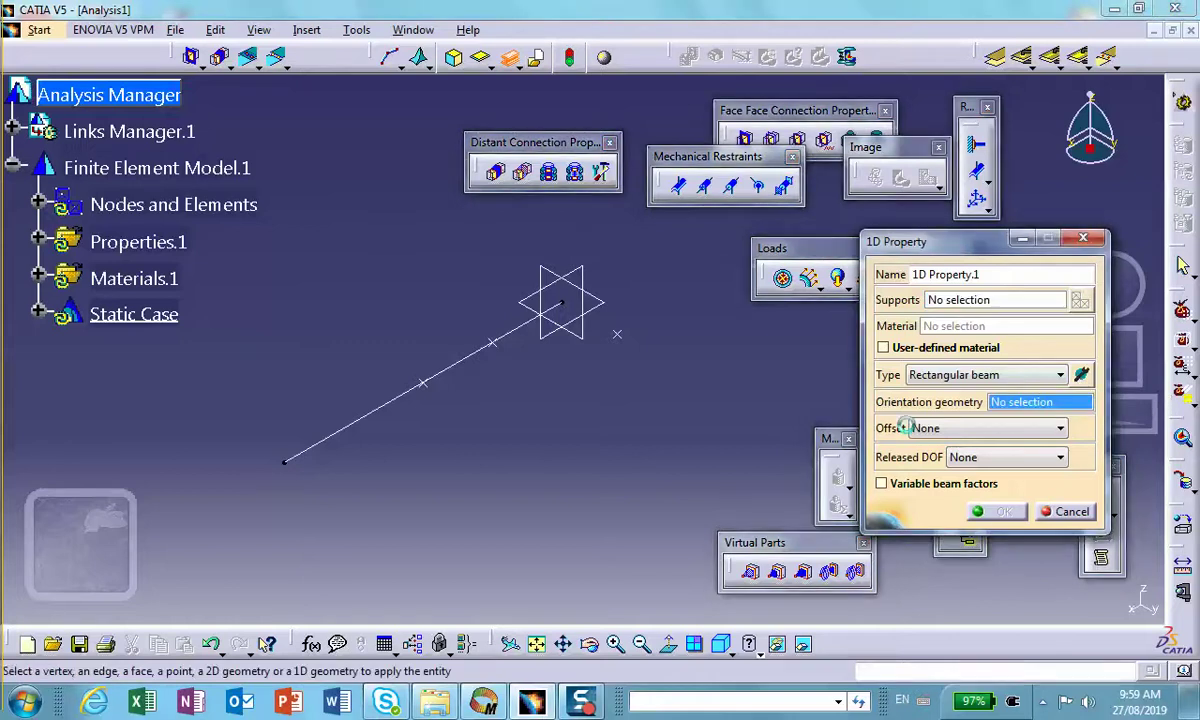
click(618, 335)
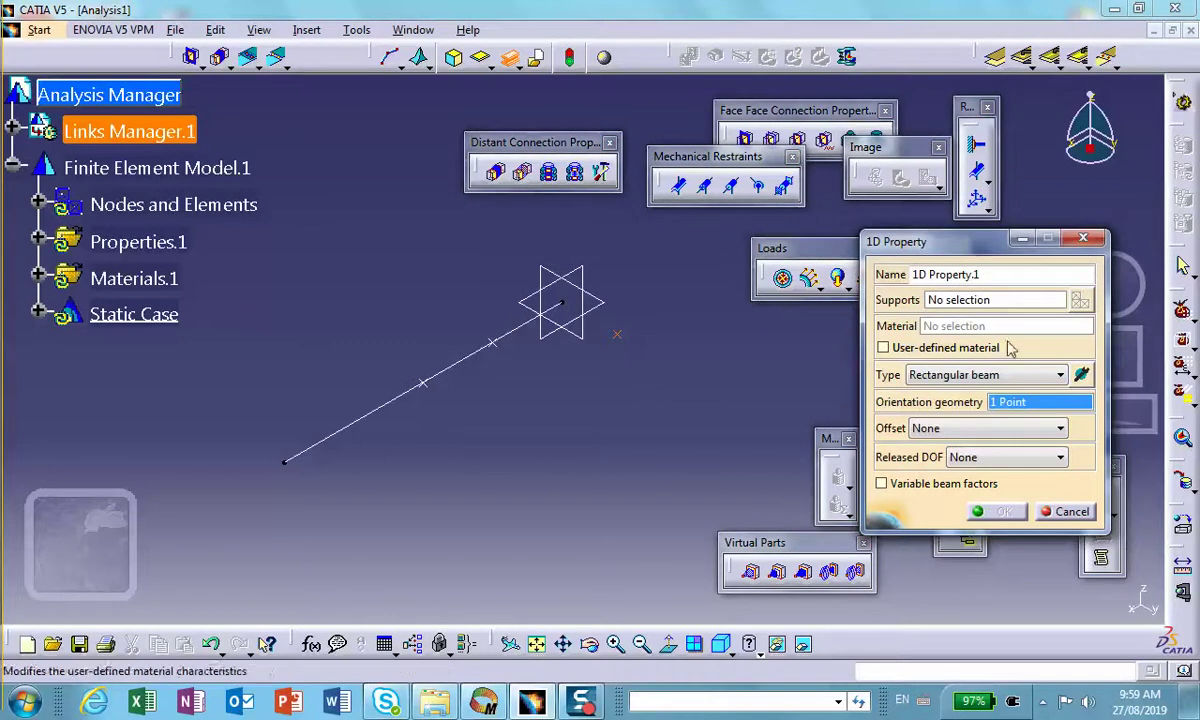
click(968, 303)
click(450, 365)
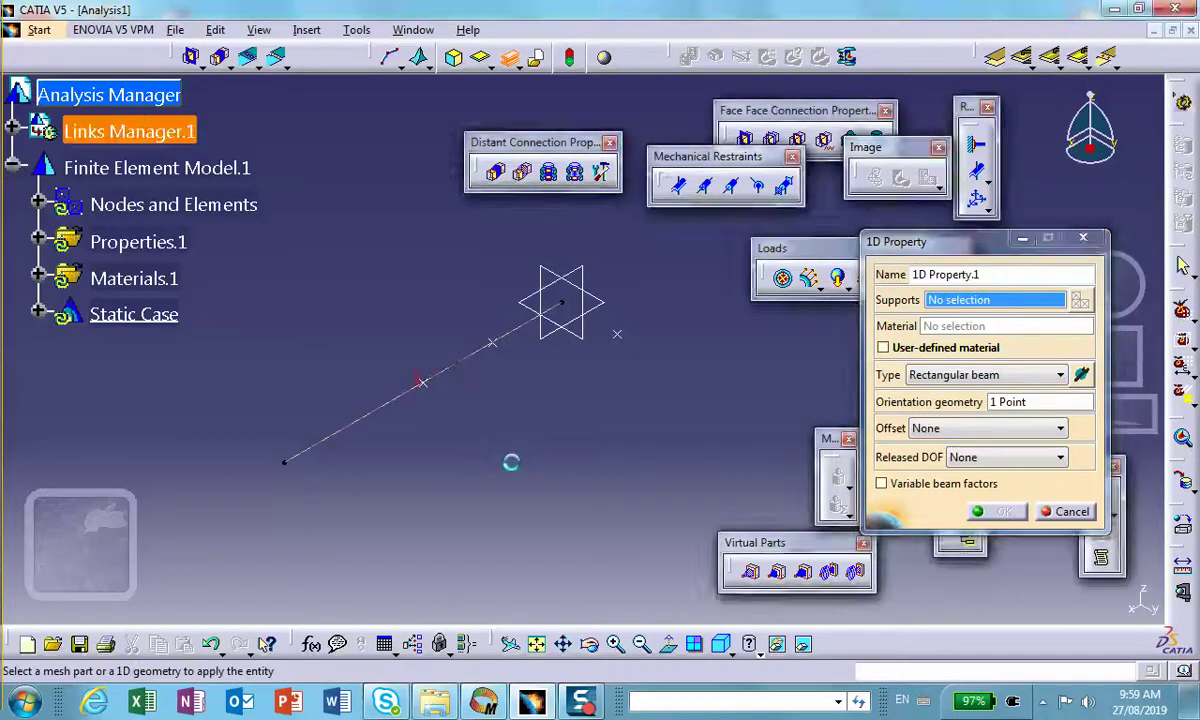
middle_drag(524, 480, 455, 440)
middle_drag(354, 418, 477, 415)
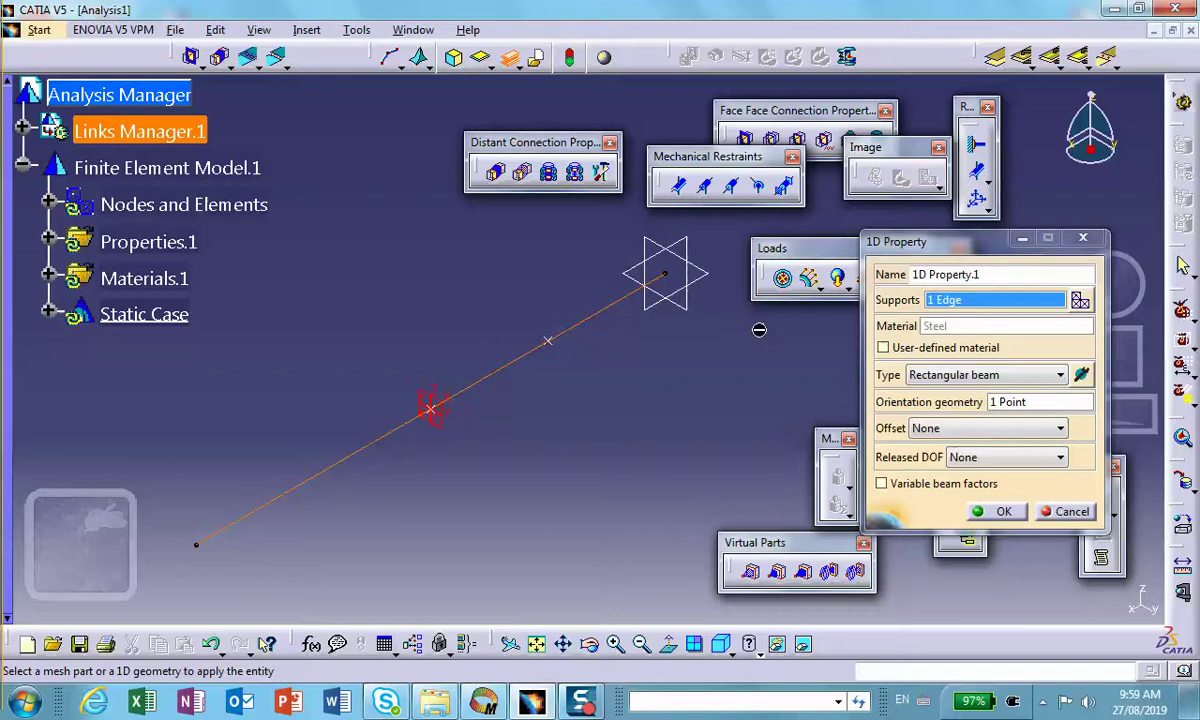
click(1003, 511)
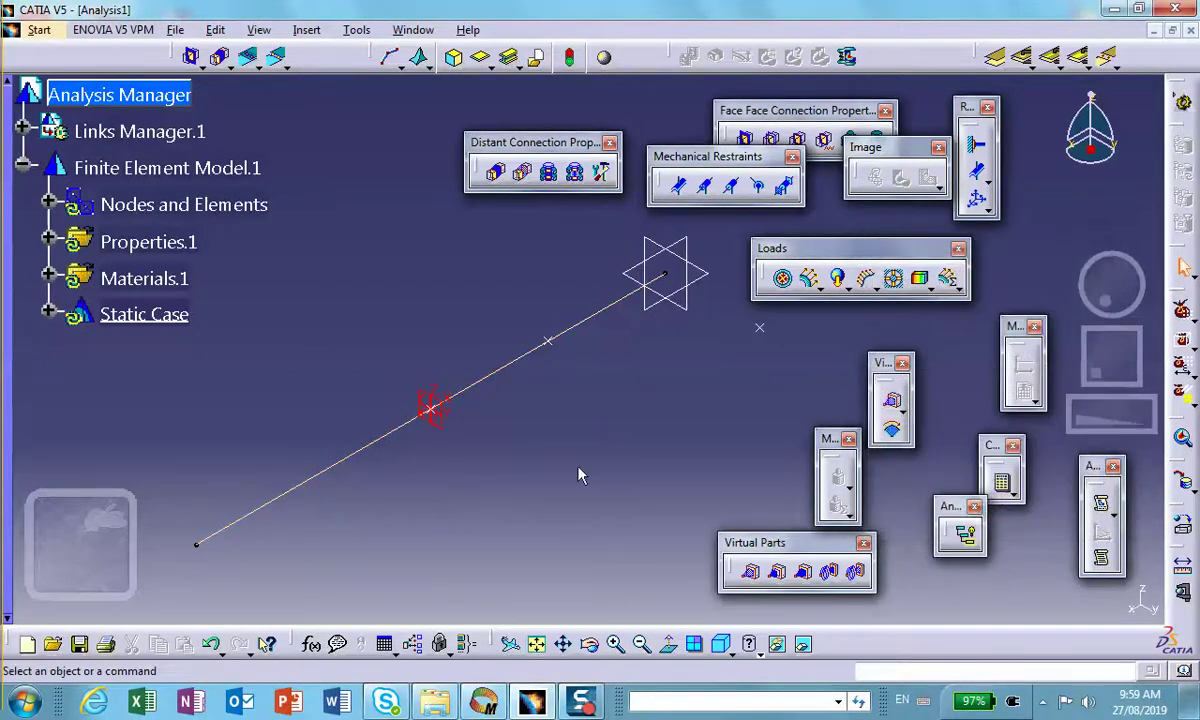
Add a user-defined restraint at the line's origin end, restraining translations 1, 2 and 3 and rotations 1 and 3.
click(975, 205)
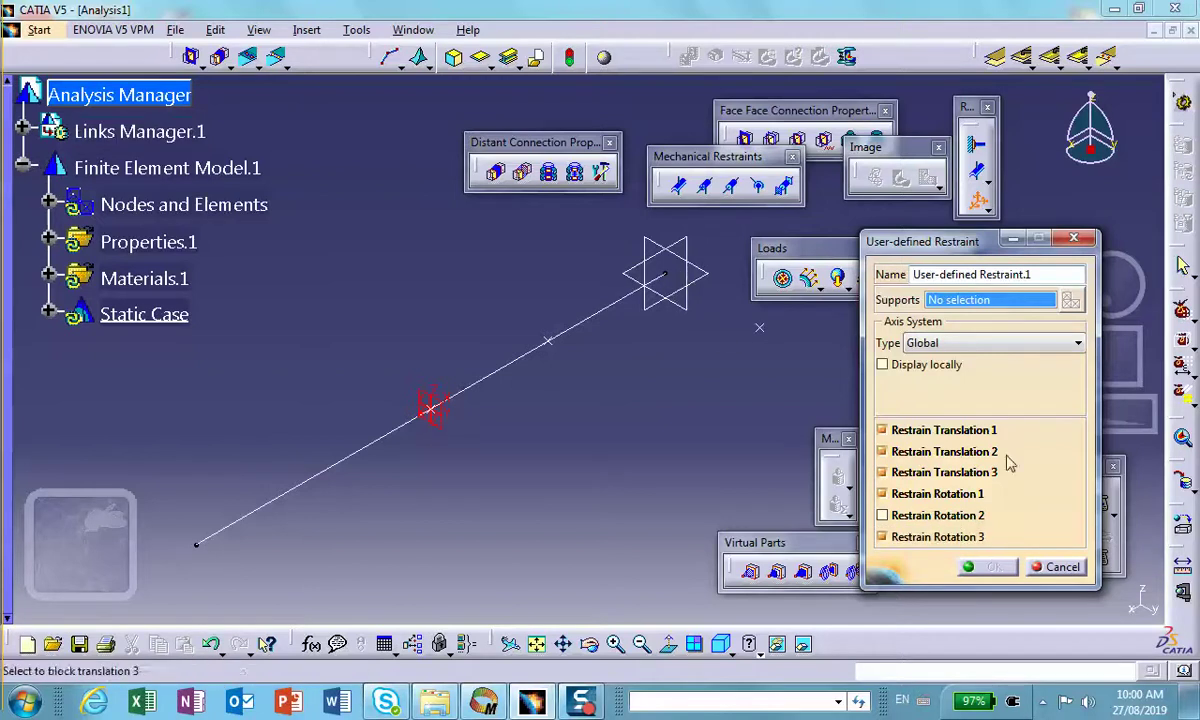
click(688, 296)
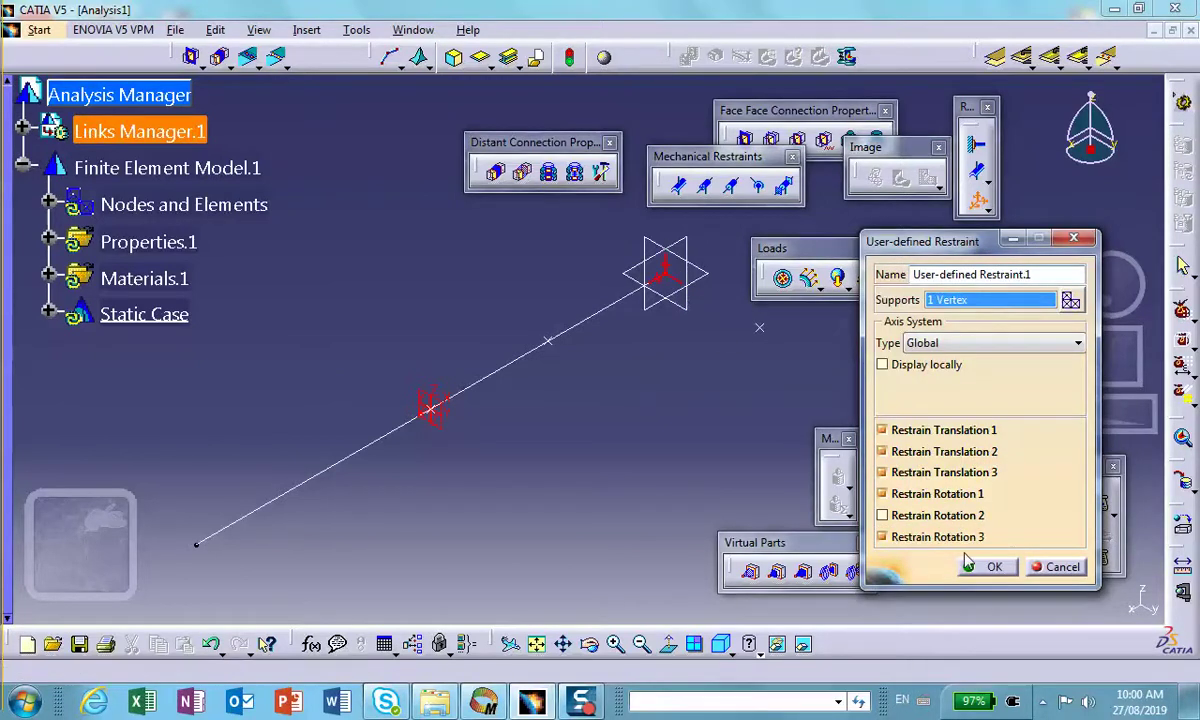
click(992, 568)
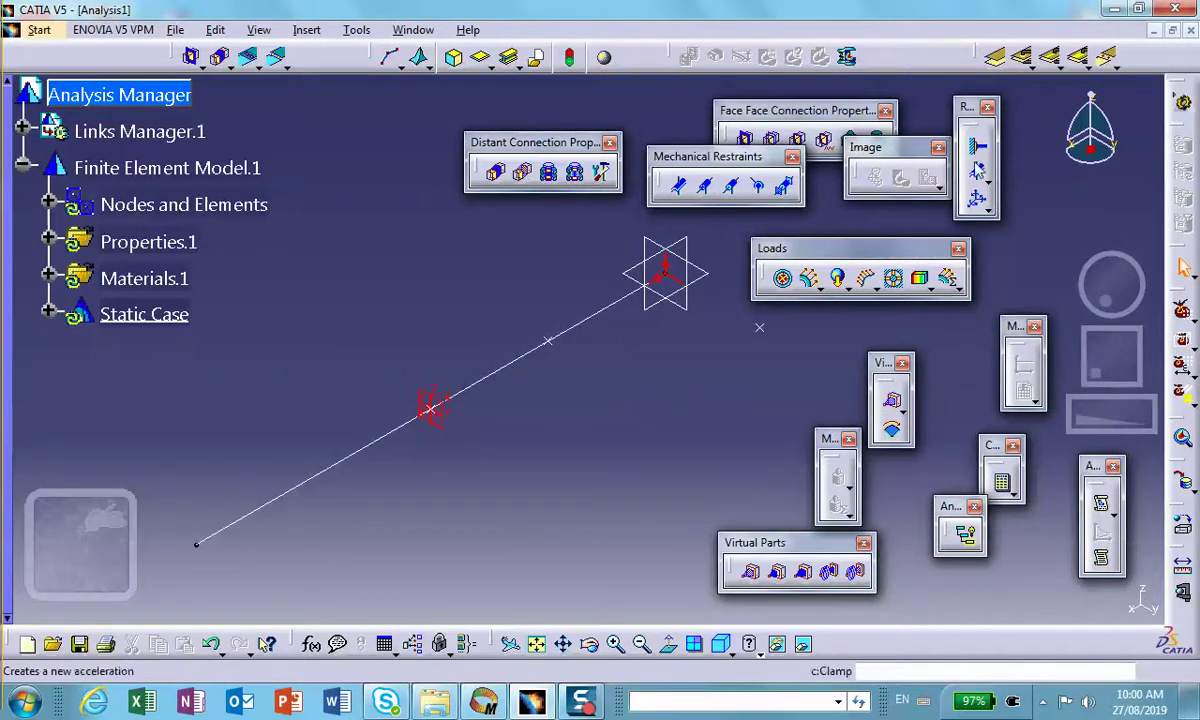
Add a user-defined restraint at the line's far end, restraining translations 2 and 3 and rotations 1 and 3.
click(976, 200)
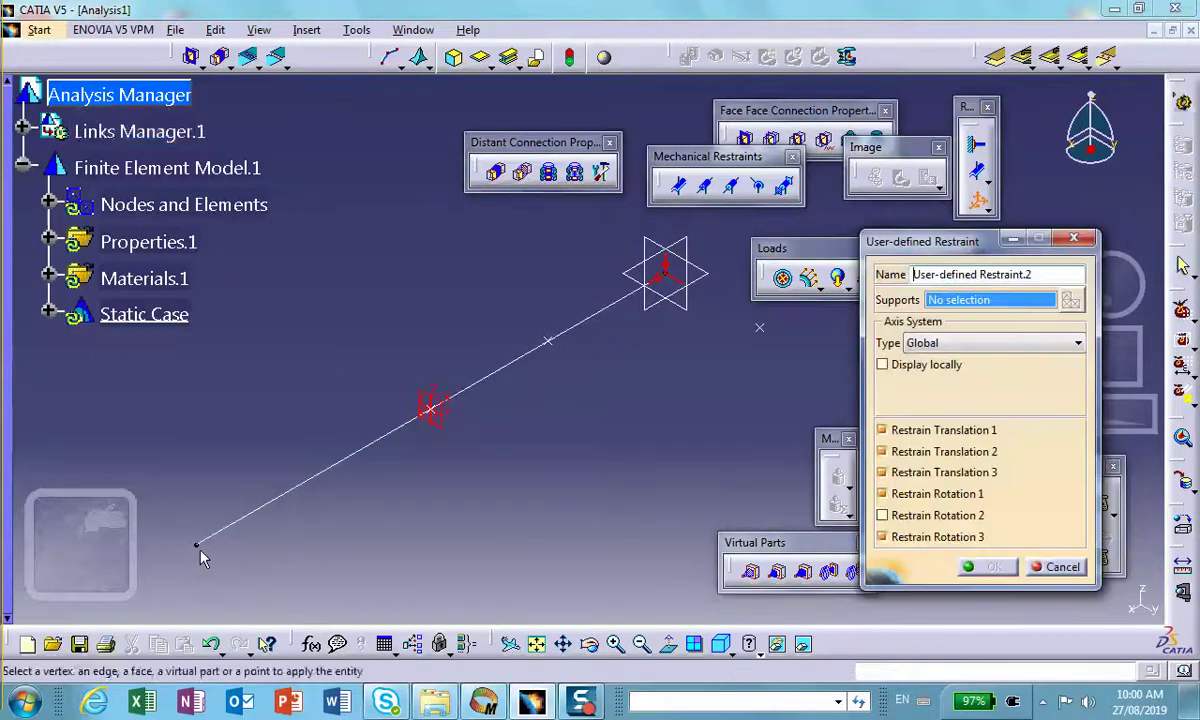
click(199, 546)
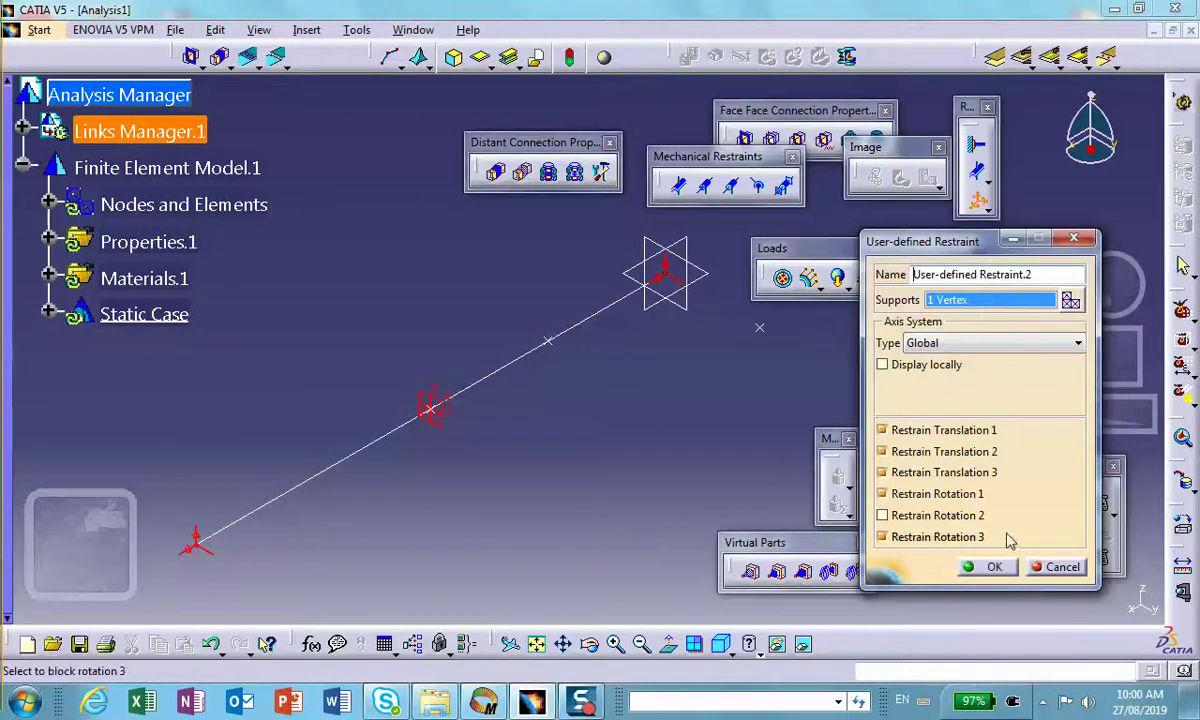
click(882, 430)
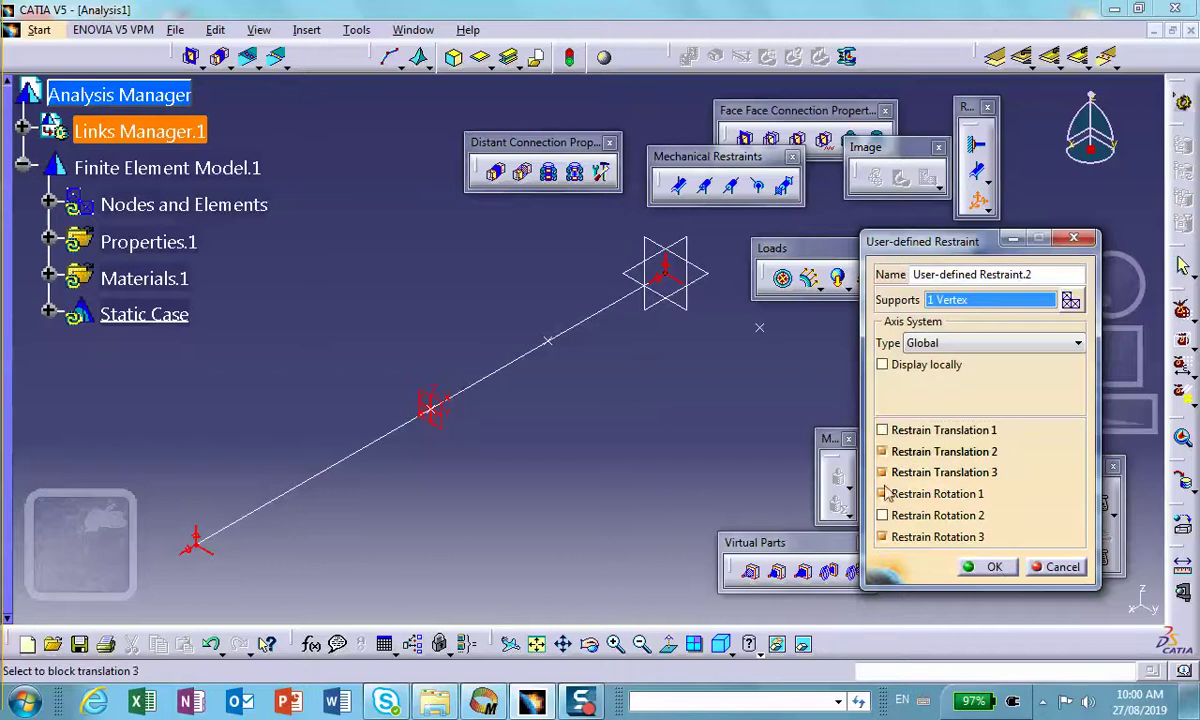
click(977, 567)
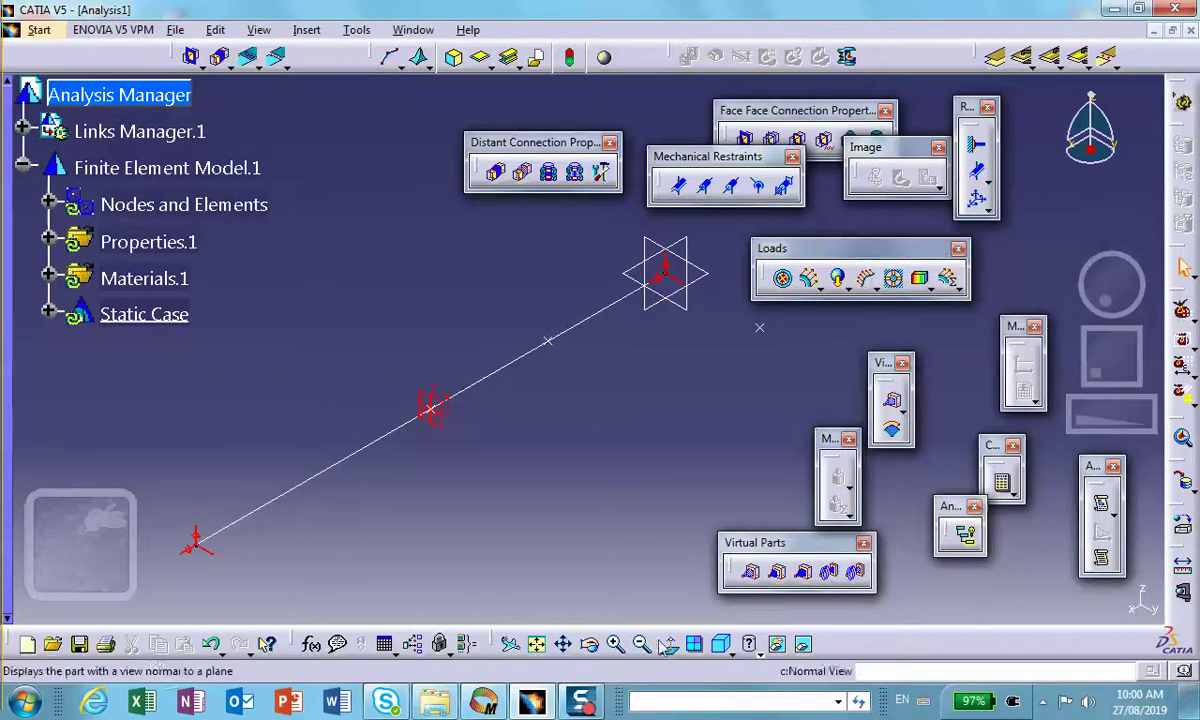
Check the load location in the Mathcad sheet and apply a distributed force of -100 lbf in Z at the beam's L/4 point in CATIA.
click(483, 703)
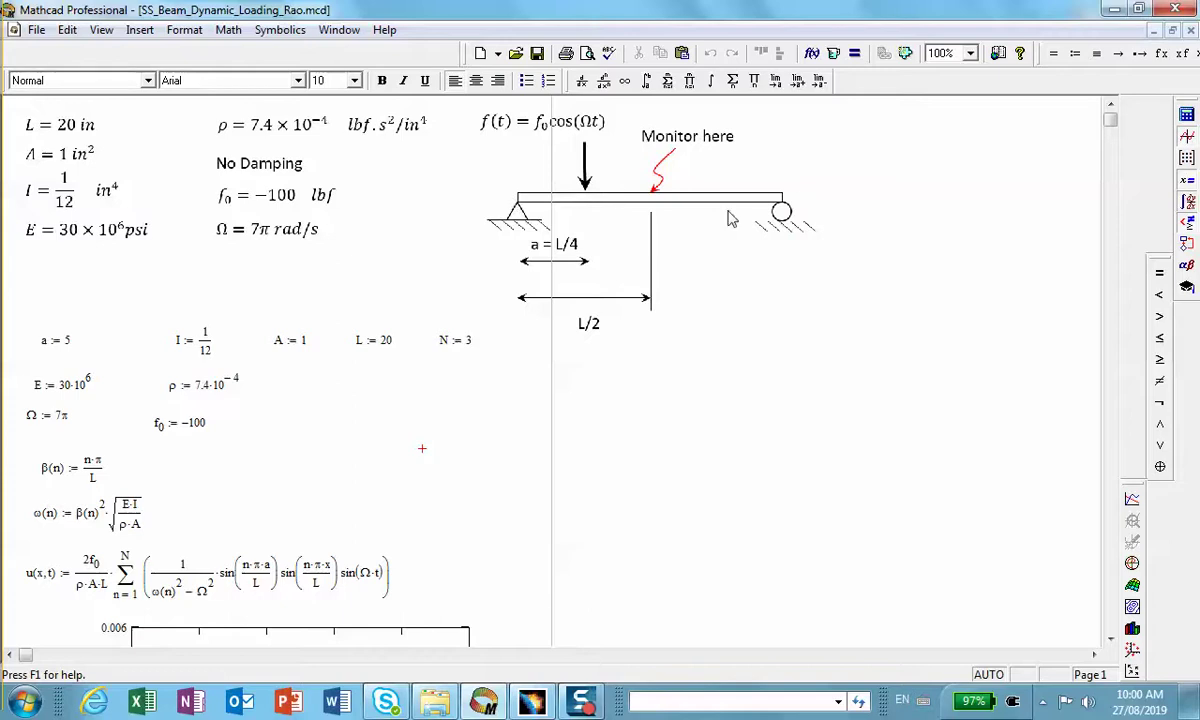
click(1113, 9)
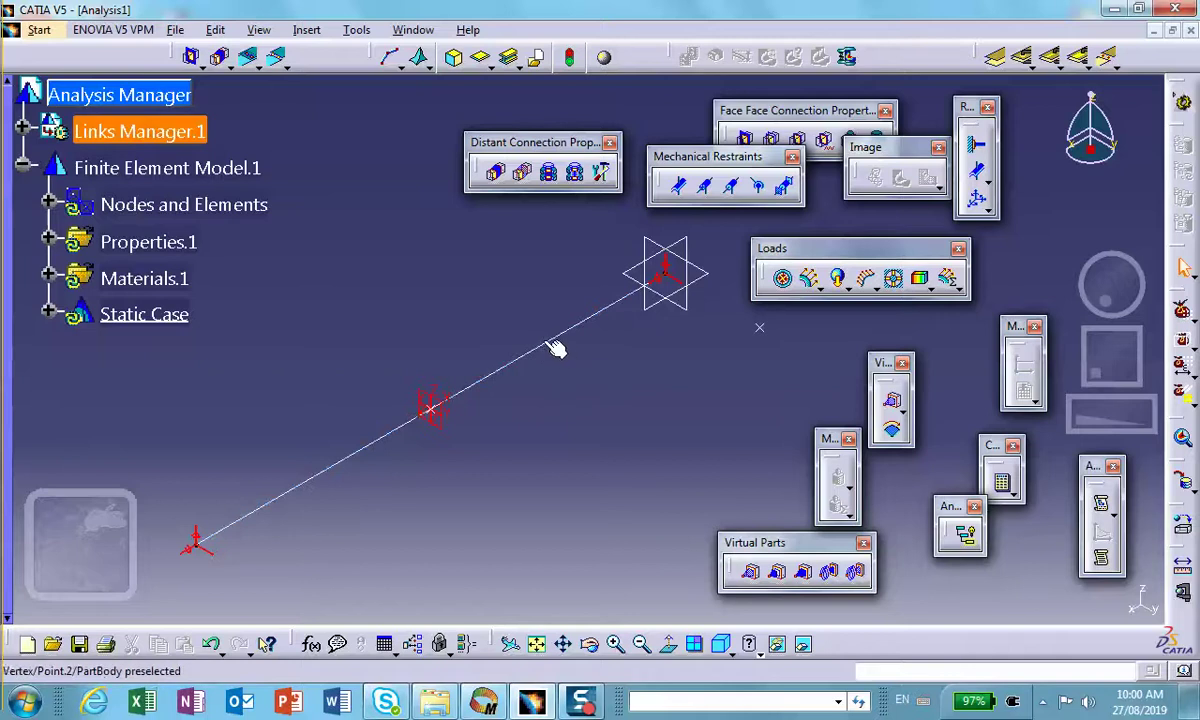
click(810, 280)
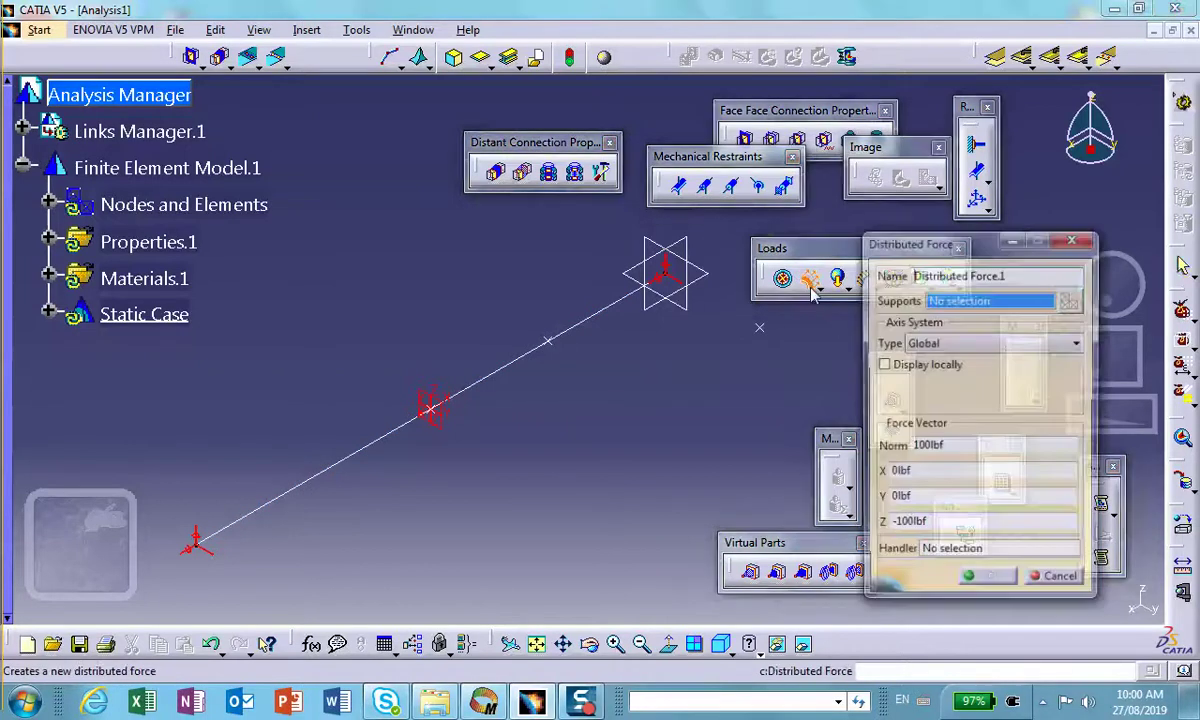
click(560, 345)
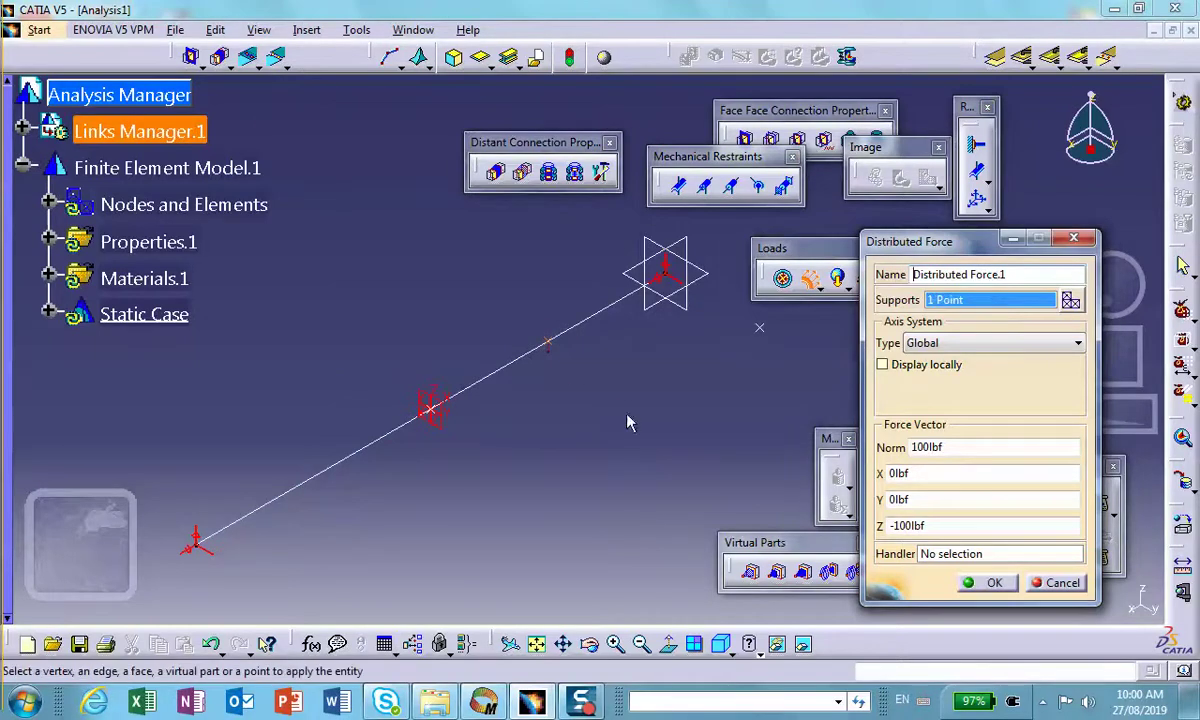
click(993, 582)
mouse_move(708, 467)
middle_down()
mouse_move(681, 156)
mouse_move(705, 323)
mouse_move(708, 480)
middle_up()
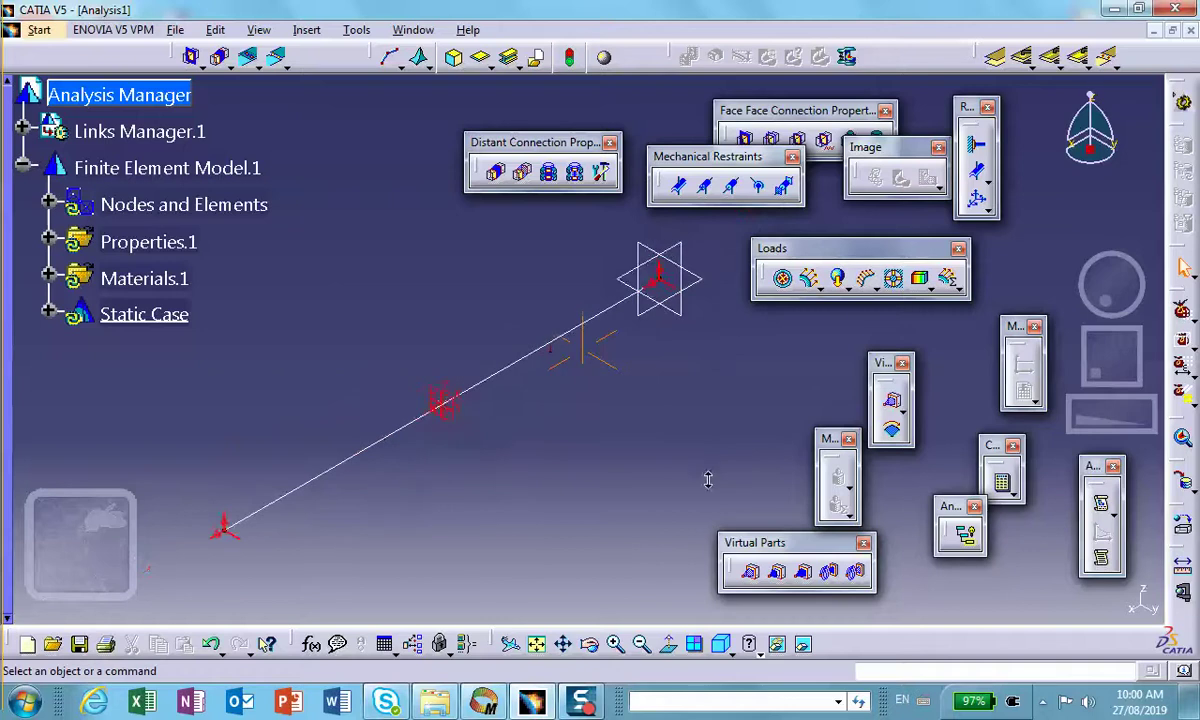
Save the analysis through Save Management as Analysis1.CATAnalysis in the SS_Beam_Dynamic_Loading_Rao folder.
click(175, 30)
click(140, 235)
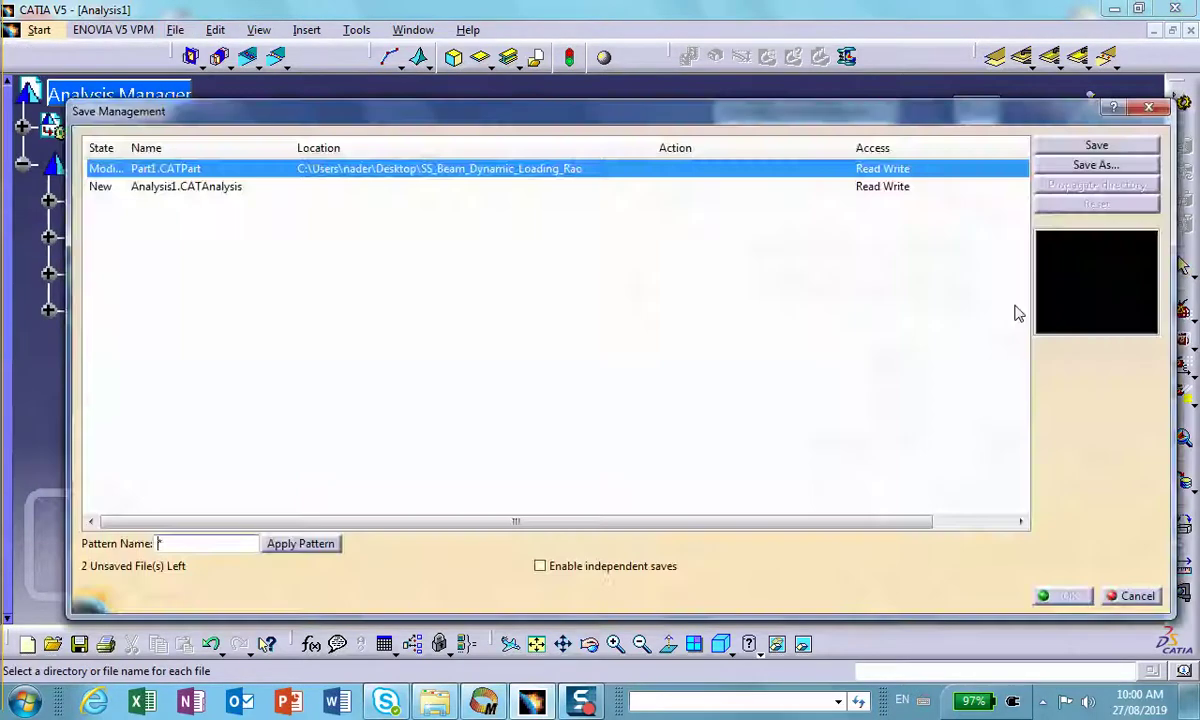
click(830, 187)
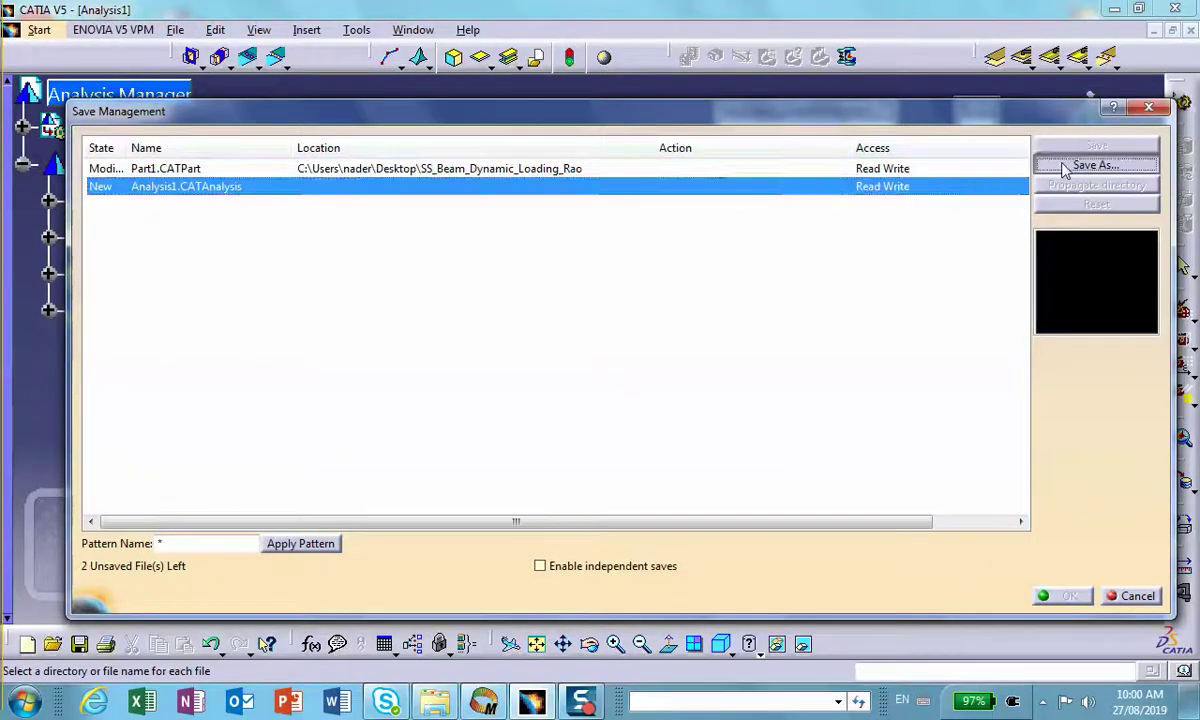
click(1065, 167)
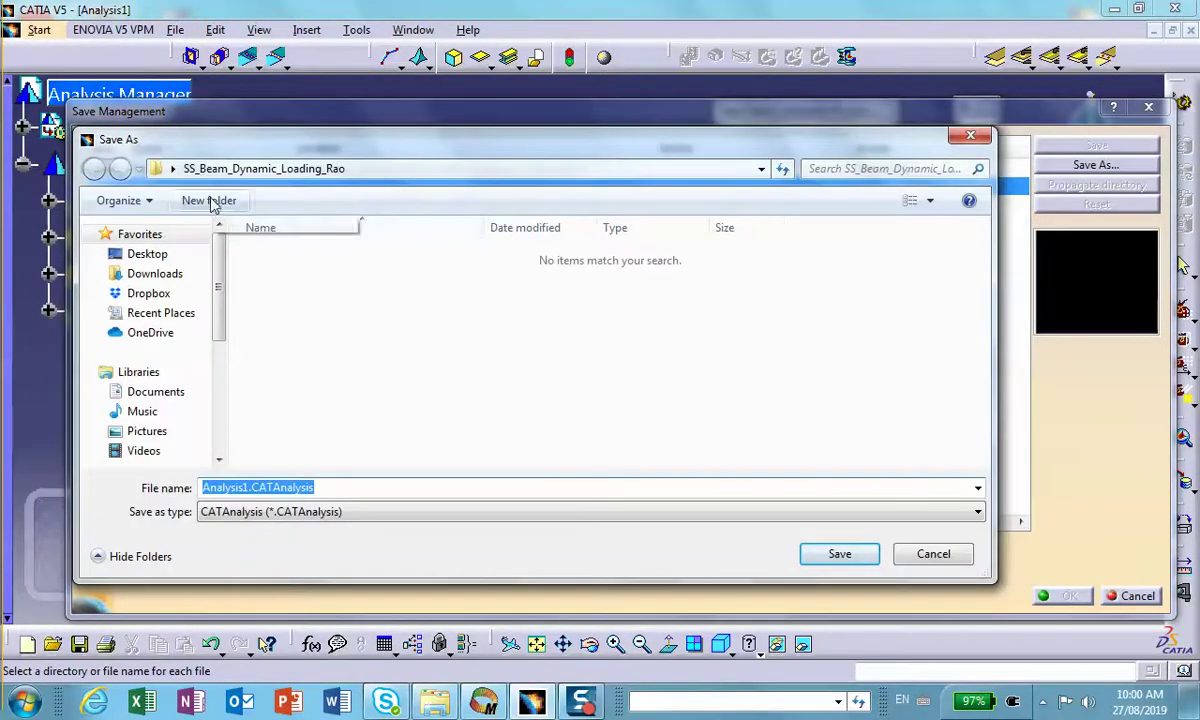
click(838, 555)
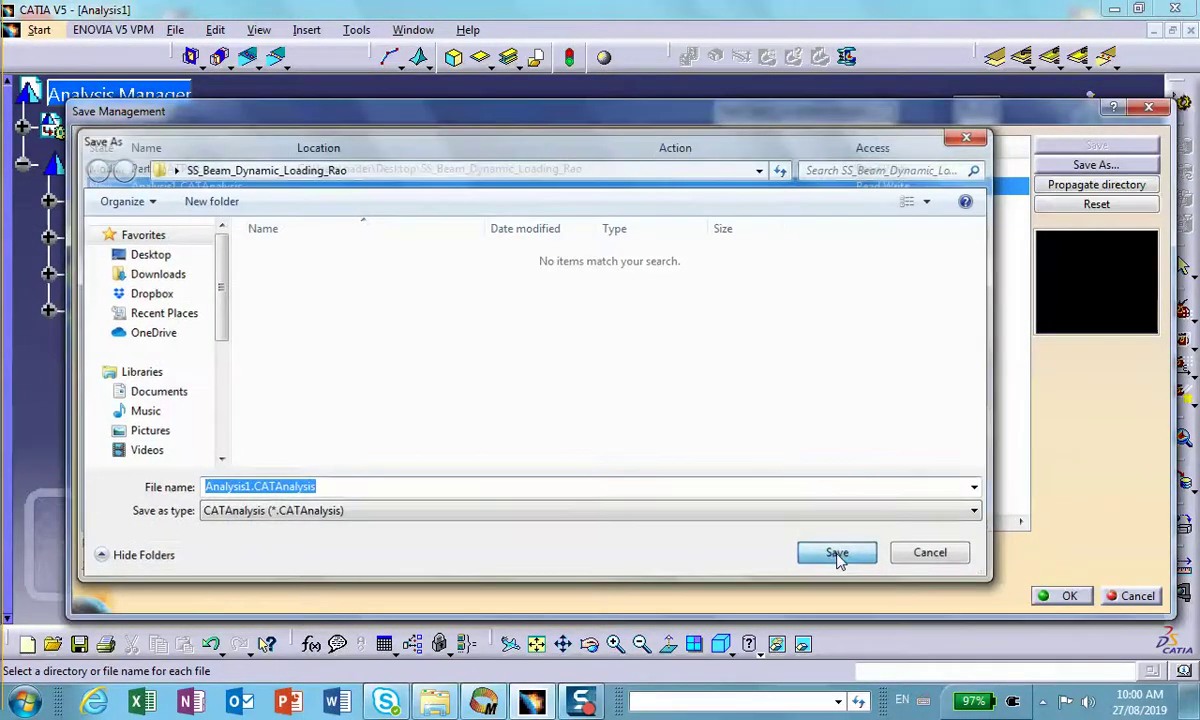
click(1065, 595)
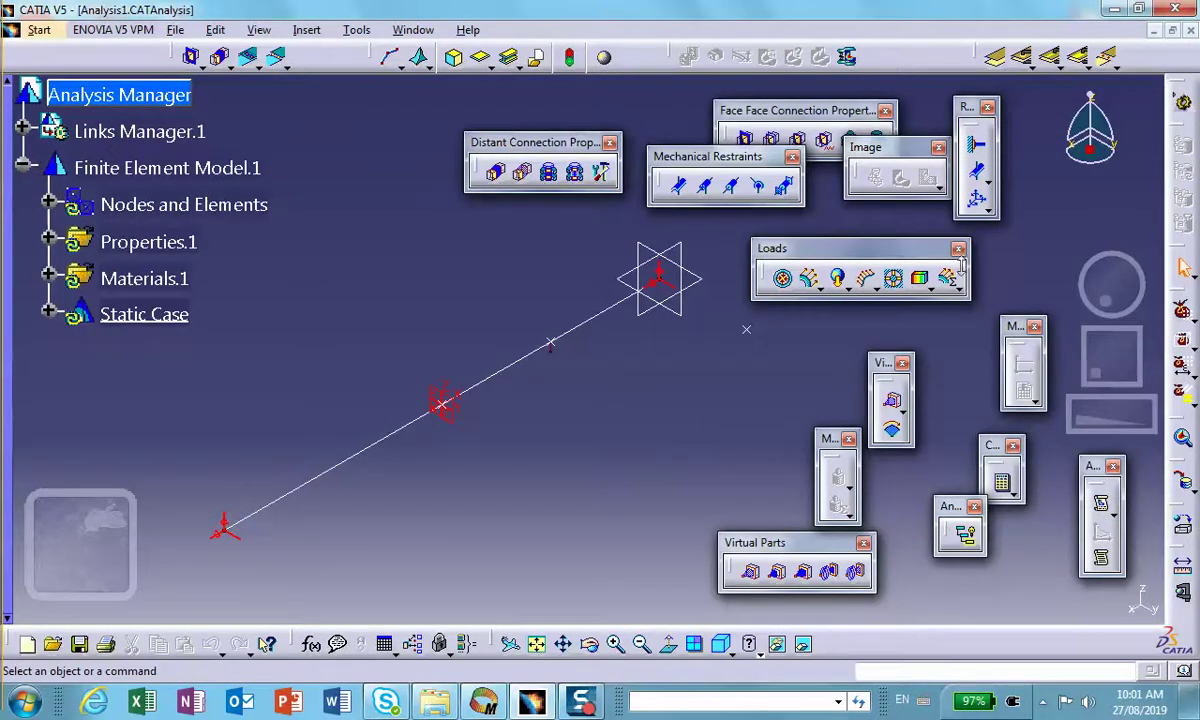
click(1001, 483)
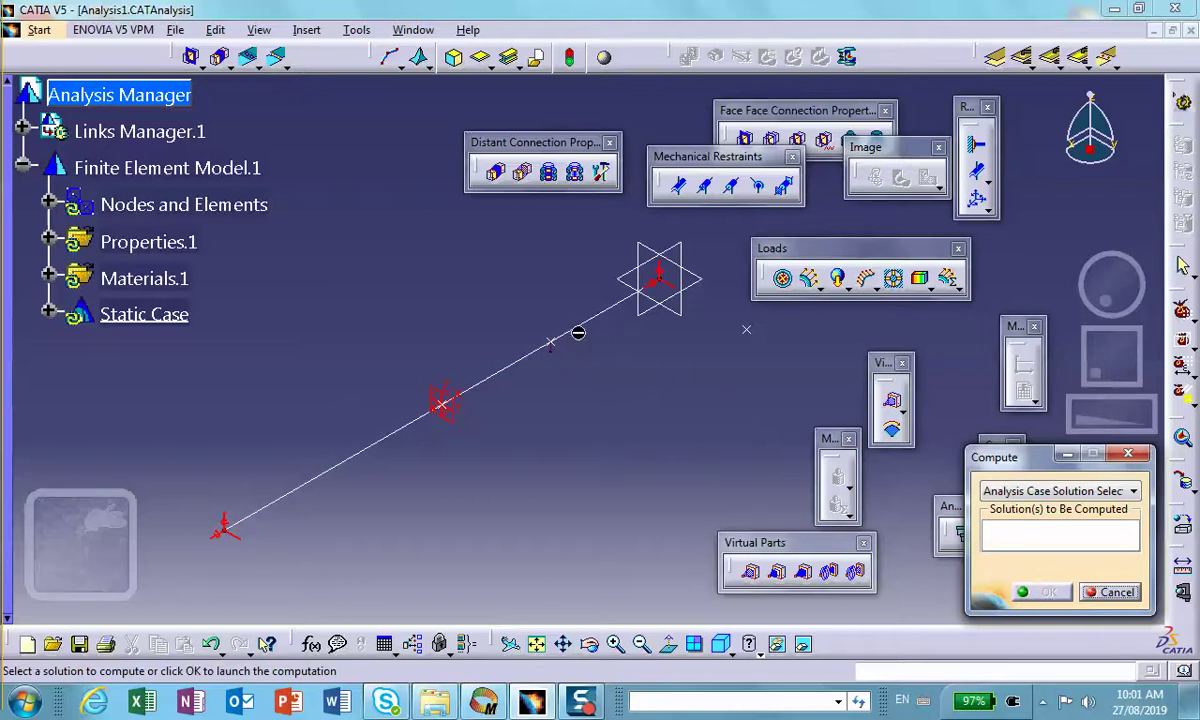
click(1112, 592)
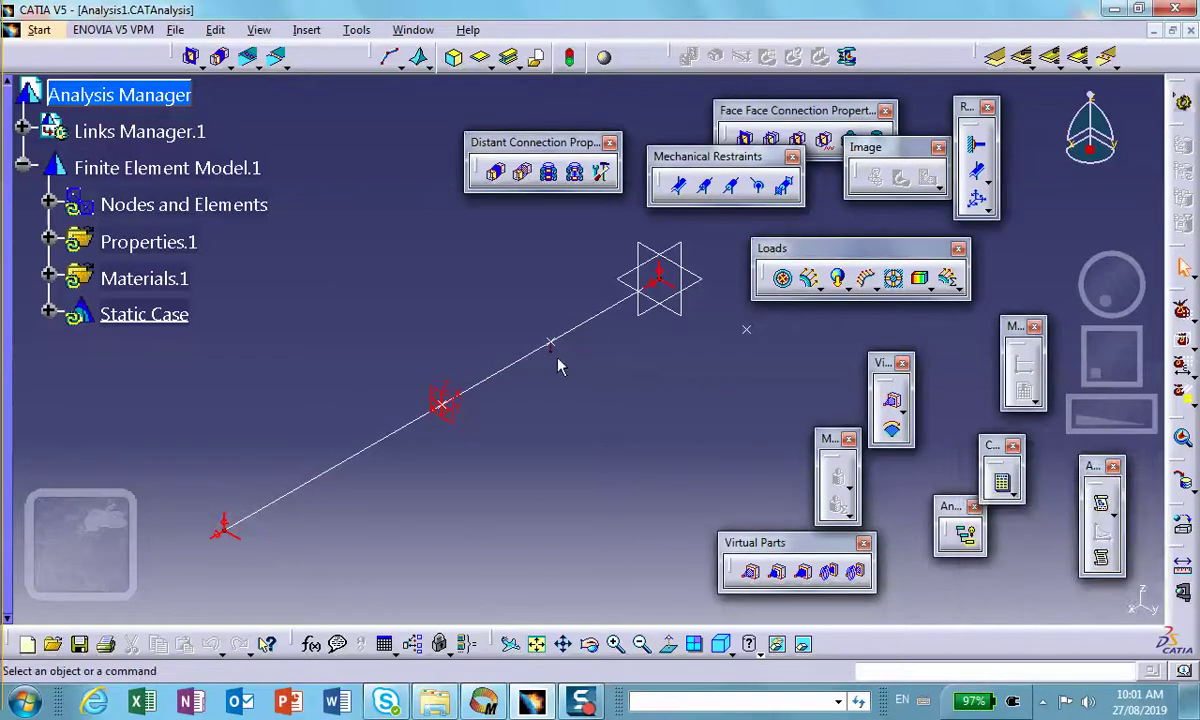
Review the finite element model's properties and the Static Case's restraints and loads in the specification tree.
click(50, 203)
click(49, 203)
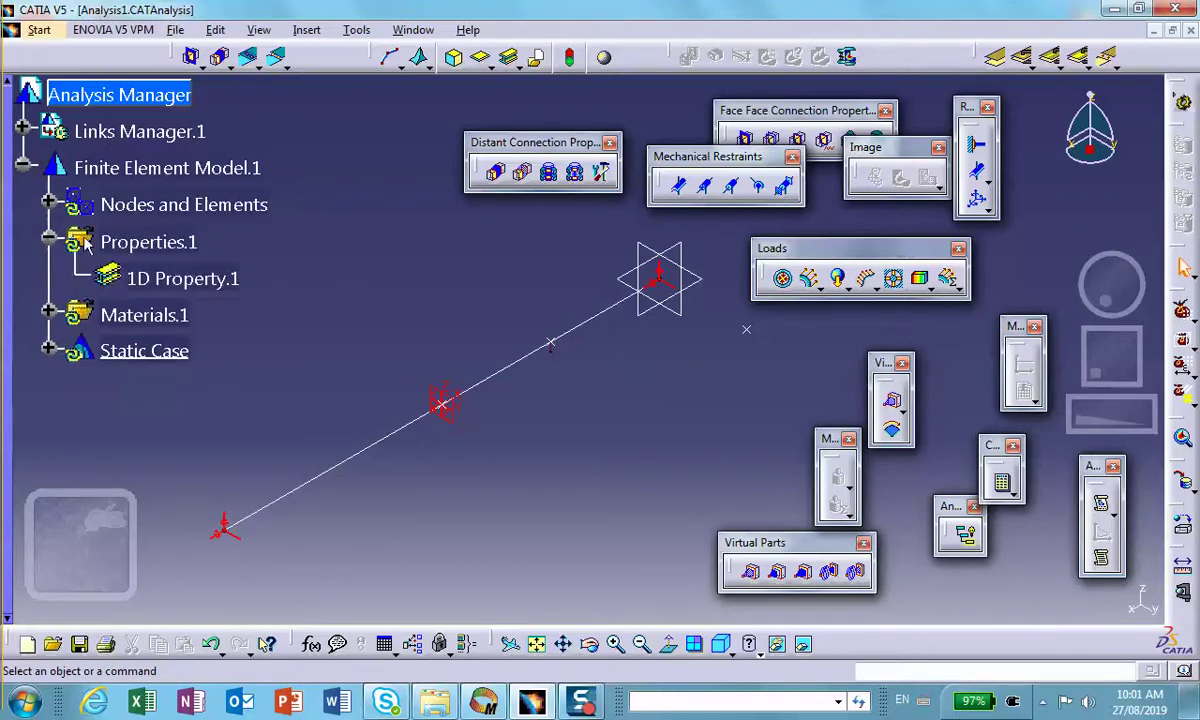
click(48, 241)
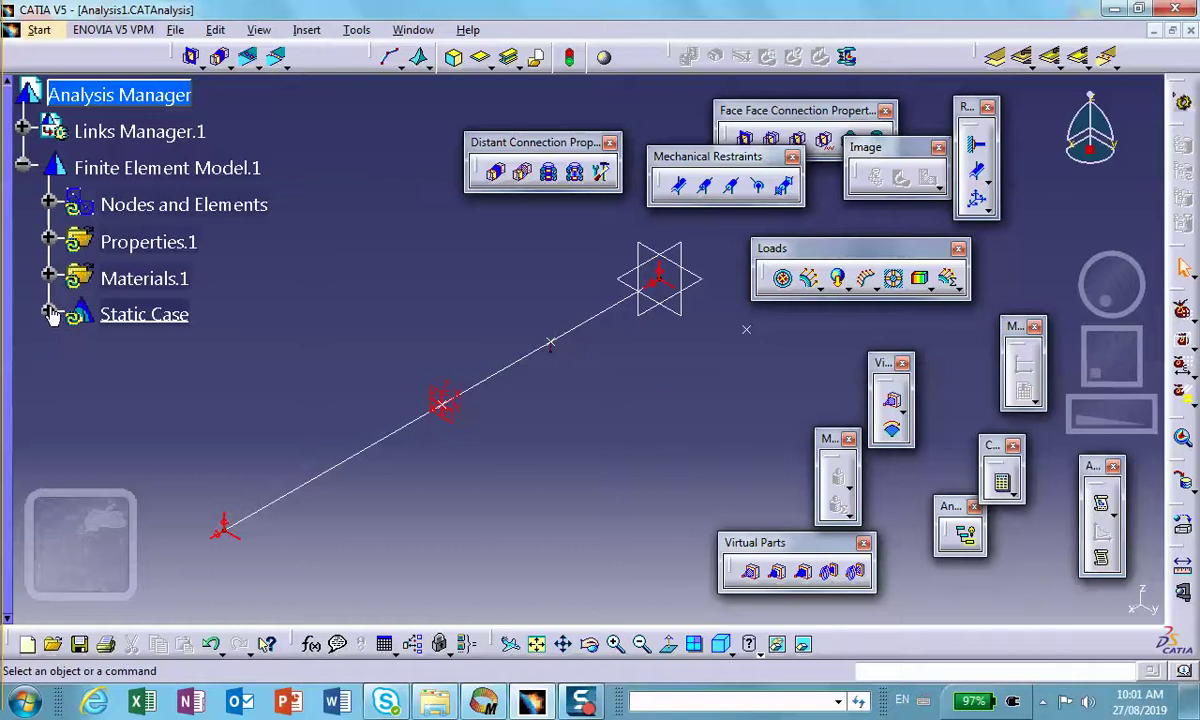
click(49, 313)
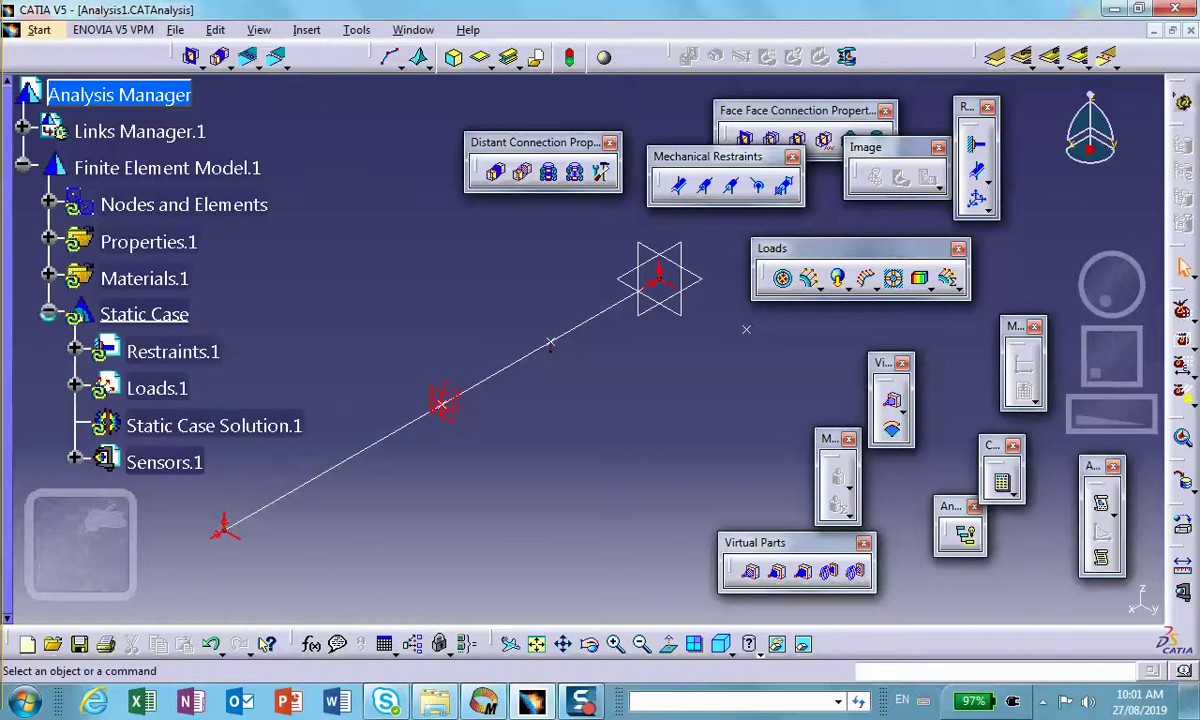
click(76, 348)
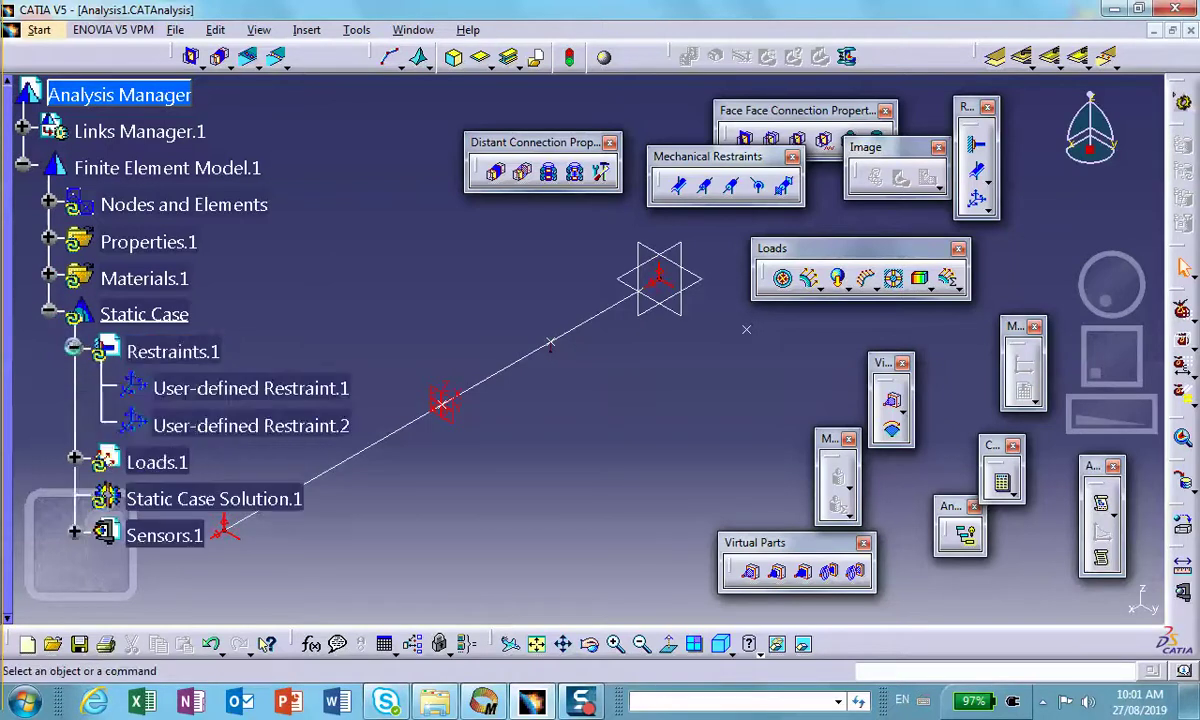
click(76, 348)
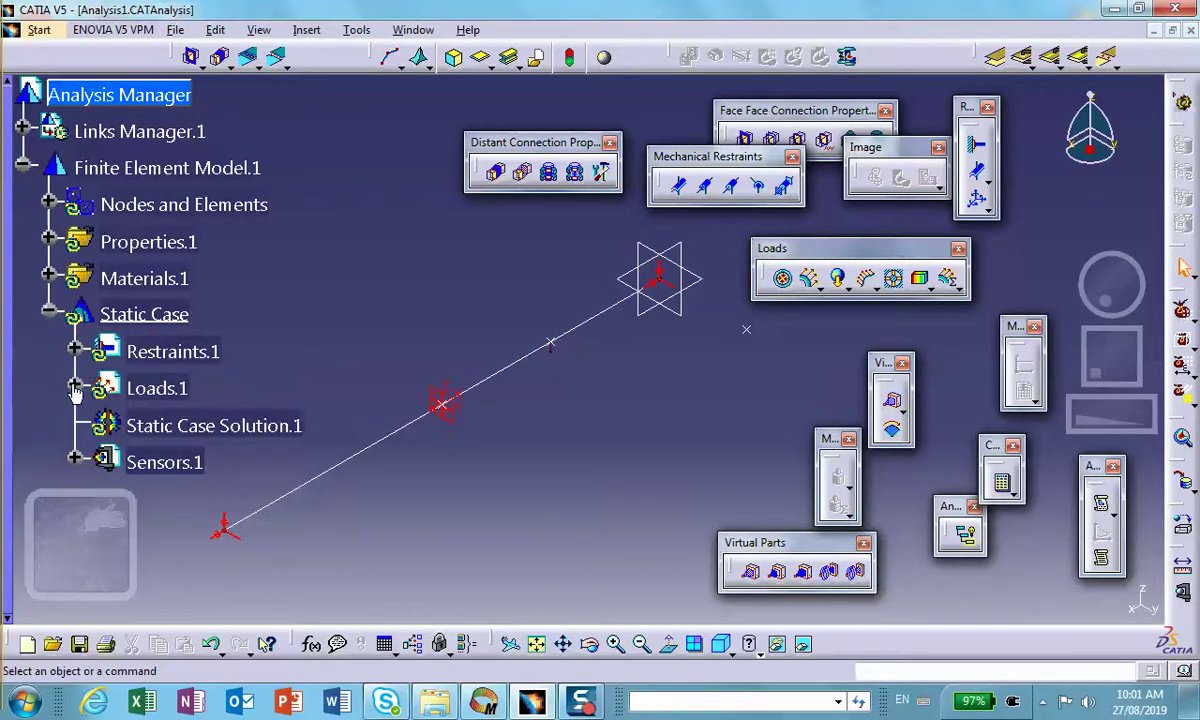
click(75, 388)
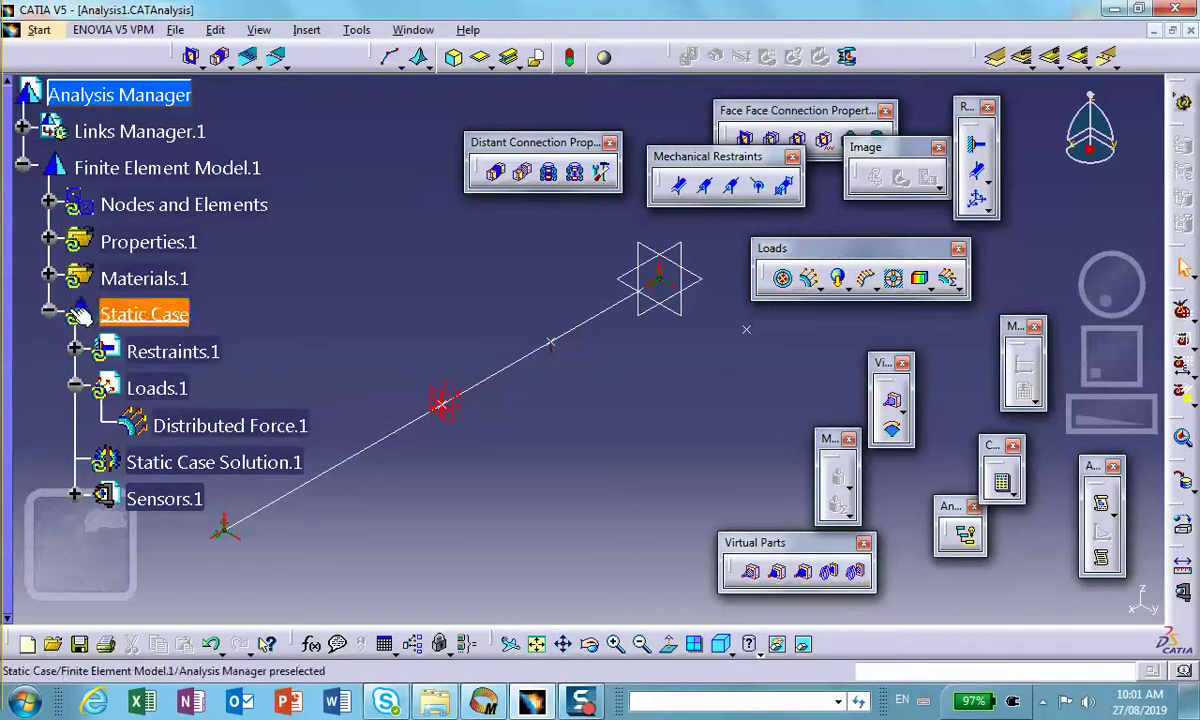
click(49, 313)
middle_drag(356, 308, 418, 350)
middle_drag(565, 383, 523, 371)
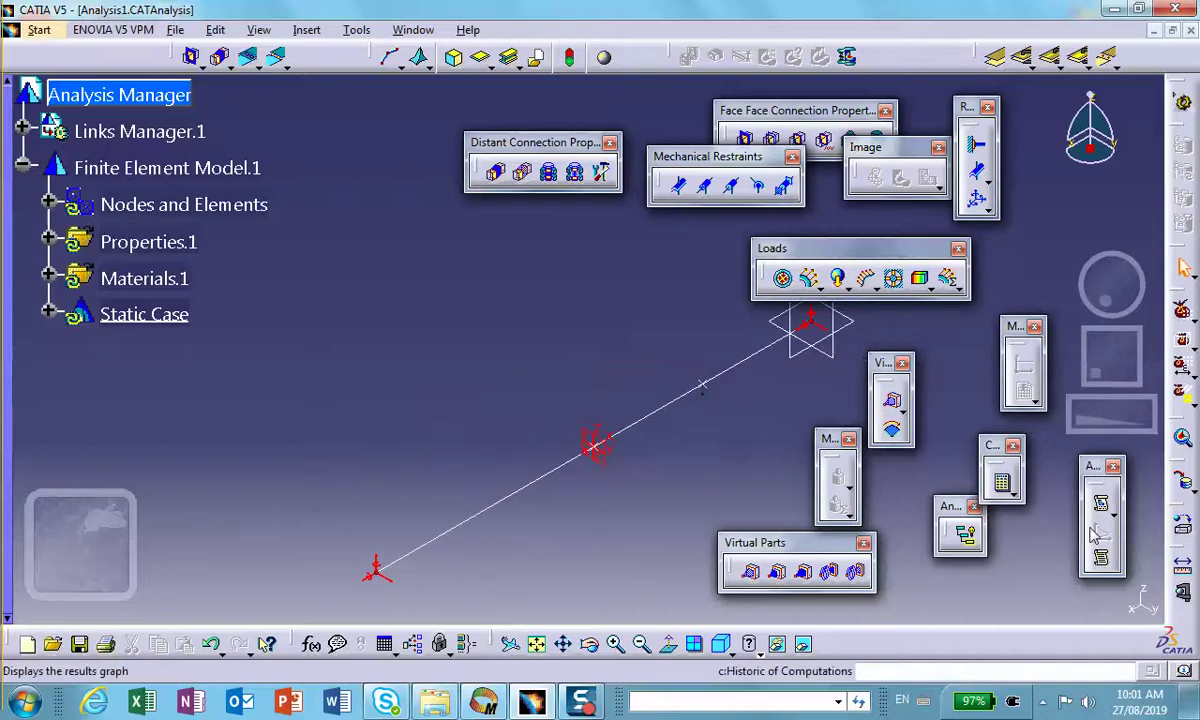
Compute the static analysis for all objects and accept the computation resources estimation.
click(1003, 484)
click(1040, 502)
click(1108, 493)
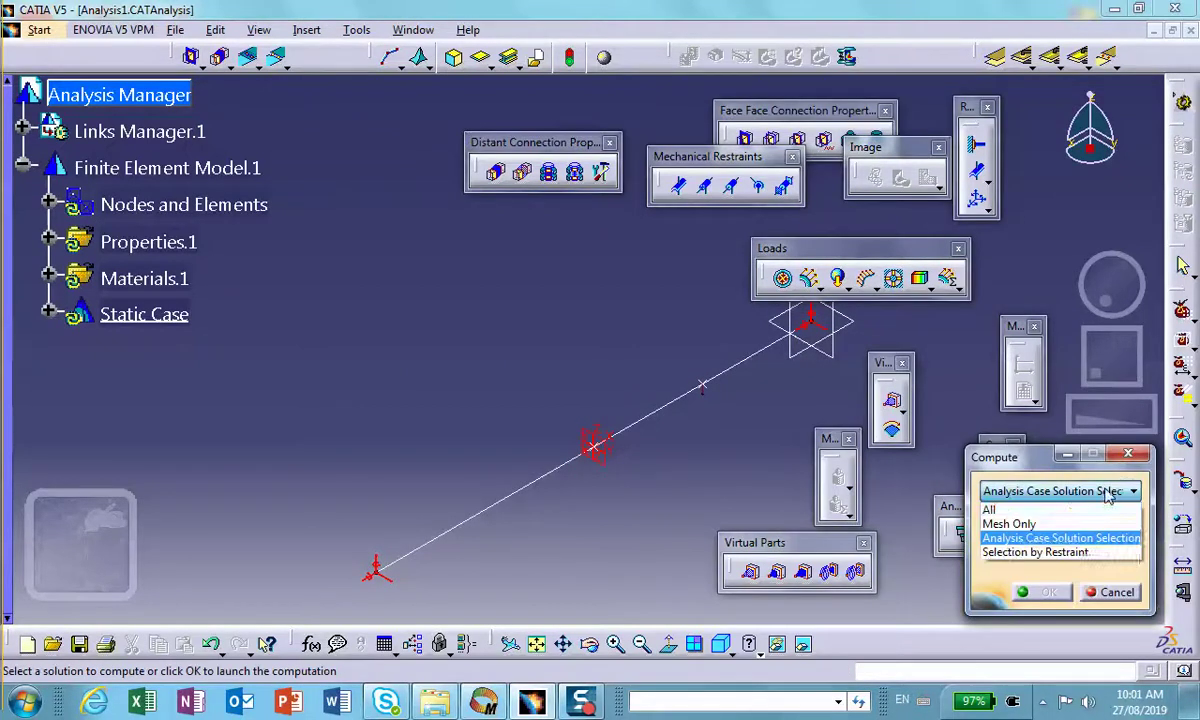
click(1066, 510)
click(1045, 592)
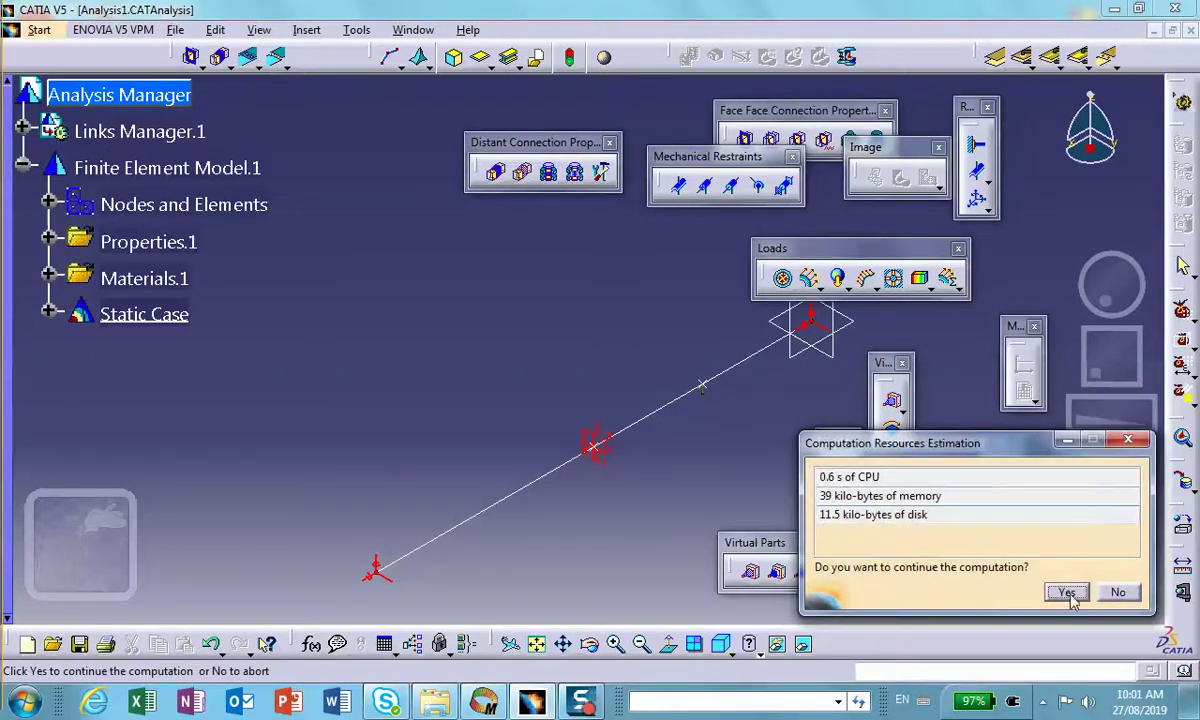
click(1066, 592)
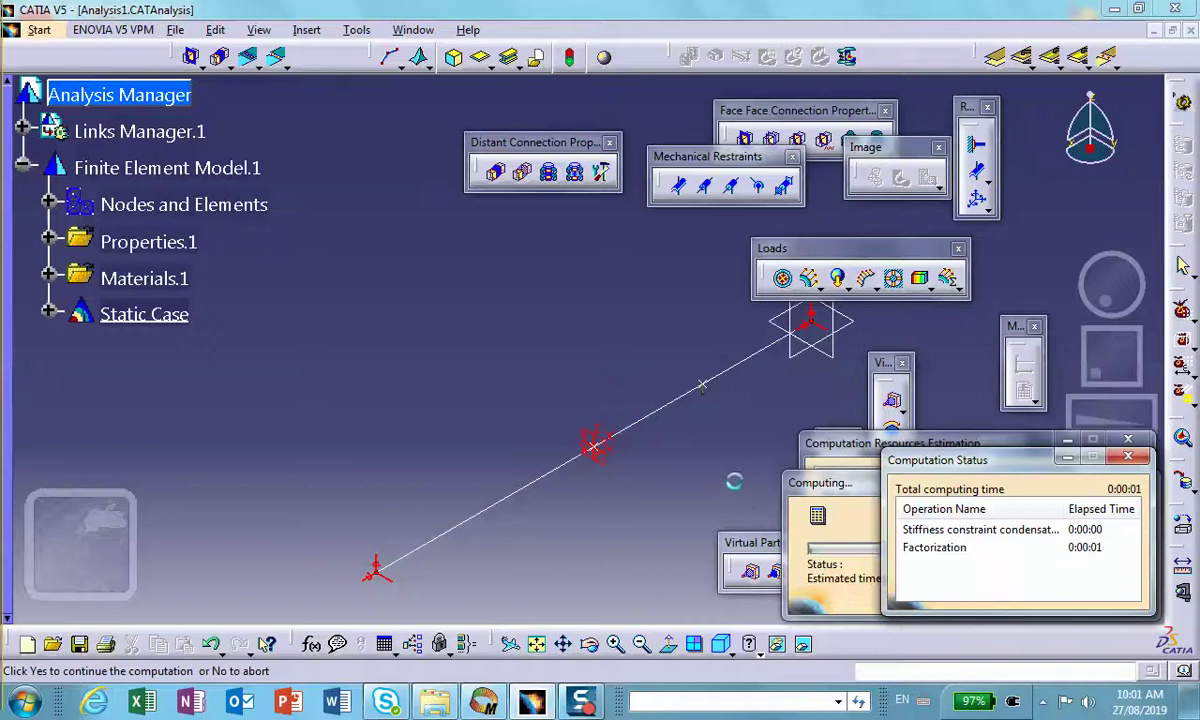
Display the static case's translational displacement vectors and inspect the nodal displacements along the beam.
click(928, 178)
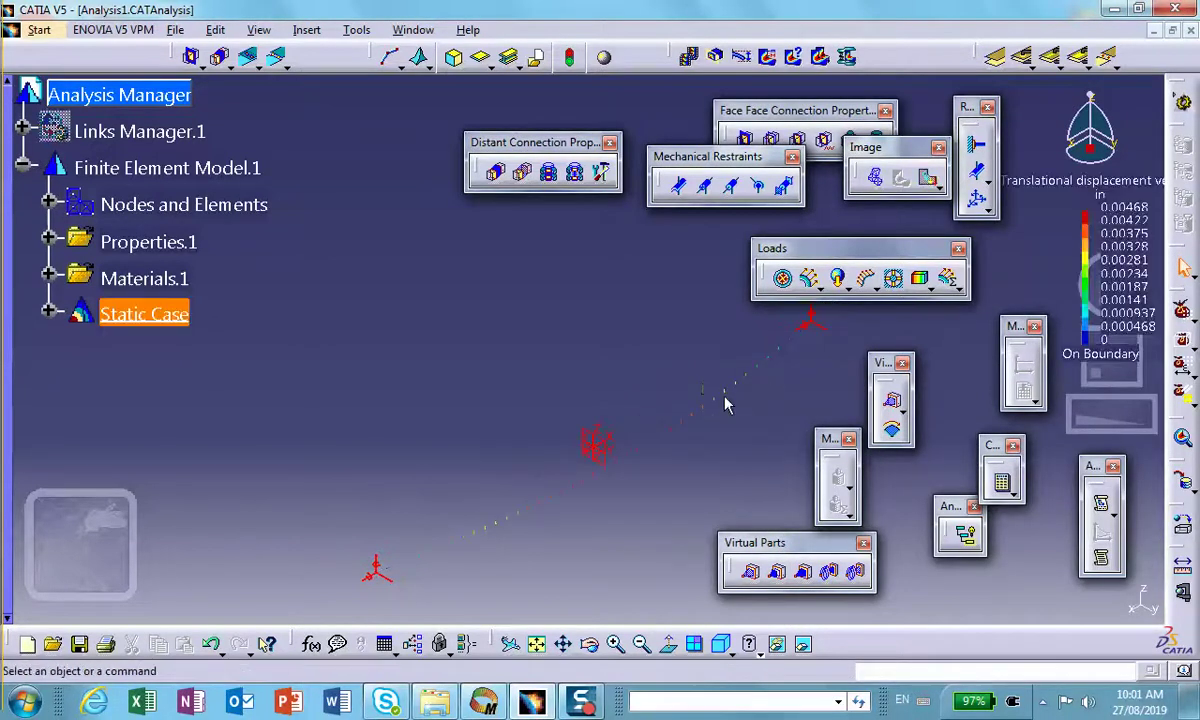
middle_drag(718, 318, 321, 281)
scroll(400, 330, down, 2)
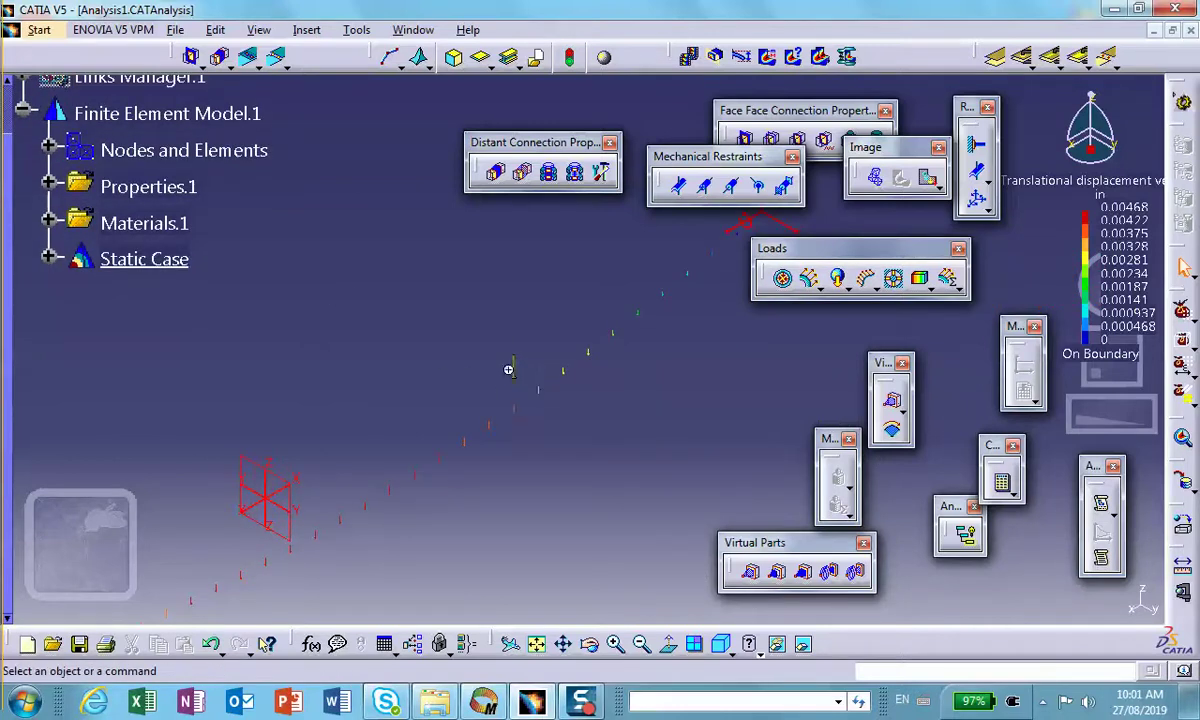
ctrl+middle_drag(517, 407, 537, 468)
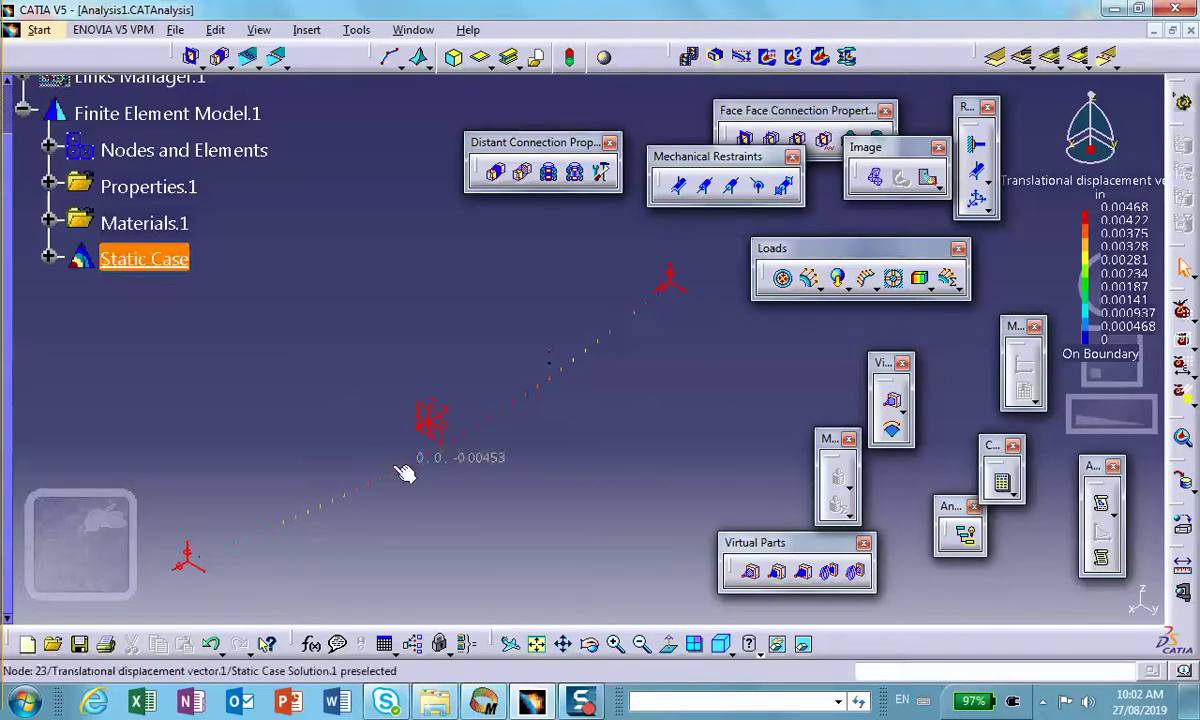
middle_drag(347, 392, 385, 369)
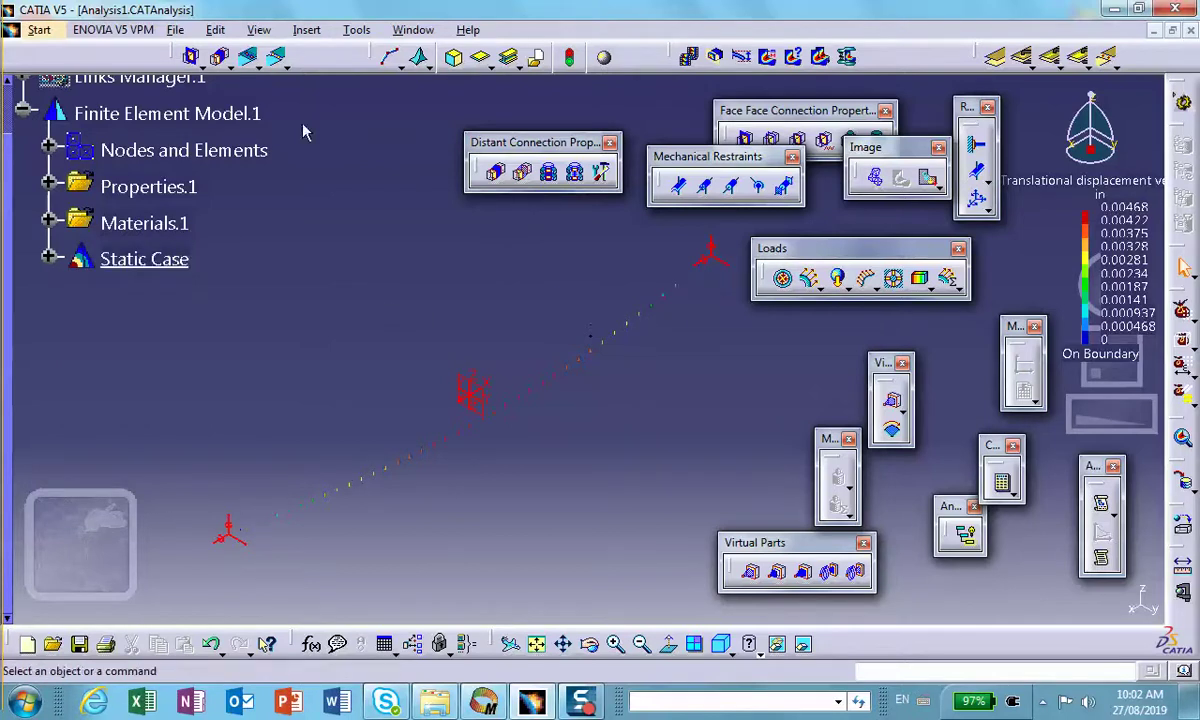
Insert a Frequency Case that references the static case's Restraints.1 and uses a new masses set.
click(306, 30)
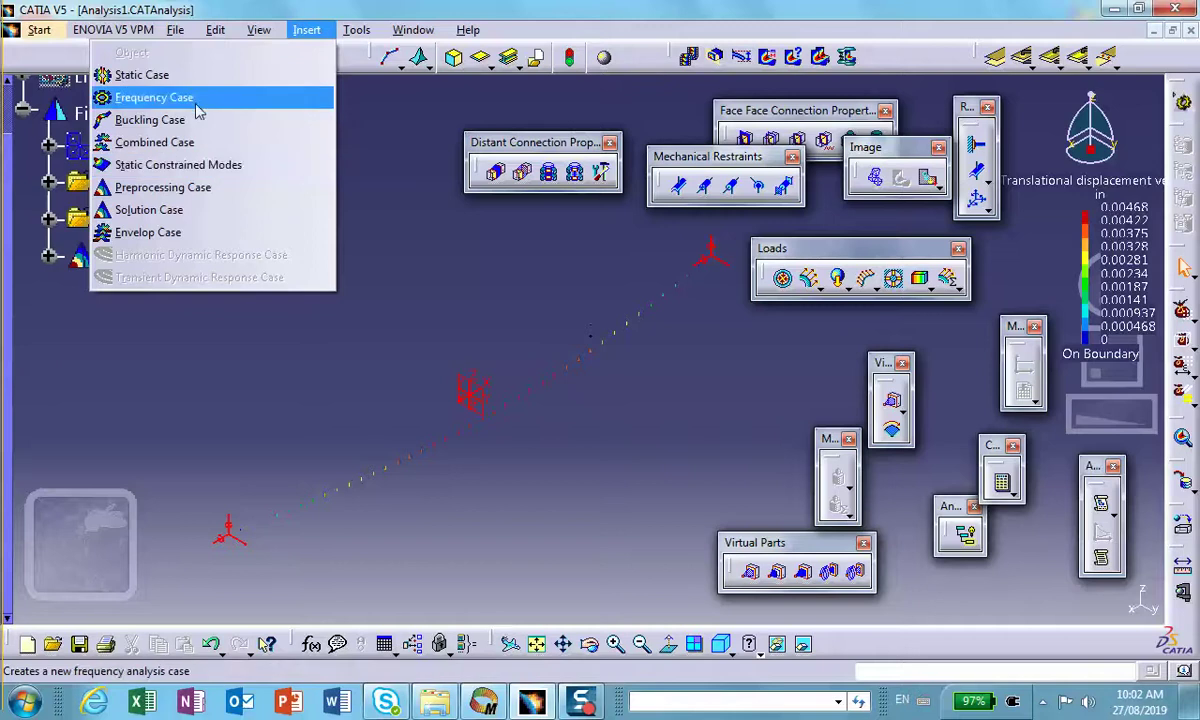
click(154, 97)
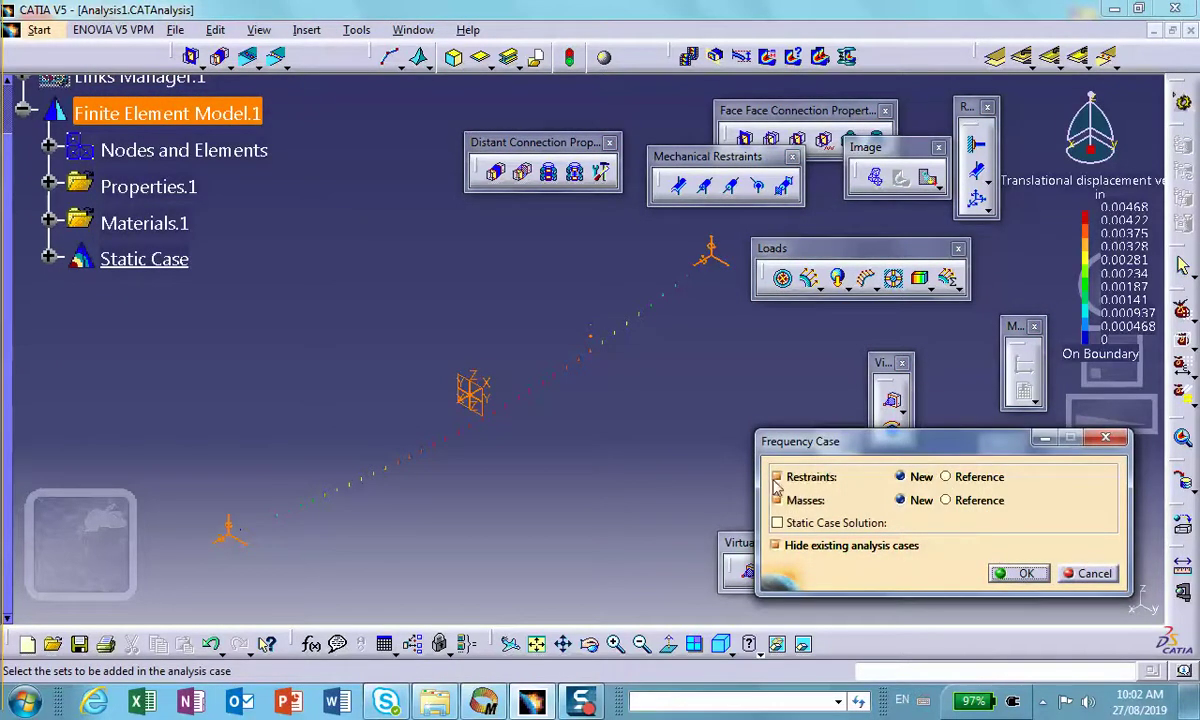
click(945, 477)
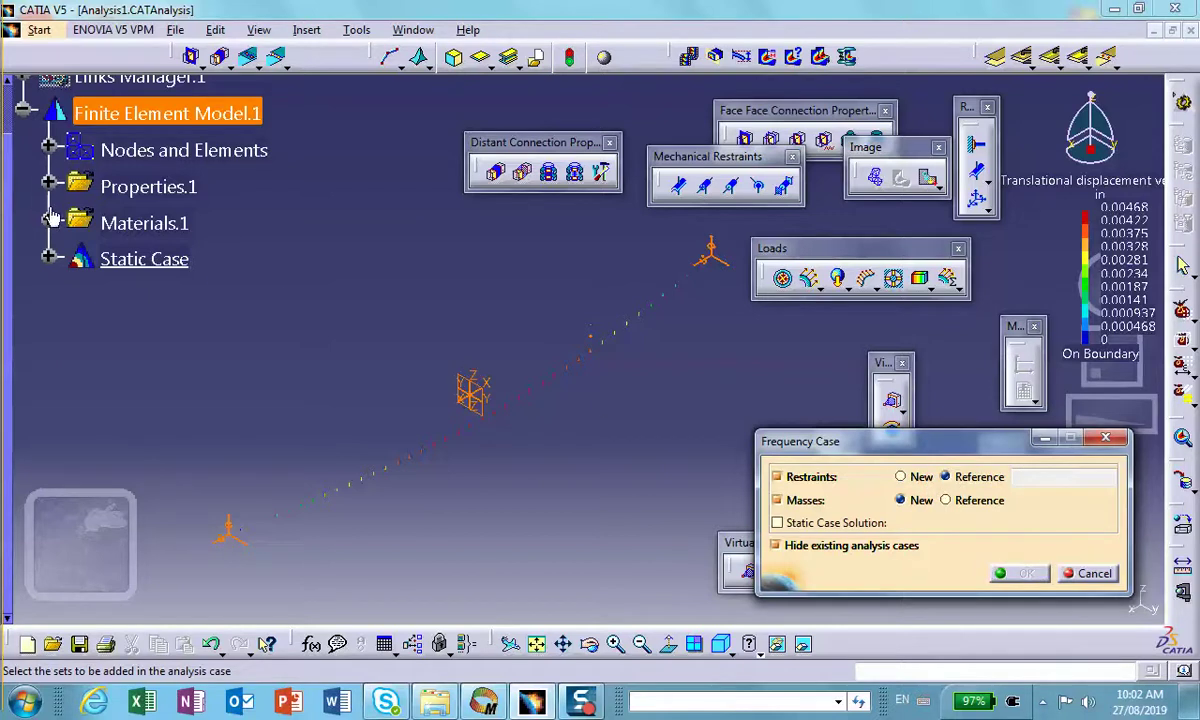
click(48, 258)
click(172, 296)
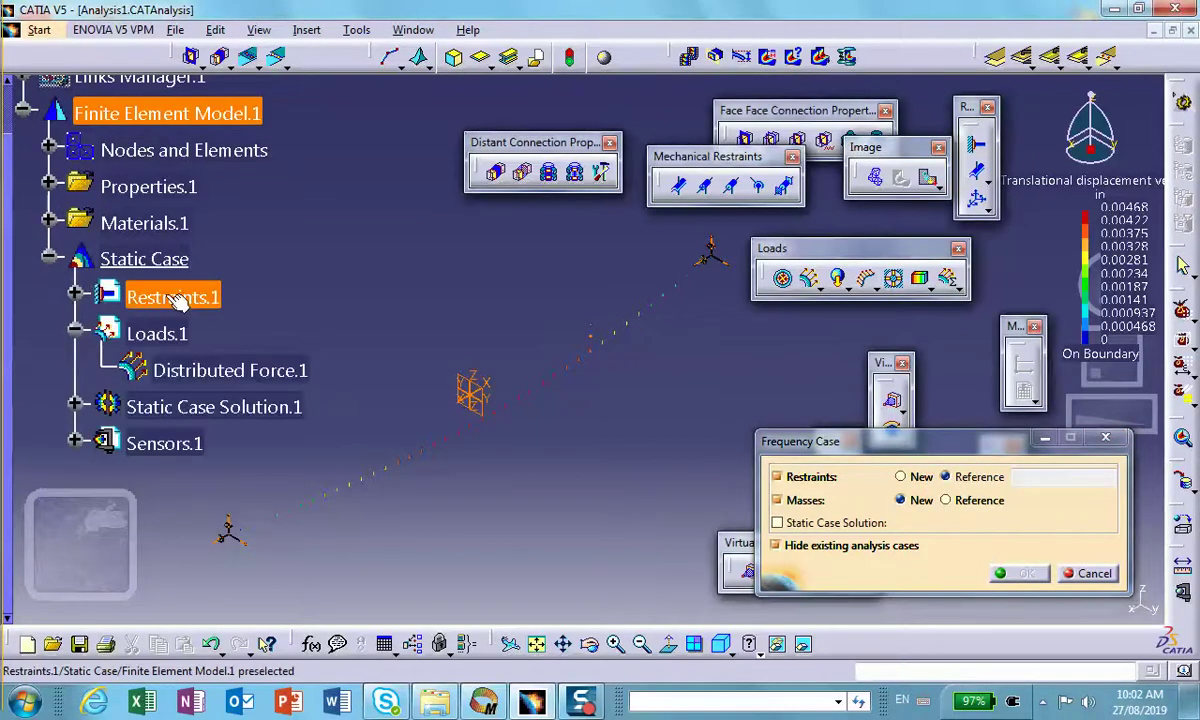
click(1026, 573)
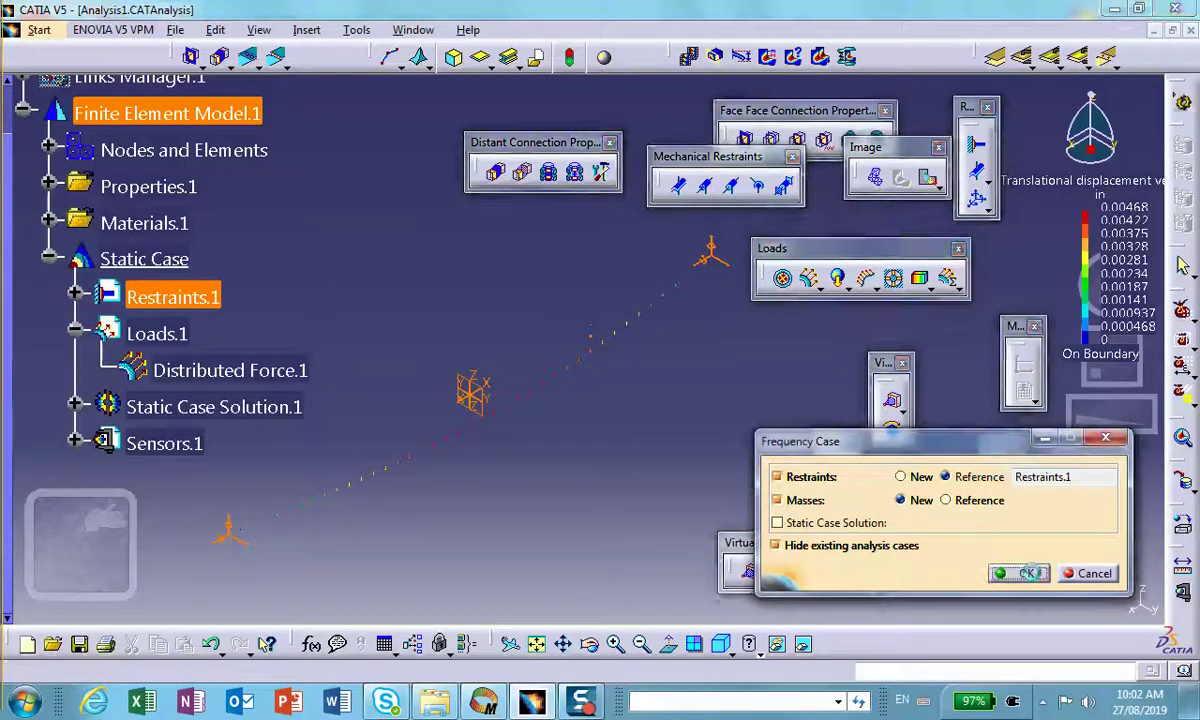
Check the Frequency Case Solution parameters, keeping 10 modes and the Iterative subspace method.
middle_drag(660, 488, 621, 505)
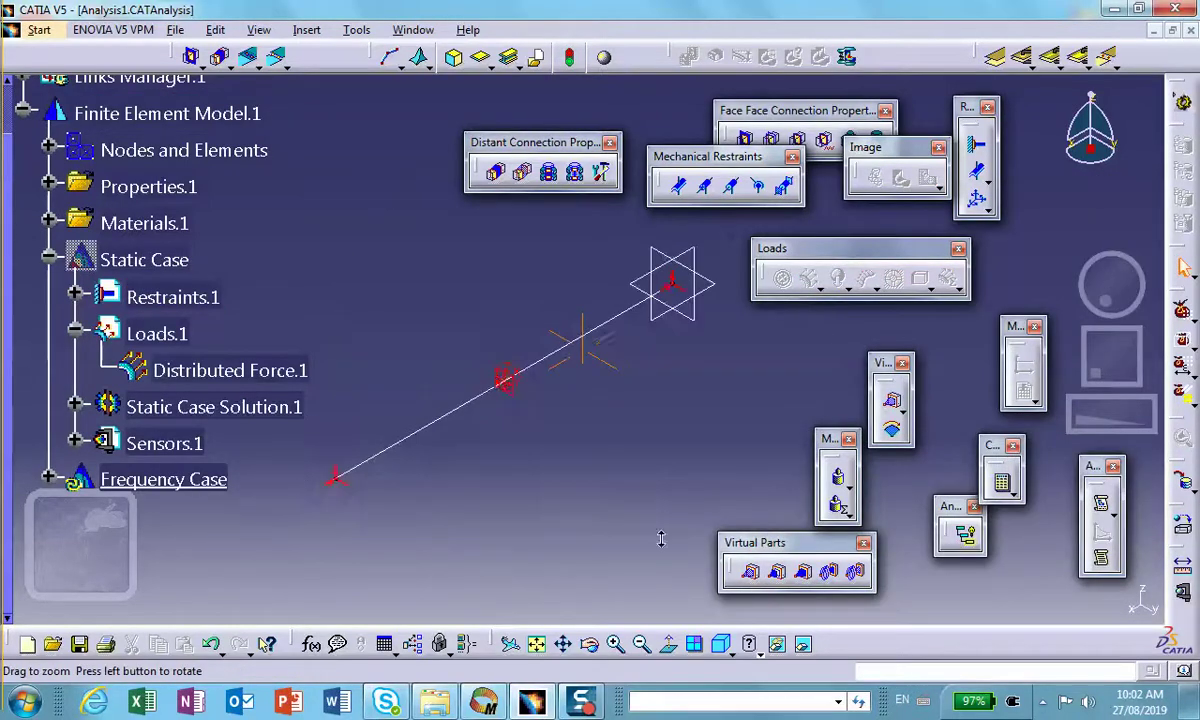
scroll(430, 470, down, 3)
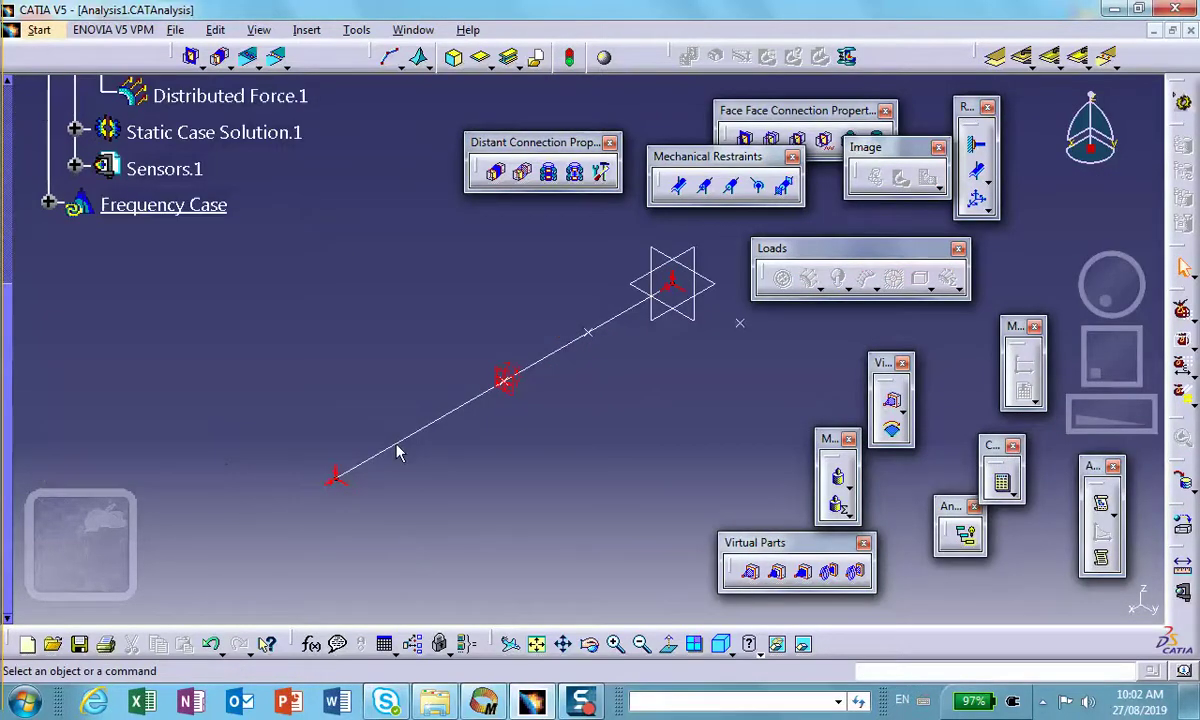
click(48, 204)
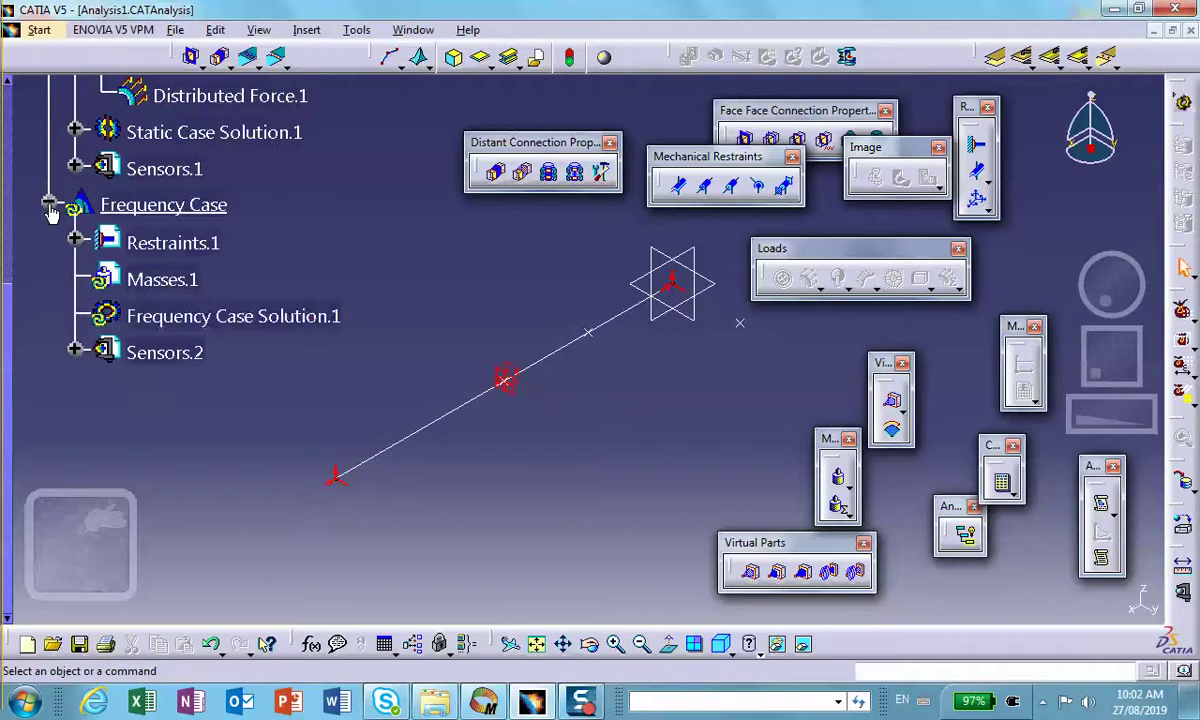
double_click(214, 305)
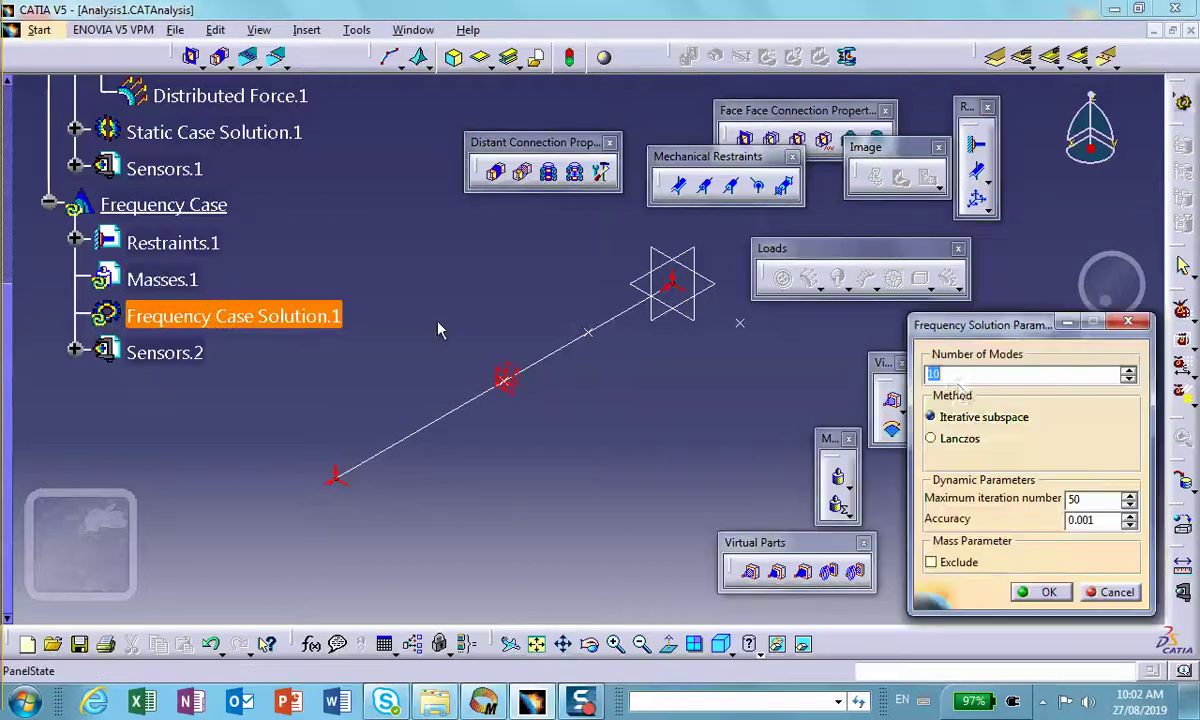
click(1045, 592)
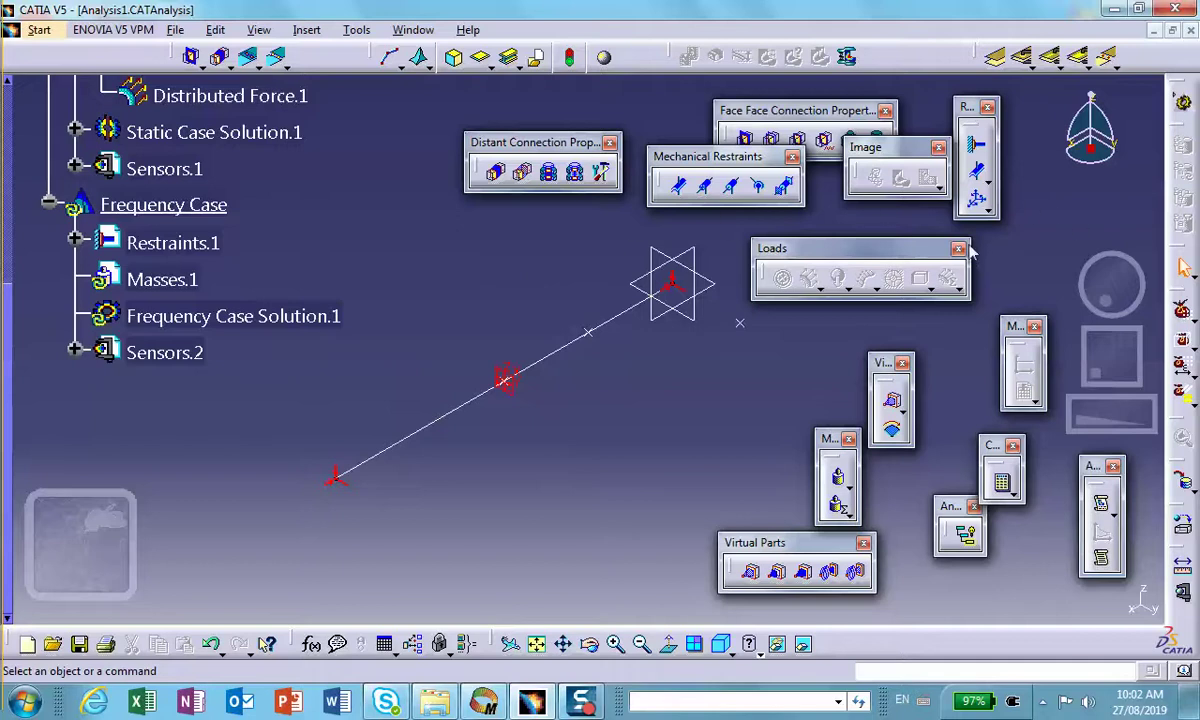
Compute the analysis including the frequency case and accept the resources estimation.
click(1003, 484)
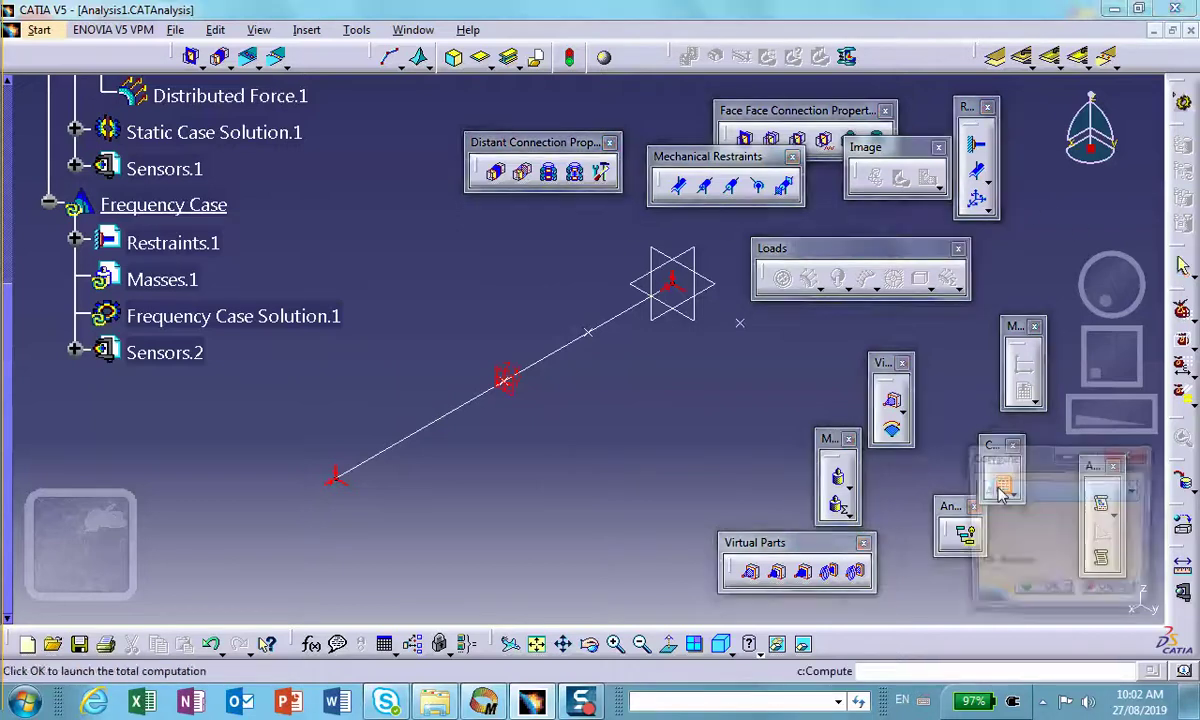
click(1042, 592)
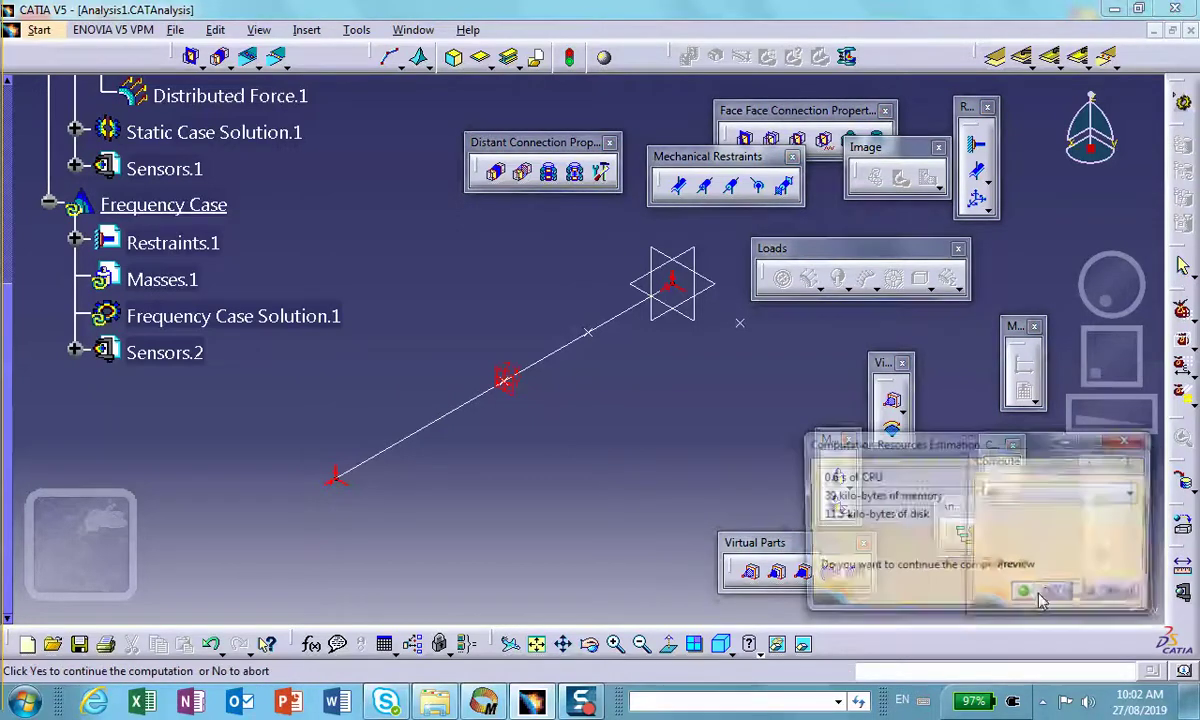
click(1065, 593)
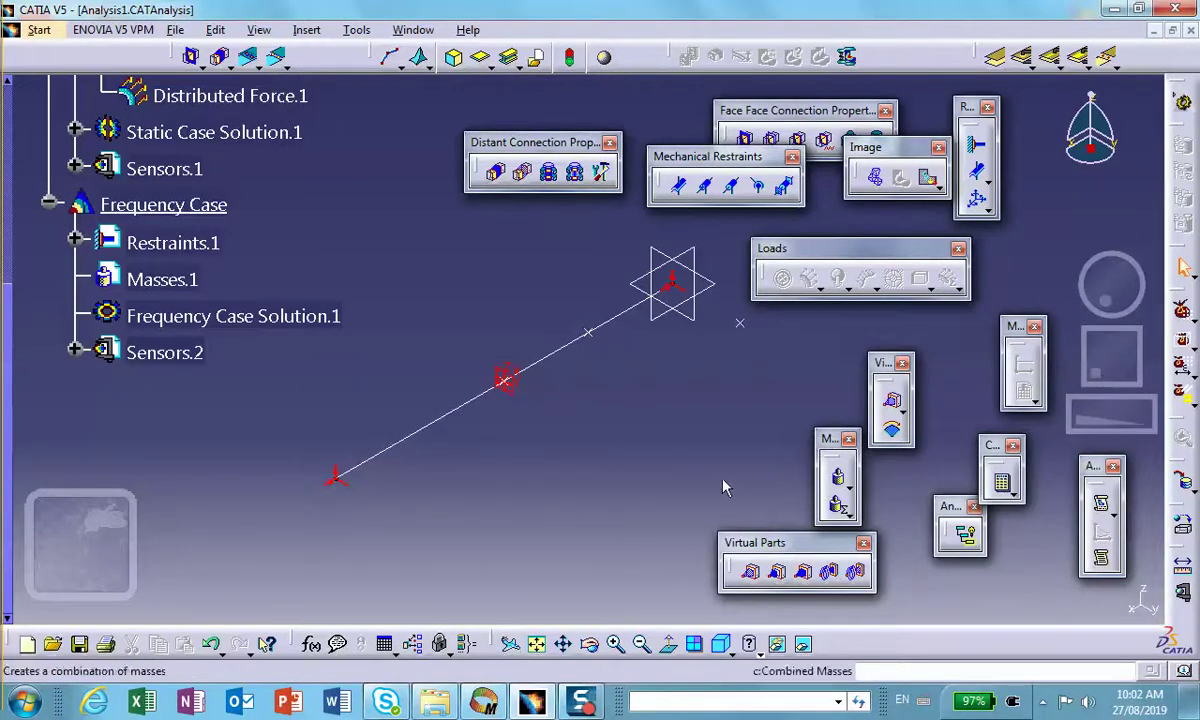
Create a deformed mesh image of Frequency Case Solution.1 and step through its mode shapes, leaving mode 8 displayed.
click(875, 177)
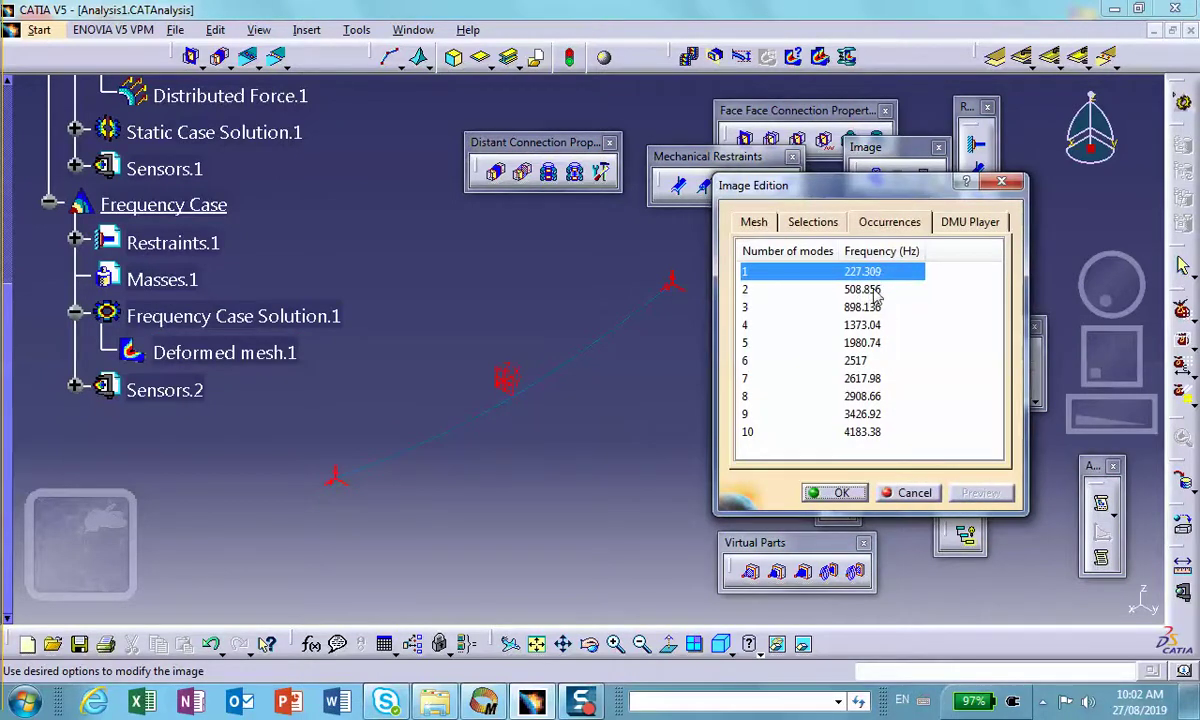
click(874, 290)
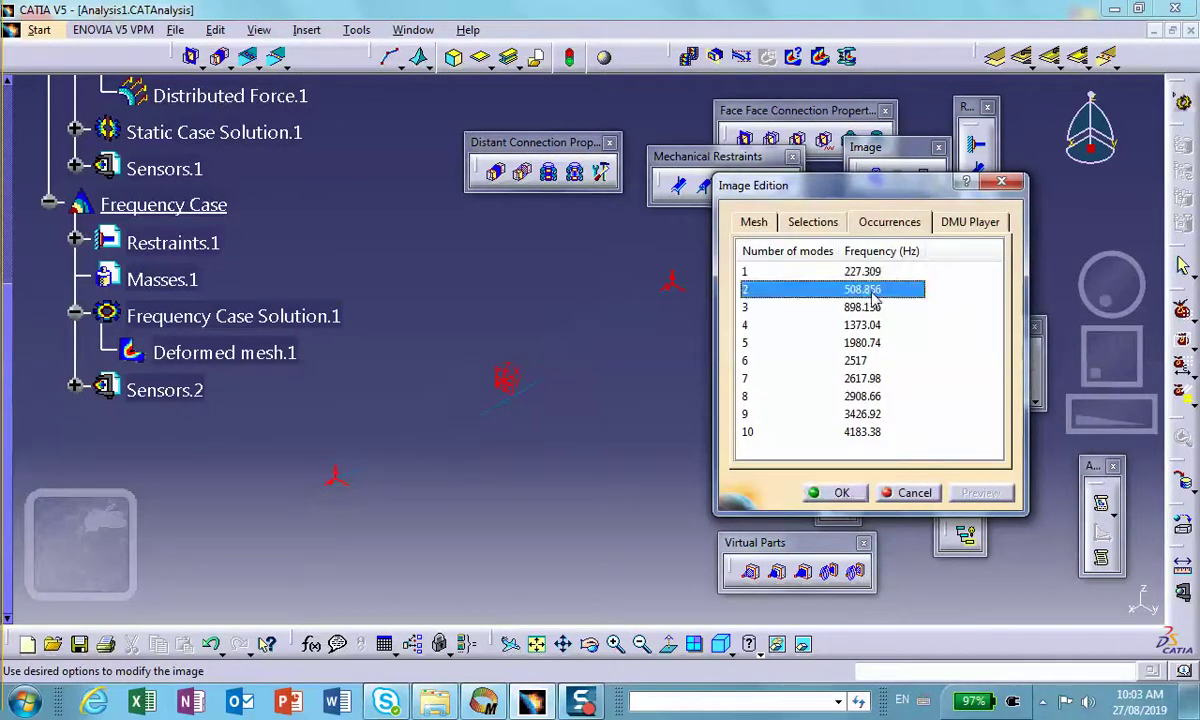
click(874, 308)
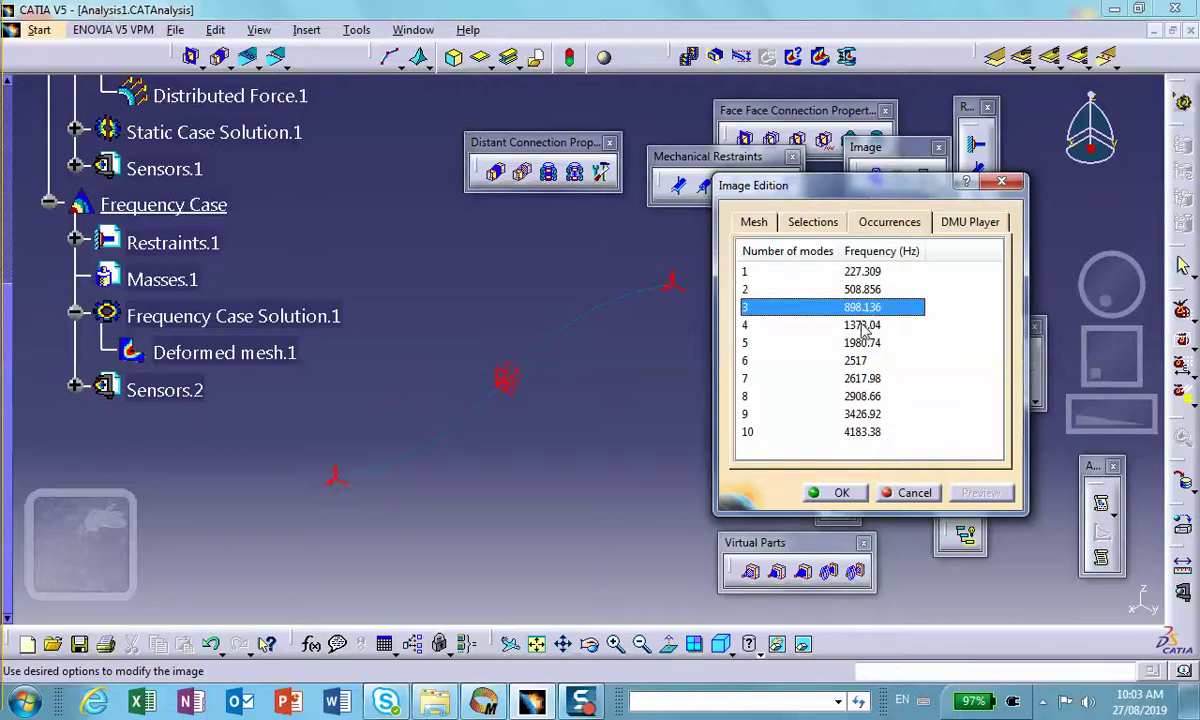
click(863, 326)
click(865, 343)
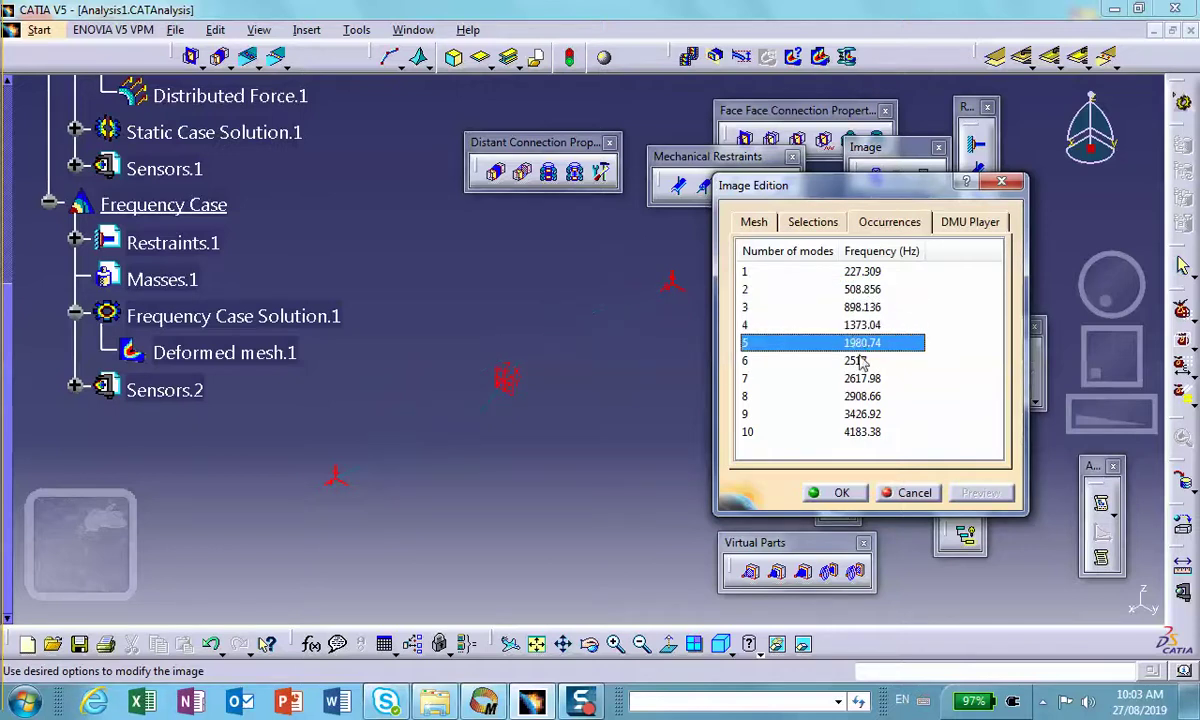
click(857, 361)
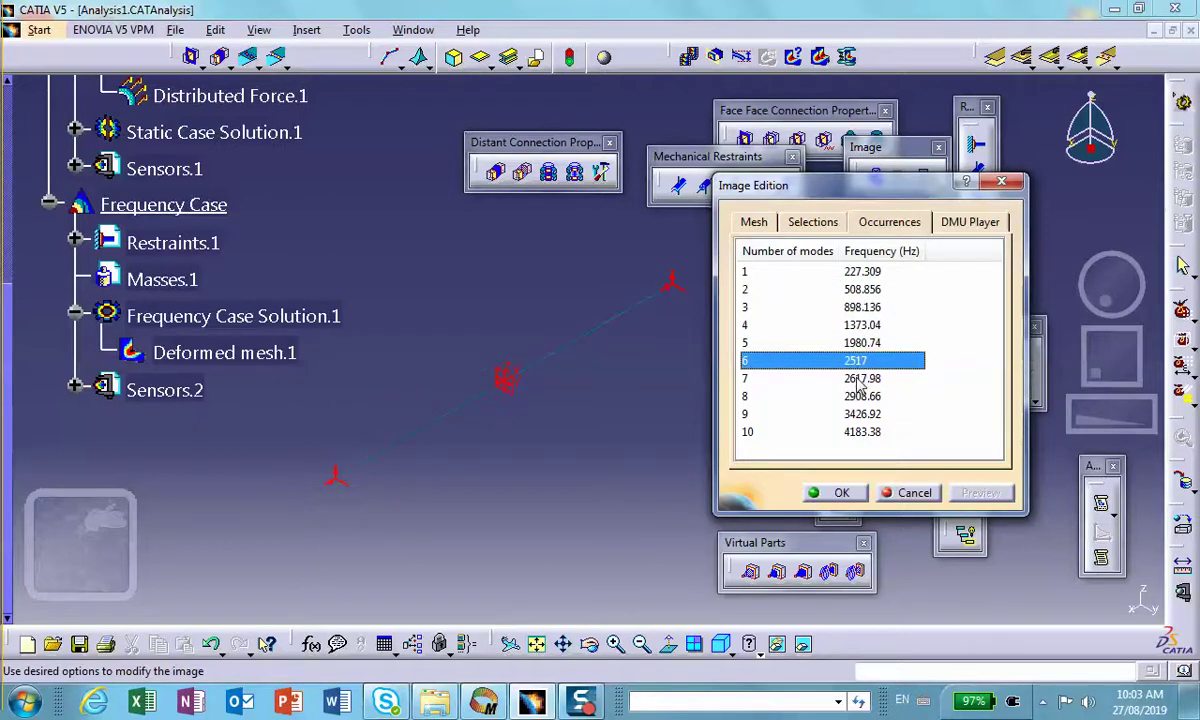
click(857, 380)
click(861, 397)
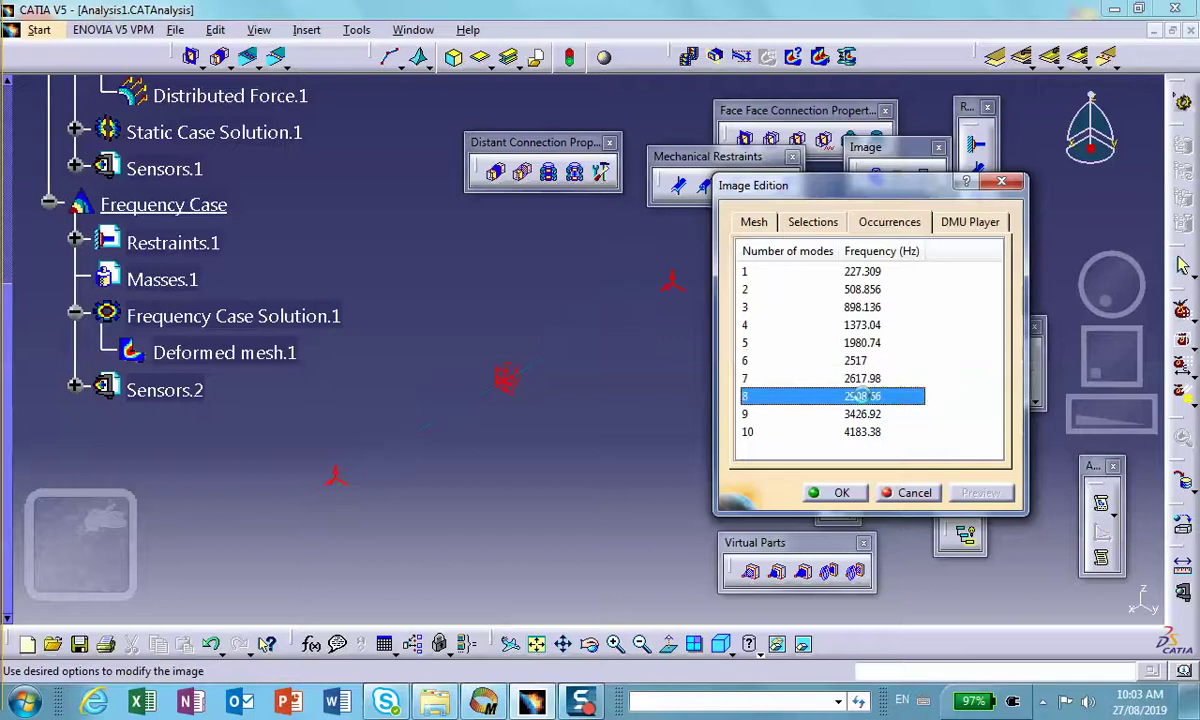
click(864, 413)
click(858, 380)
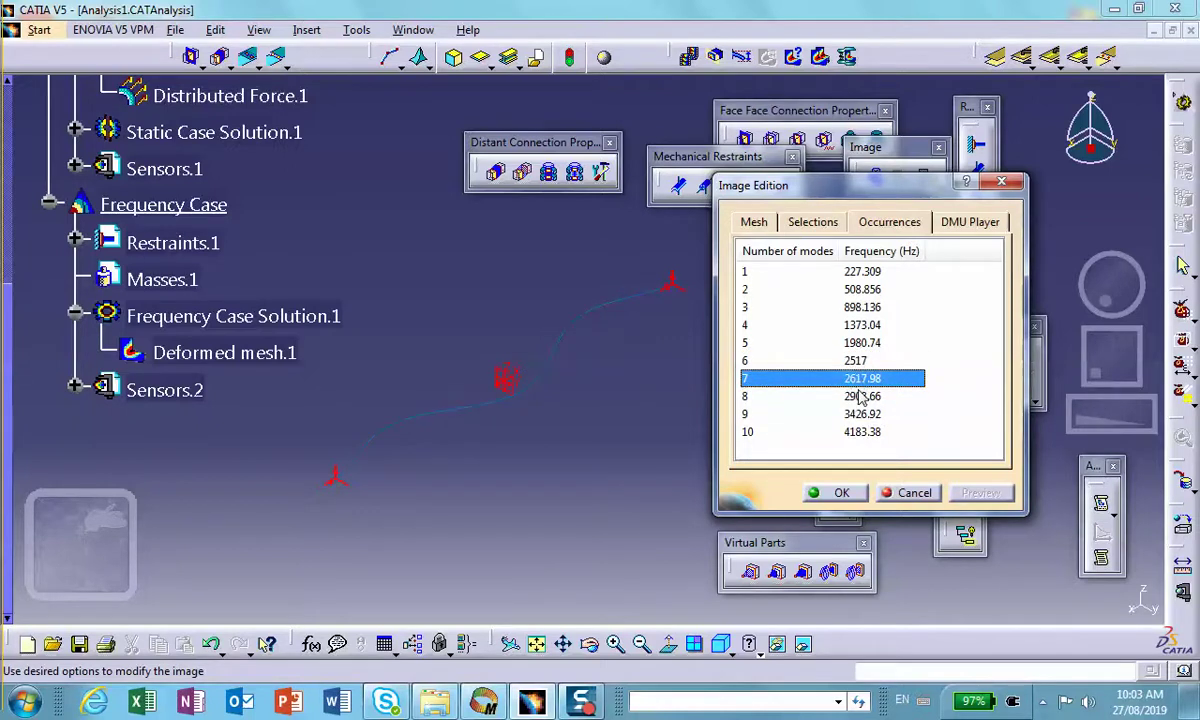
click(860, 397)
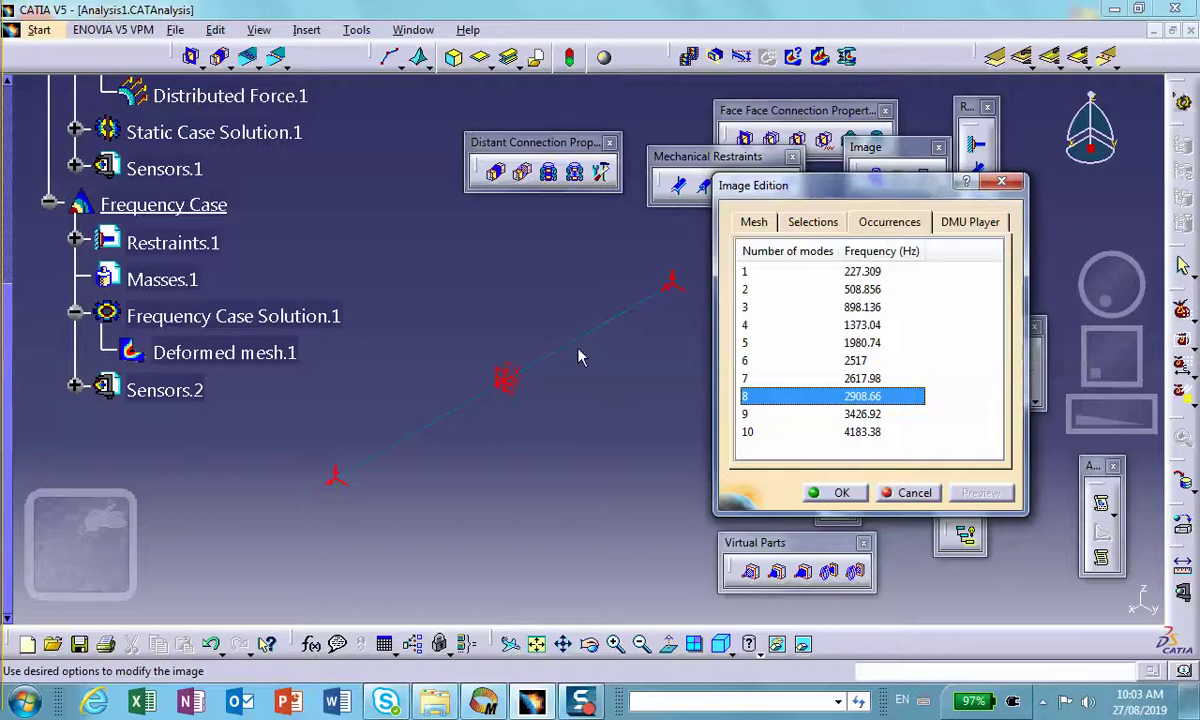
click(841, 493)
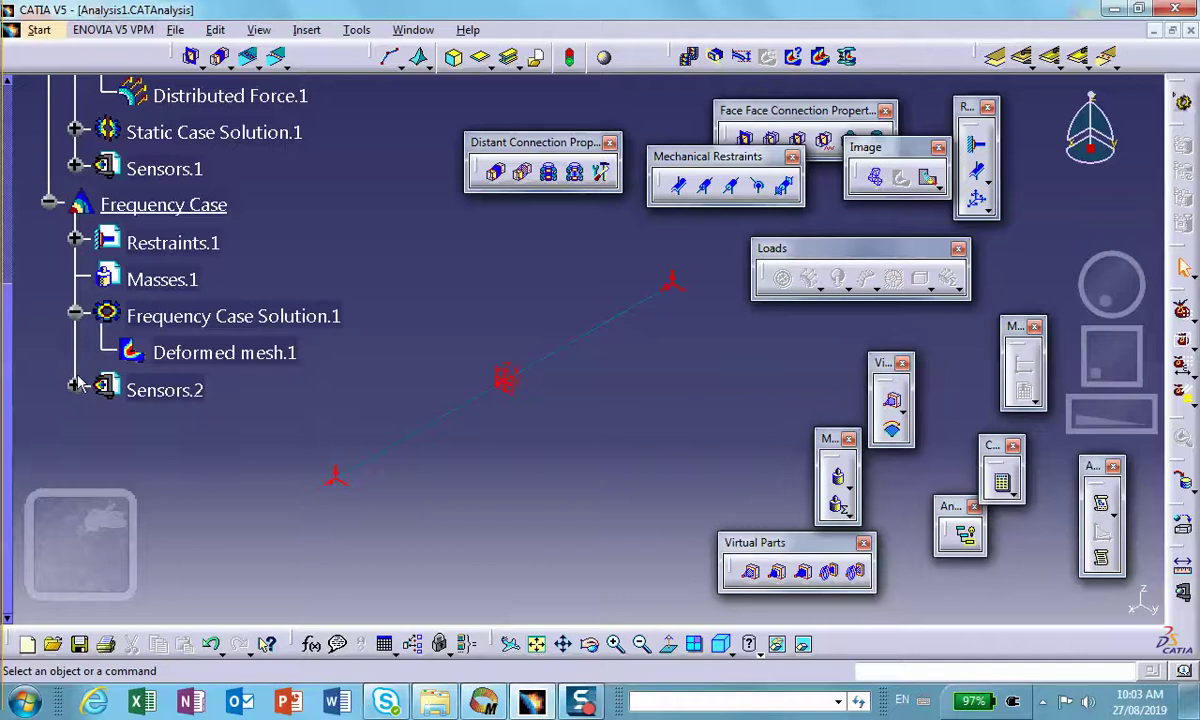
Recompute the complete analysis and save Analysis1, accepting the save of the related documents.
scroll(300, 268, down, 1)
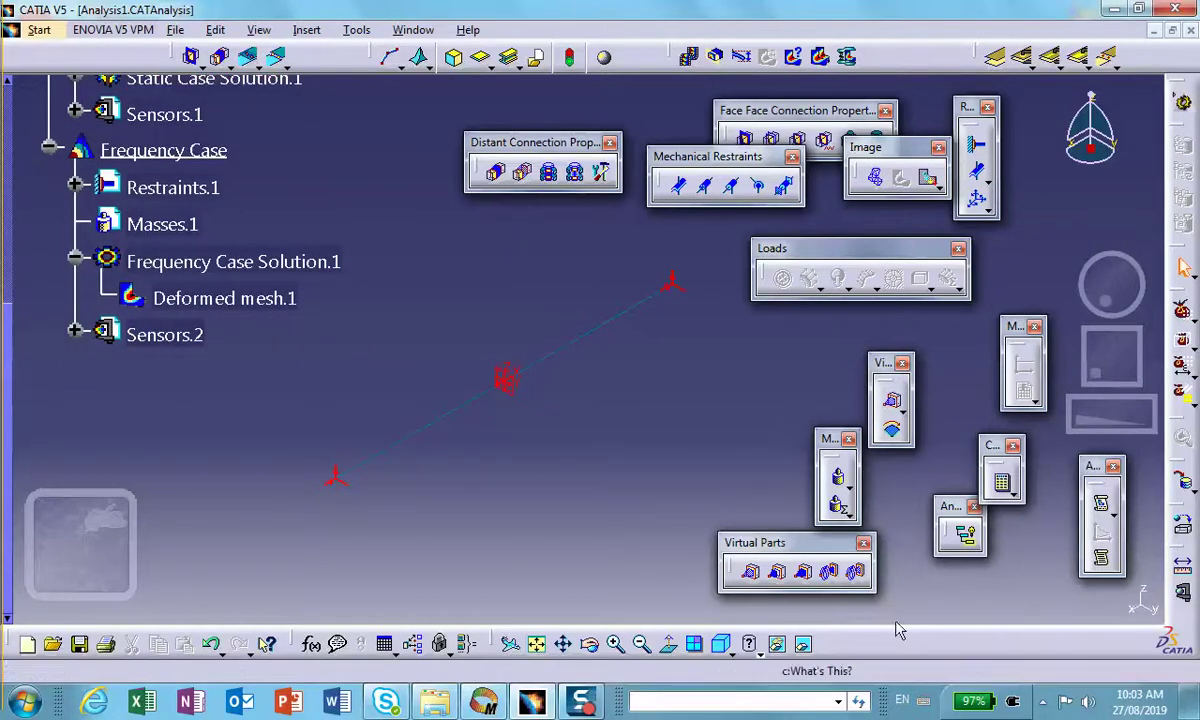
click(1001, 483)
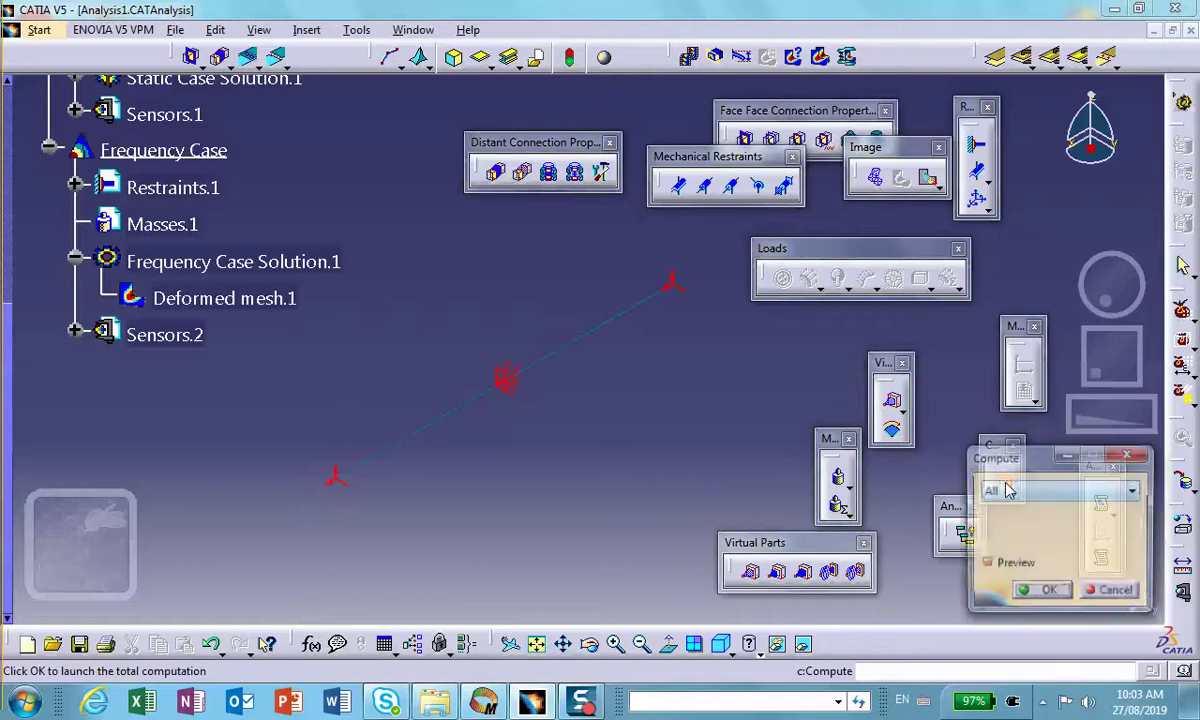
click(1040, 592)
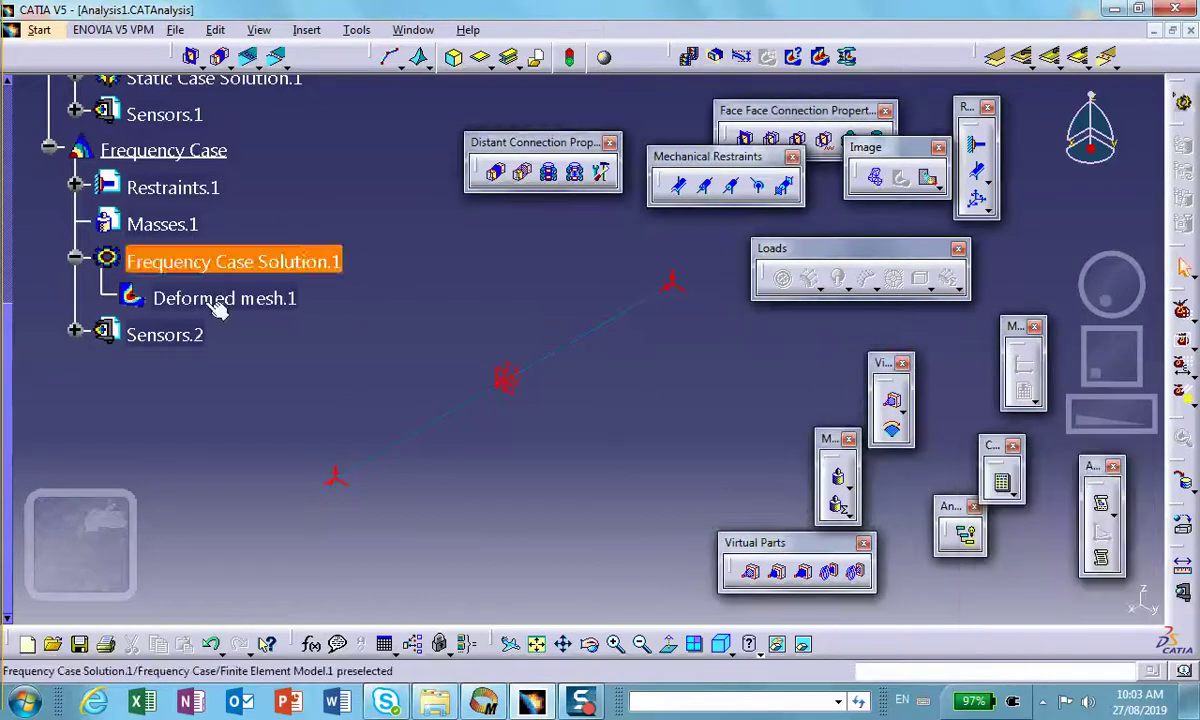
click(79, 644)
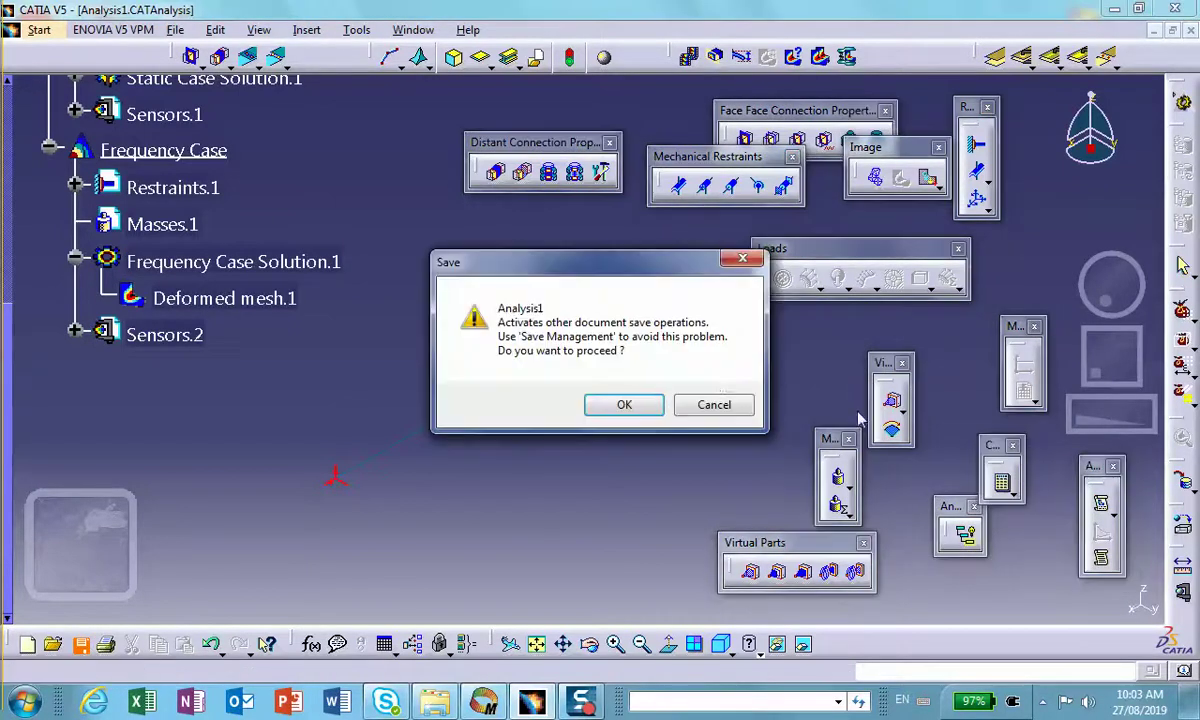
click(626, 404)
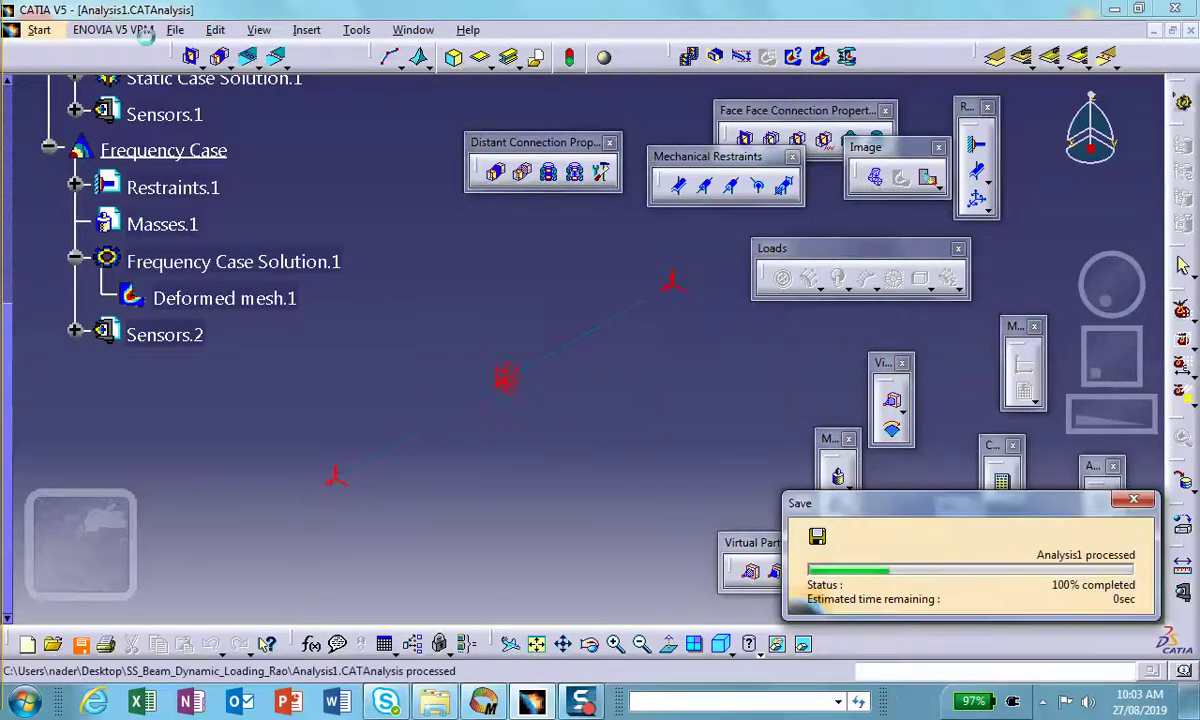
Insert a Transient Dynamic Response Case that references Frequency Case Solution.1 and uses a new load excitation set.
click(306, 30)
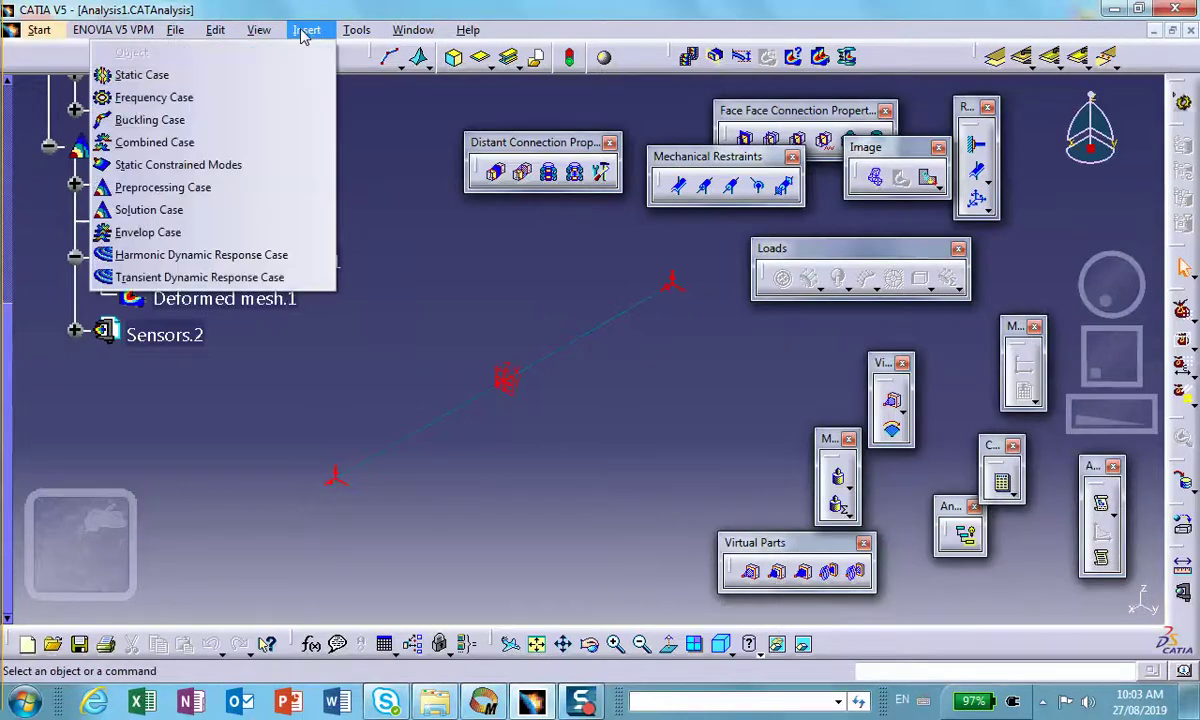
click(208, 278)
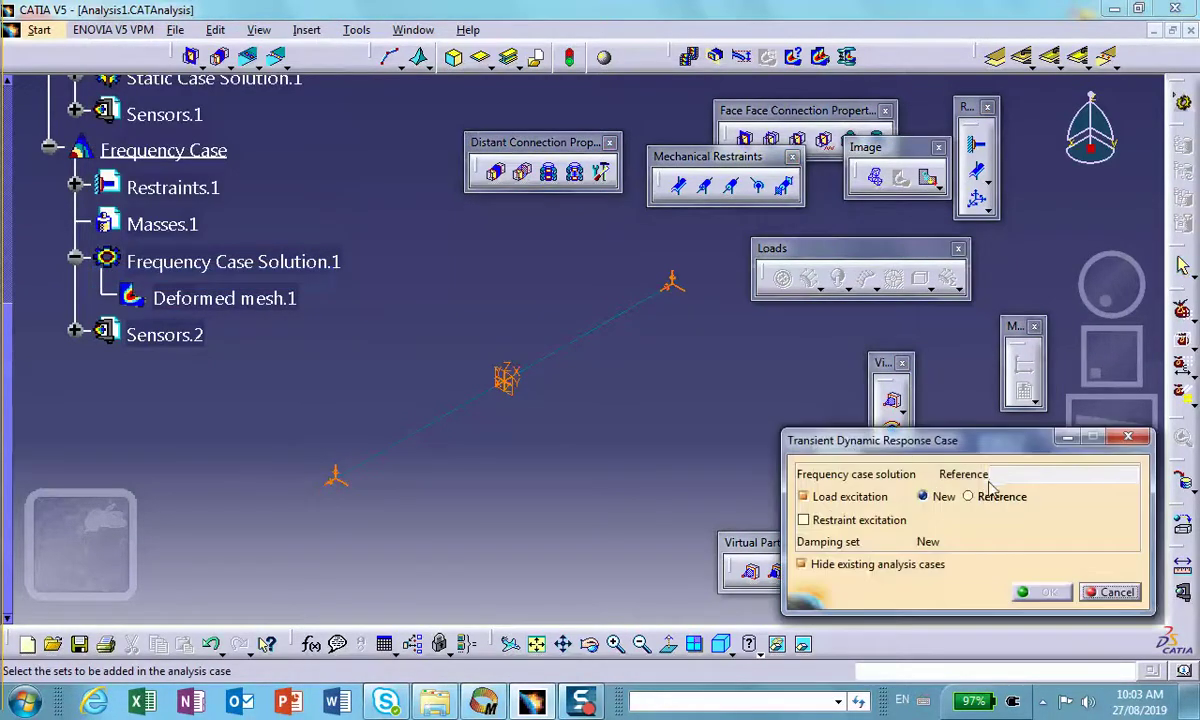
click(997, 478)
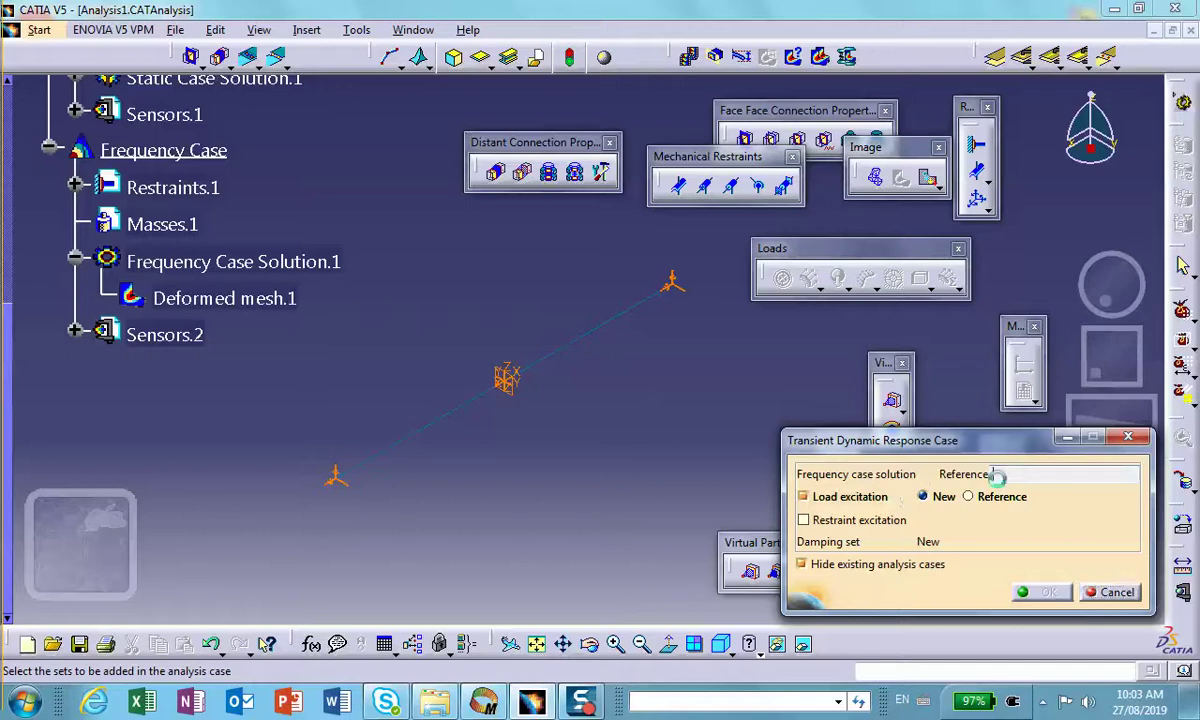
click(148, 256)
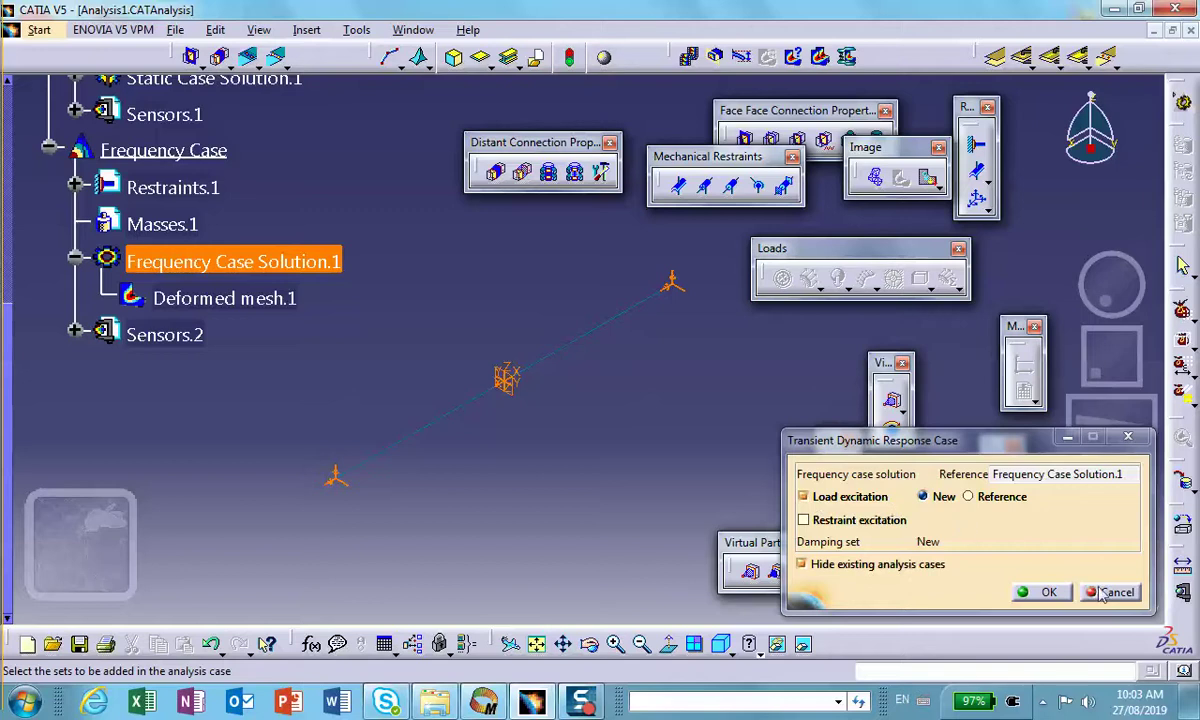
click(1046, 591)
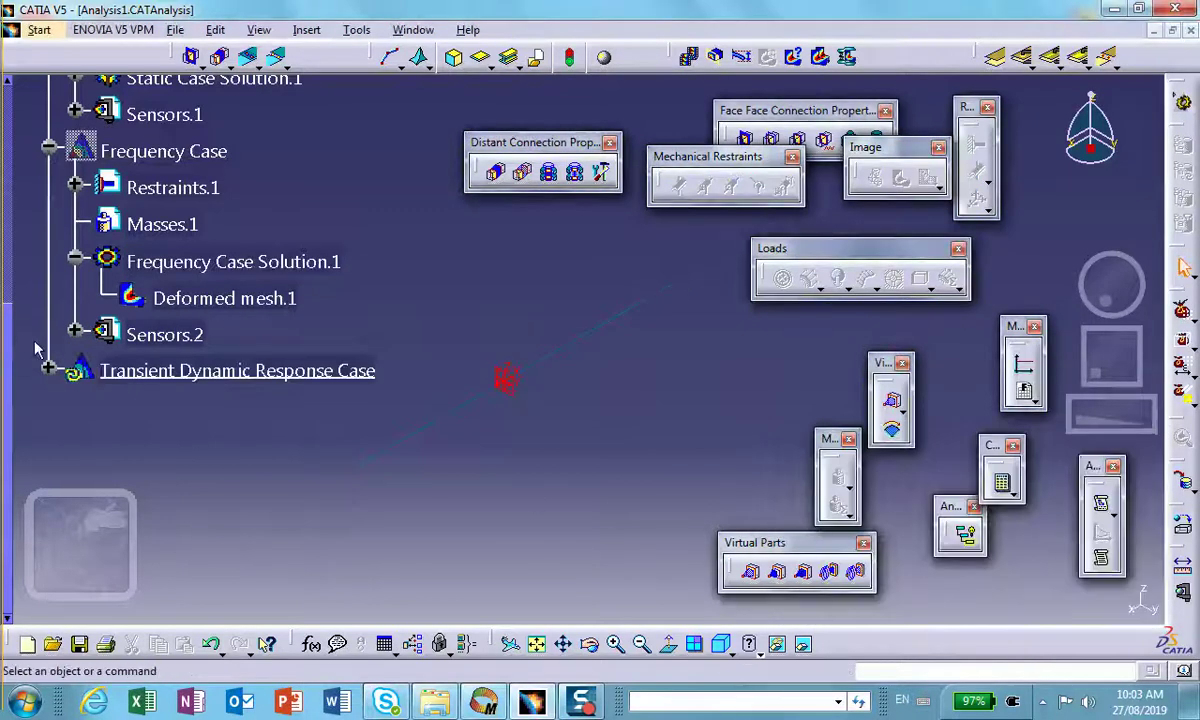
Check which load, modulation and factor inputs Load Excitation.1 of the transient case requires, then close it without changes.
click(48, 370)
scroll(110, 340, down, 3)
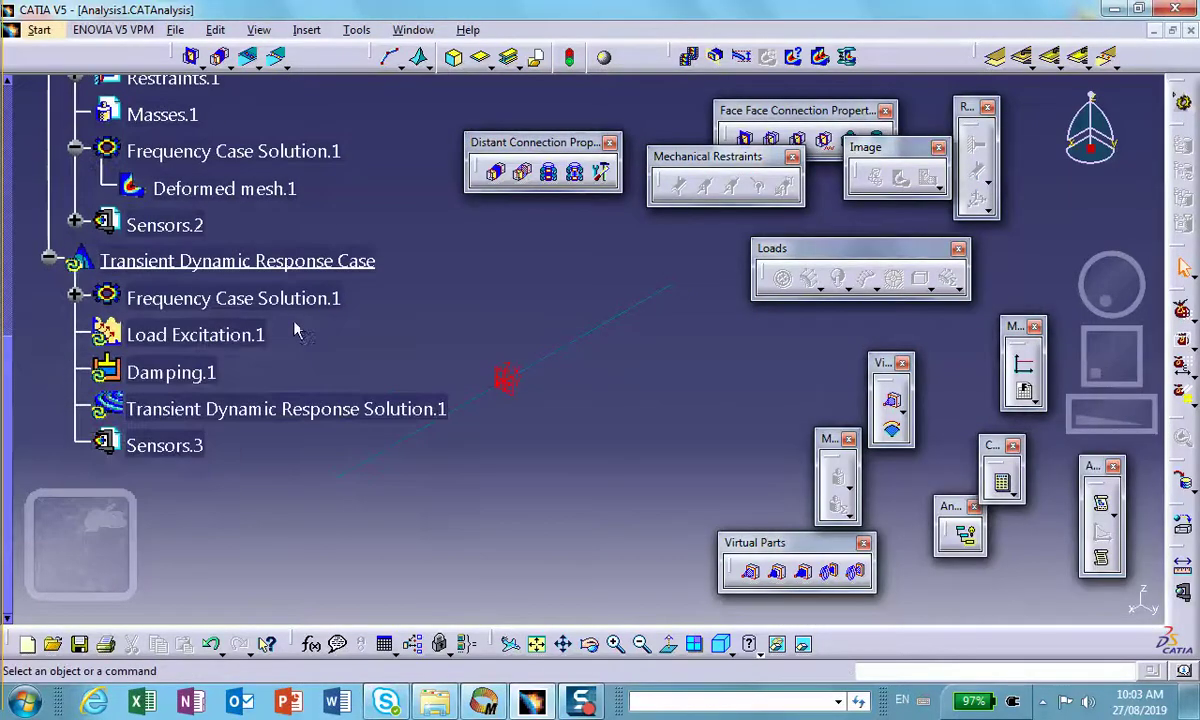
double_click(229, 340)
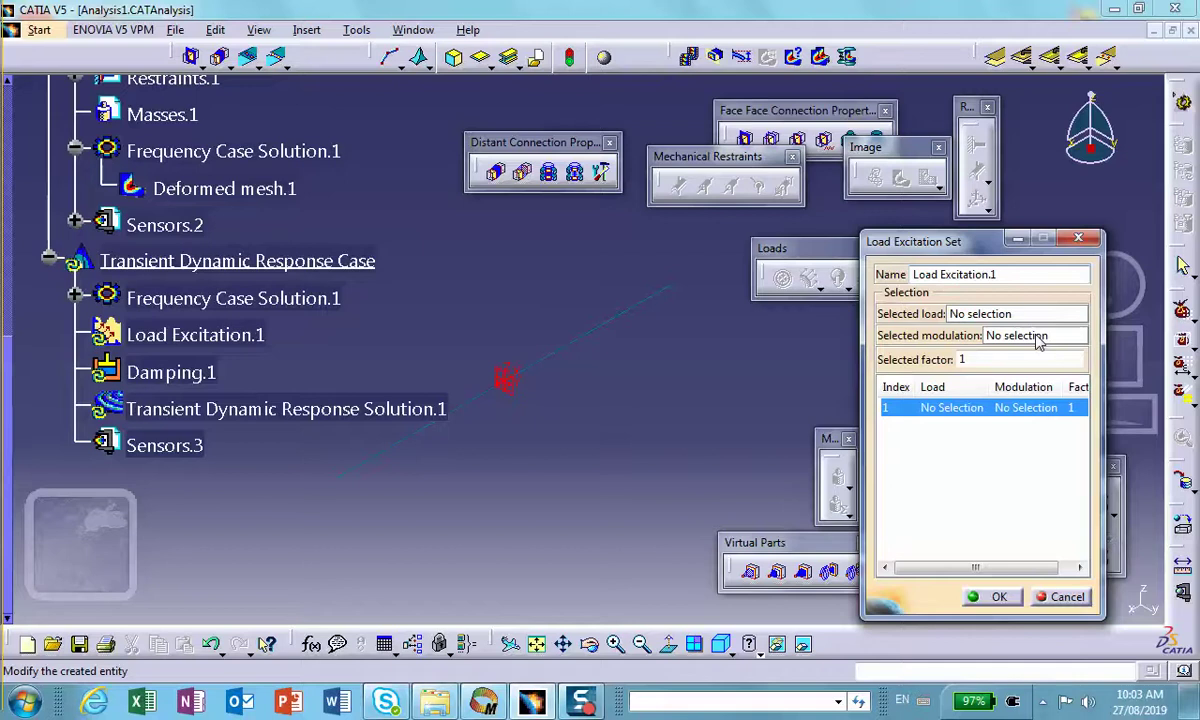
click(1062, 597)
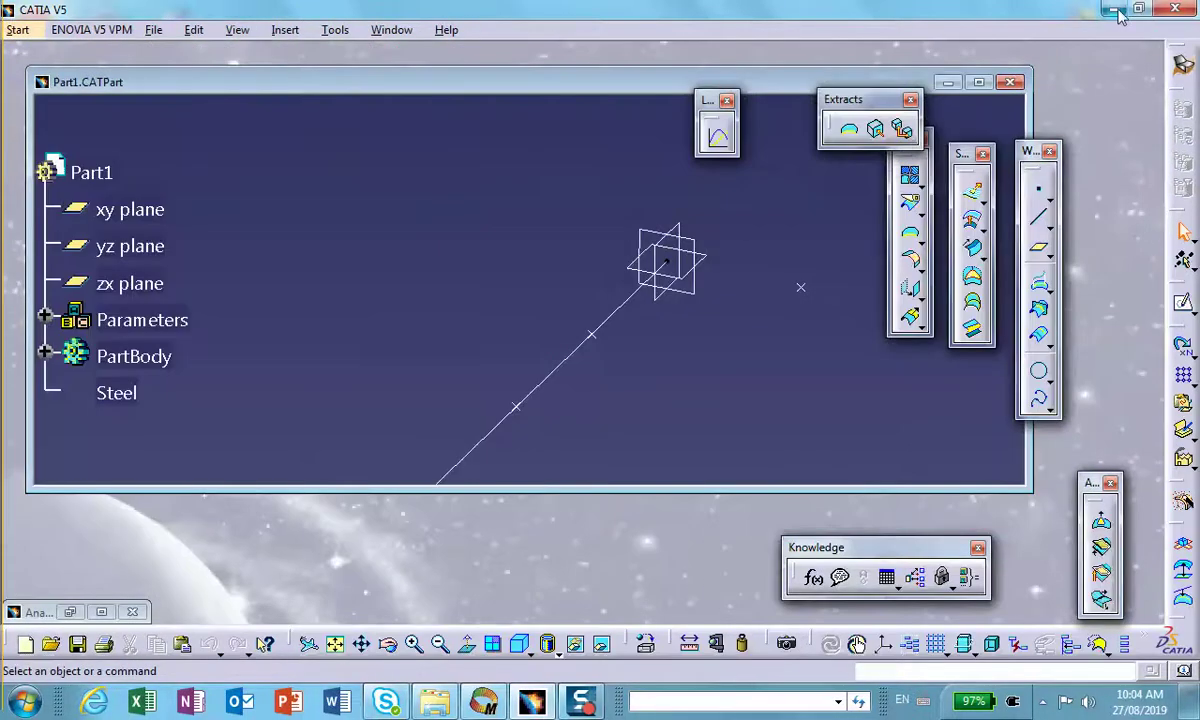
Switch to the desktop and open the SS_Beam_Dynamic_Loading_Rao folder to view its files.
click(1113, 8)
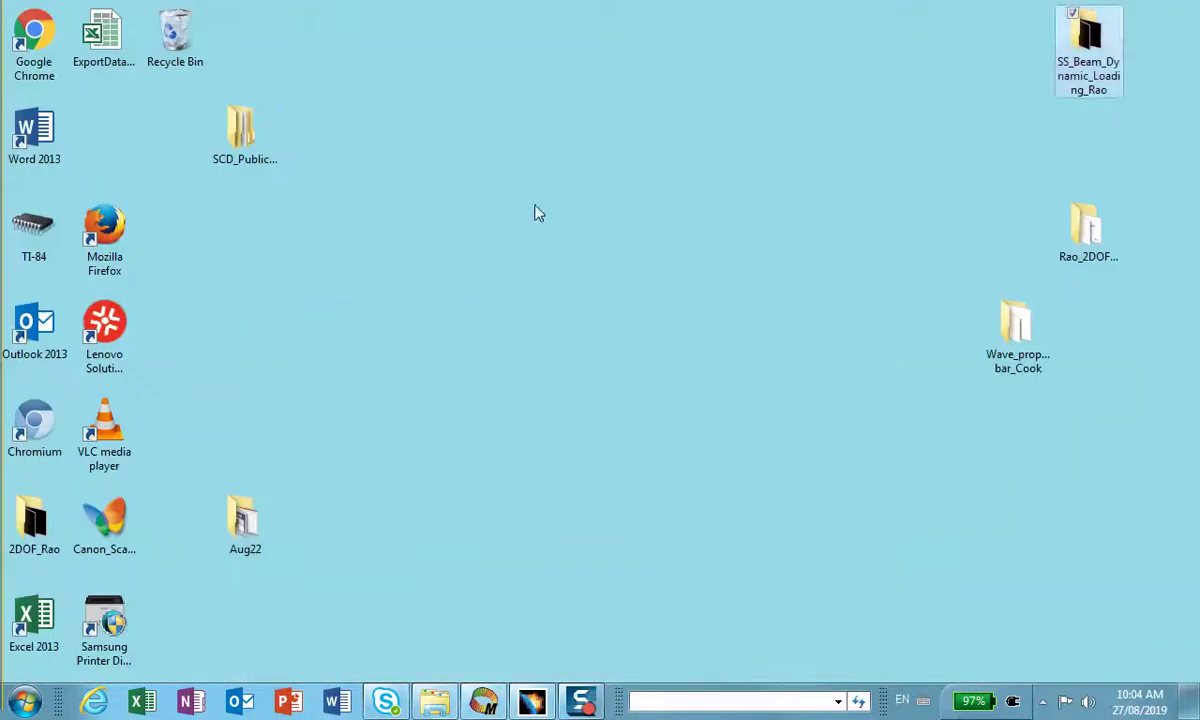
click(1087, 228)
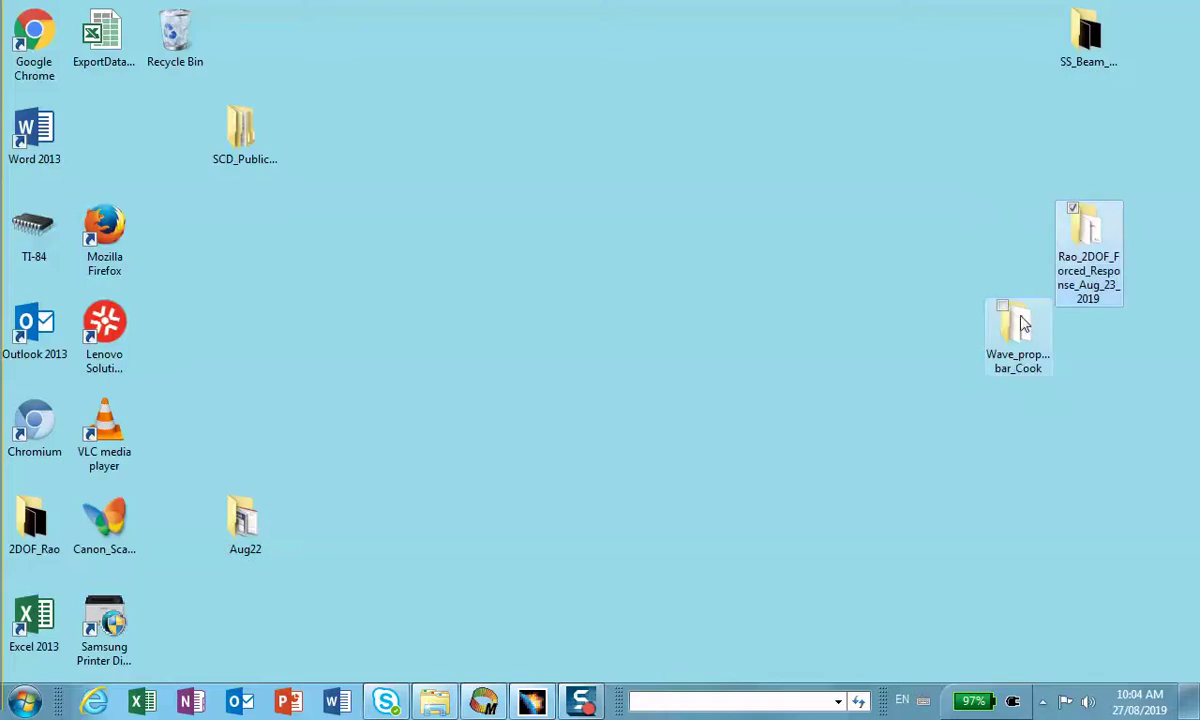
click(1086, 46)
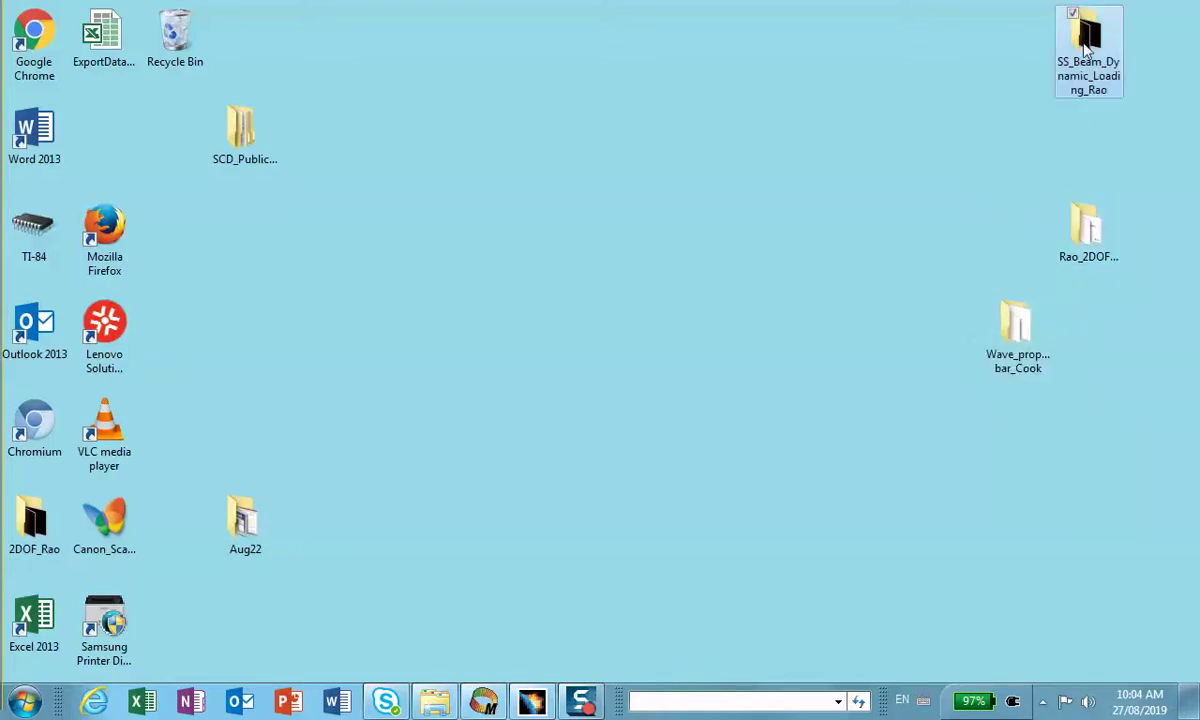
double_click(1086, 48)
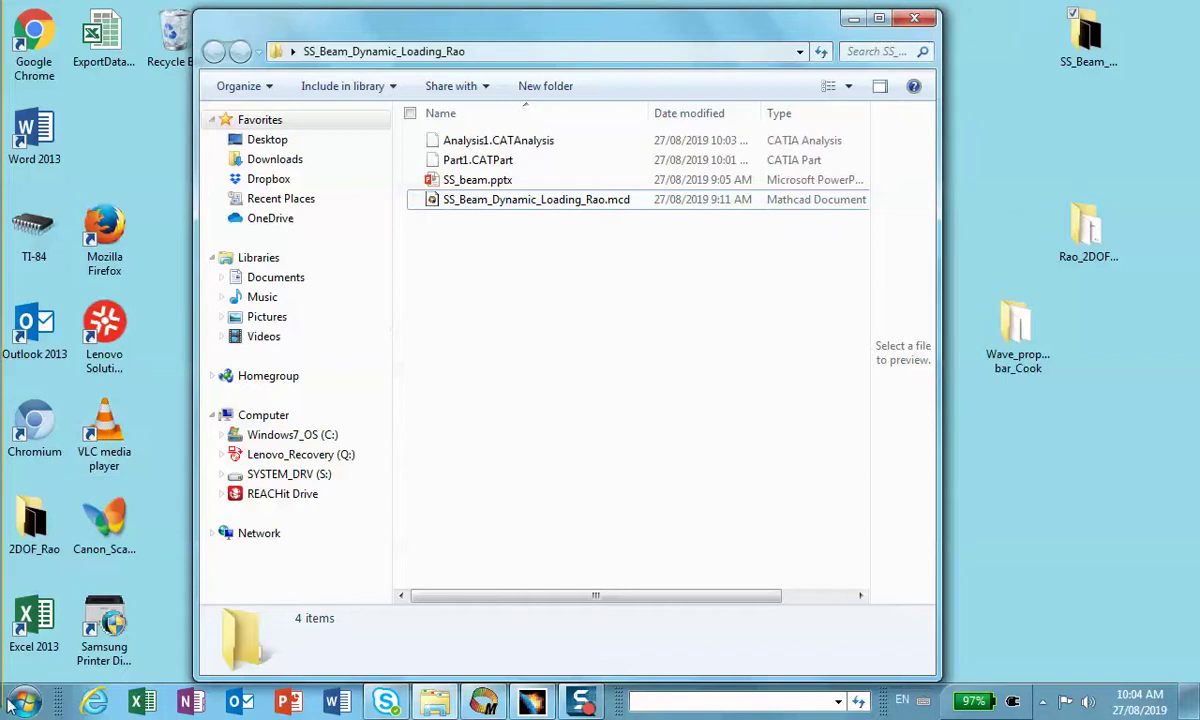
Minimize the folder window, switch to Excel 2013 and create a blank workbook.
click(38, 622)
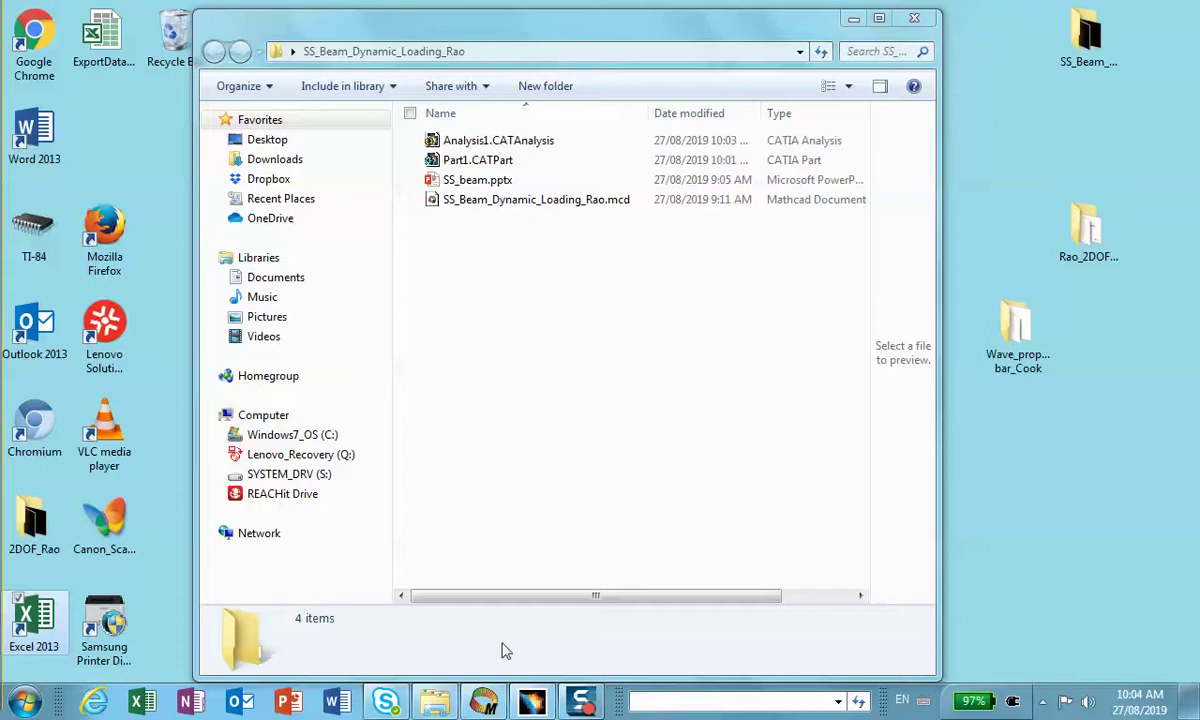
click(851, 18)
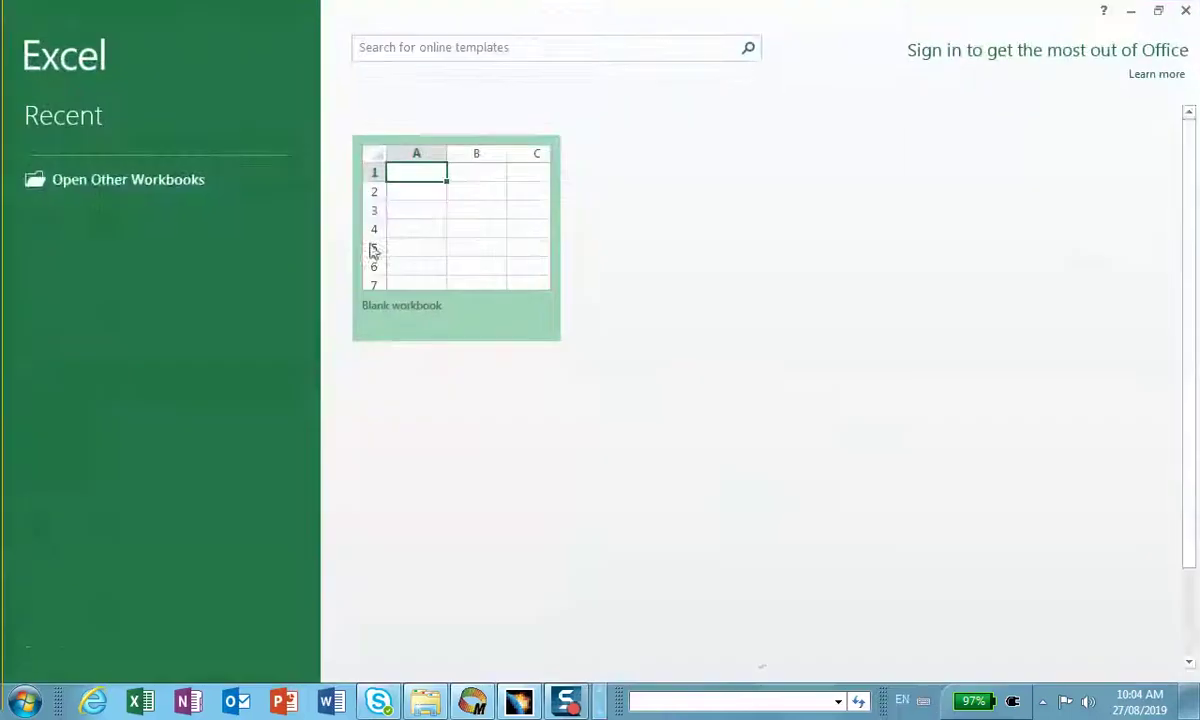
click(402, 172)
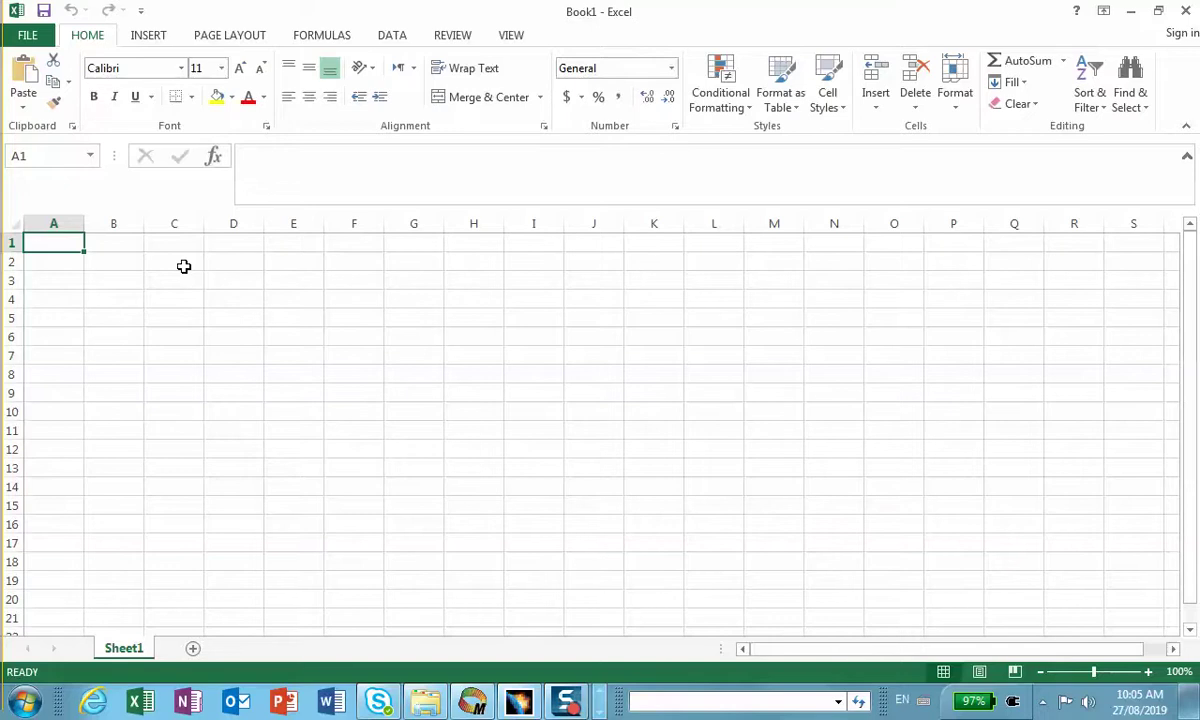
Label the first two columns x(s) in cell A1 and y() in cell B1.
text(x)
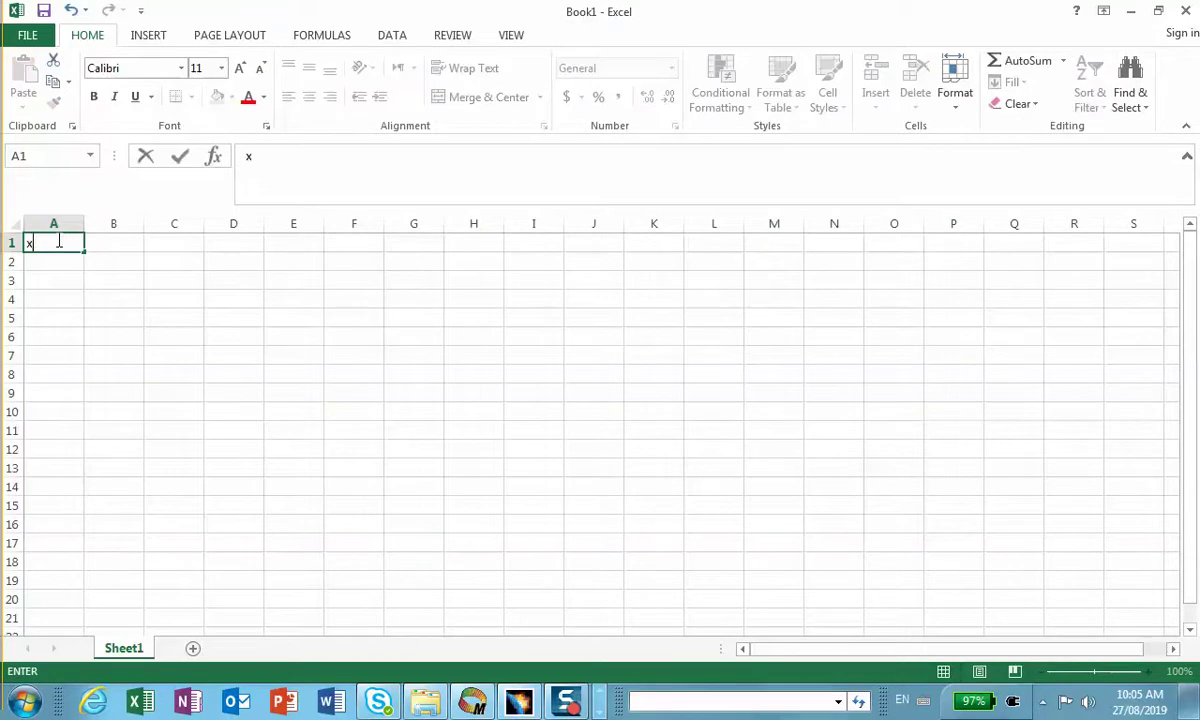
text((s))
click(114, 240)
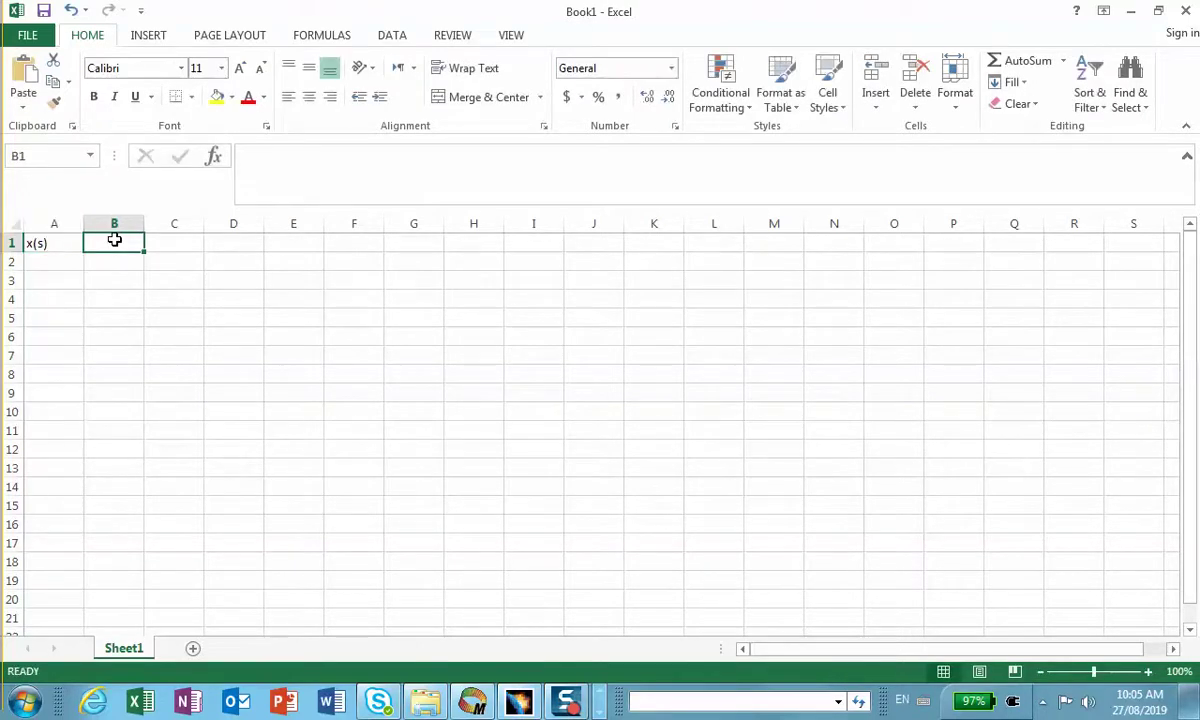
text(y)
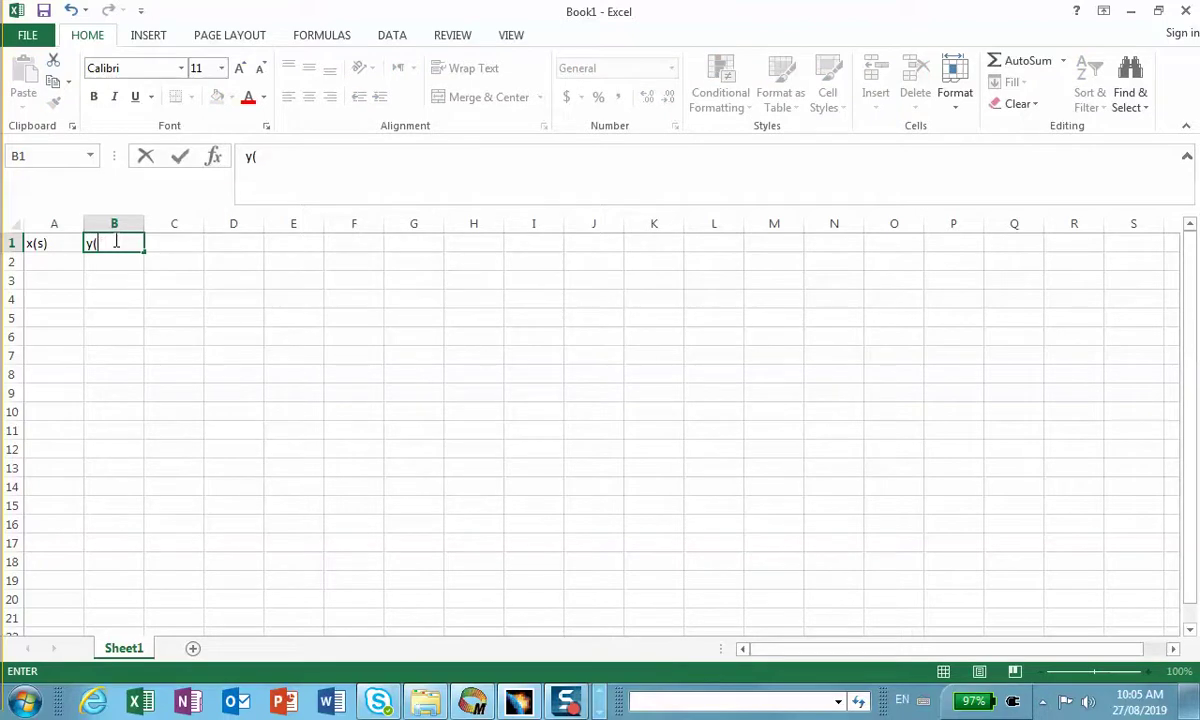
text(())
Enter the first two time values in the x(s) column, 0 in A2 and 0.01 in A3.
click(54, 261)
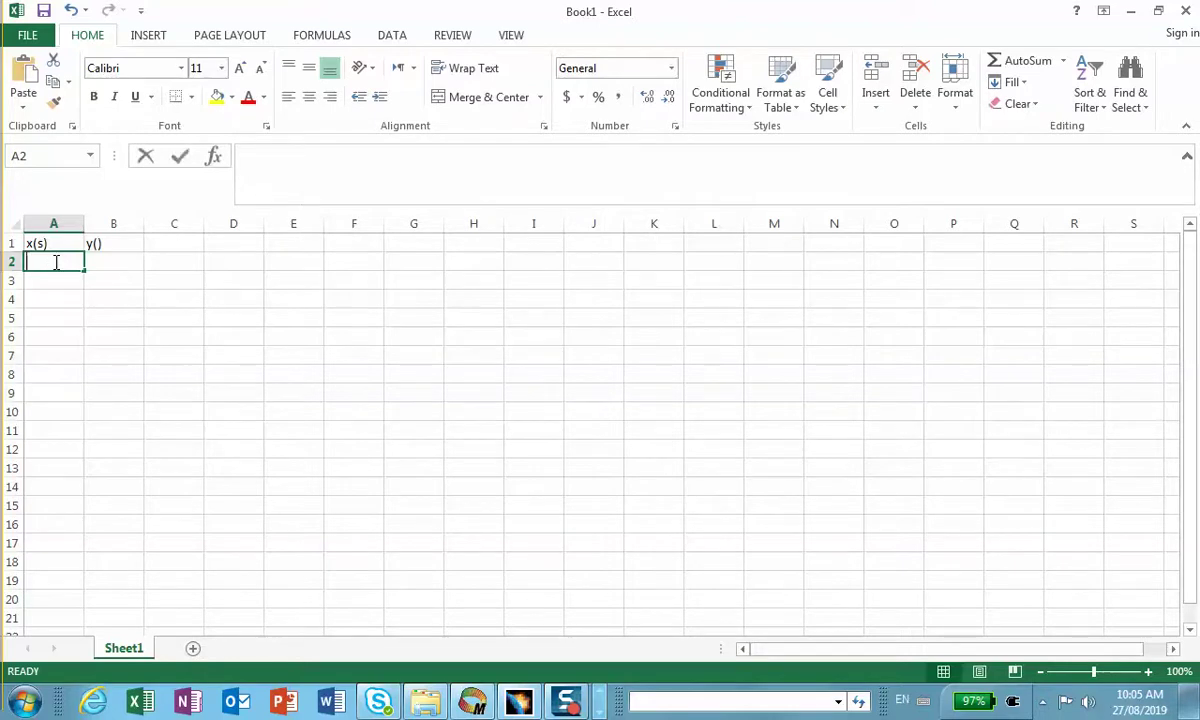
text(0)
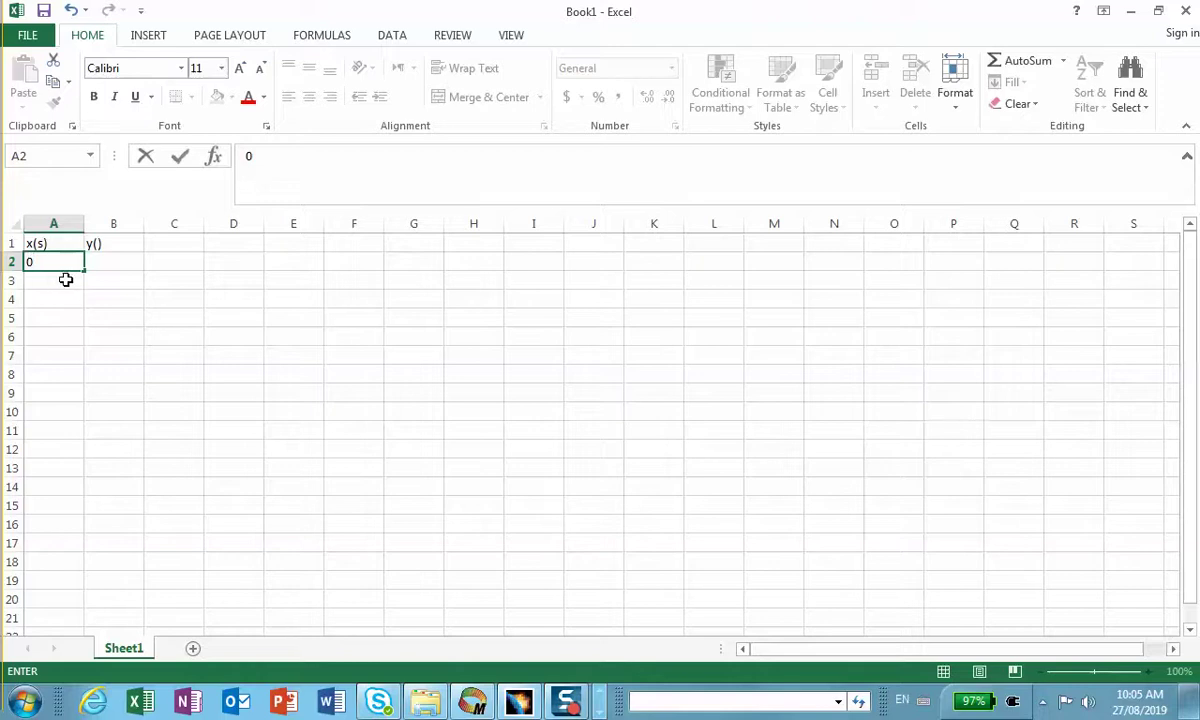
click(65, 280)
text(.)
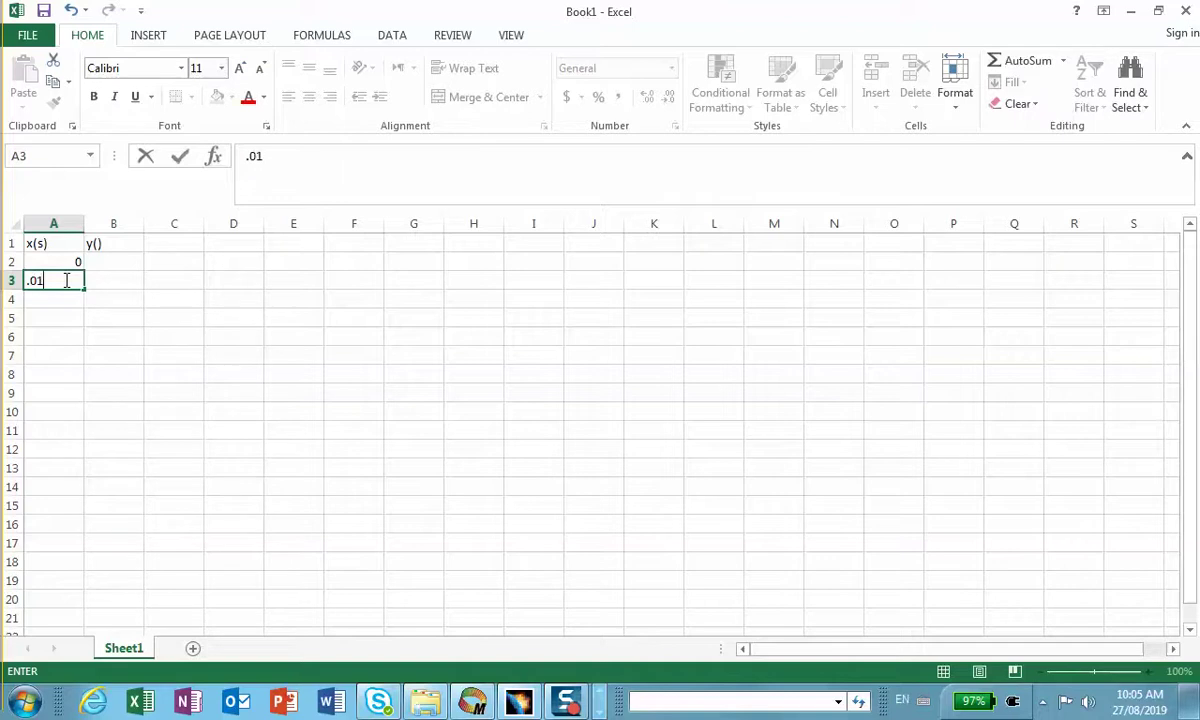
text(01)
click(112, 316)
Extend the 0.01 s time series down column A from A2:A3 so that it ends at 1 in A102.
click(72, 280)
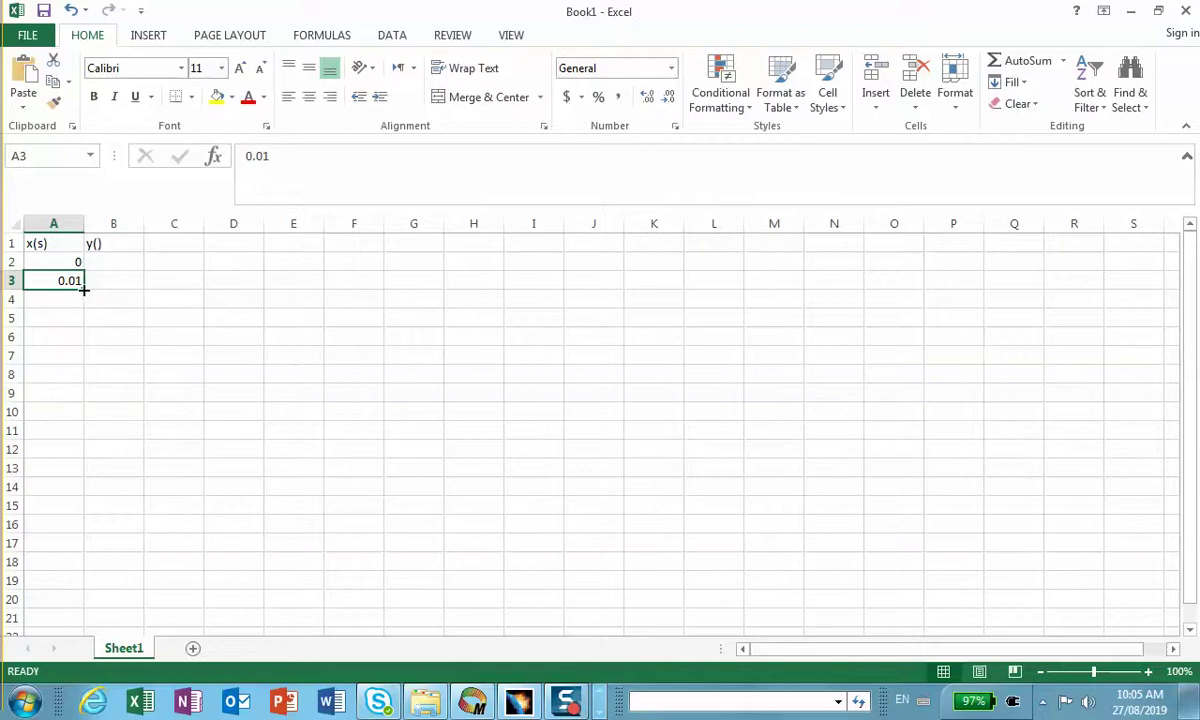
click(75, 258)
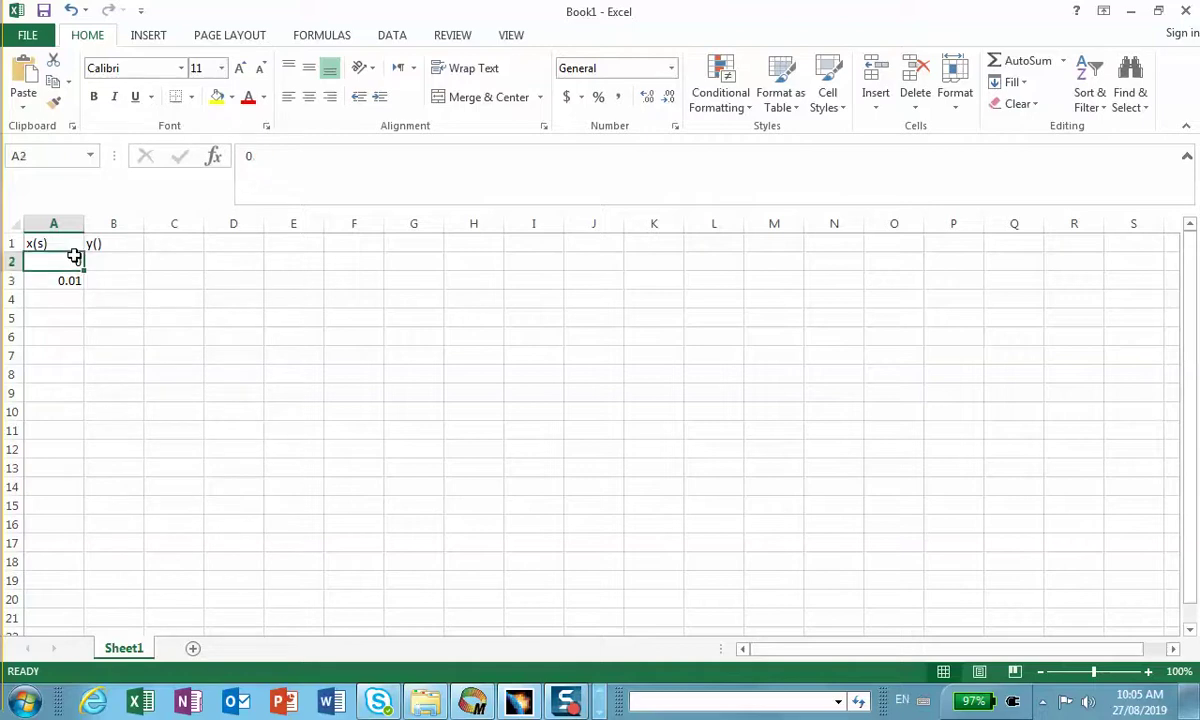
drag(75, 258, 80, 575)
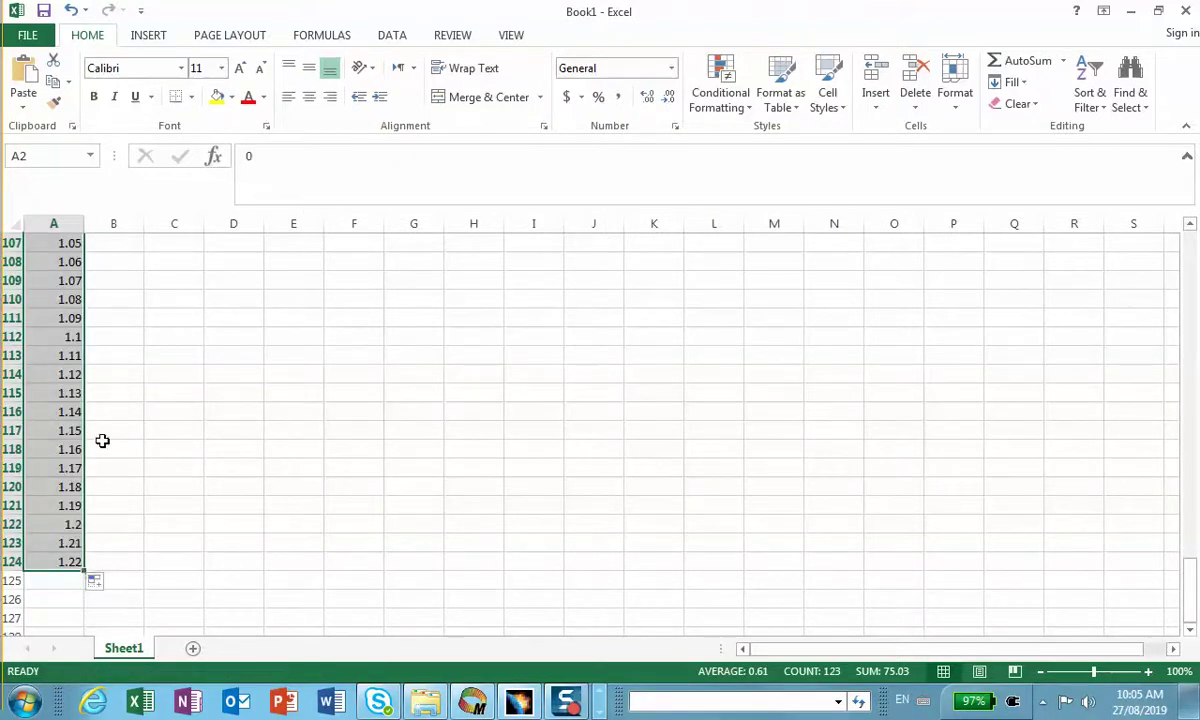
scroll(96, 364, up, 2)
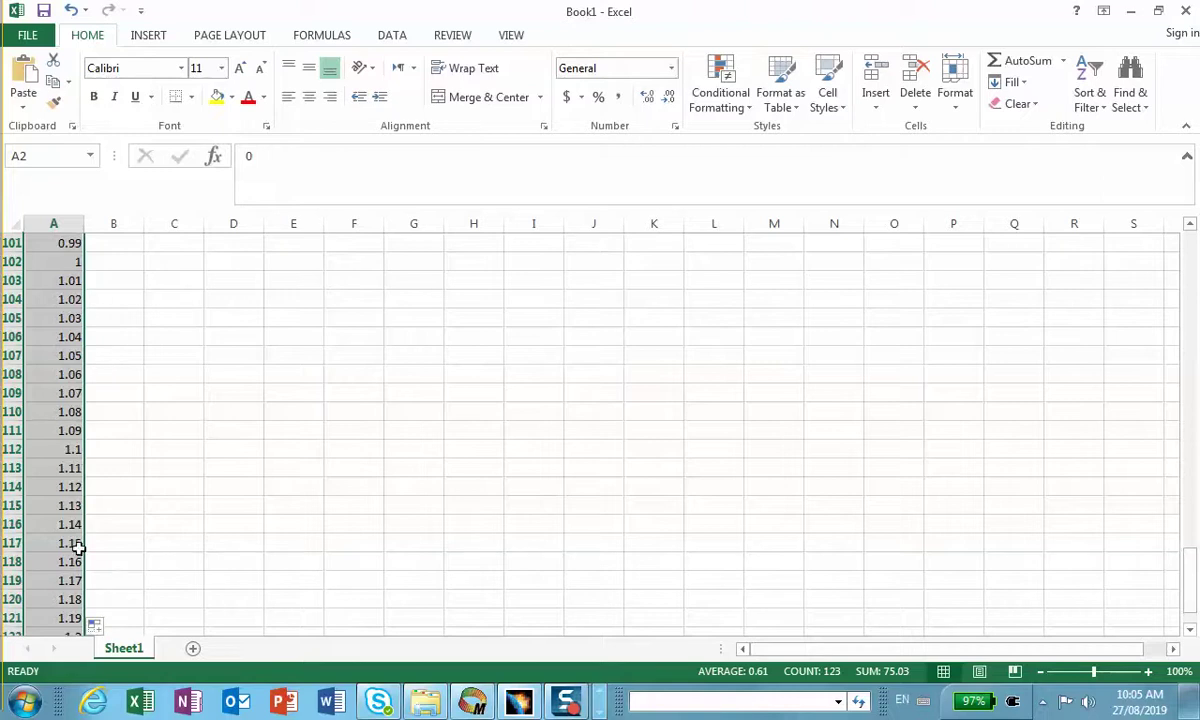
scroll(78, 555, down, 2)
drag(84, 569, 88, 266)
scroll(113, 319, up, 5)
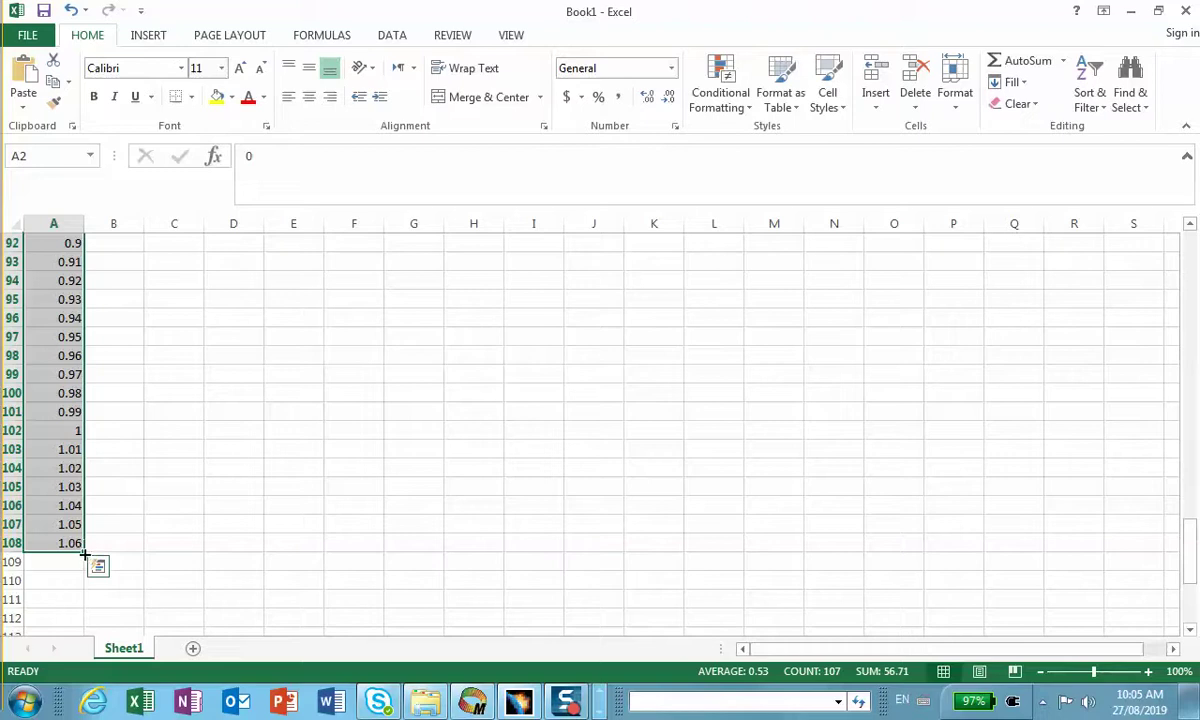
drag(84, 555, 82, 440)
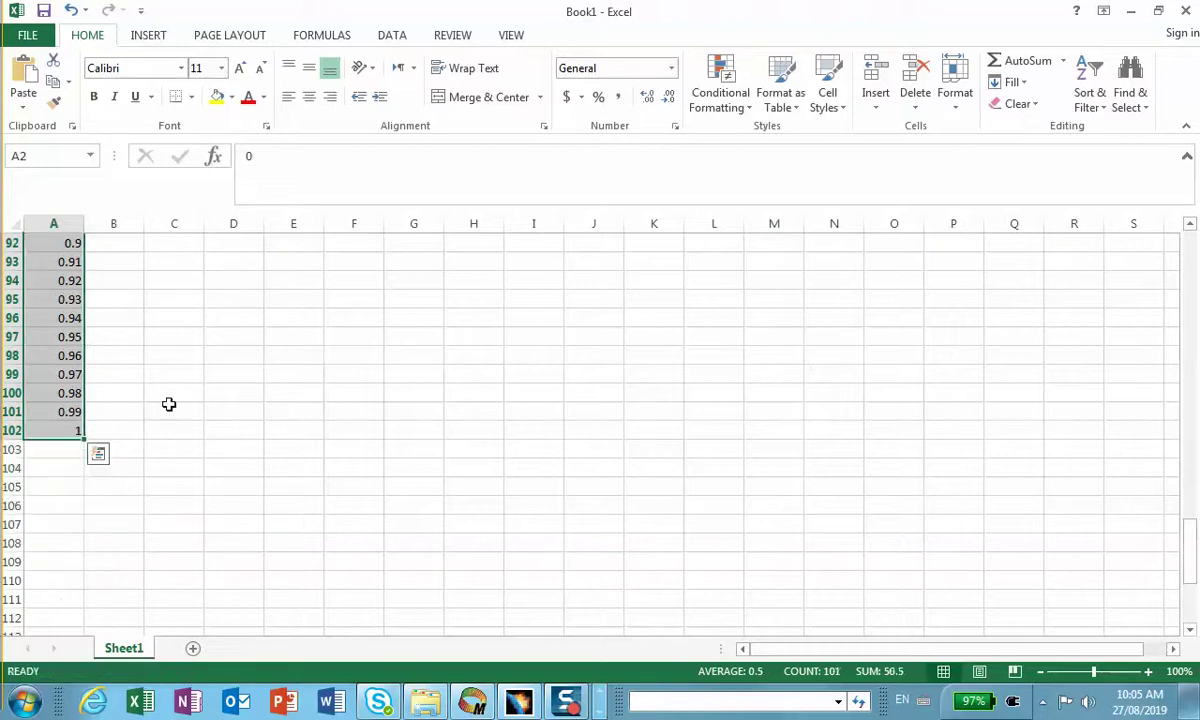
click(169, 408)
Enter the formula =COS(7*3.141592*A2) in B2 and fill it down to B102.
scroll(169, 408, up, 20)
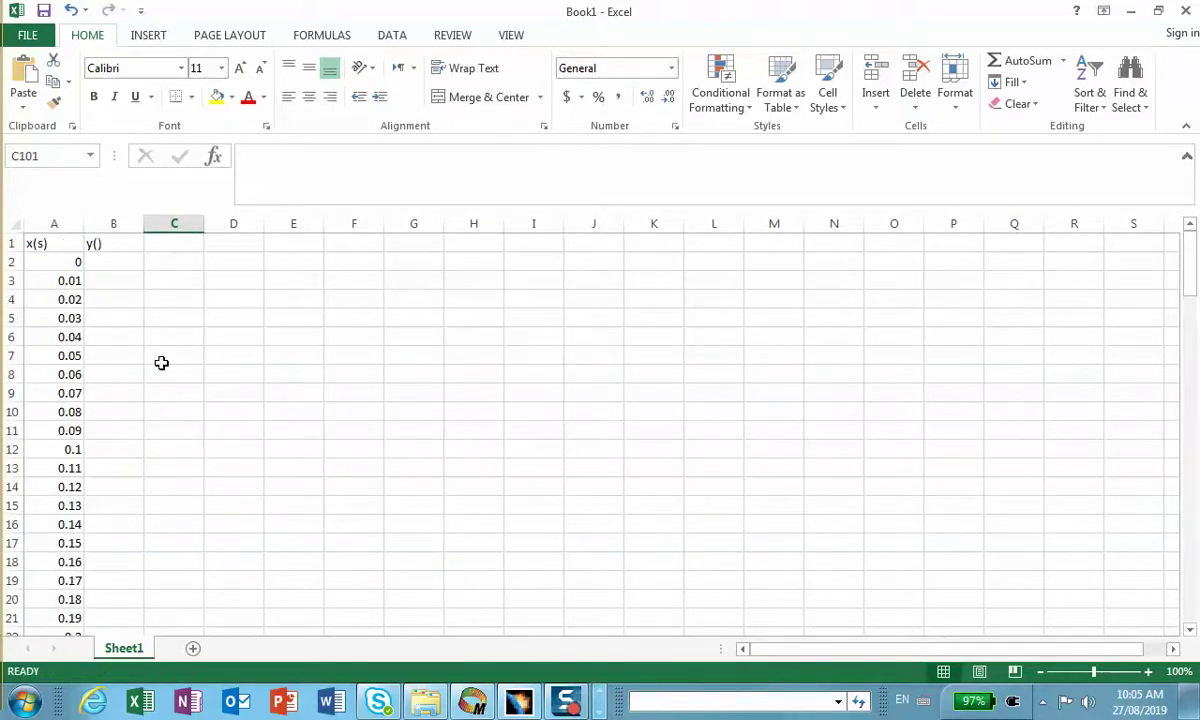
click(115, 258)
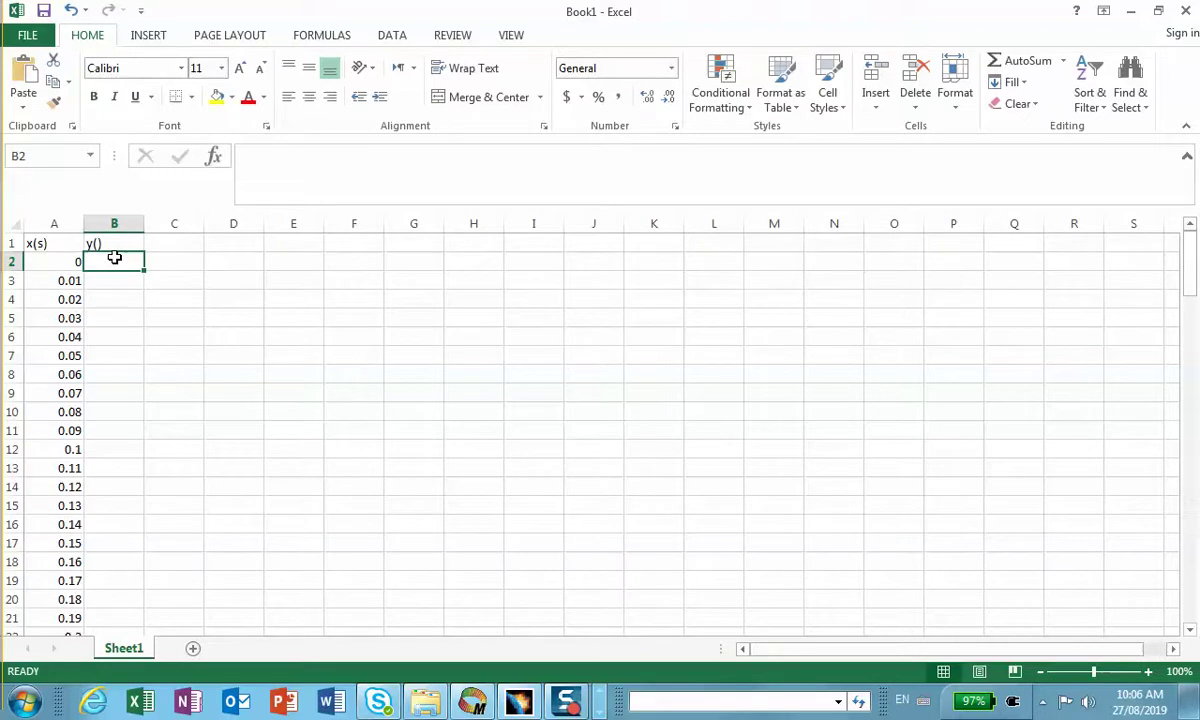
text(=)
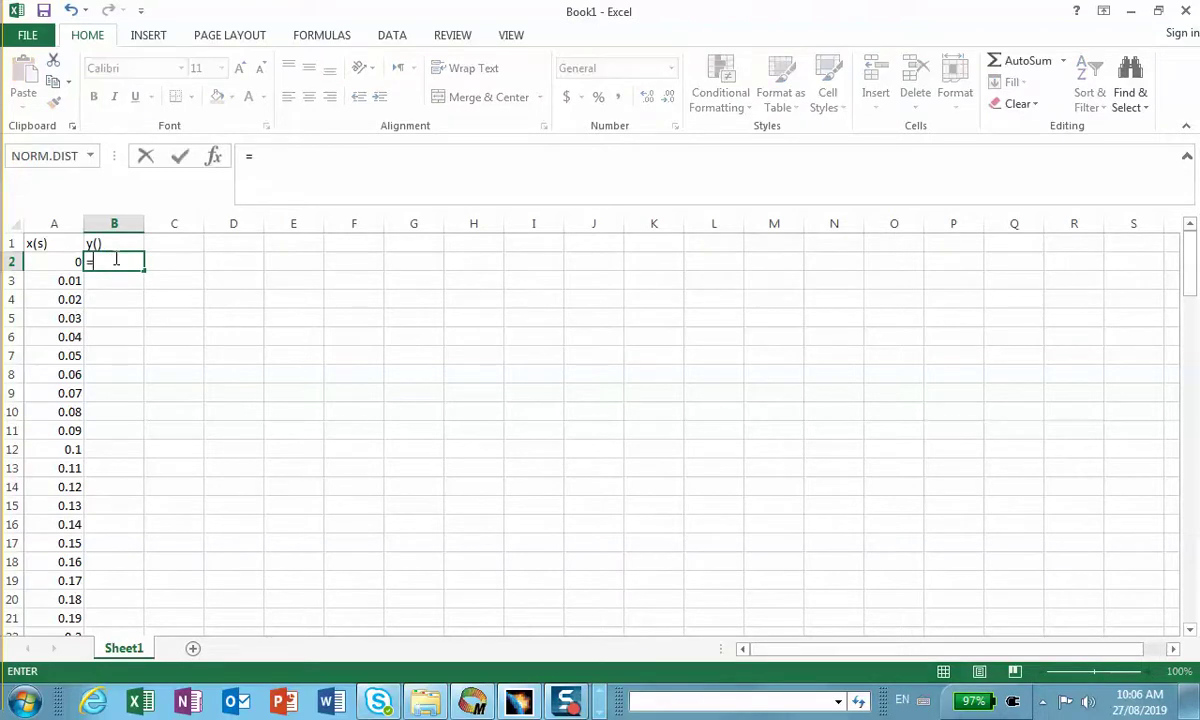
text(cos)
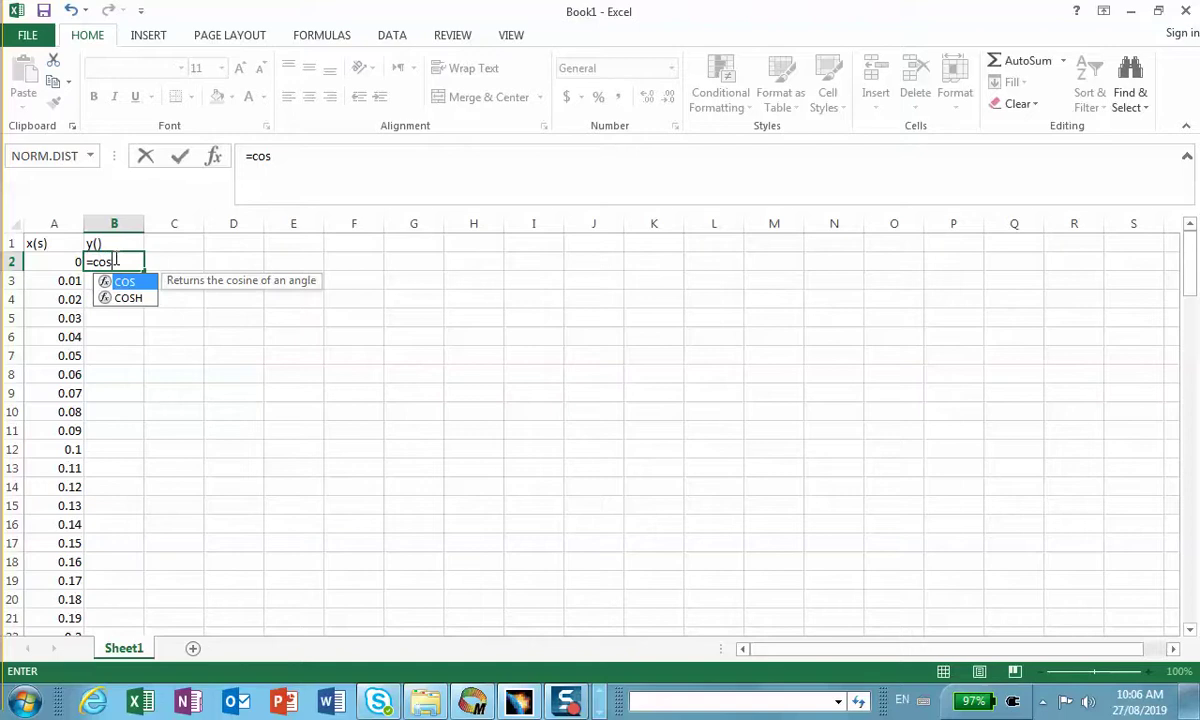
text((7*3.141592*)
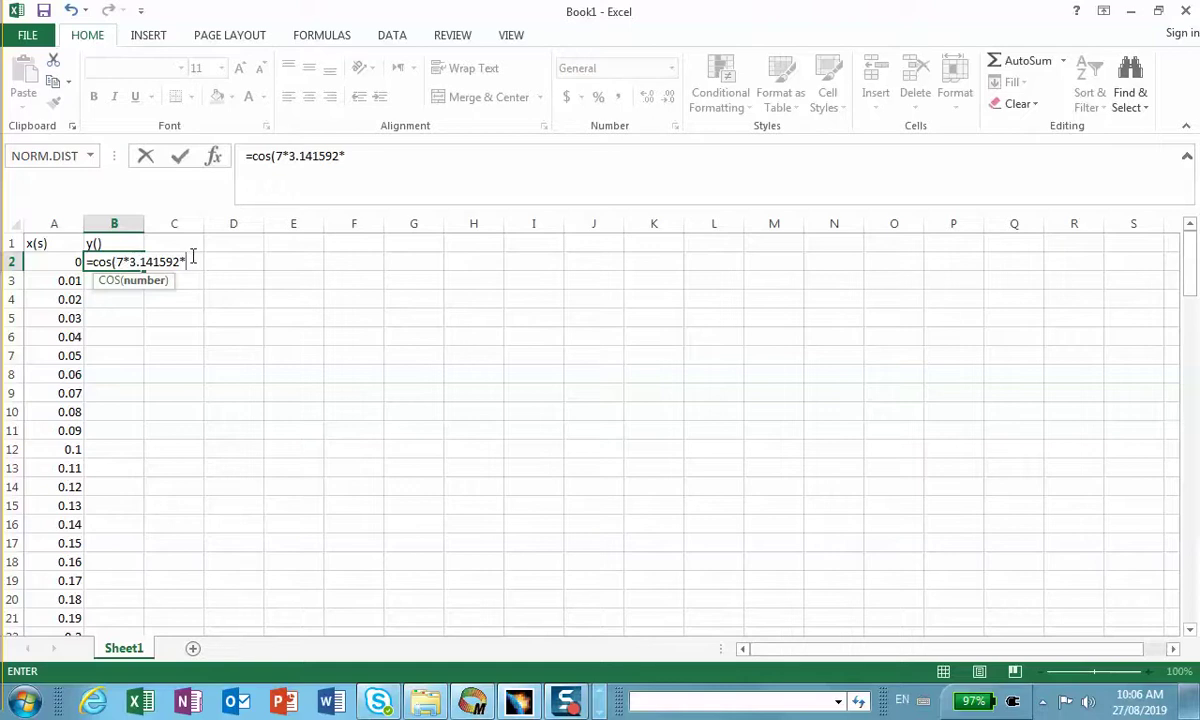
click(60, 263)
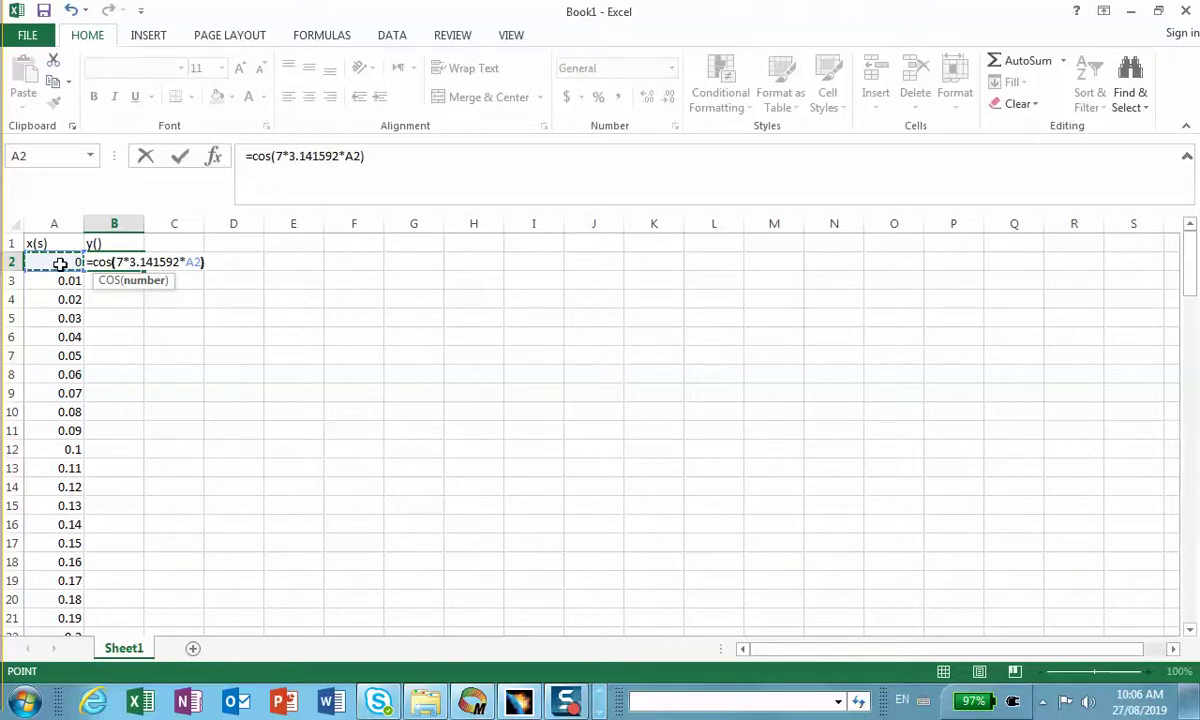
text())
key(ctrl+Return)
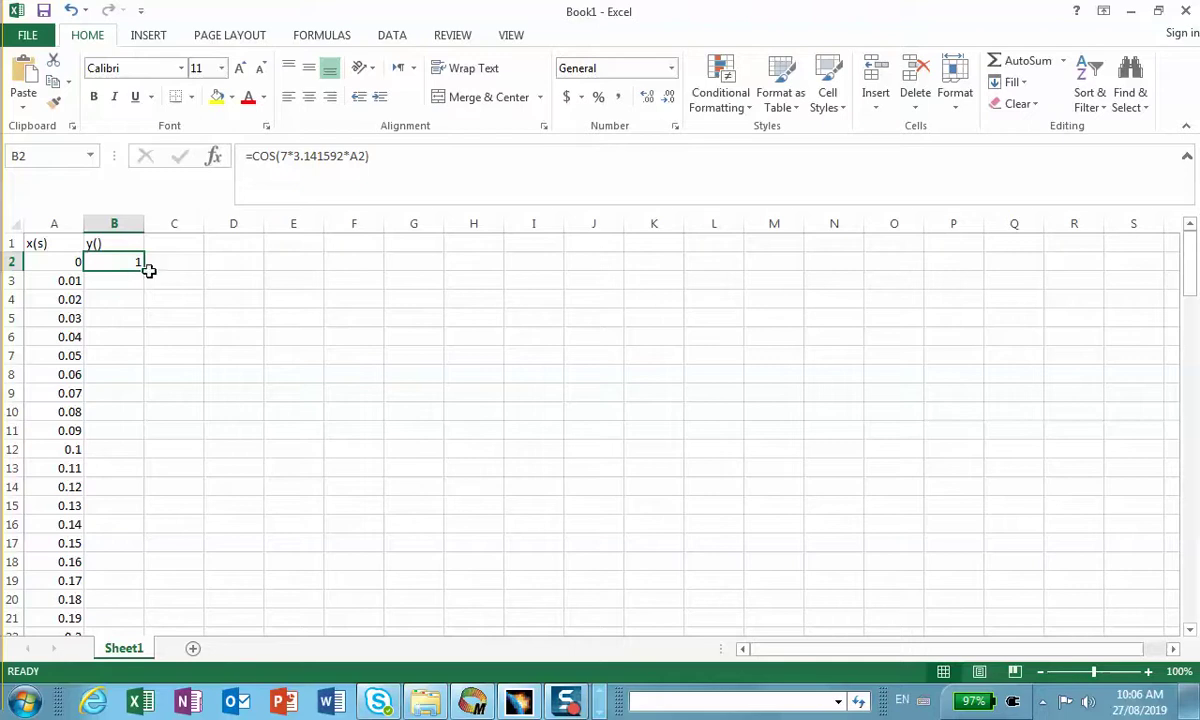
drag(145, 268, 148, 577)
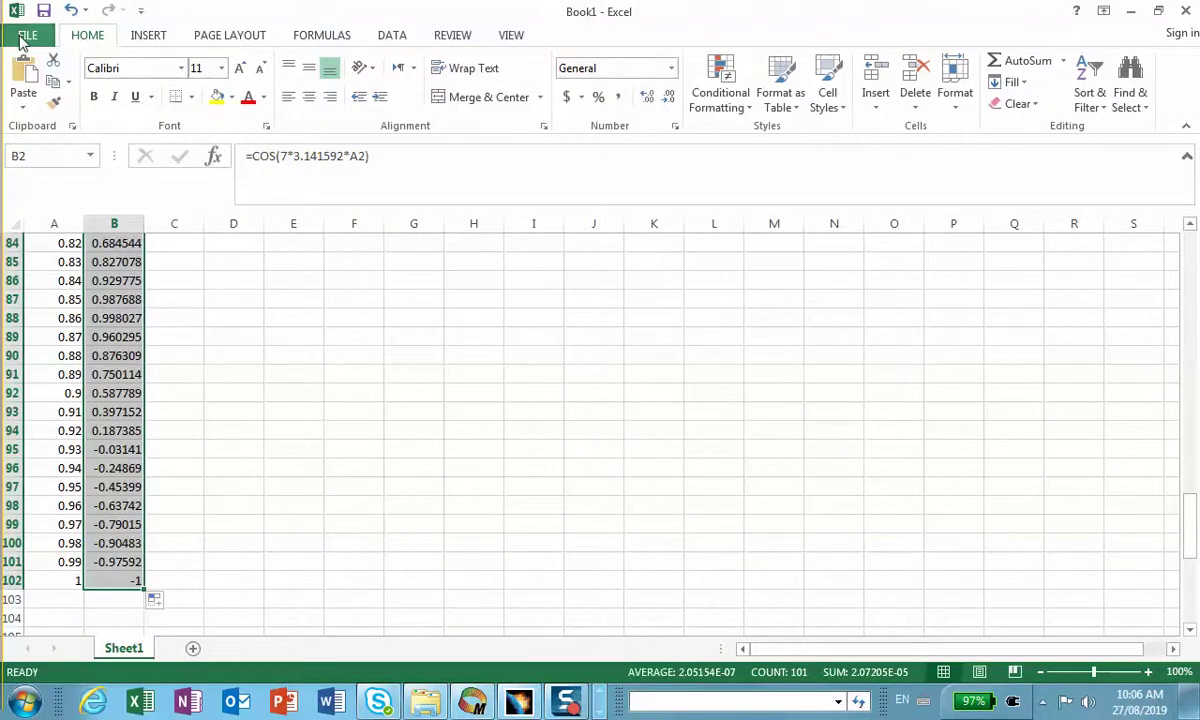
Save the workbook as Book1.xlsx in the SS_Beam_Dynamic_Loading_Rao folder on the desktop.
click(22, 35)
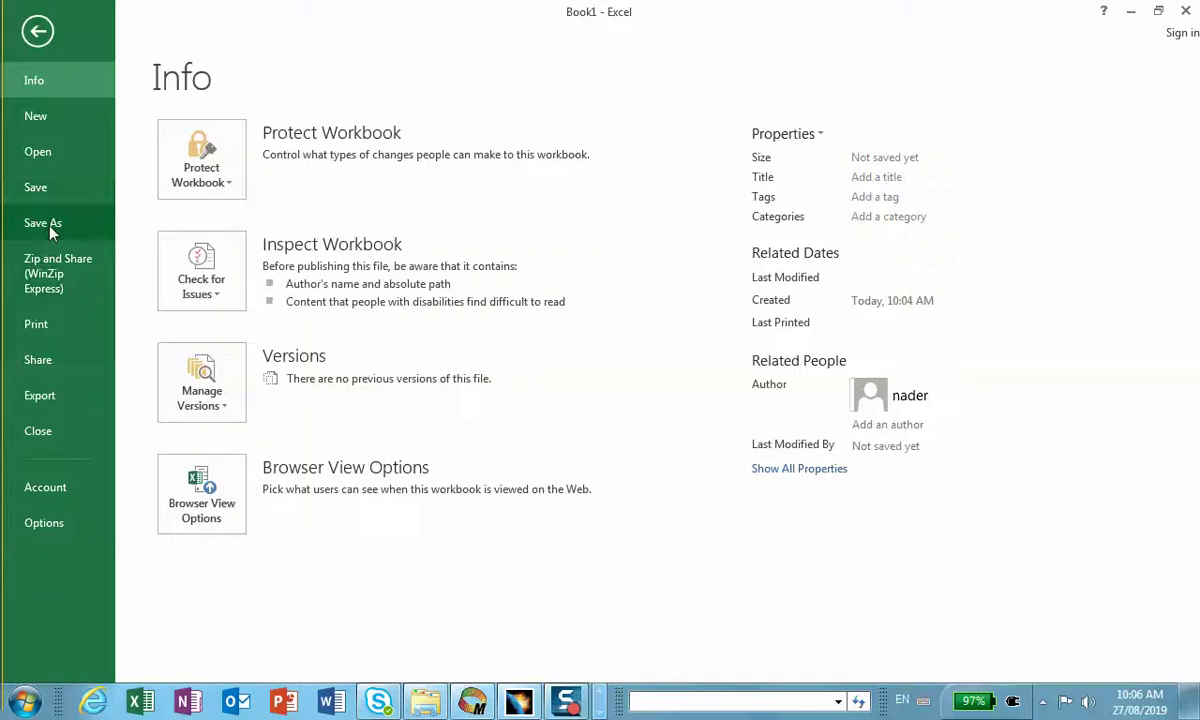
click(48, 222)
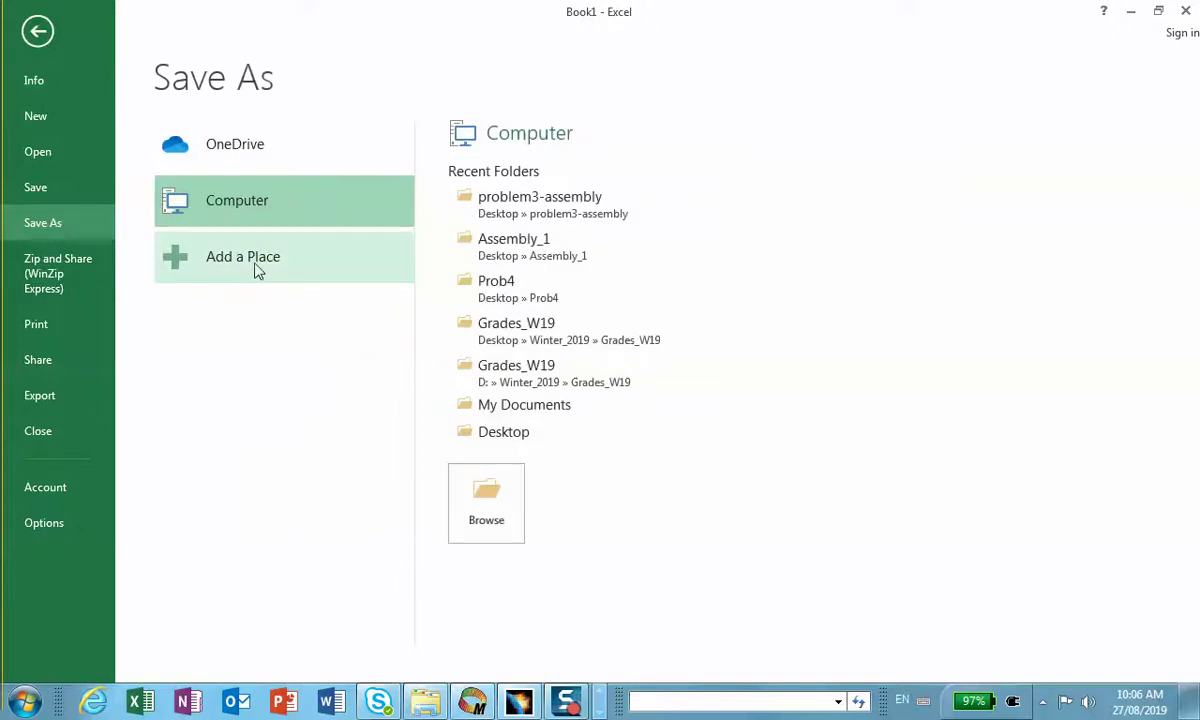
click(508, 533)
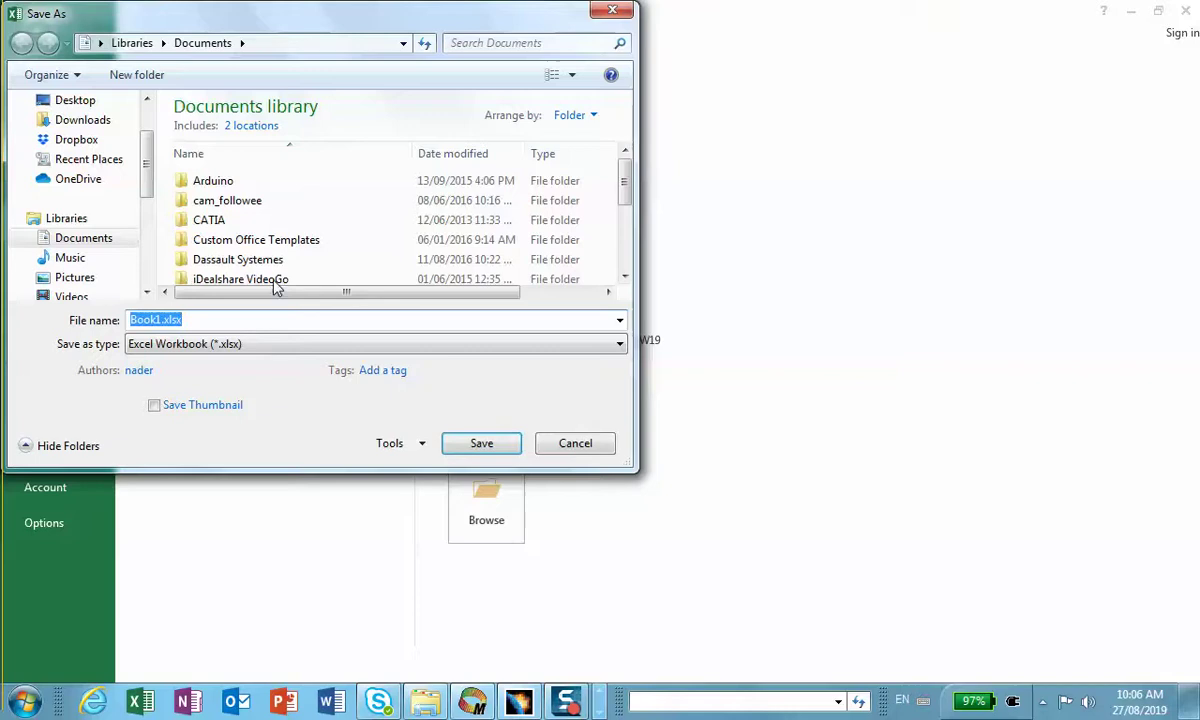
click(80, 101)
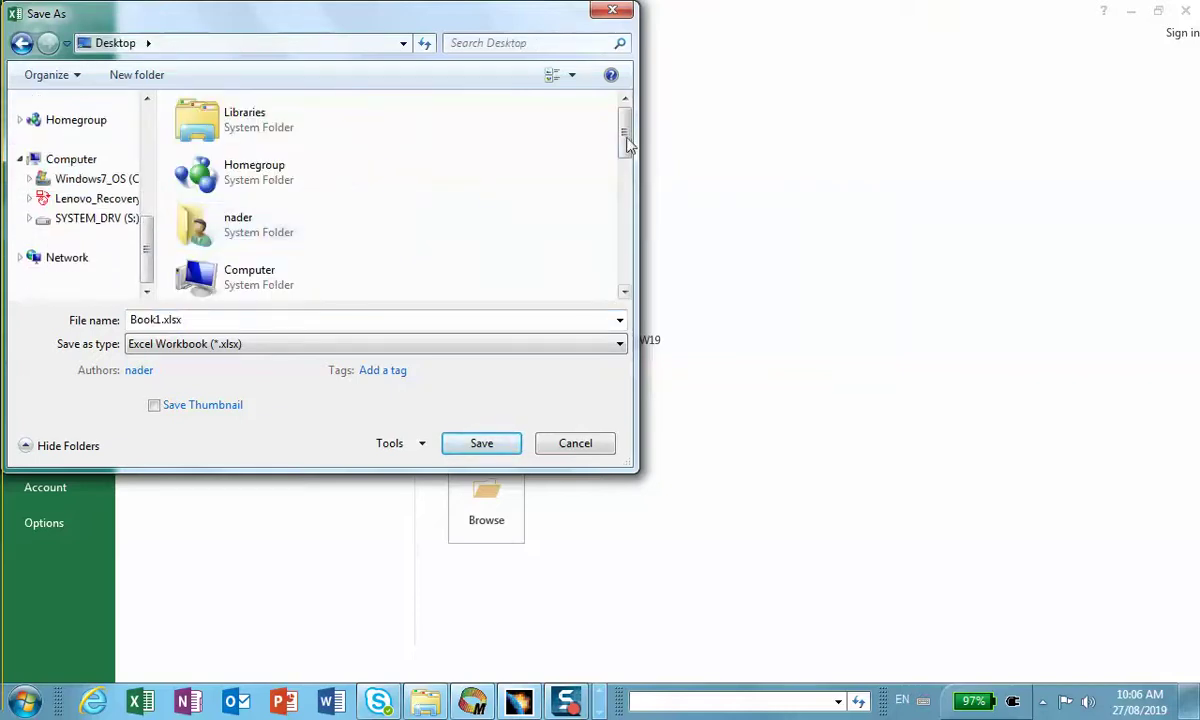
drag(626, 140, 624, 236)
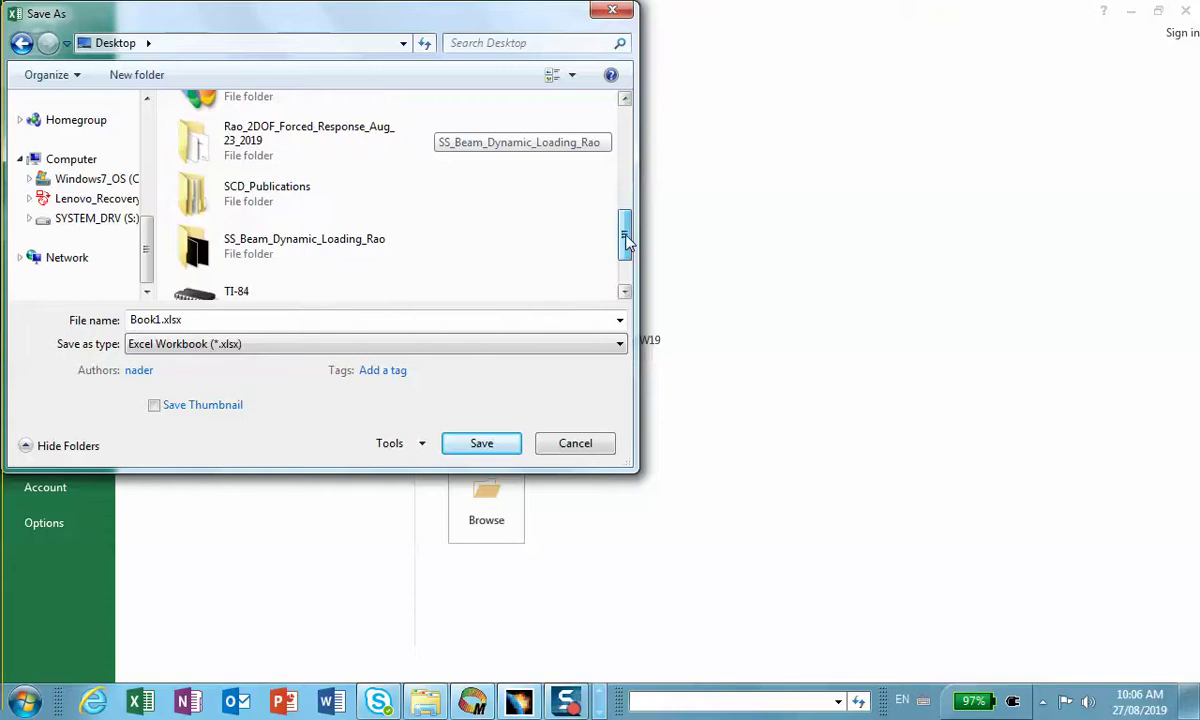
double_click(340, 242)
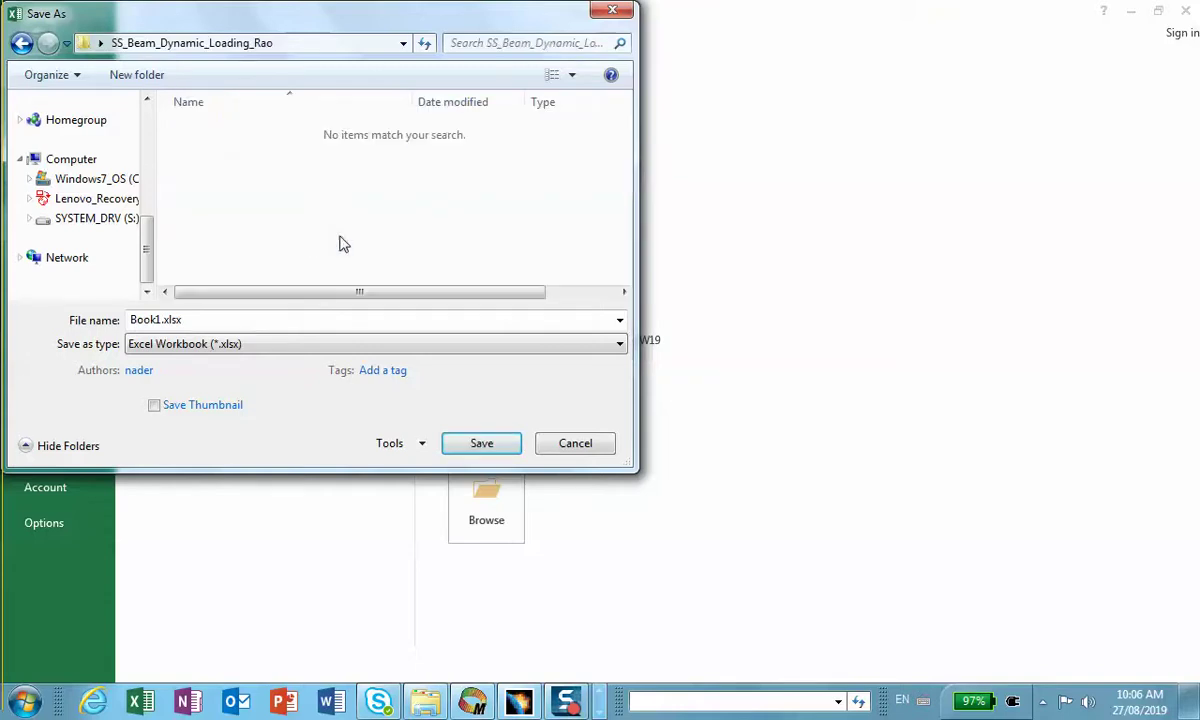
click(483, 445)
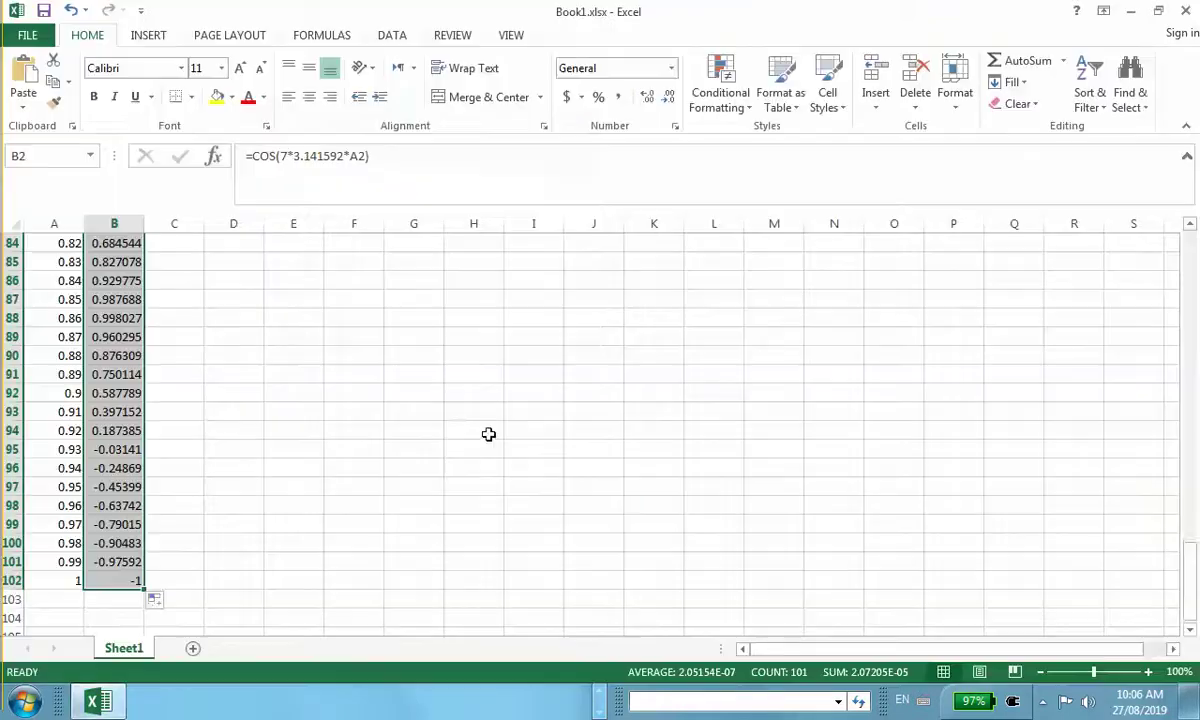
Close Excel, switch to CATIA V5 and maximize the Analysis1 document.
click(1186, 11)
click(536, 704)
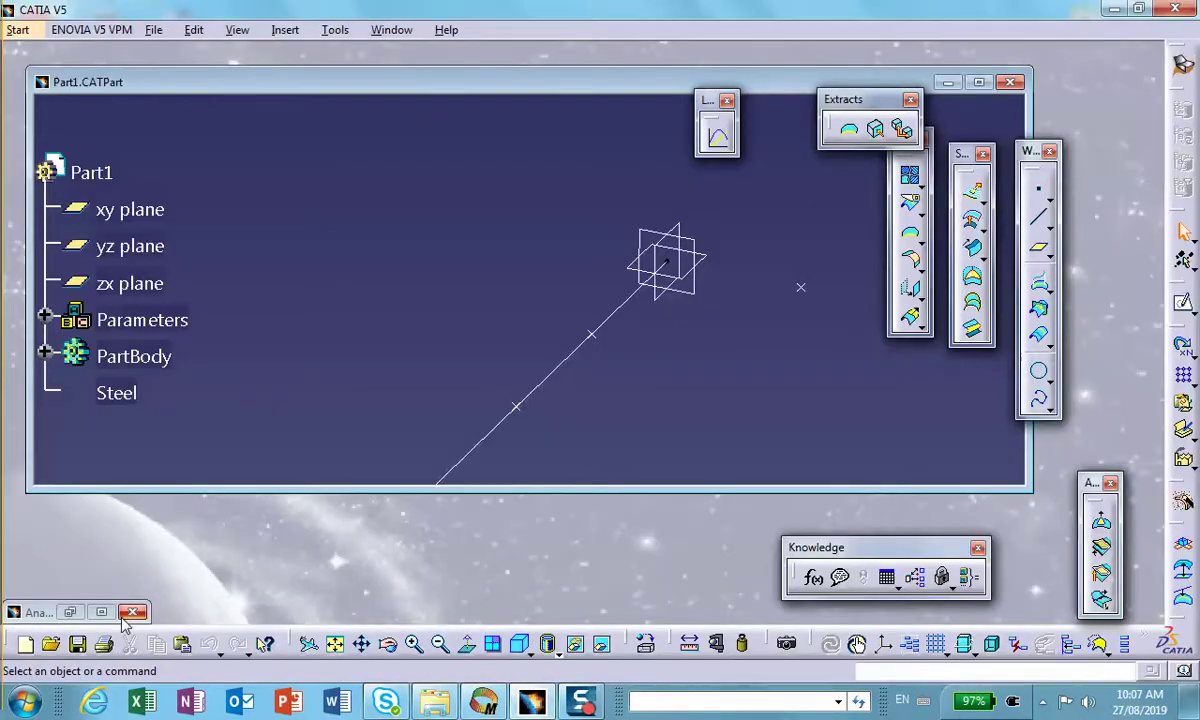
click(100, 613)
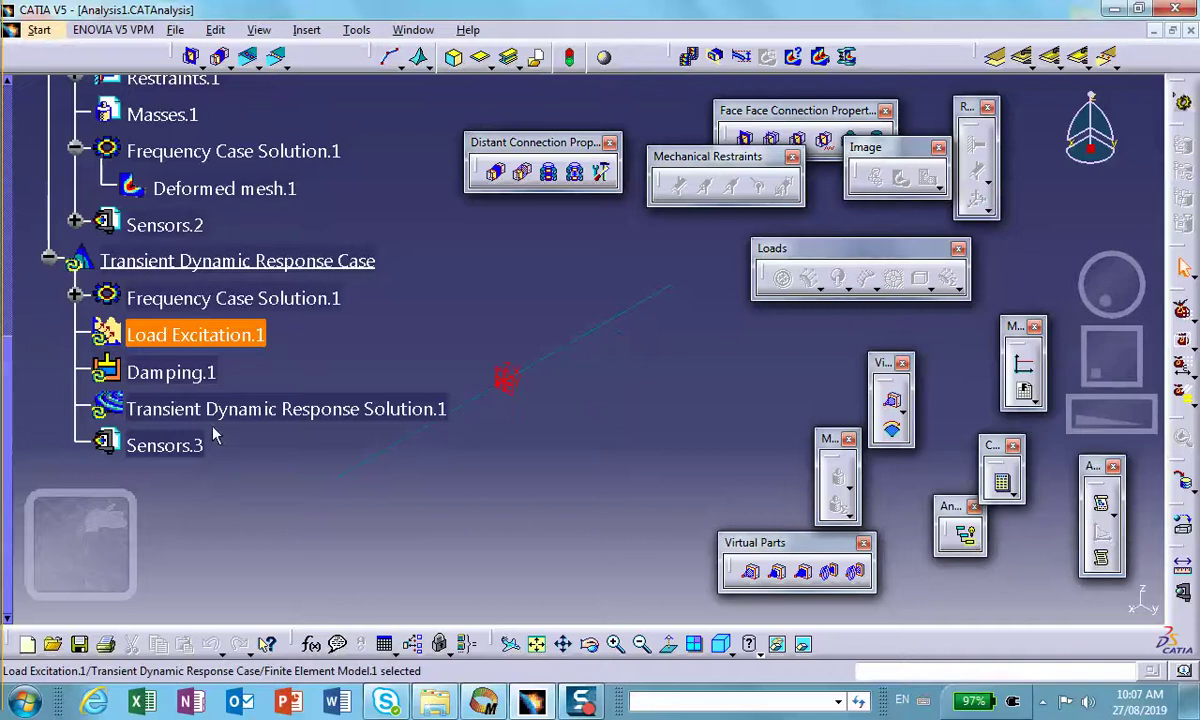
Assign the static case's Loads.1 as the selected load of Load Excitation.1 in the transient case.
double_click(190, 337)
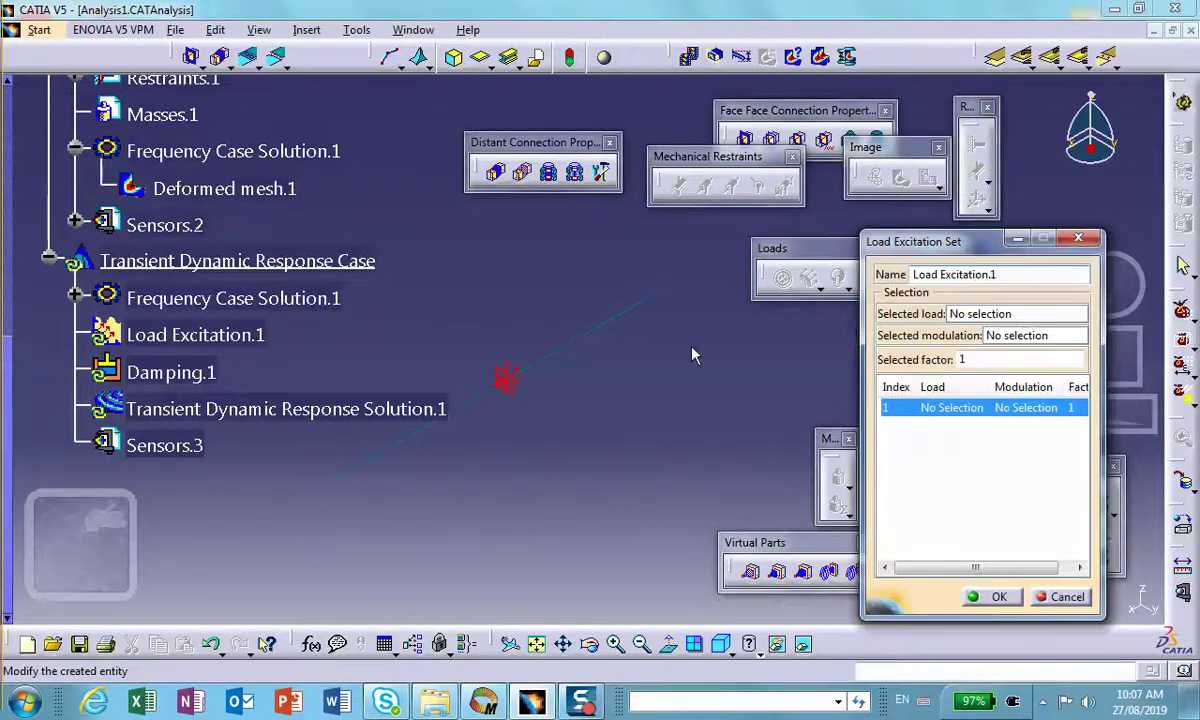
click(952, 314)
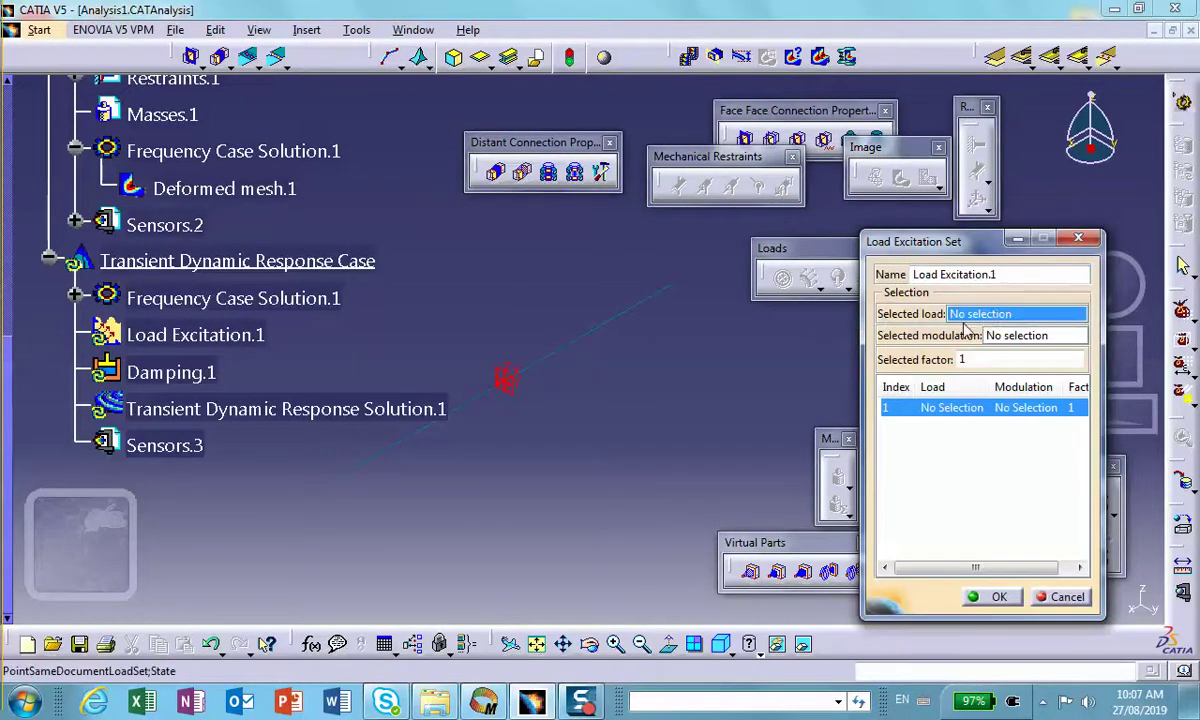
scroll(340, 230, up, 2)
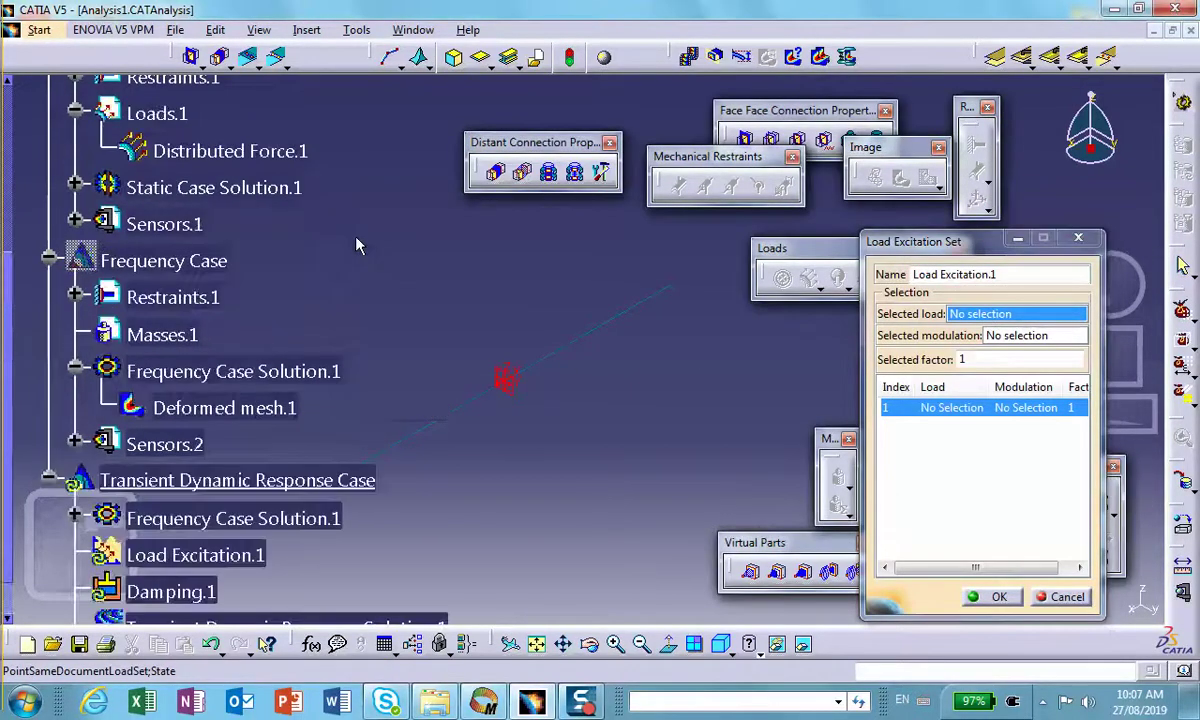
click(233, 148)
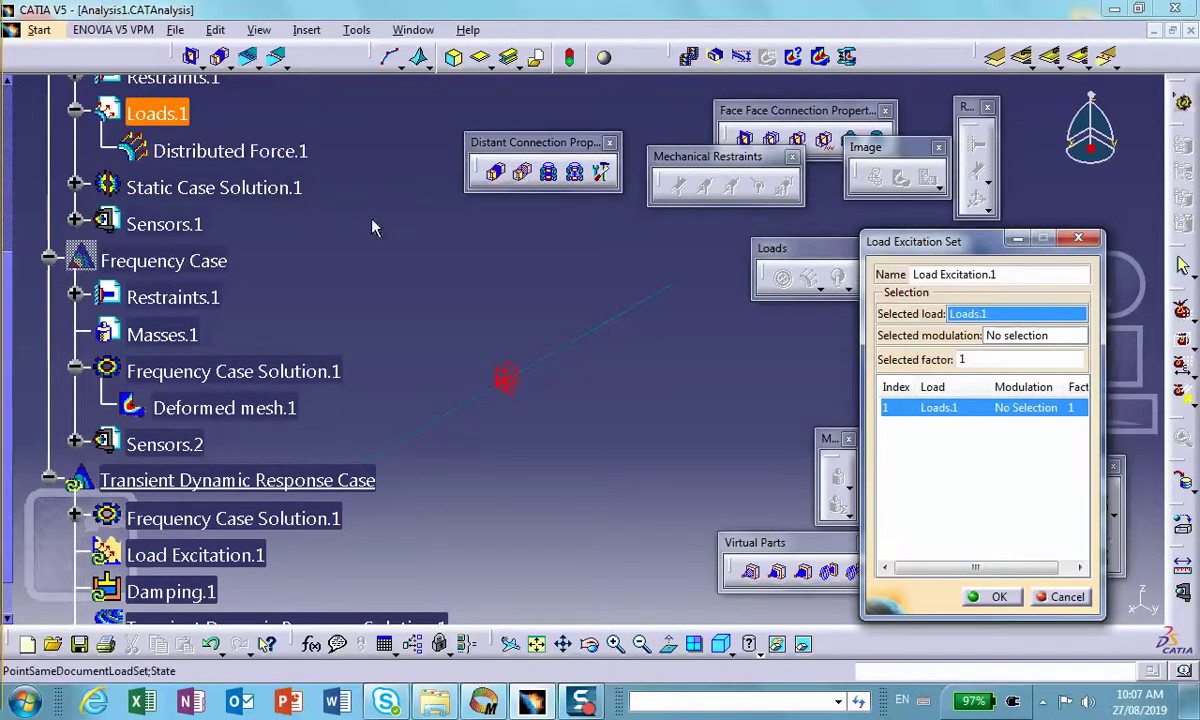
click(1005, 336)
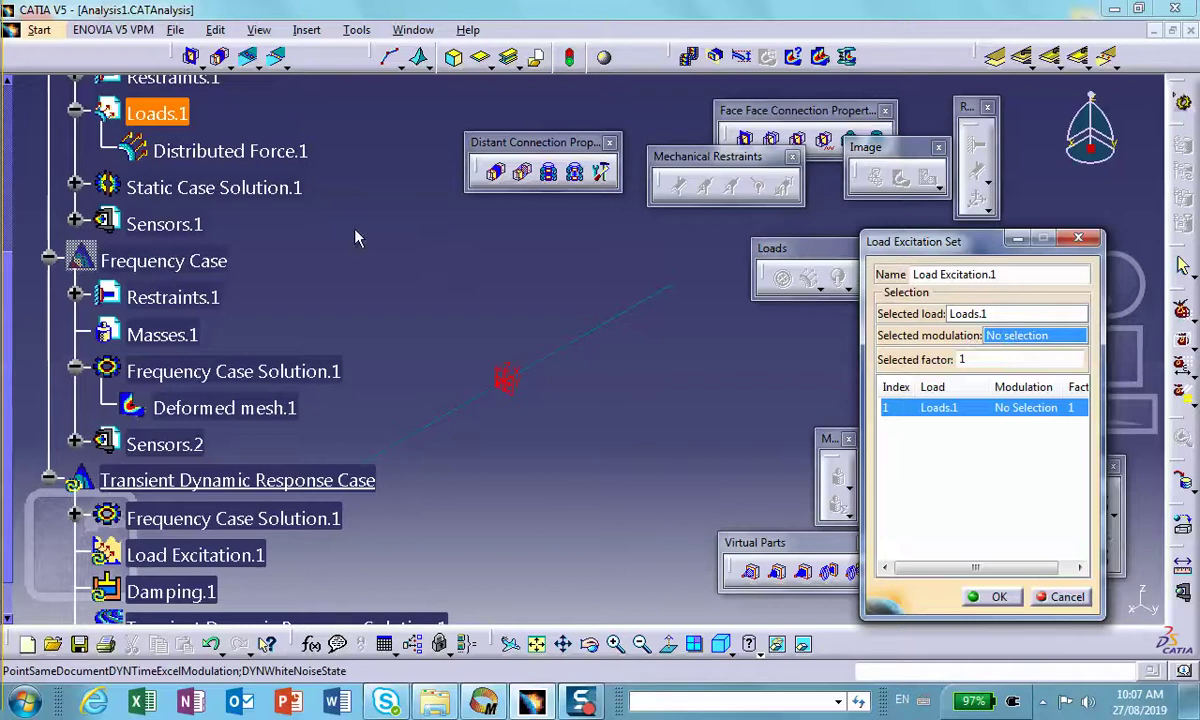
scroll(357, 239, up, 5)
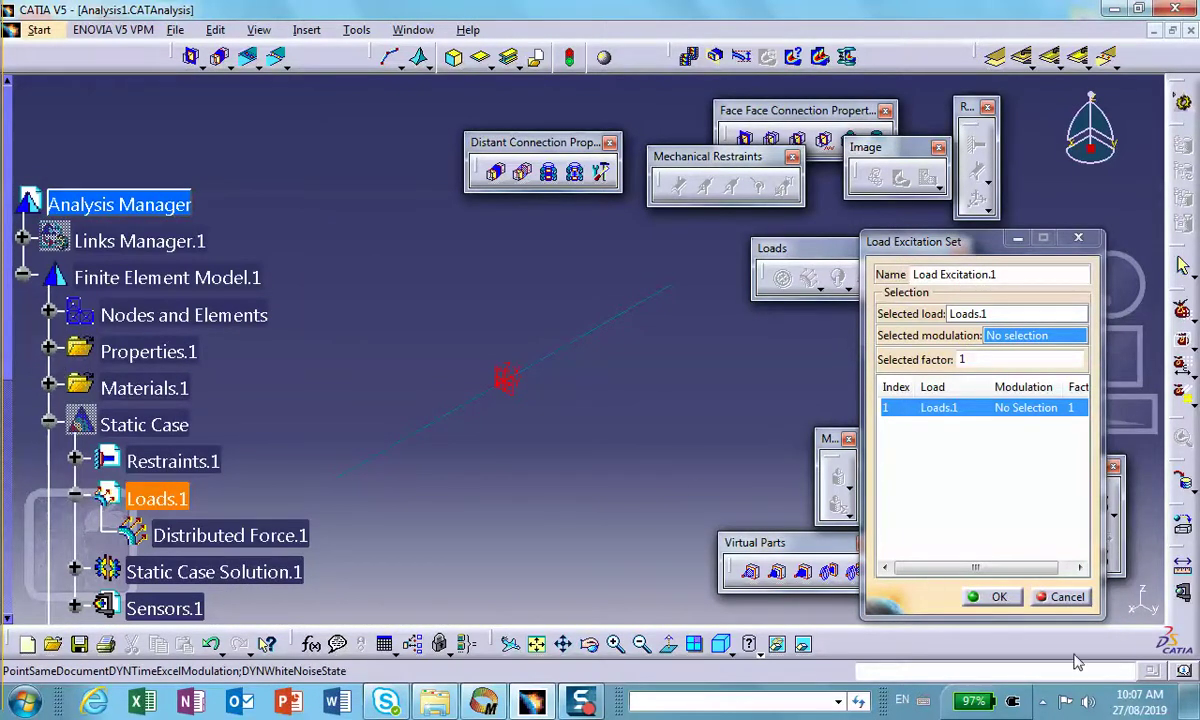
click(999, 596)
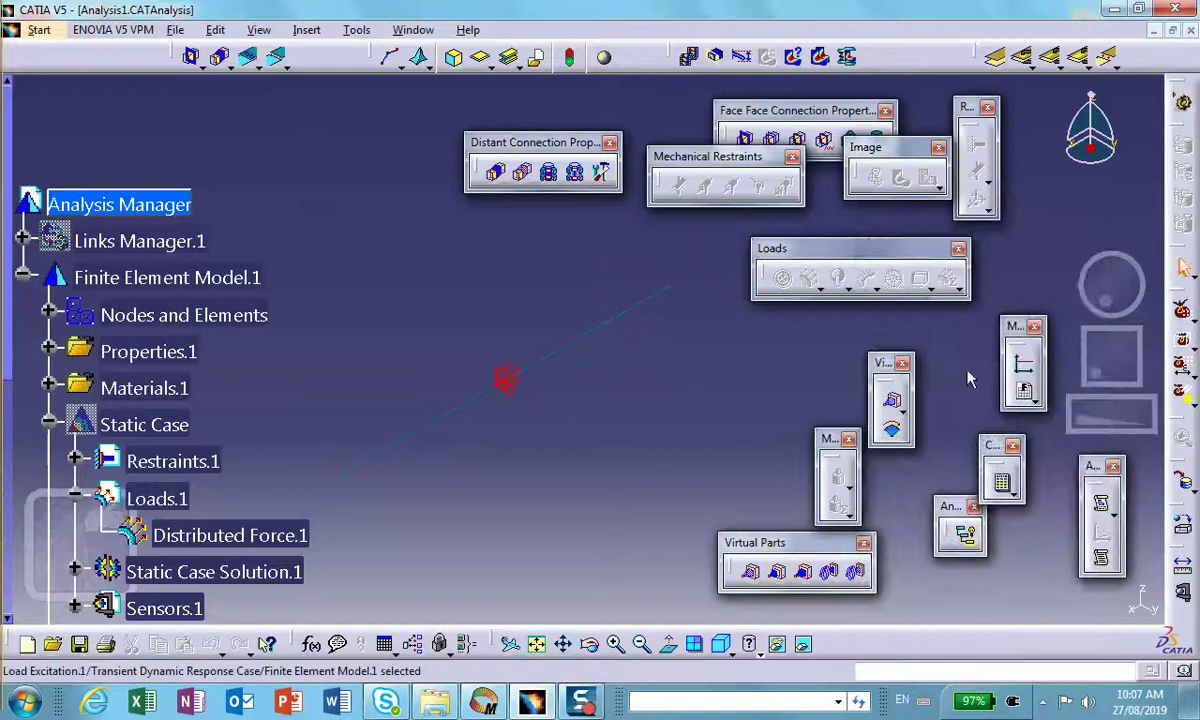
Create a time modulation from the file Book1.xlsx in the SS_Beam_Dynamic_Loading_Rao folder.
click(1028, 393)
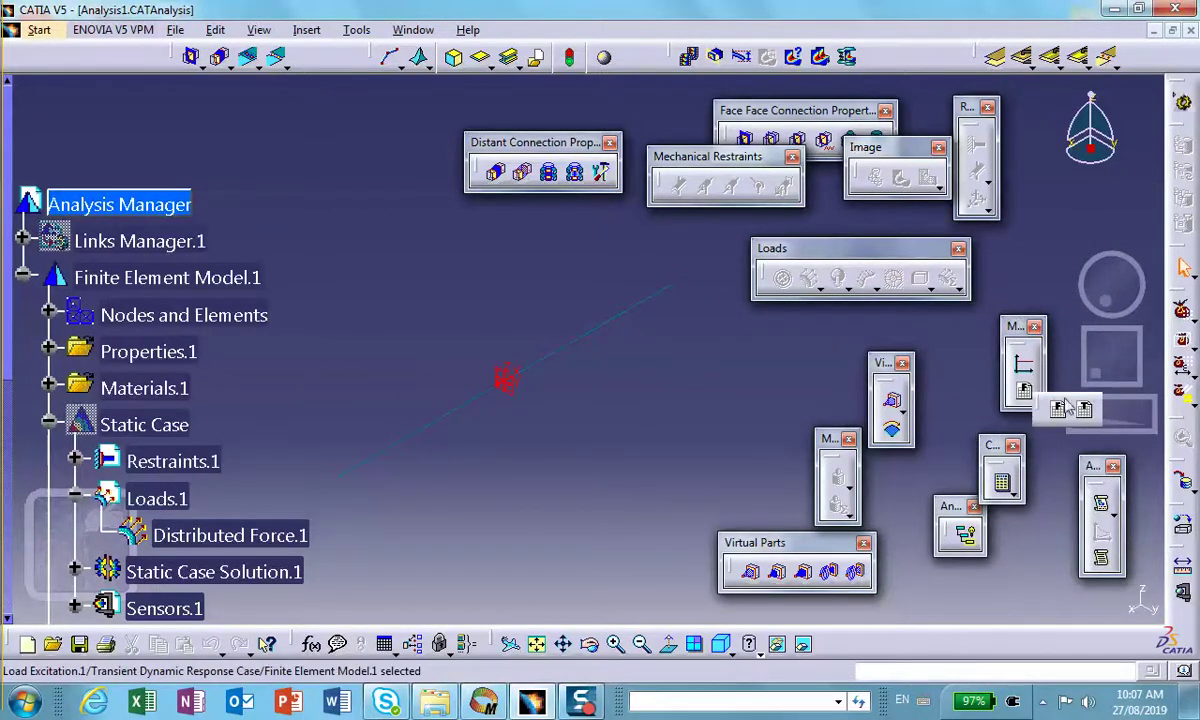
click(1085, 410)
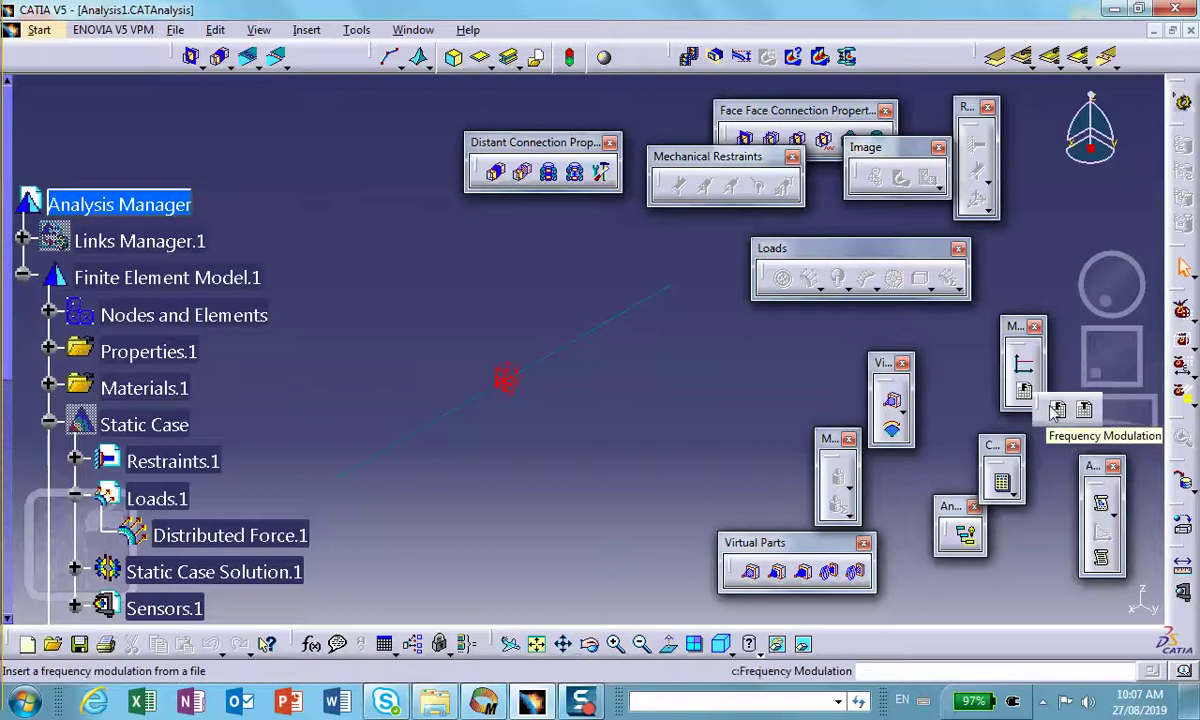
click(1008, 298)
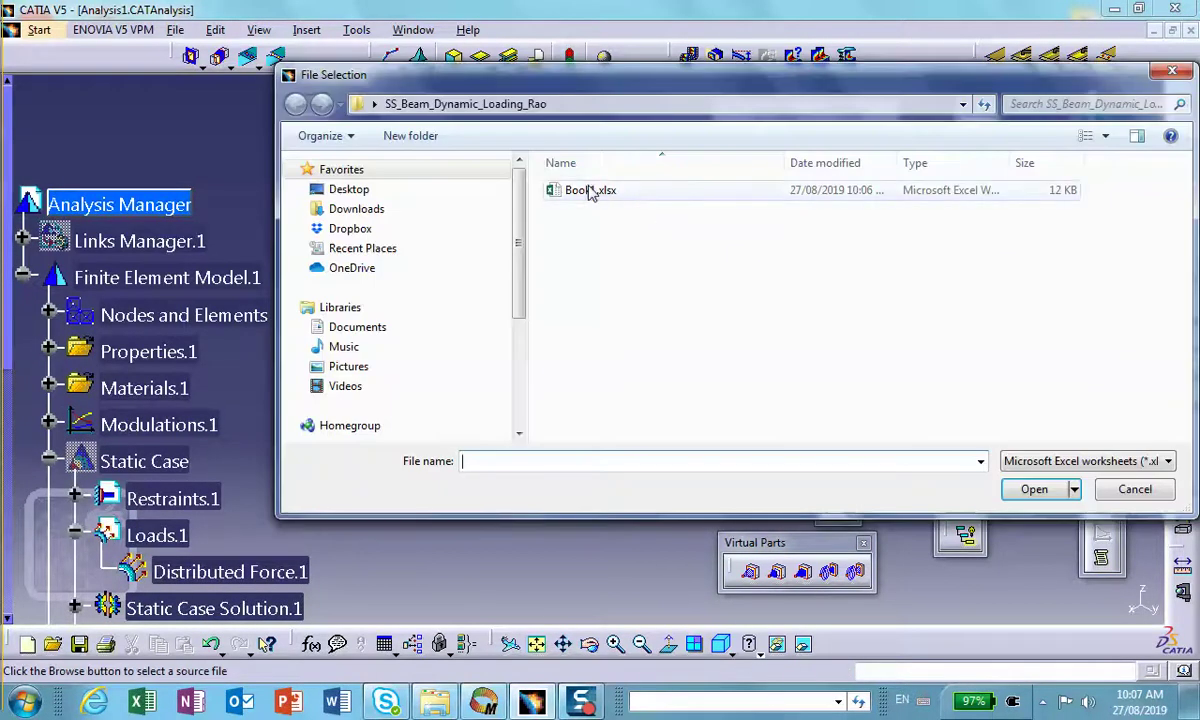
click(590, 191)
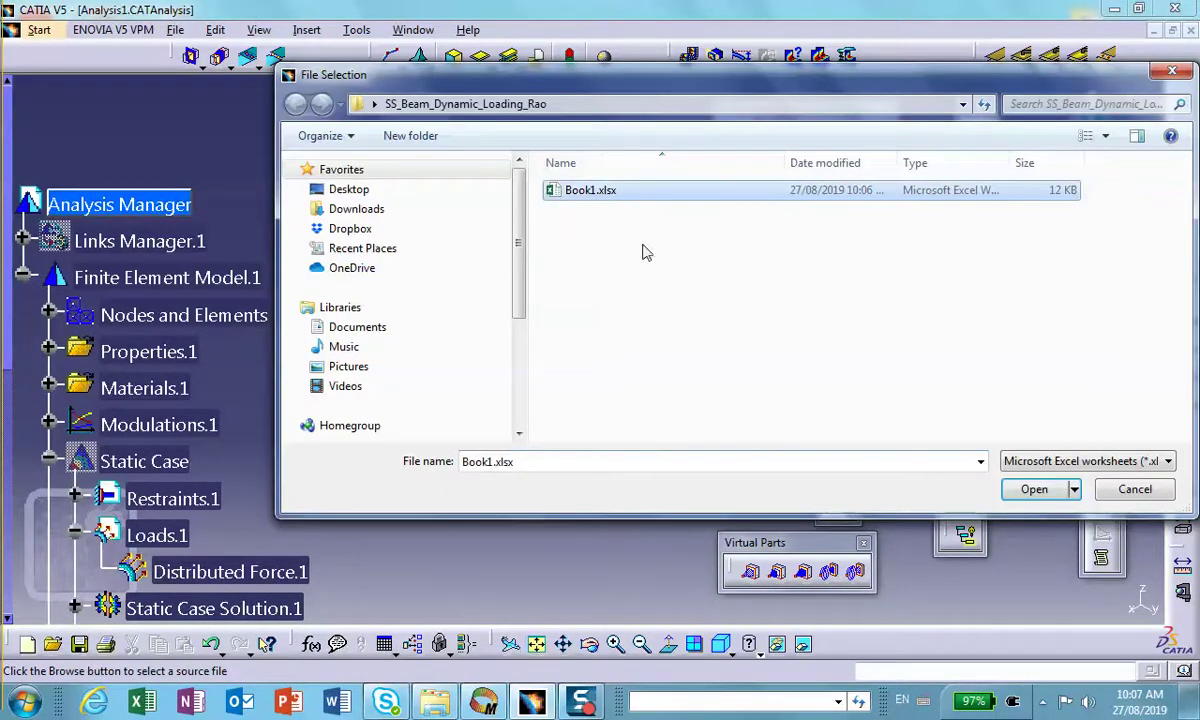
click(1034, 490)
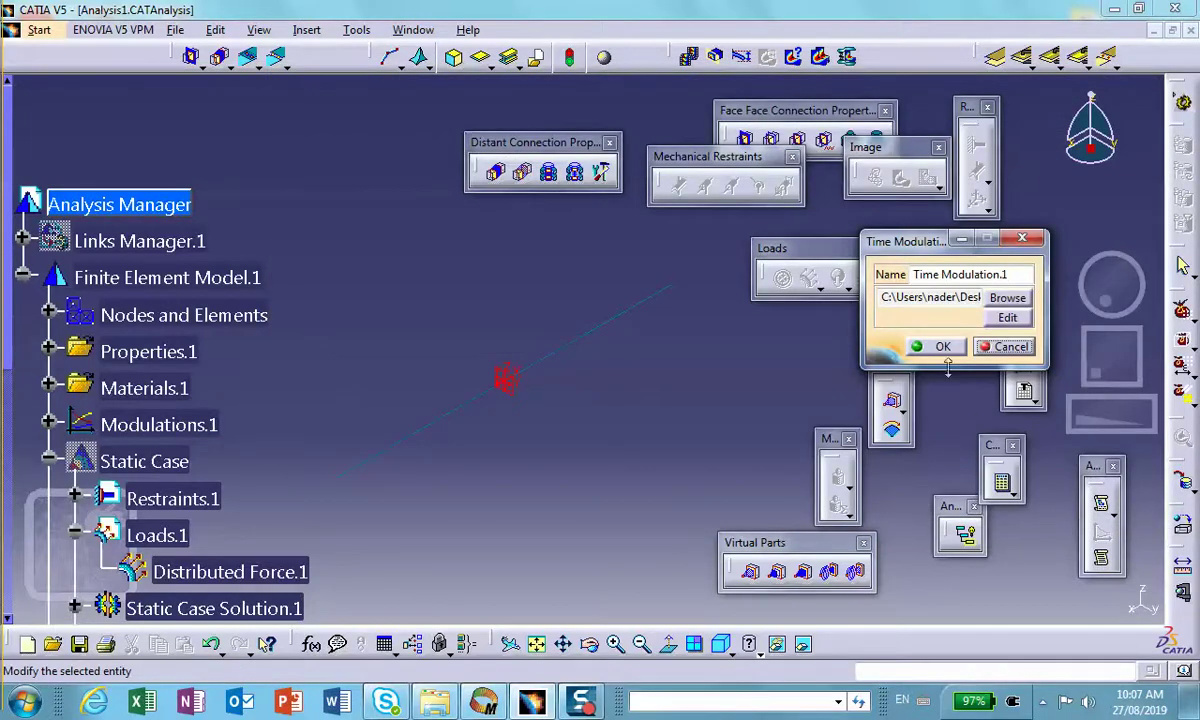
click(935, 346)
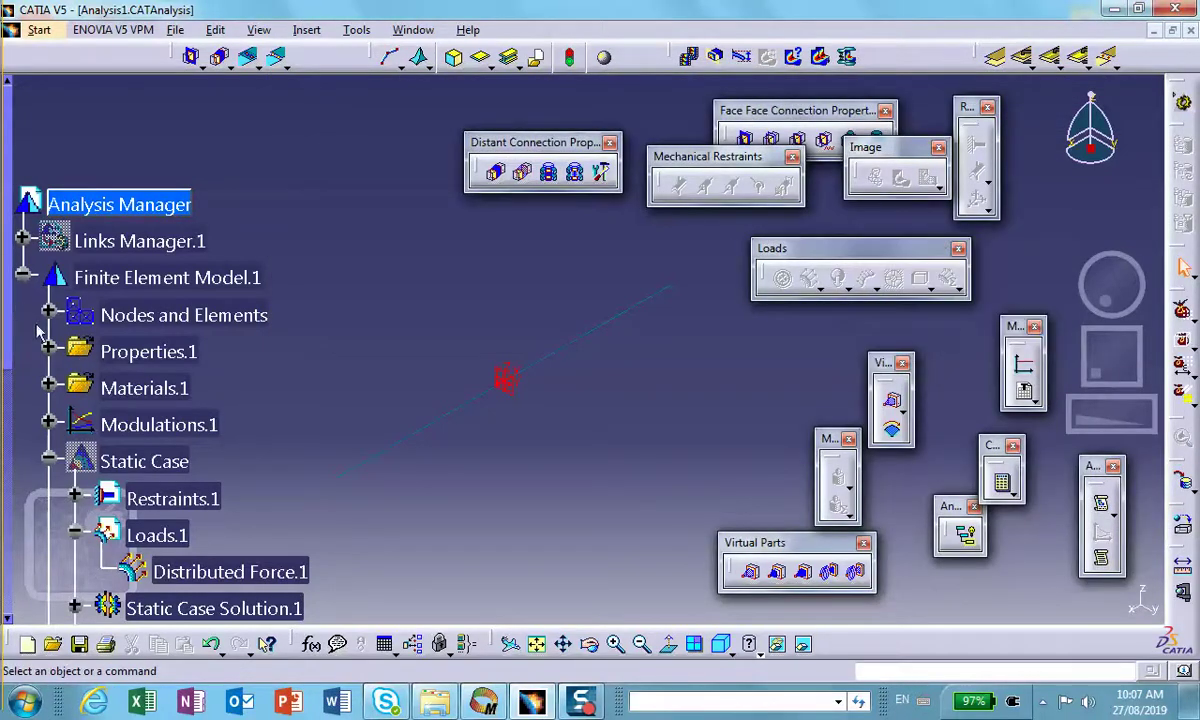
Assign the static case's Loads.1 and Time Modulation.1 to Load Excitation.1 in the transient case, keeping the factor at 1.
click(48, 421)
scroll(310, 400, down, 3)
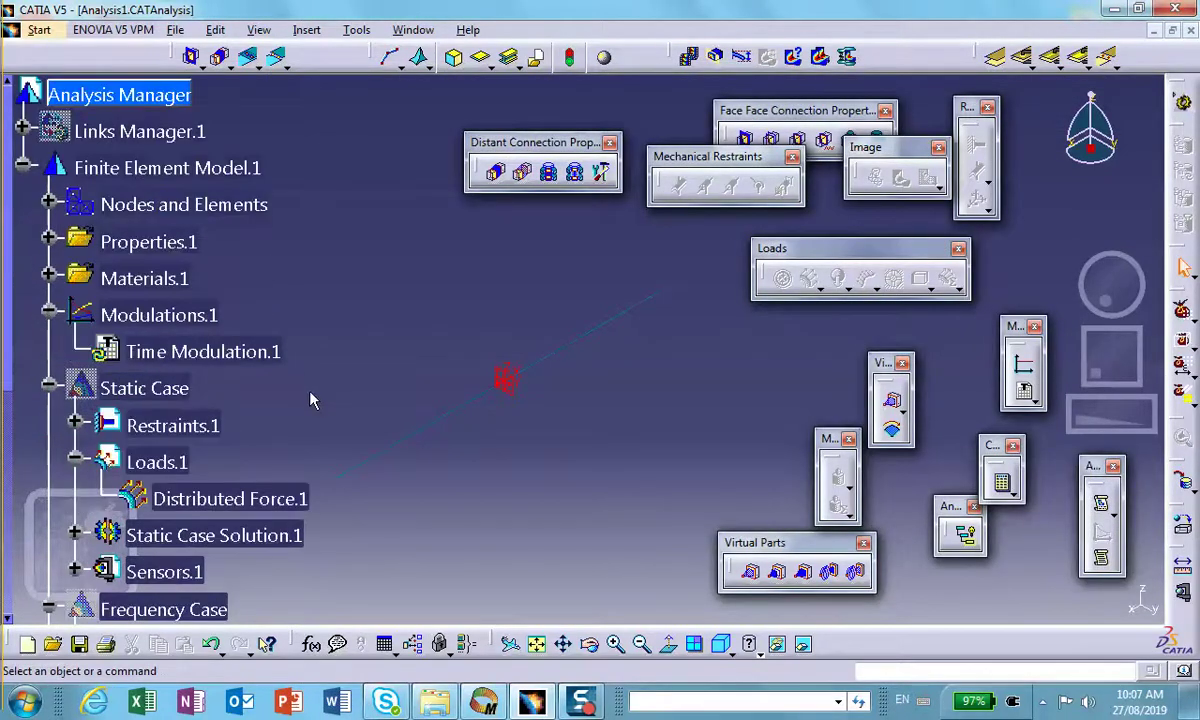
scroll(300, 370, down, 15)
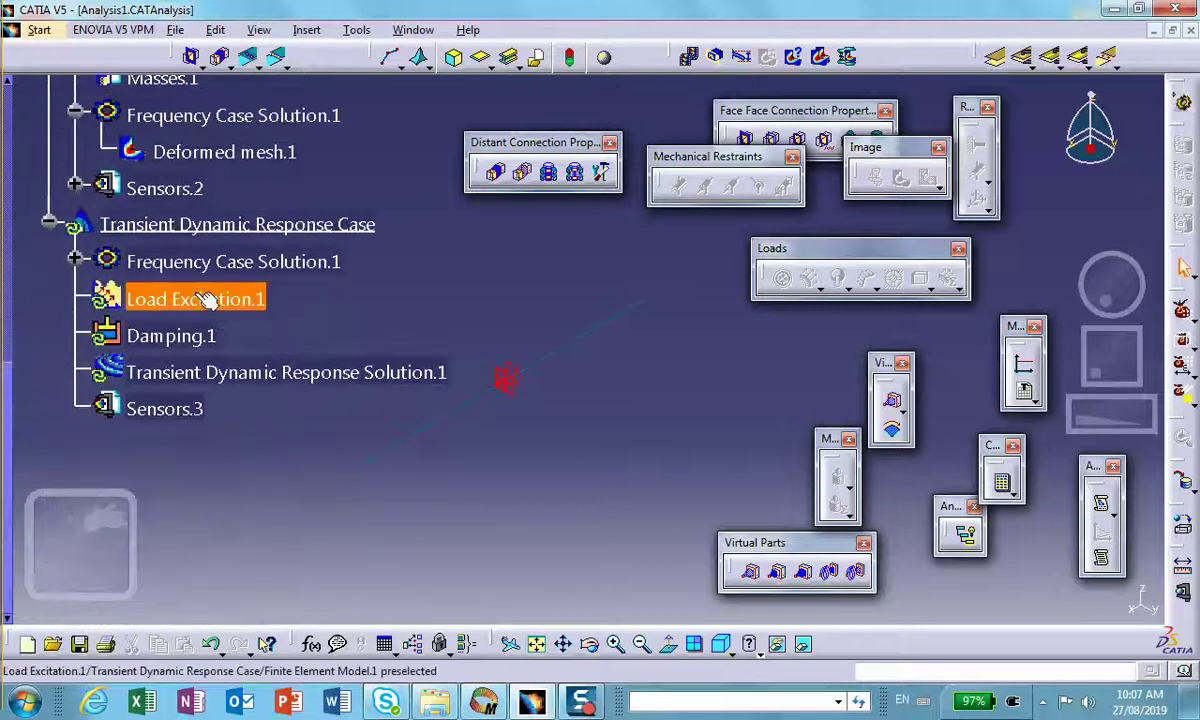
double_click(205, 300)
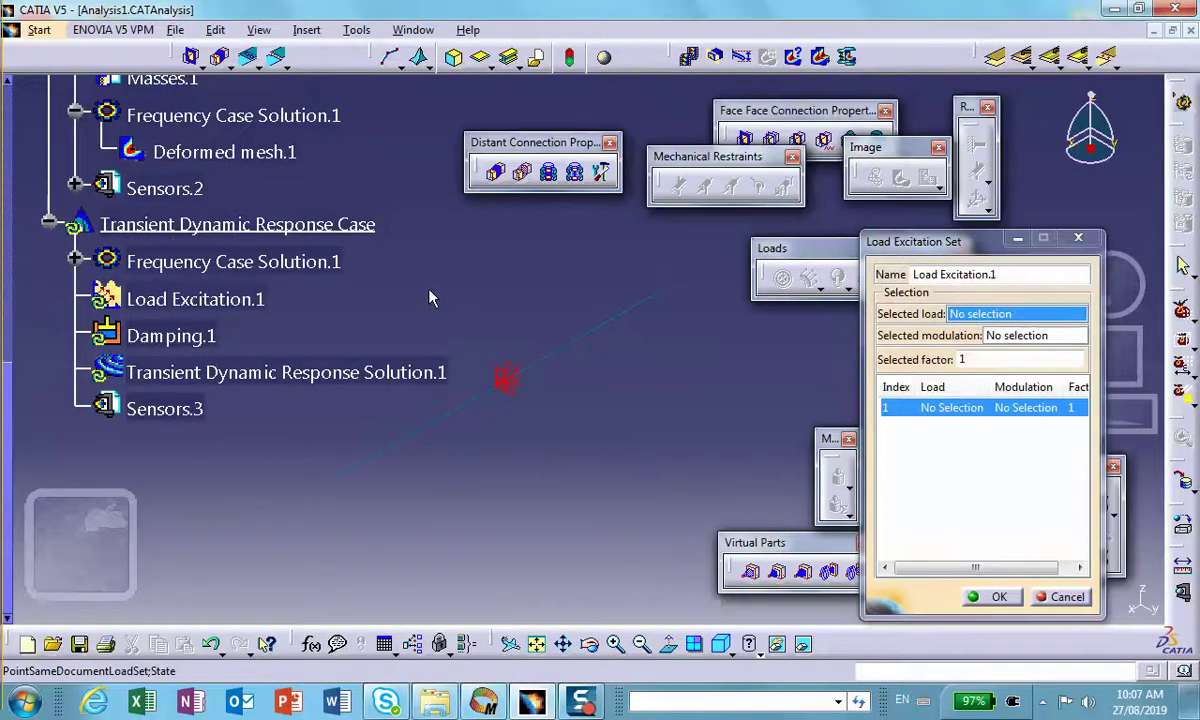
scroll(405, 280, up, 5)
scroll(243, 187, up, 3)
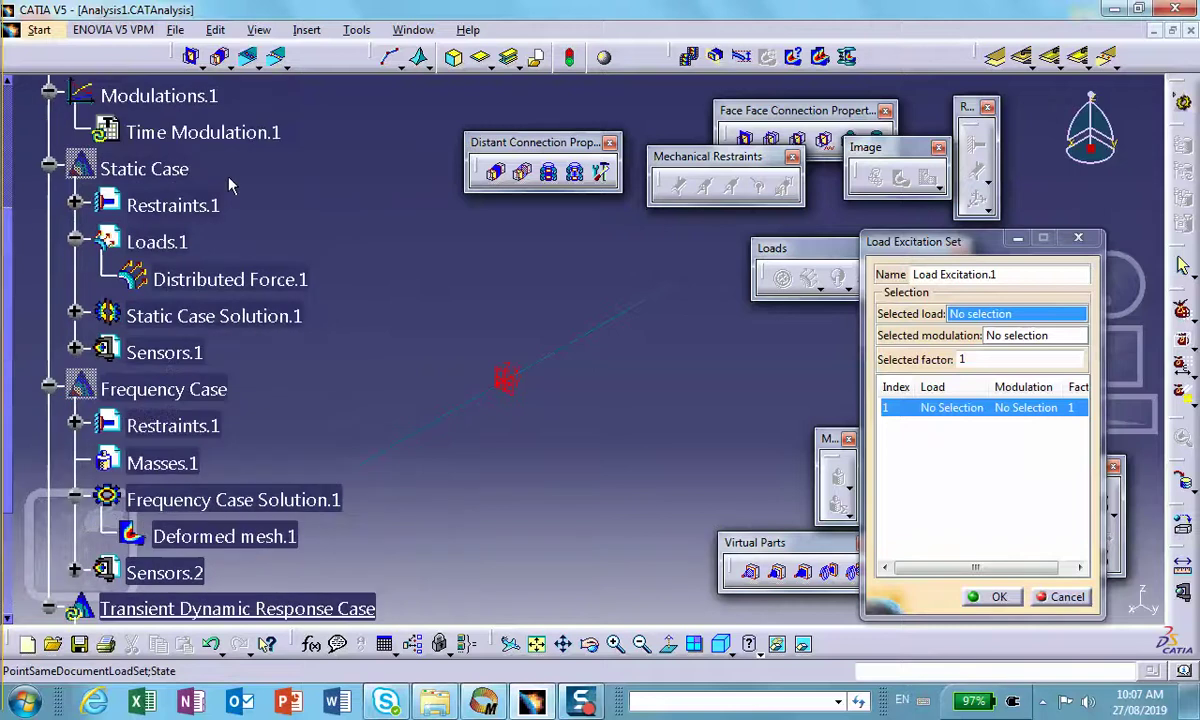
click(160, 243)
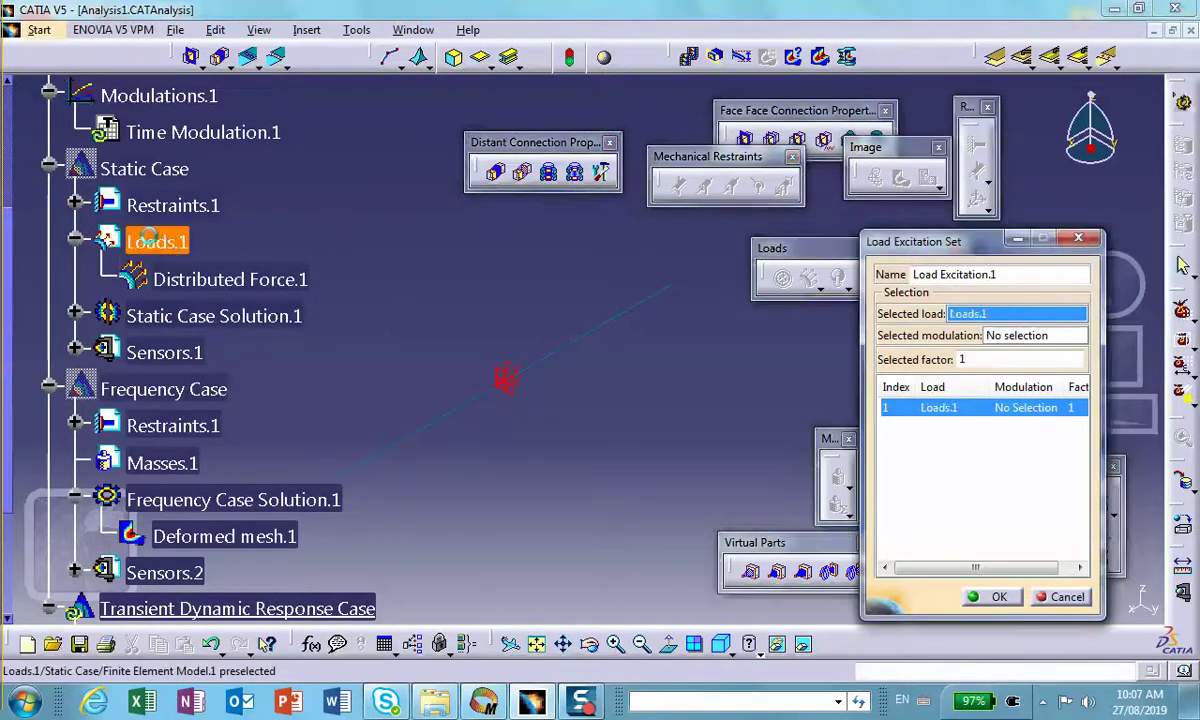
click(1003, 338)
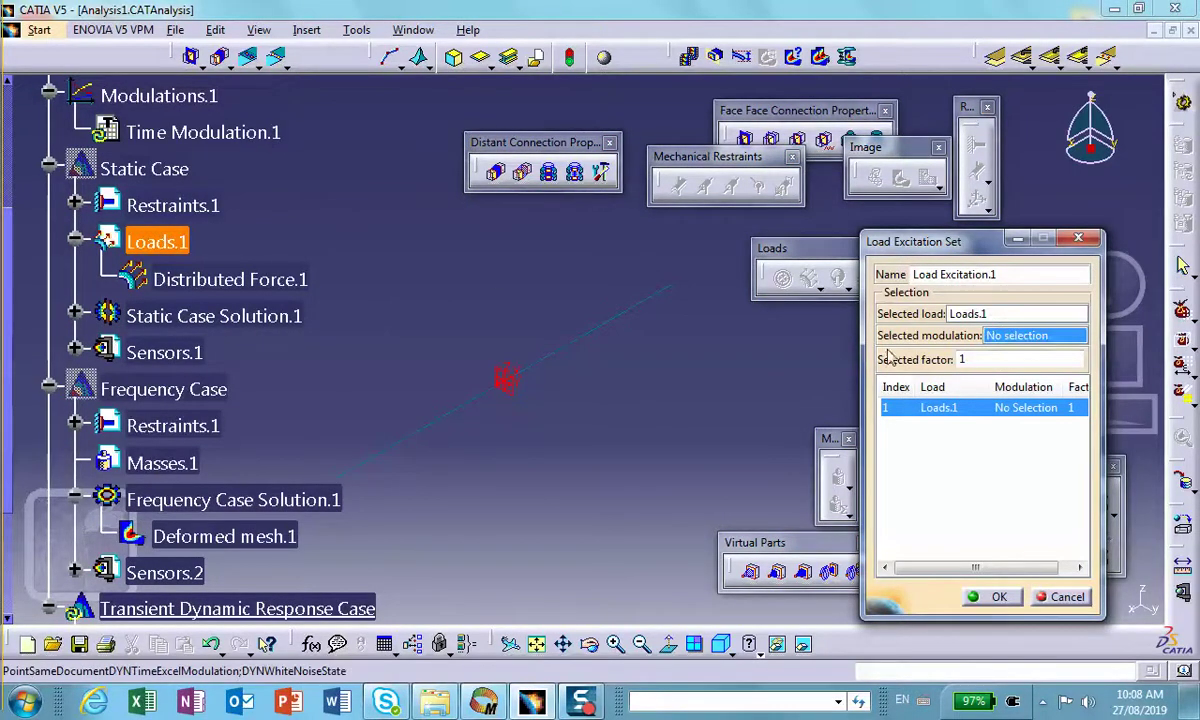
click(223, 133)
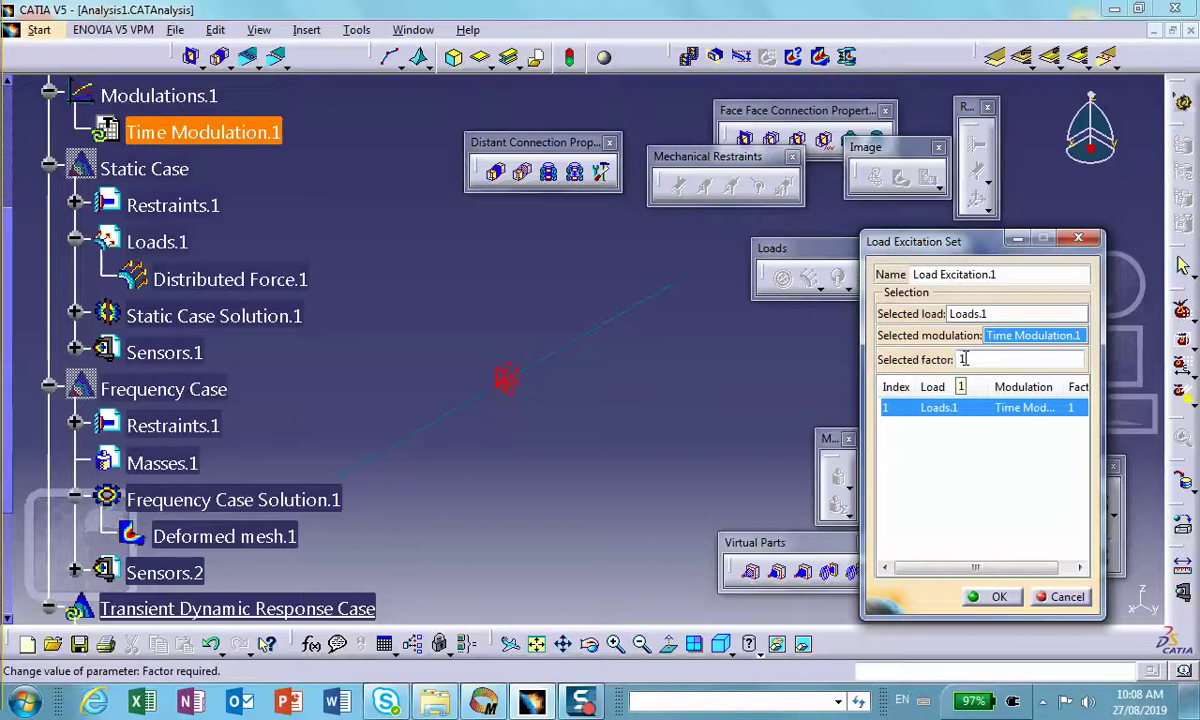
click(999, 598)
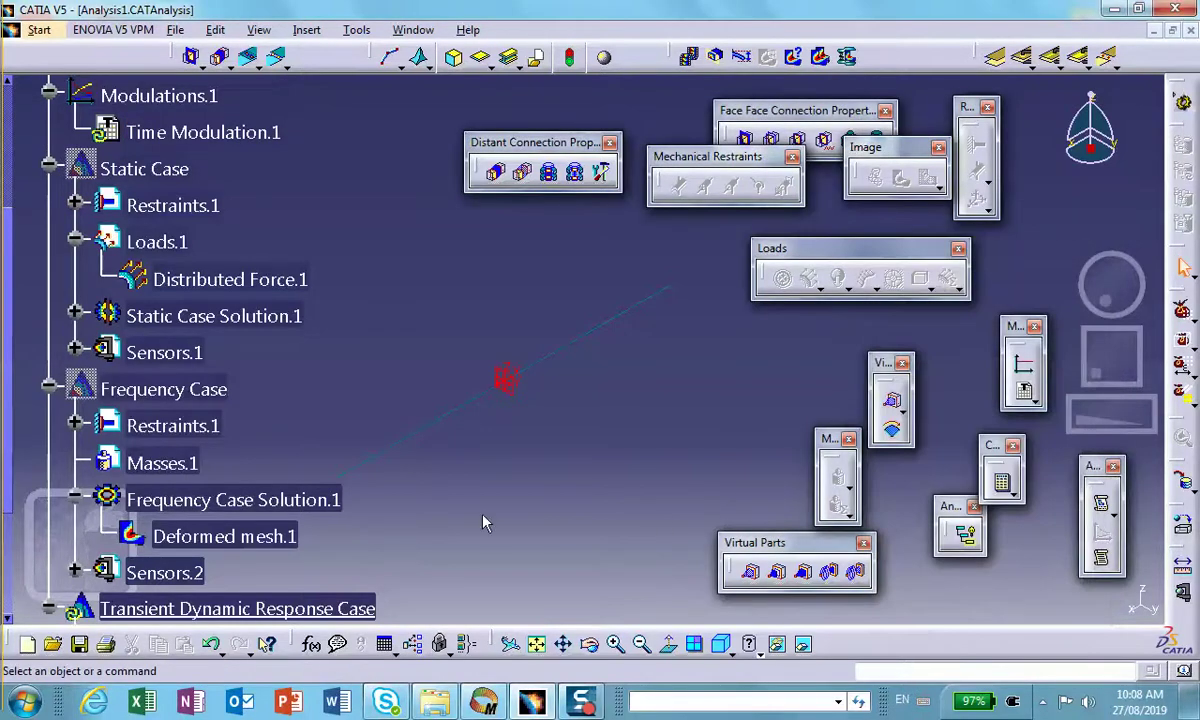
Set Transient Dynamic Response Solution.1 to a maximum sampling of 1 s with 200 steps.
scroll(399, 477, down, 5)
double_click(211, 372)
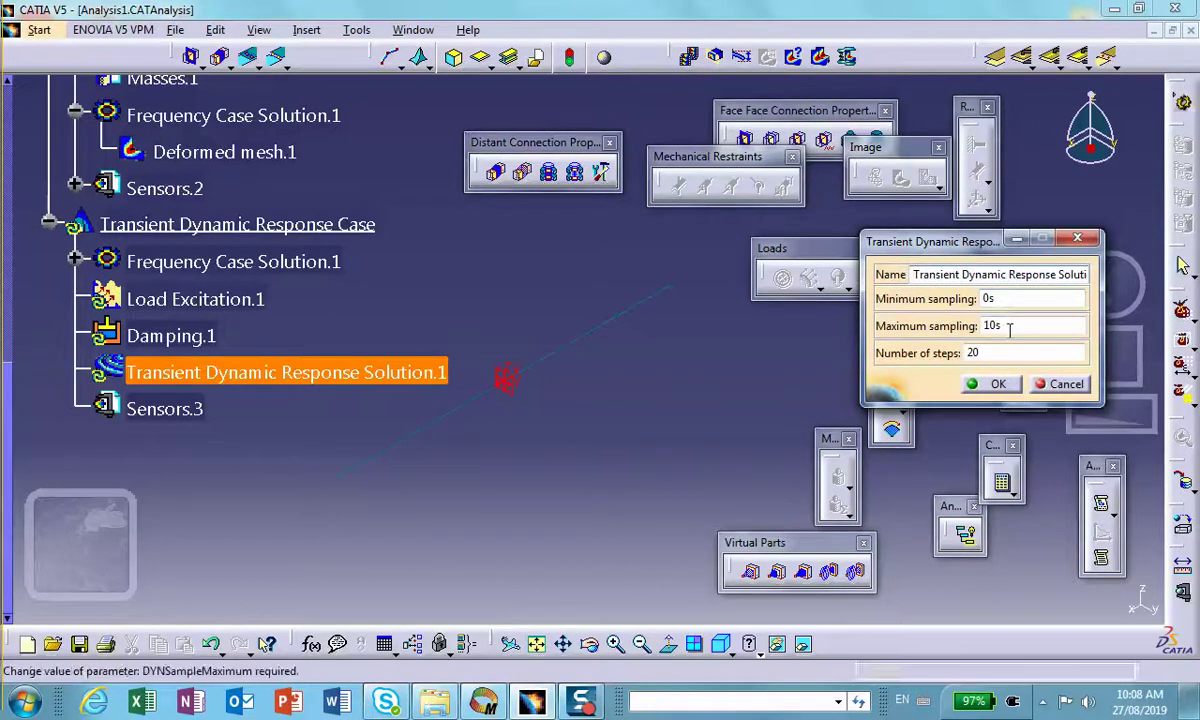
drag(1016, 330, 938, 333)
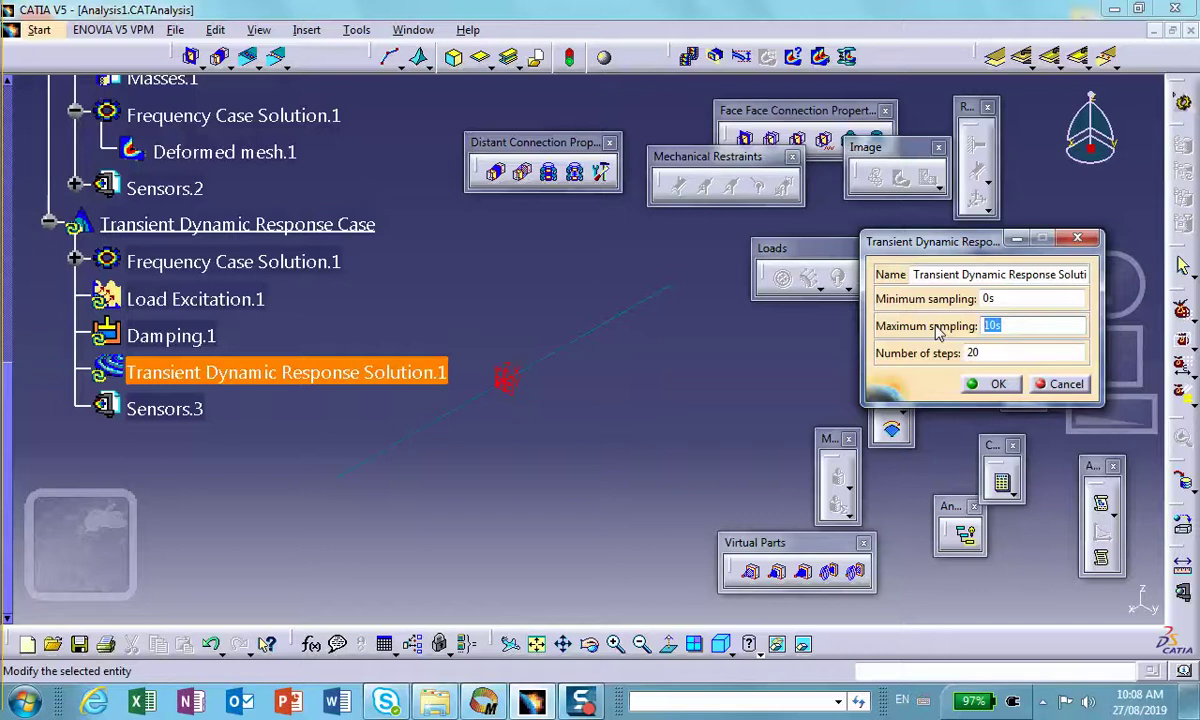
text(1)
click(986, 352)
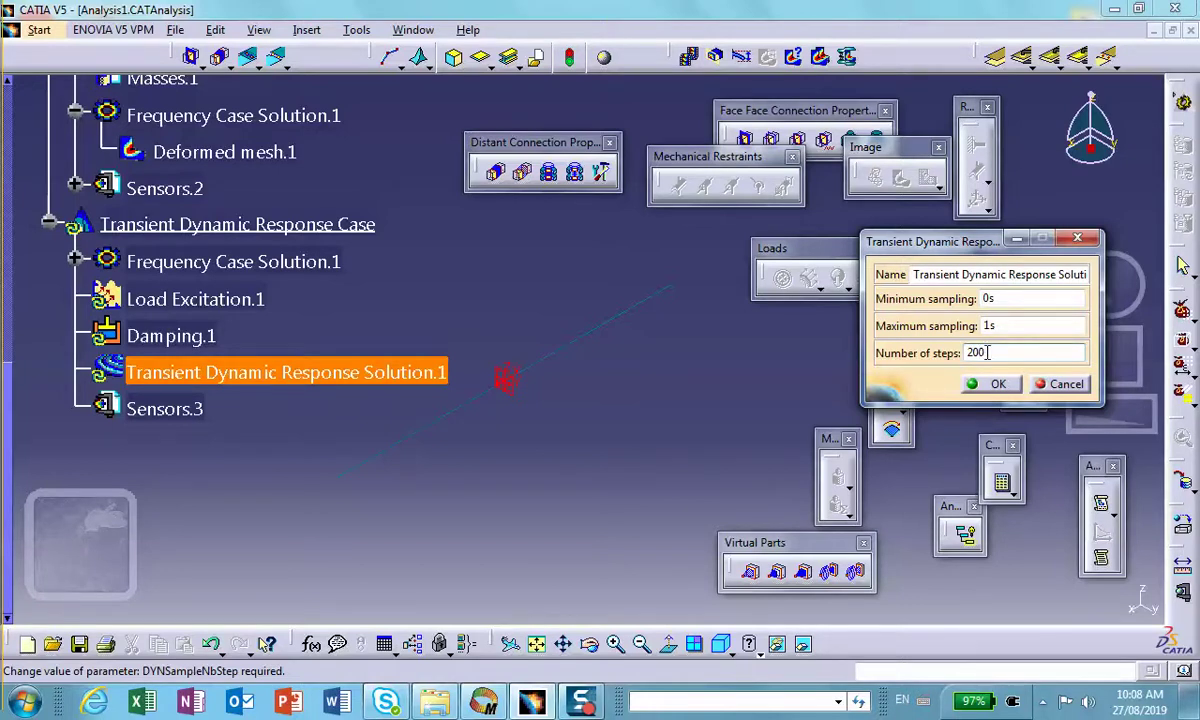
click(996, 384)
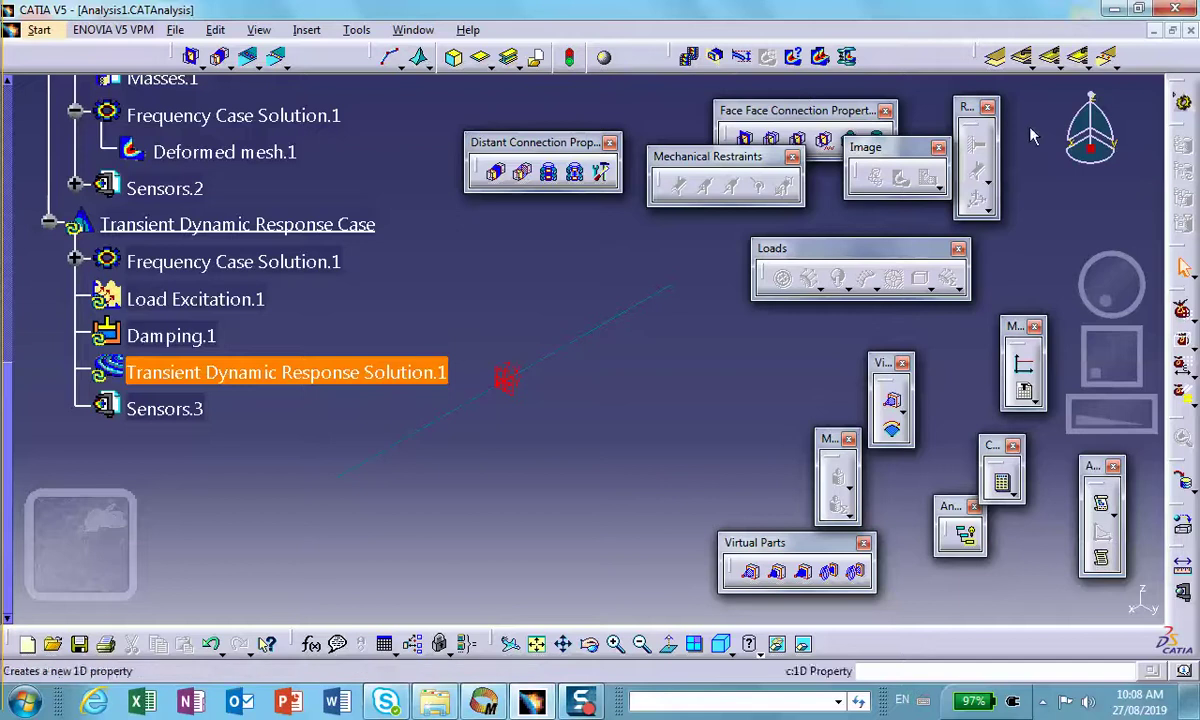
Save the analysis document and run the computation with the All option.
click(79, 644)
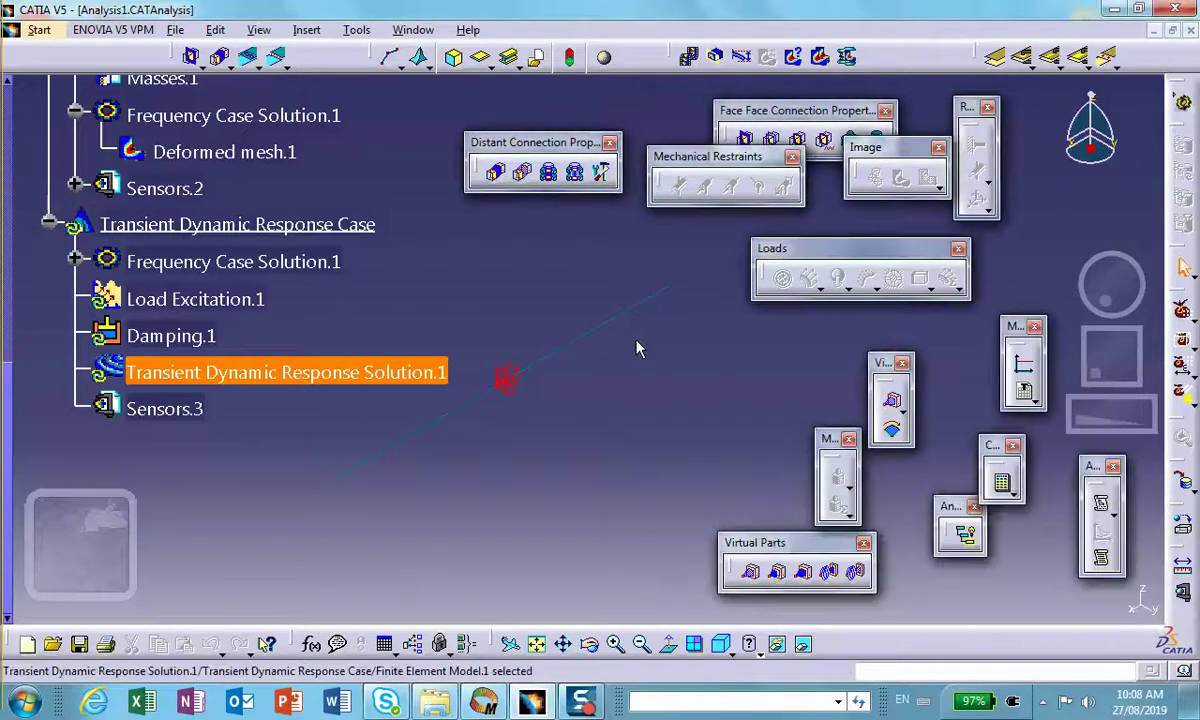
click(640, 367)
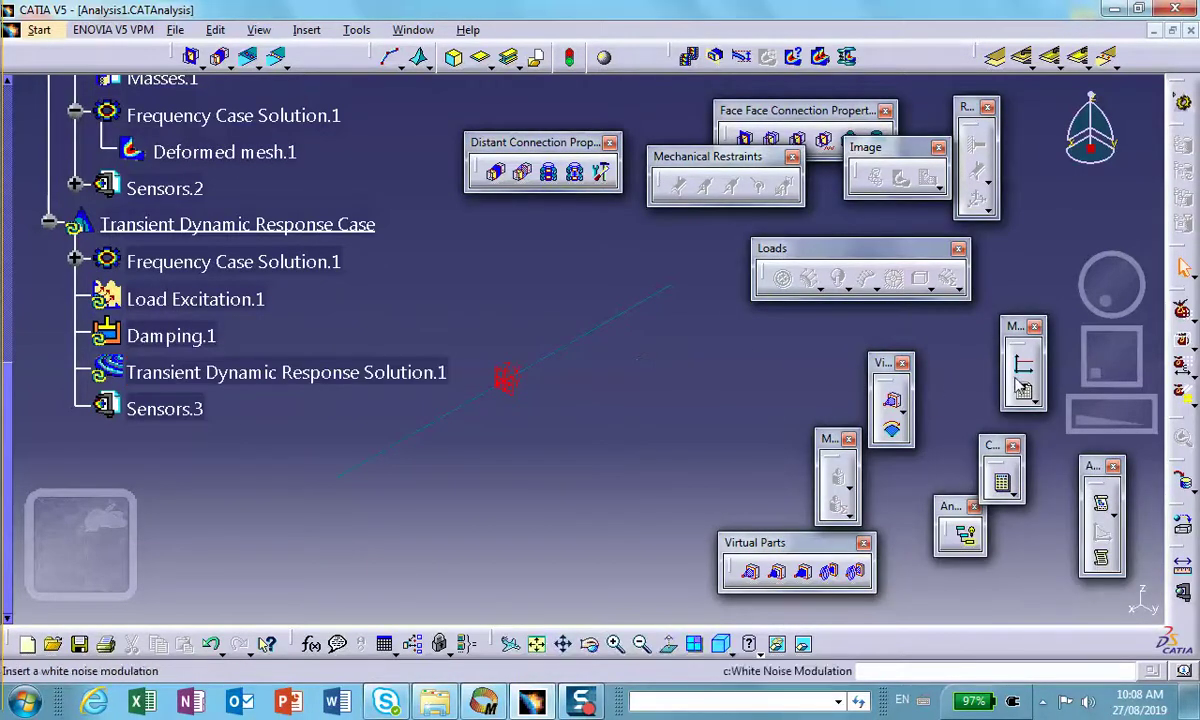
click(1004, 485)
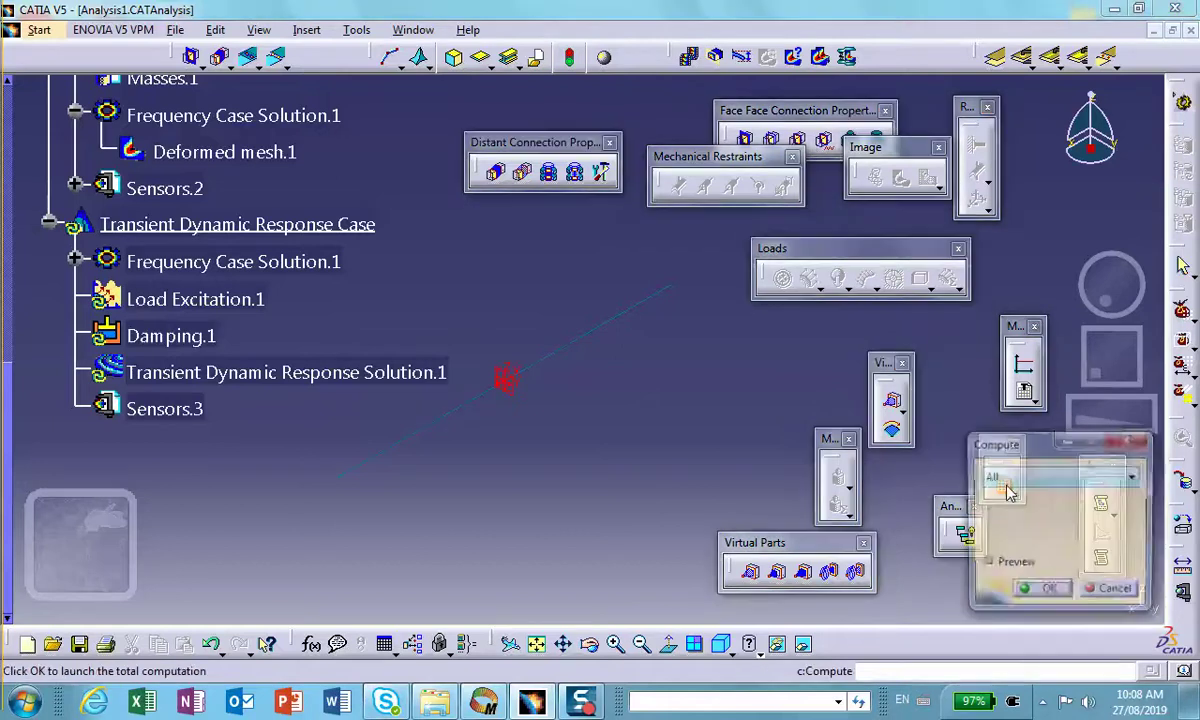
click(1044, 591)
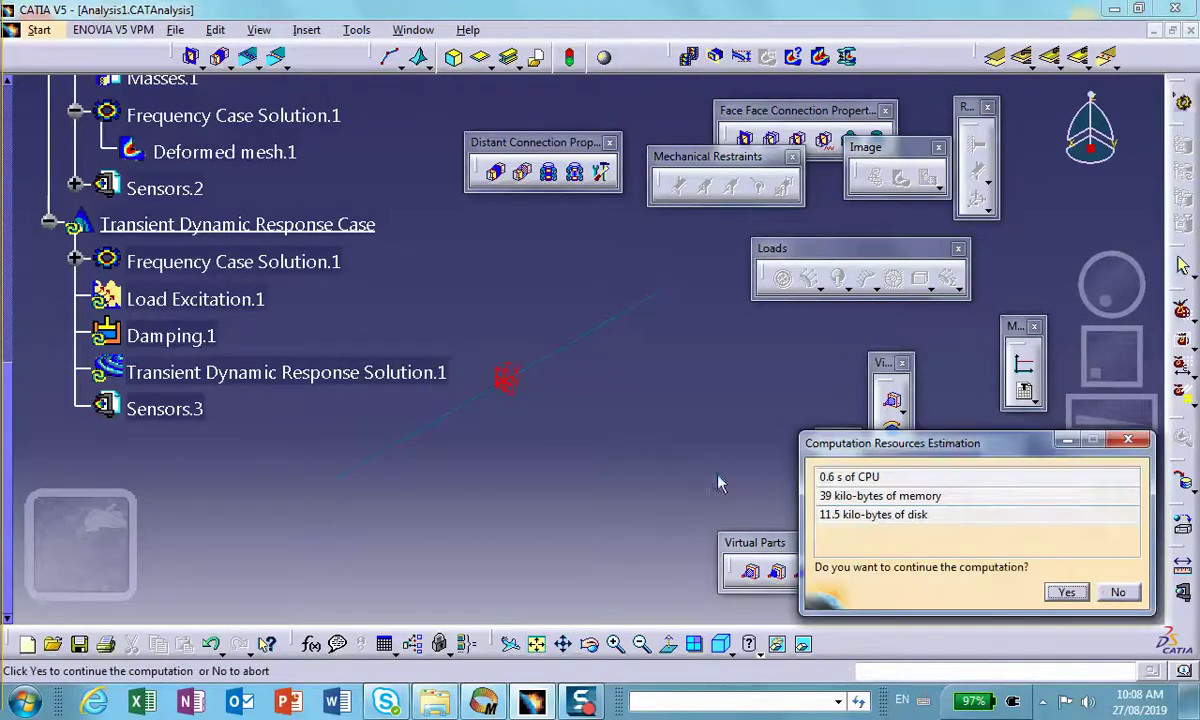
click(1066, 593)
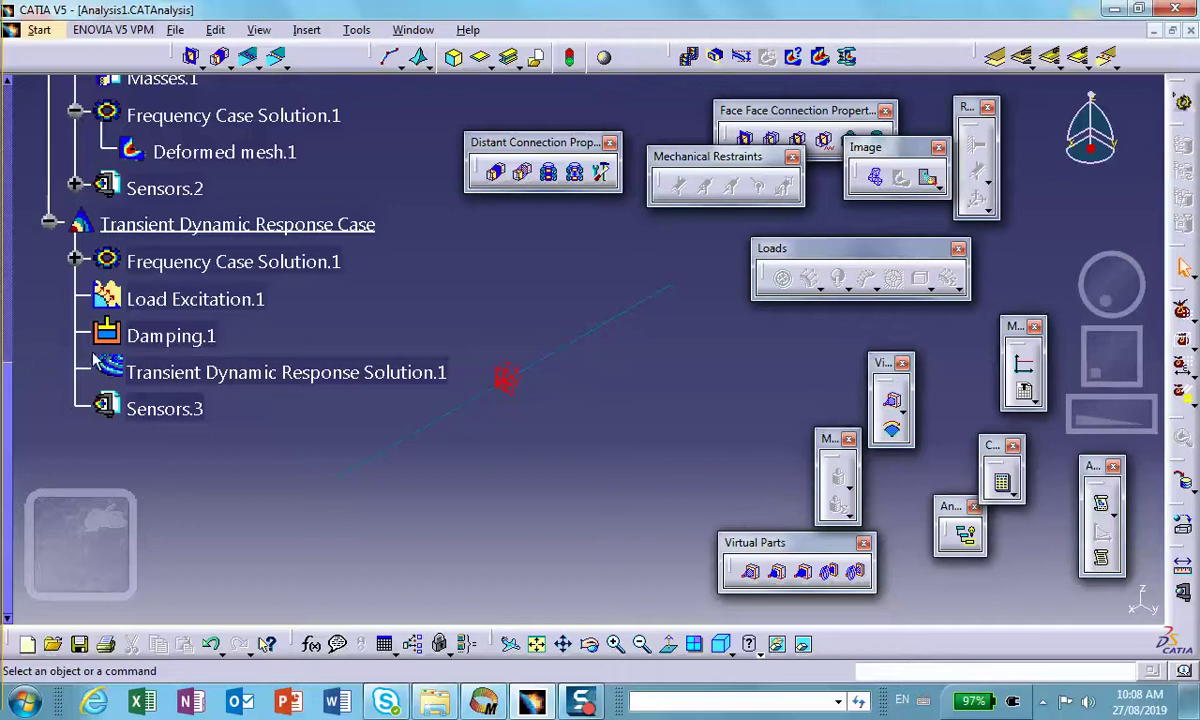
Generate a 2D display of Transient Dynamic Response Solution.1 with results in absolute axis and 1 graph.
click(220, 373)
right_click(220, 372)
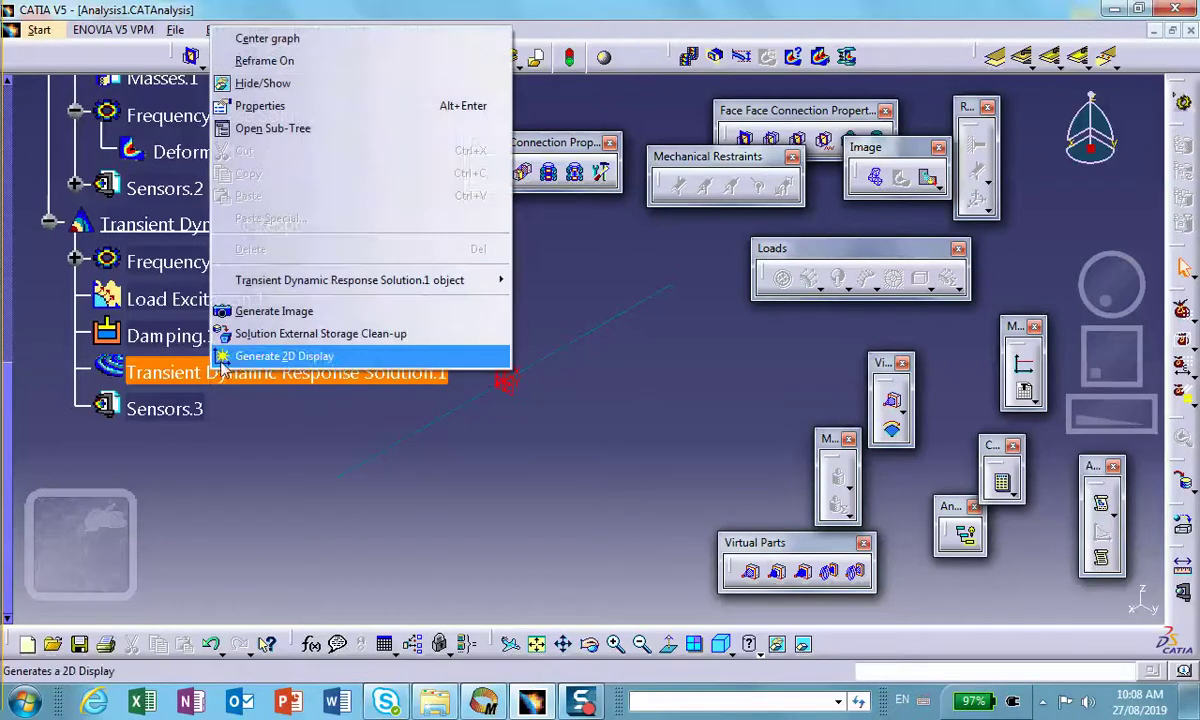
click(245, 357)
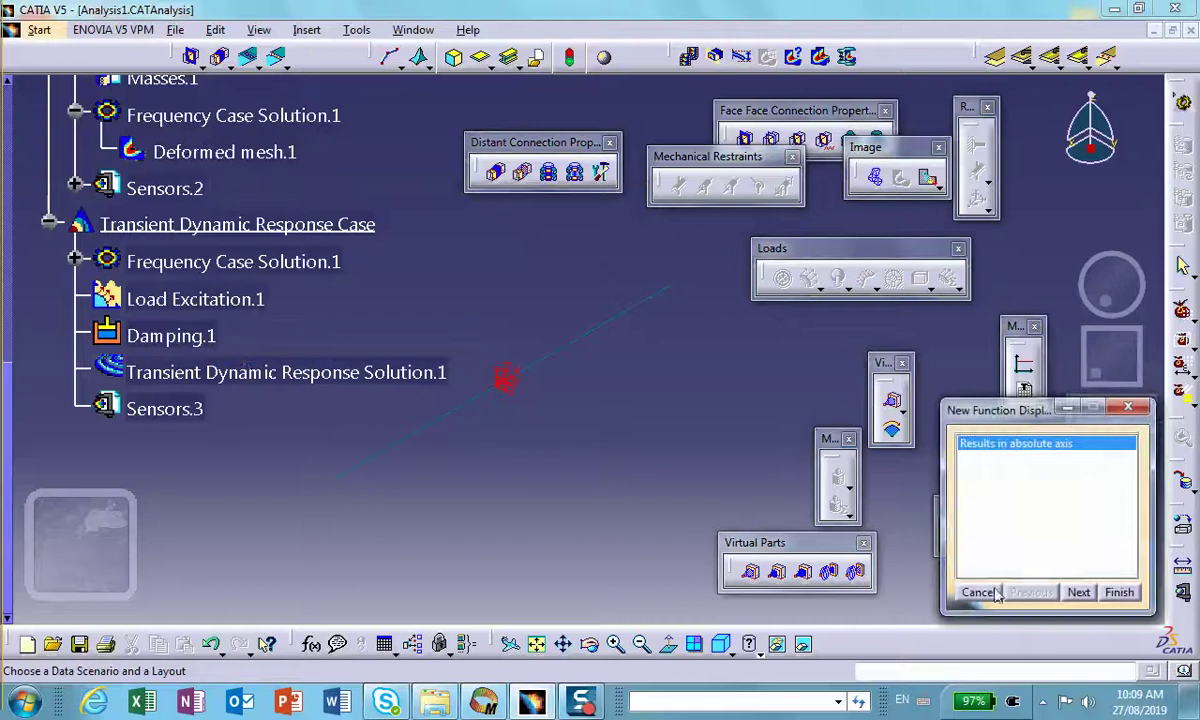
click(1078, 592)
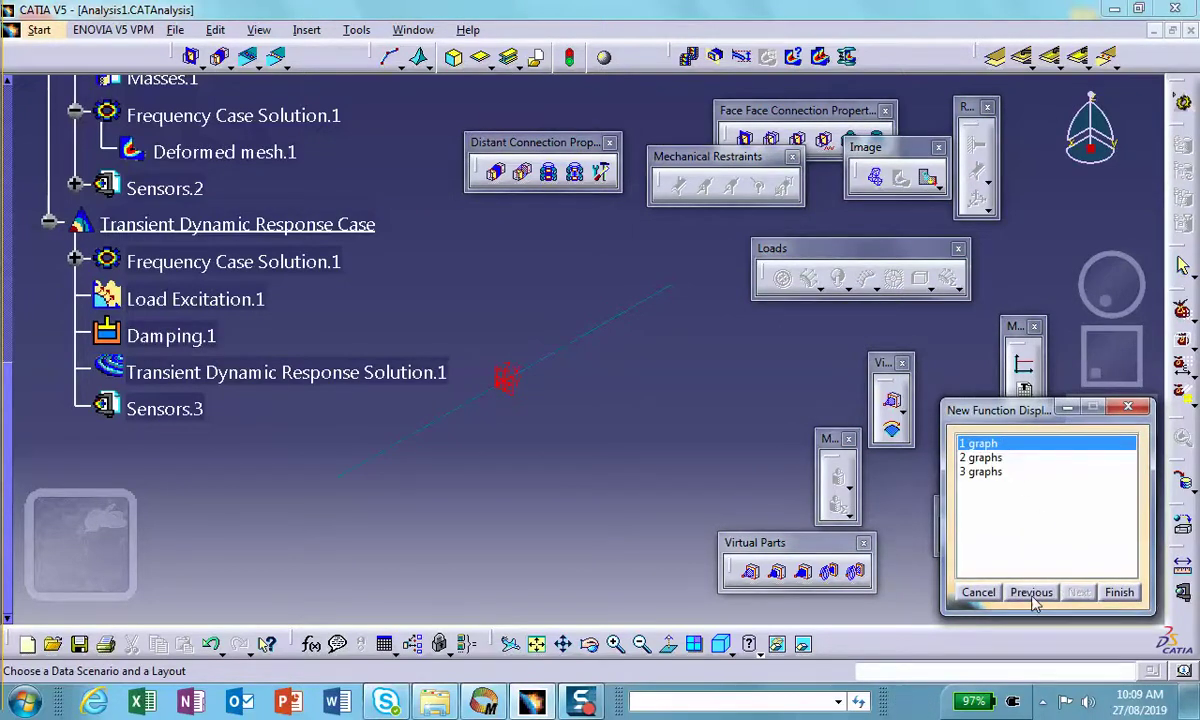
click(1119, 593)
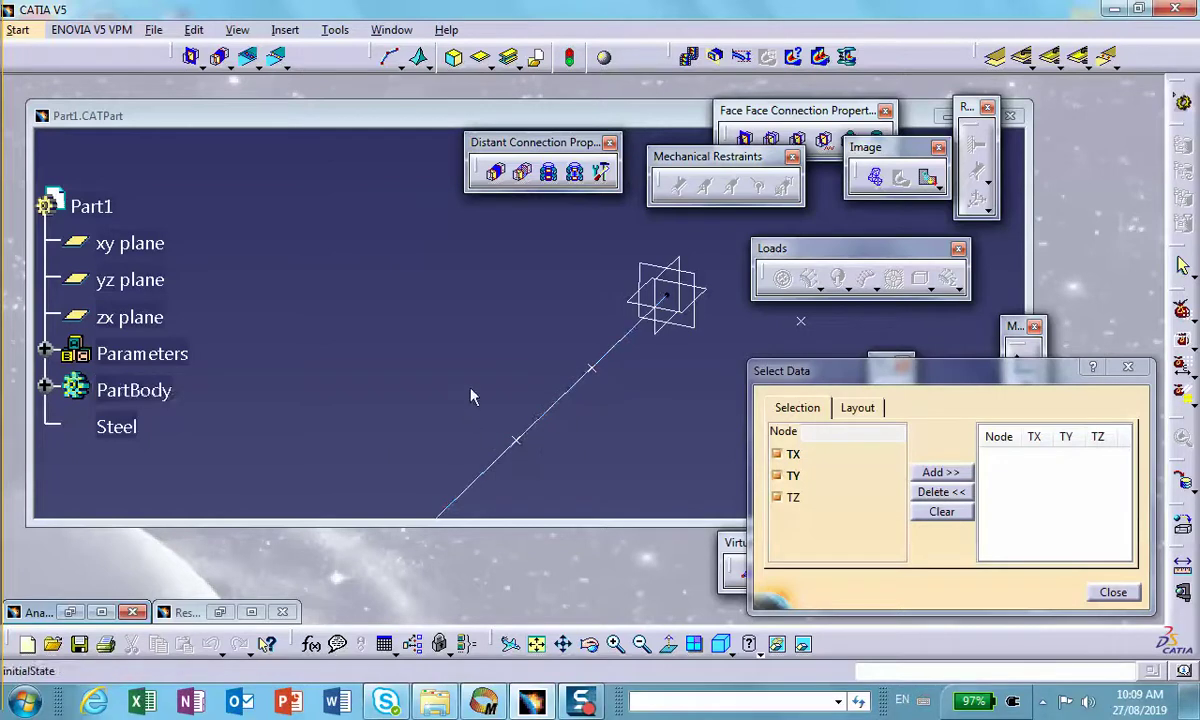
Minimize the Part1 window, maximize the Analysis1 window, and close the Select Data dialog.
drag(967, 110, 1066, 122)
click(979, 116)
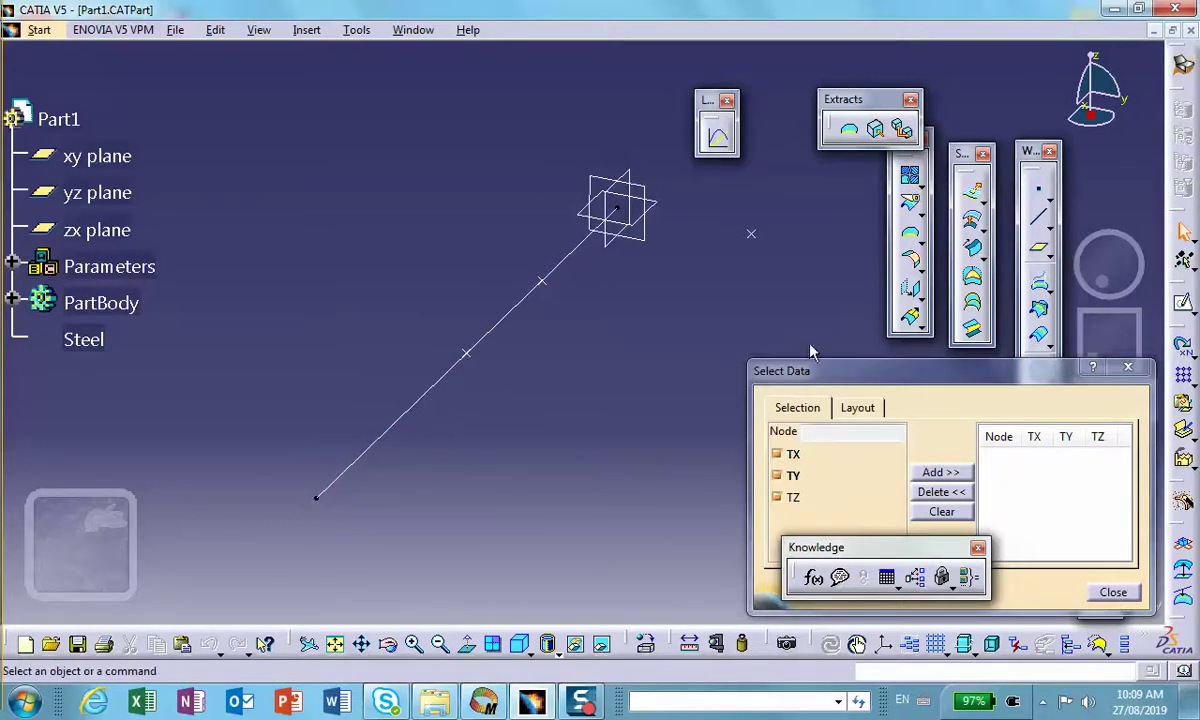
click(1156, 32)
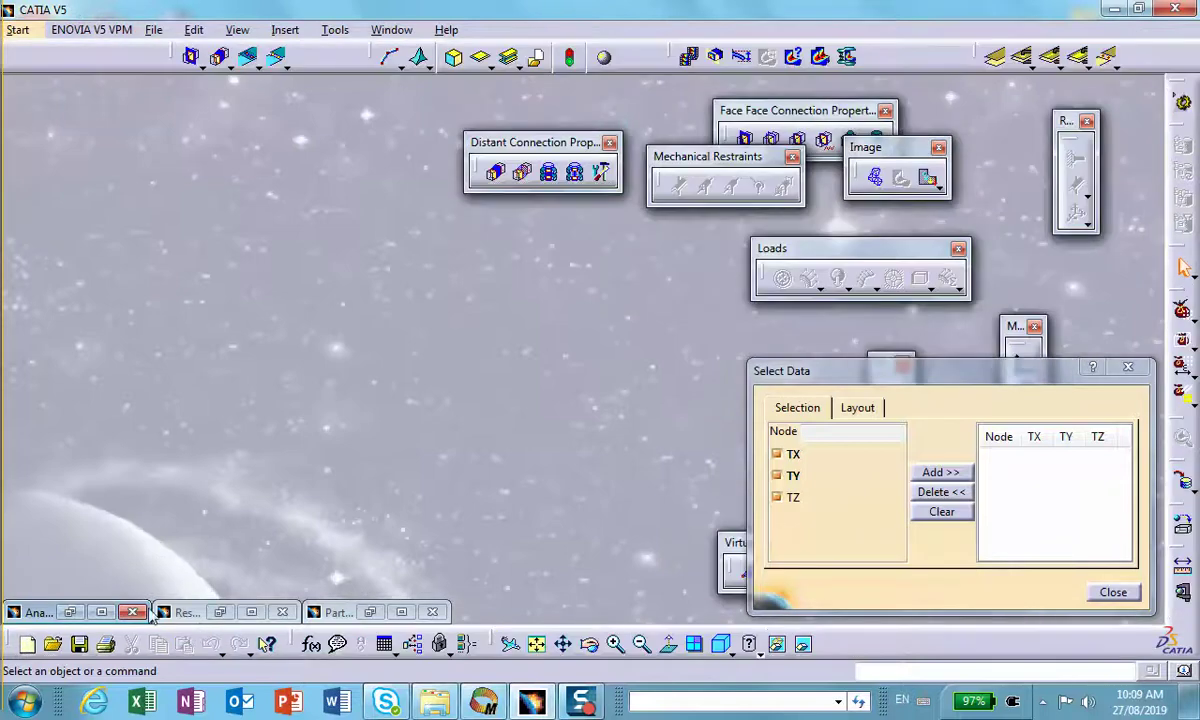
click(102, 612)
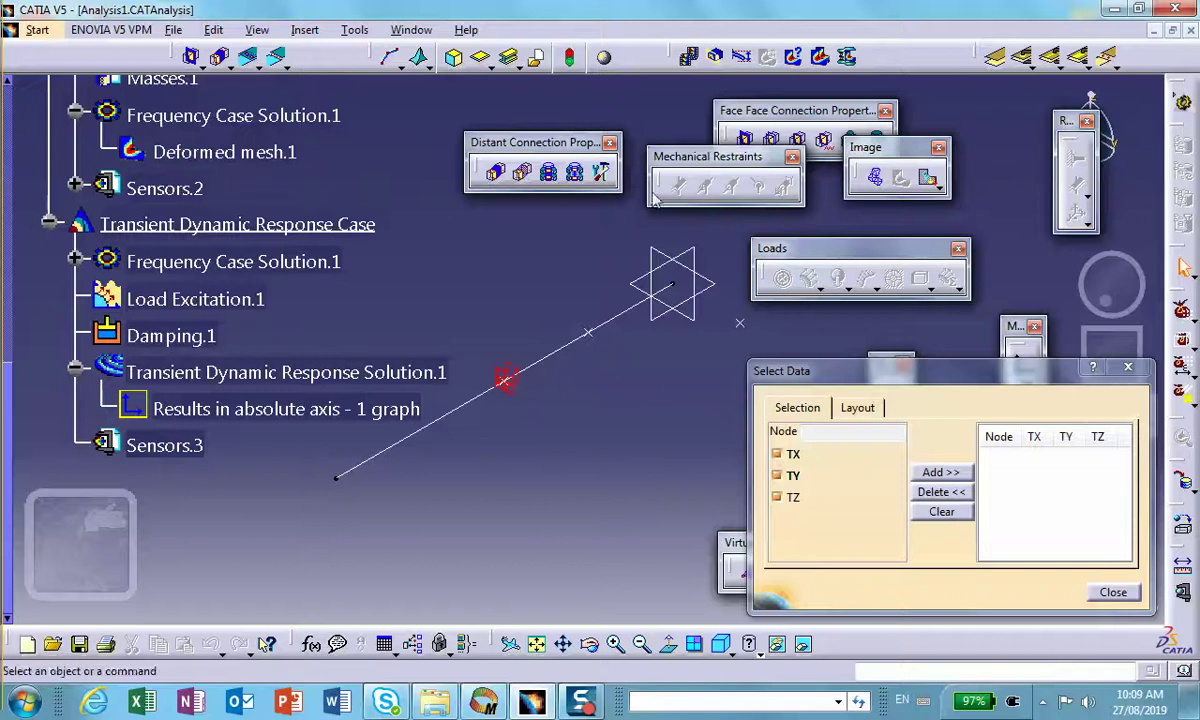
scroll(435, 200, up, 3)
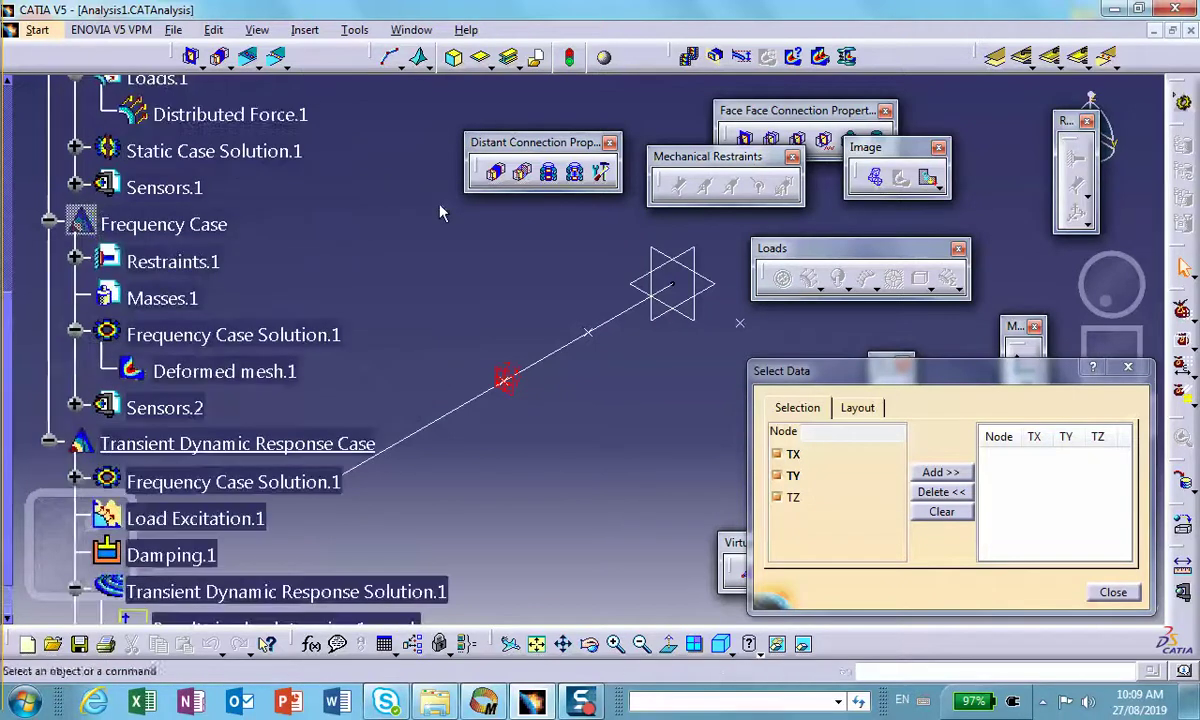
click(1113, 592)
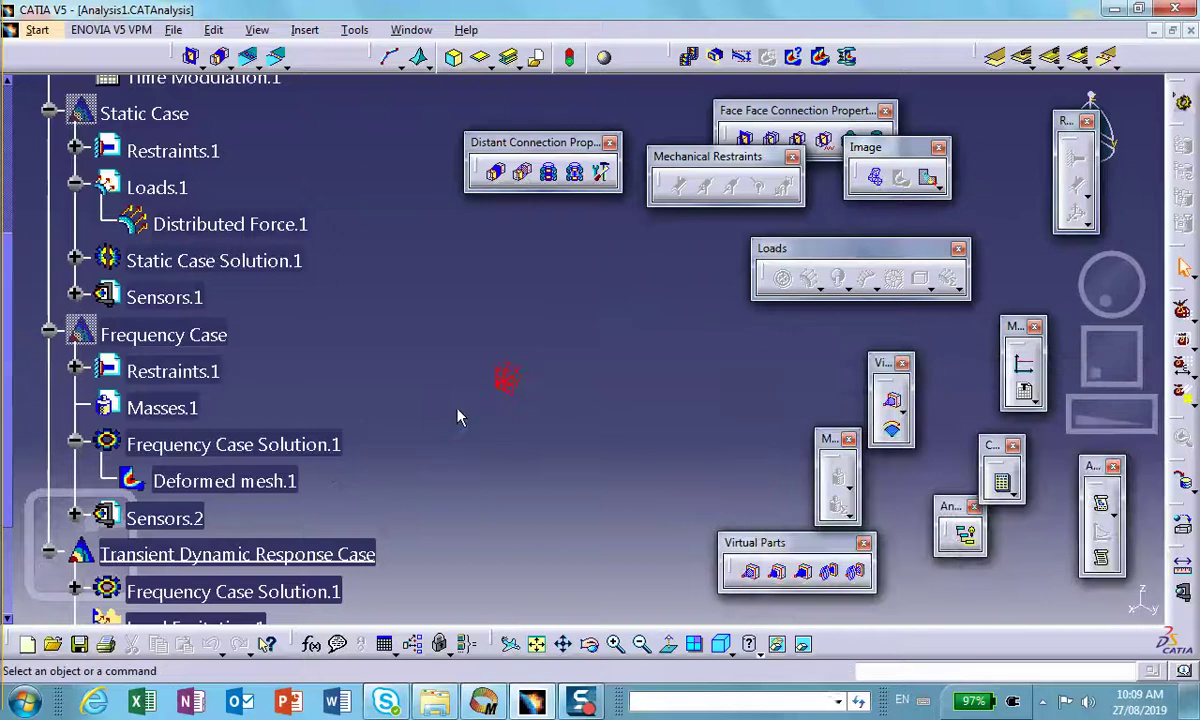
Hide the 1D Property.1 symbol at the middle of the beam.
right_click(502, 373)
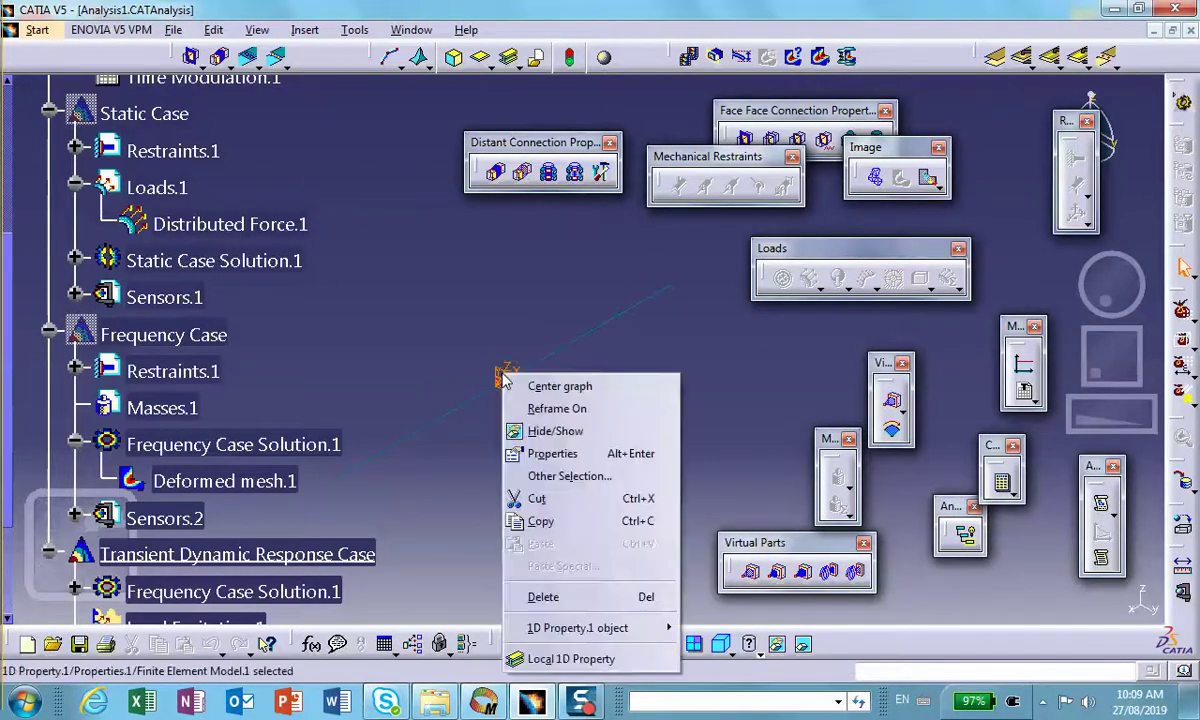
click(530, 431)
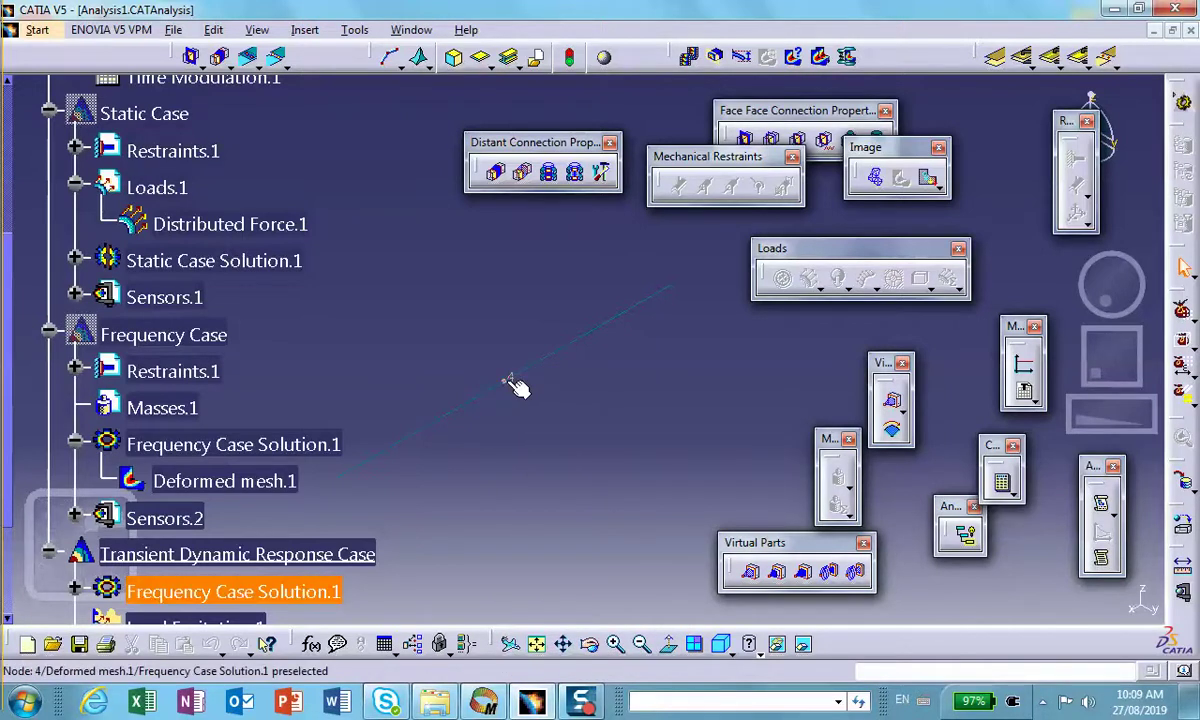
scroll(348, 478, down, 4)
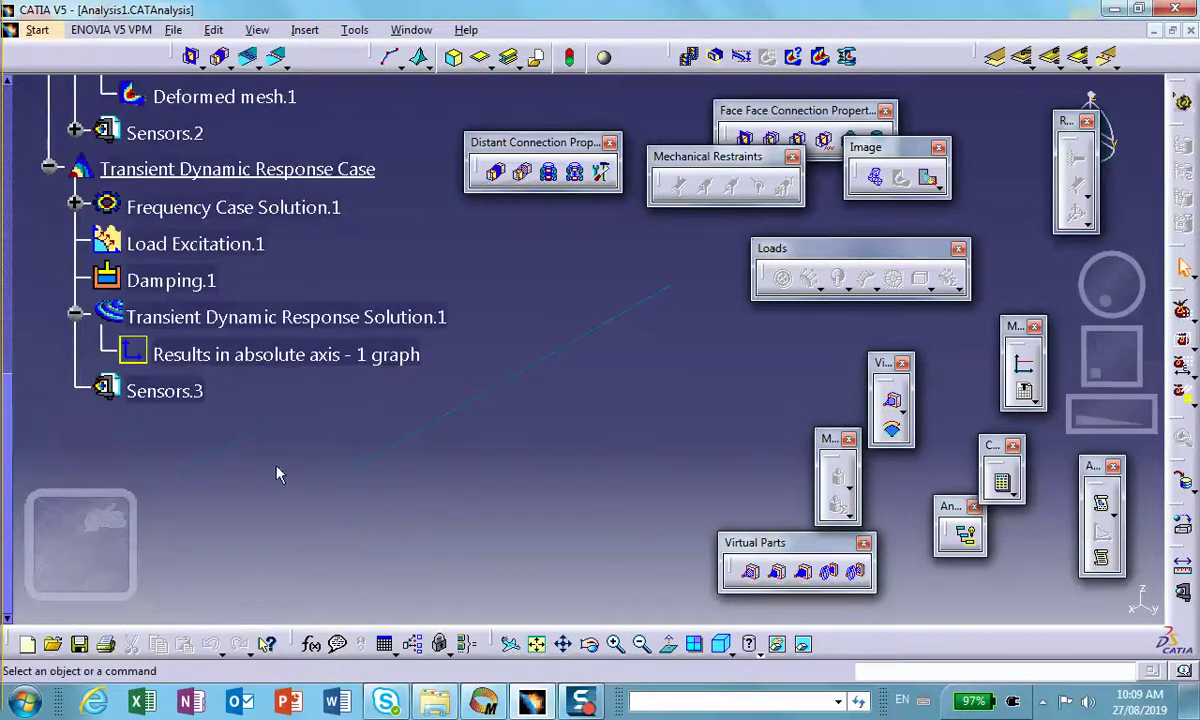
Delete the existing absolute-axis graph and generate a new 2D display of Transient Dynamic Response Solution.1 with results in absolute axis and 1 graph.
right_click(238, 358)
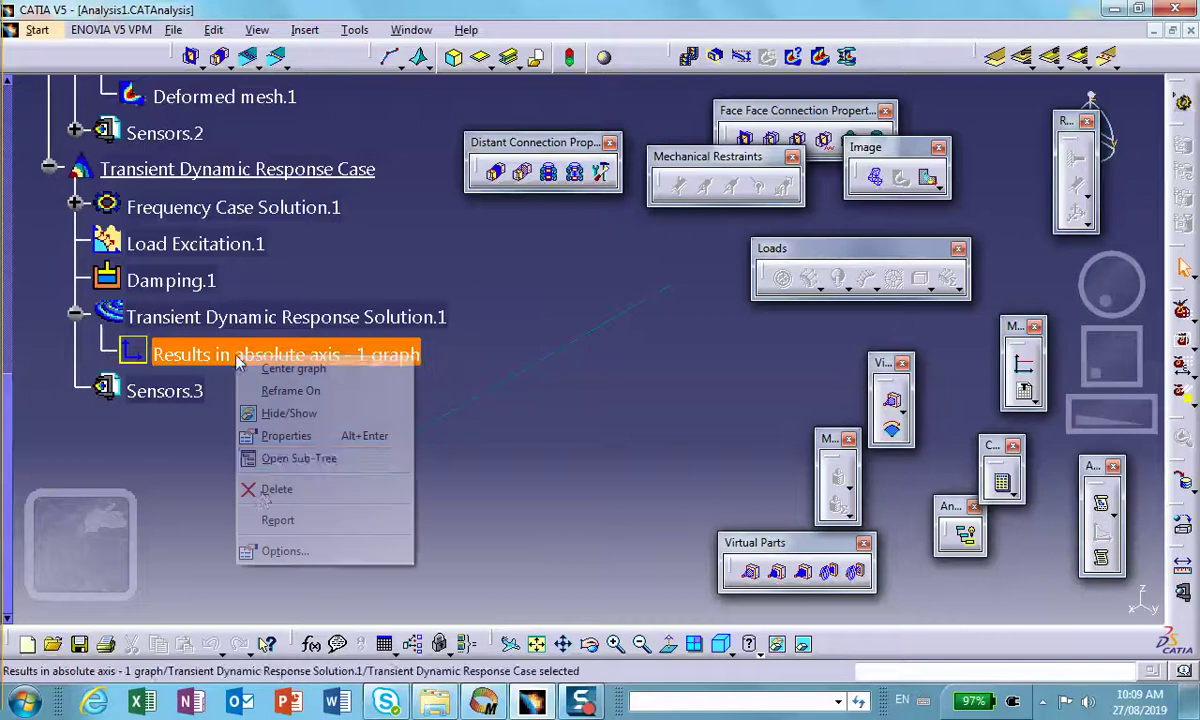
click(291, 490)
click(285, 317)
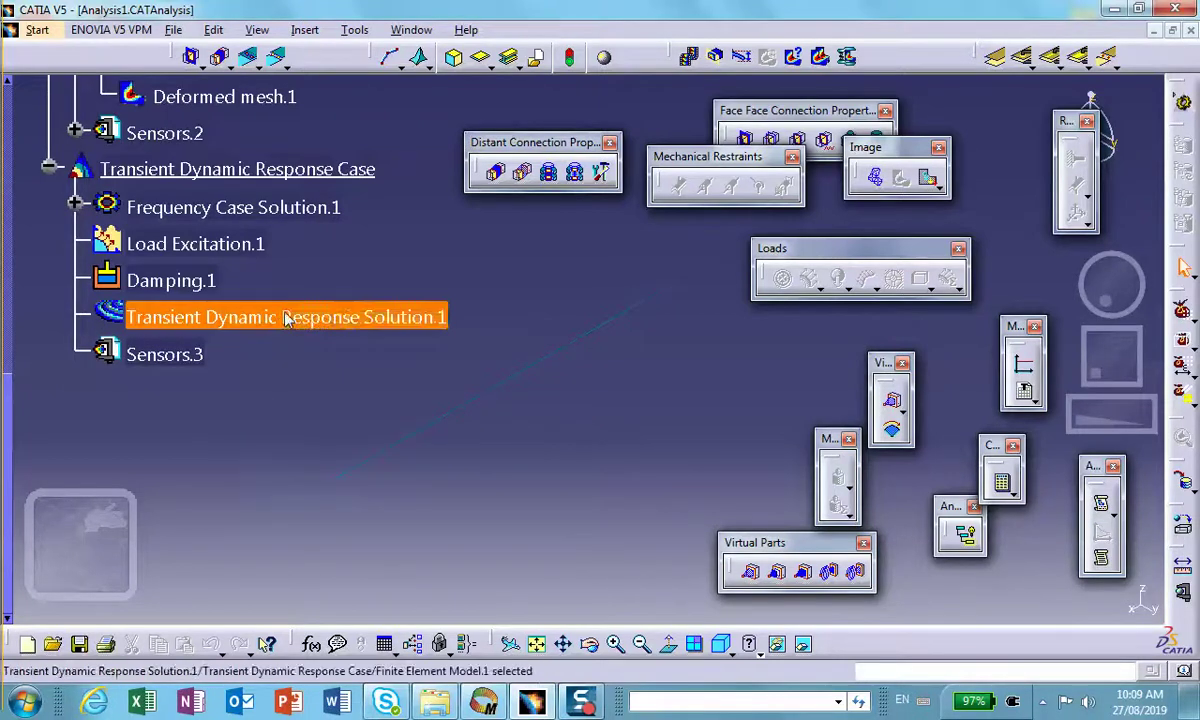
right_click(285, 317)
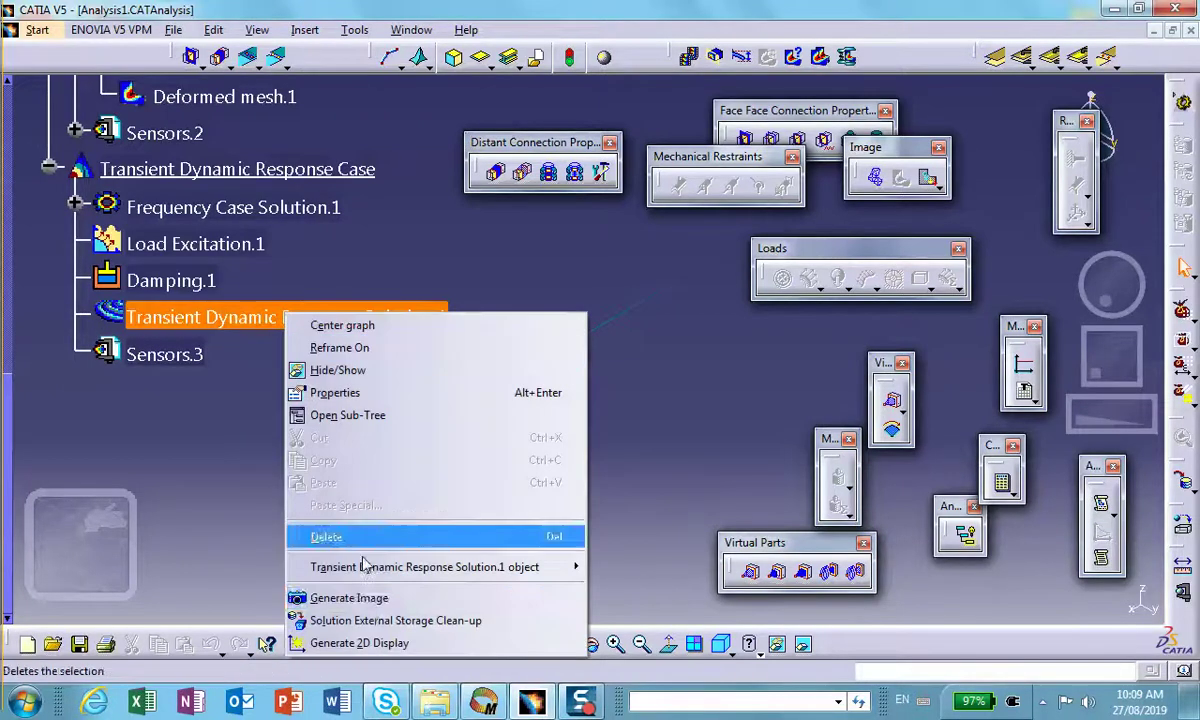
click(381, 645)
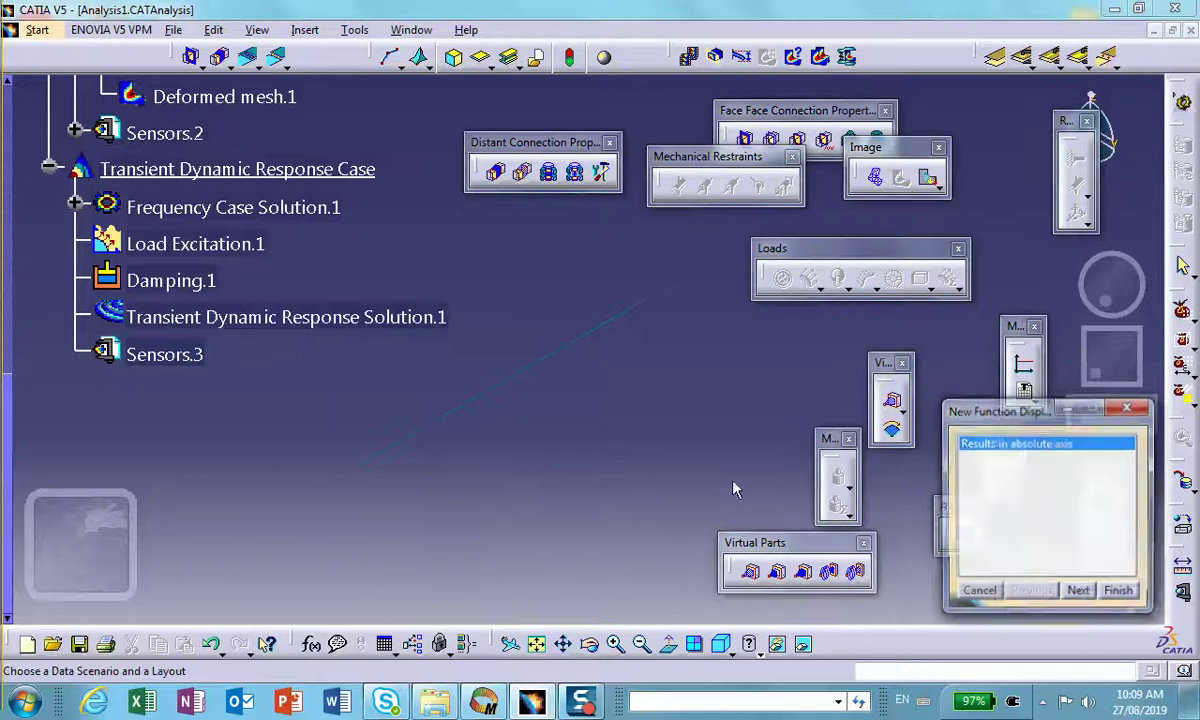
click(1078, 592)
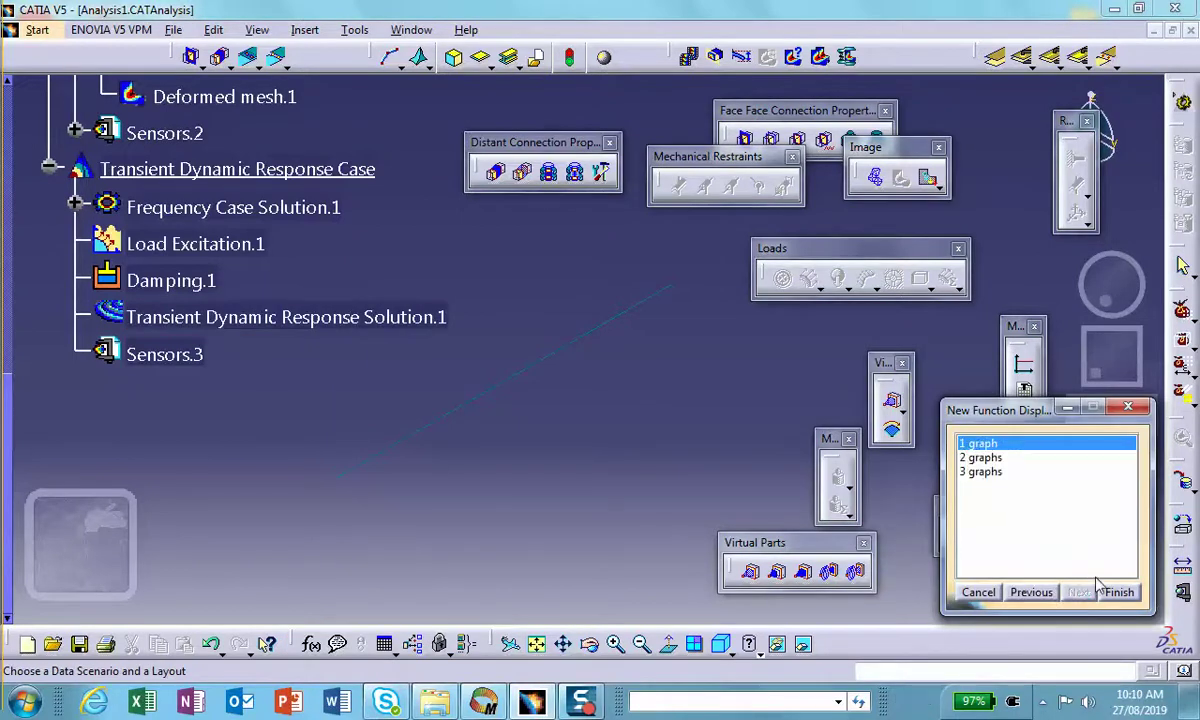
click(1118, 592)
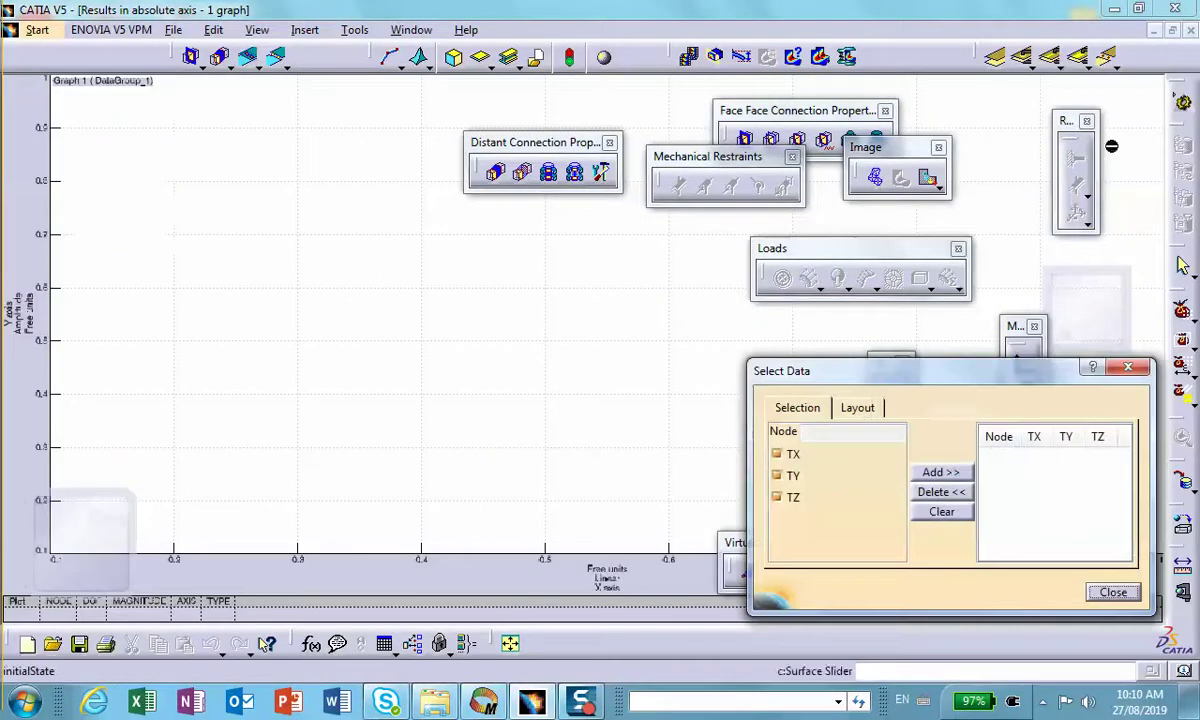
Bring up the Analysis1 window, add the beam's middle node to the graph data with TX, TY and TZ, and close Select Data.
click(1152, 30)
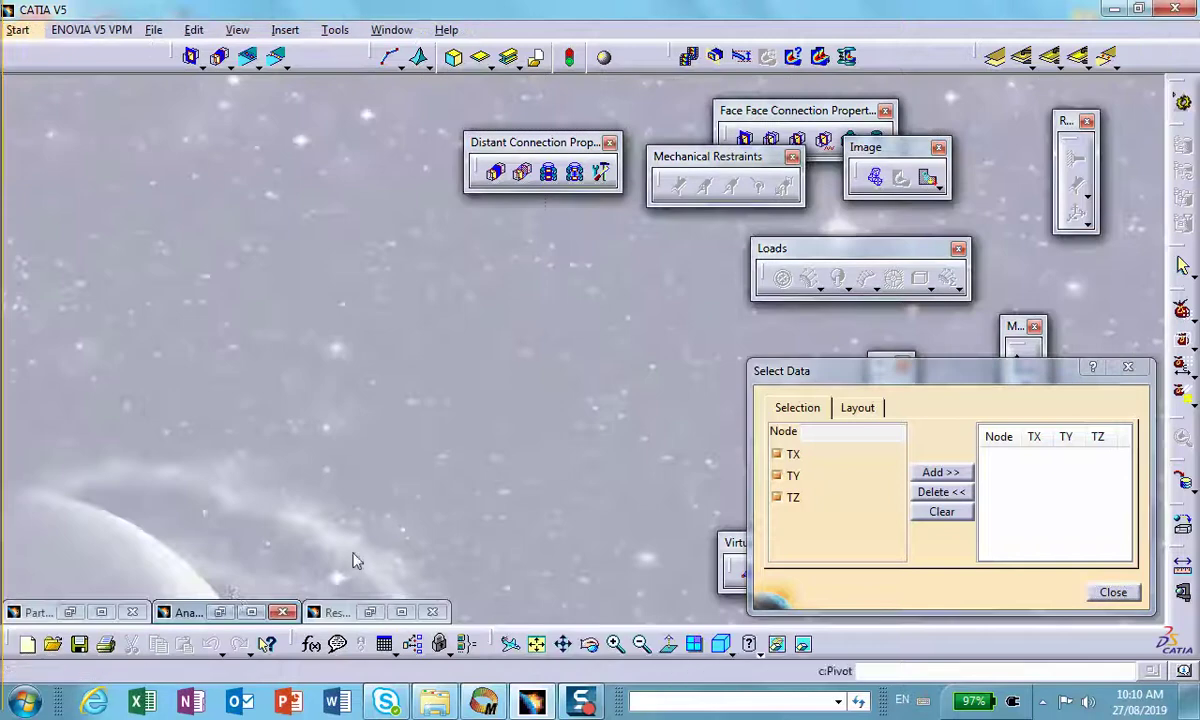
click(249, 612)
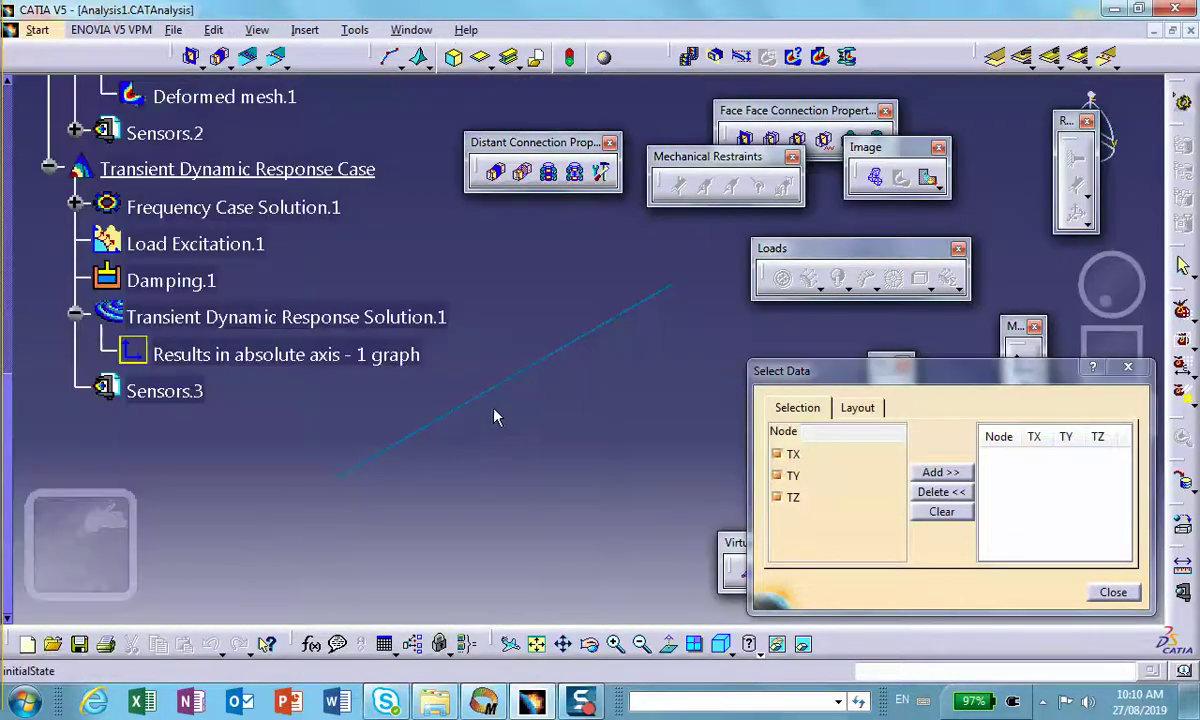
click(505, 383)
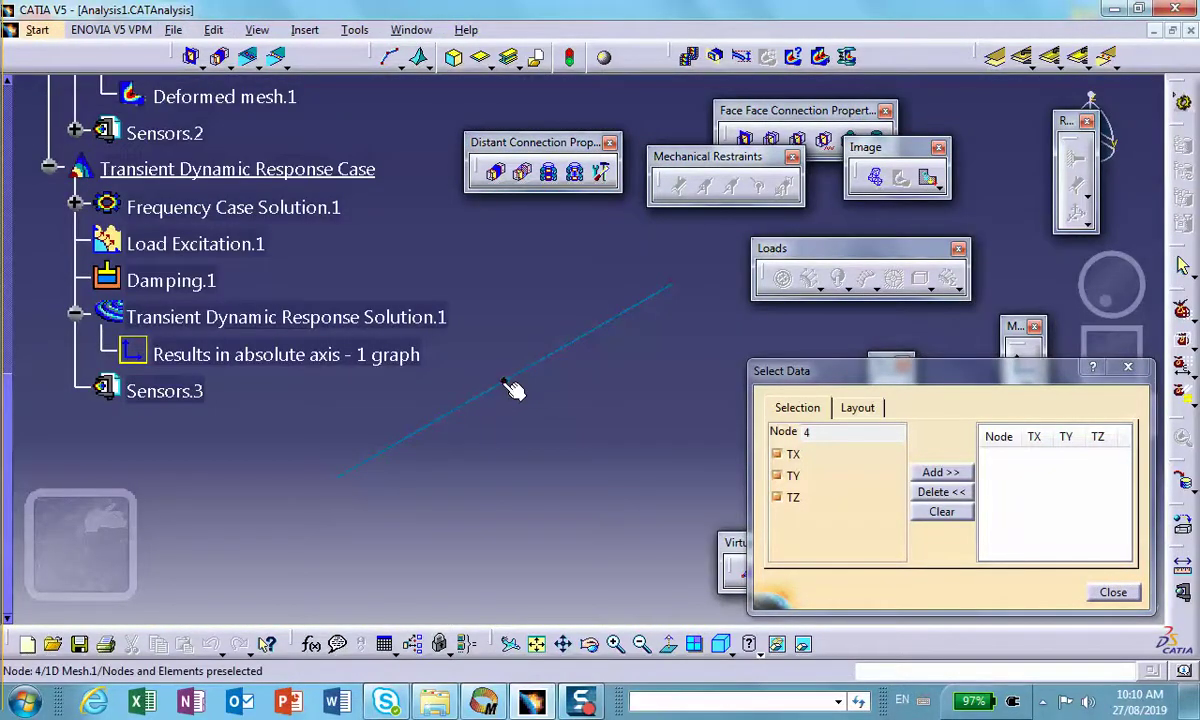
click(935, 474)
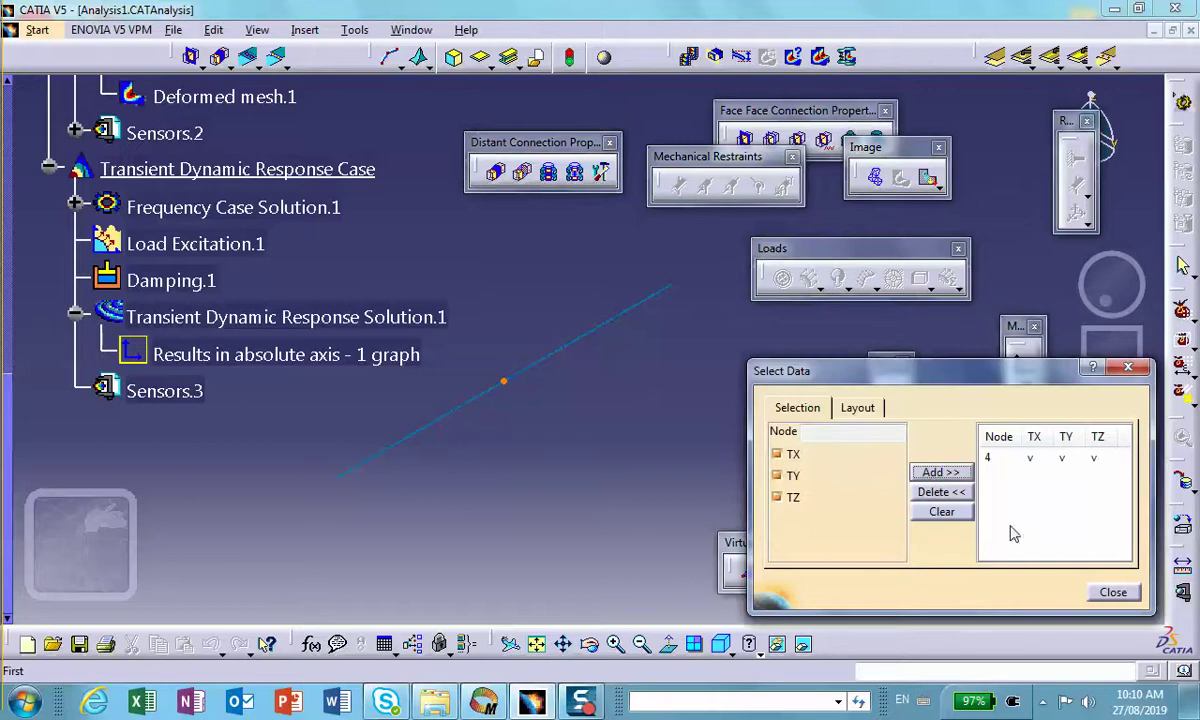
click(1113, 592)
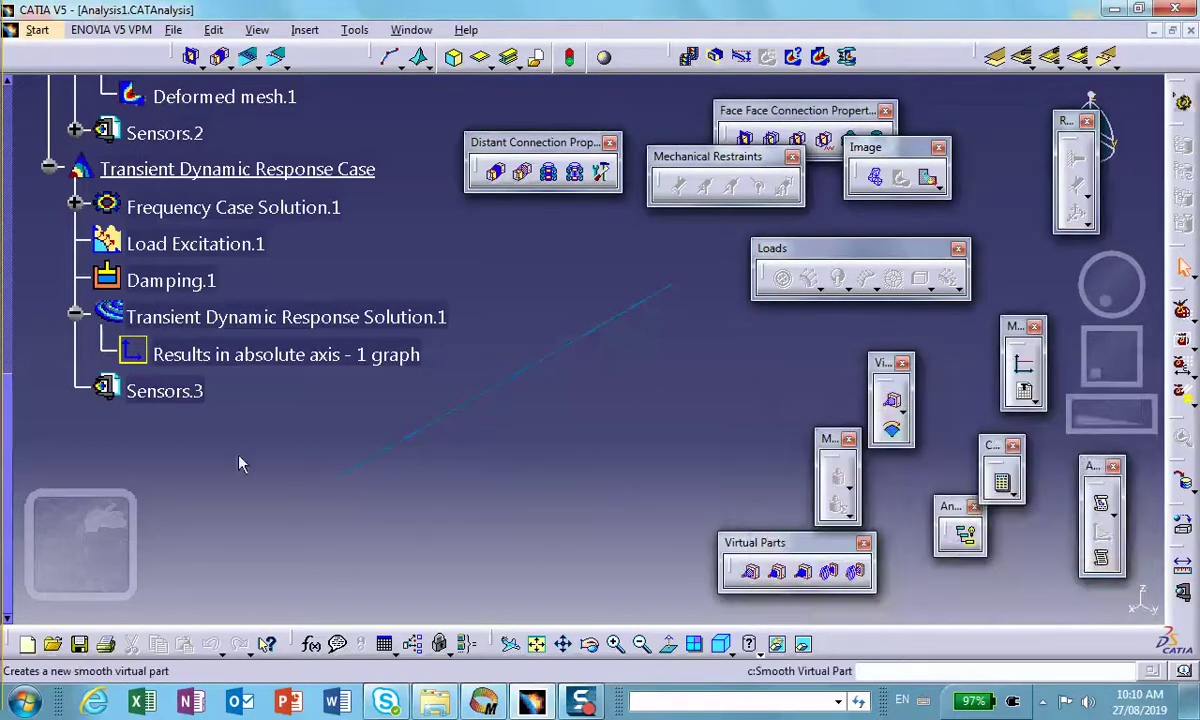
Open the absolute-axis results graph, accept the Edit Image settings and close the Select Data dialog.
double_click(218, 356)
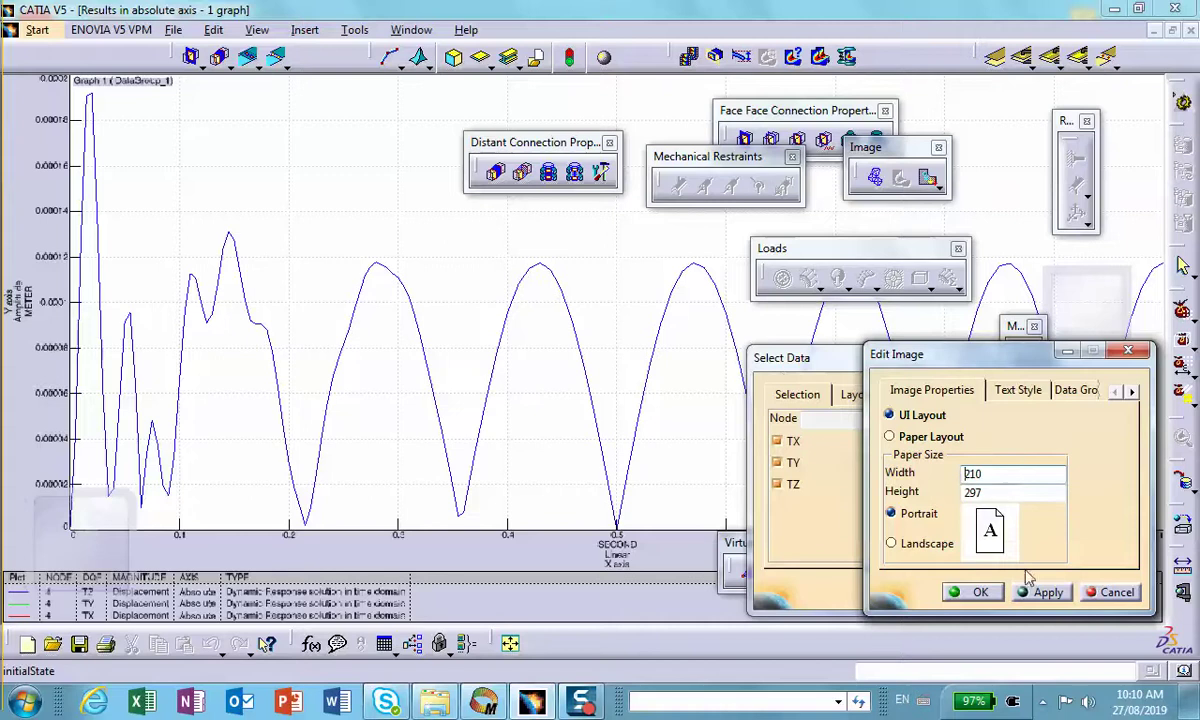
click(972, 592)
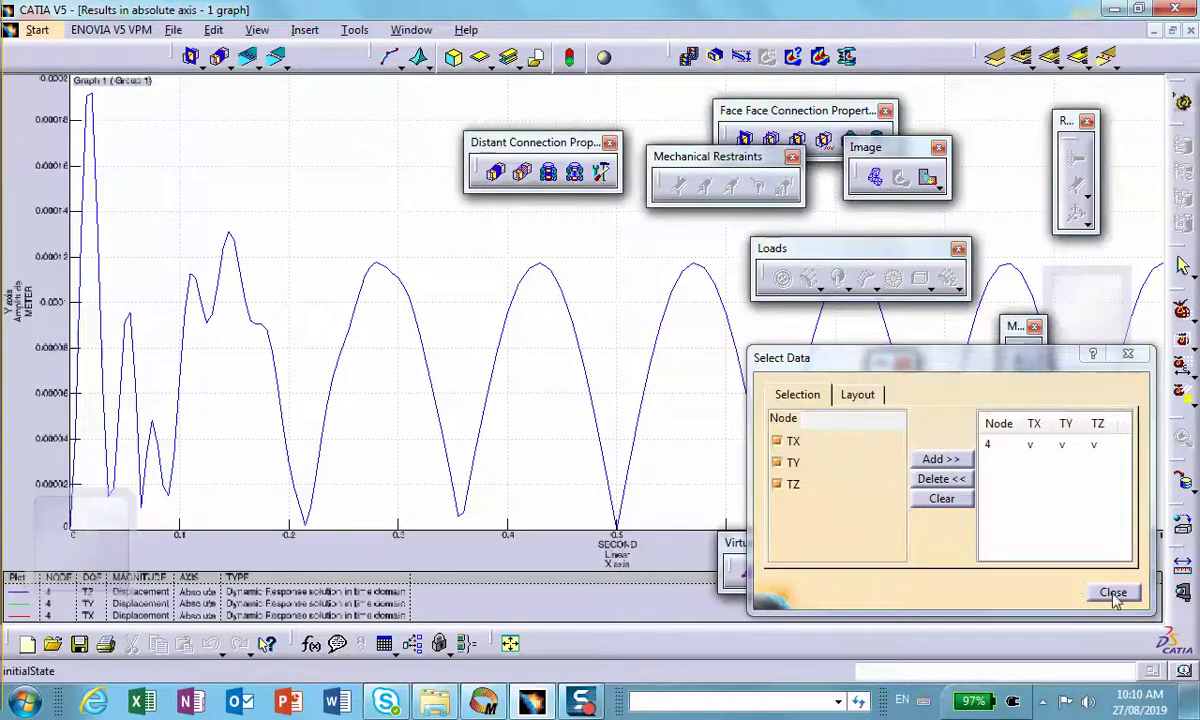
click(1113, 593)
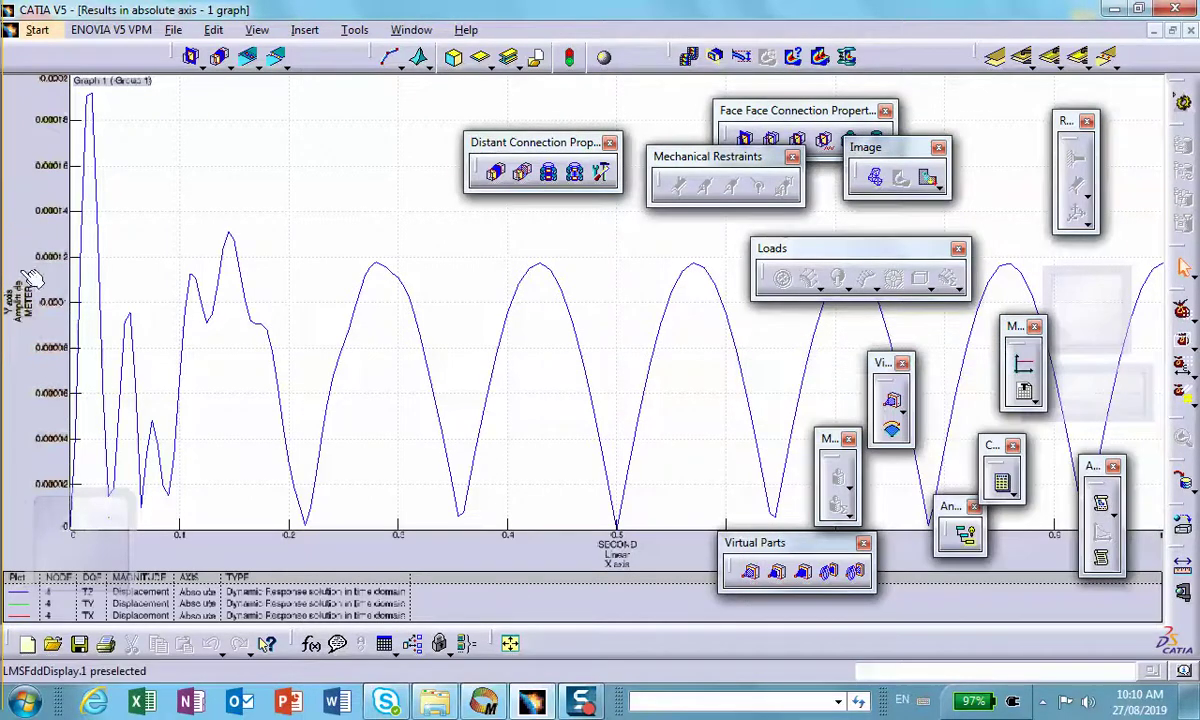
ctrl+middle_drag(22, 270, 32, 241)
middle_drag(109, 214, 442, 270)
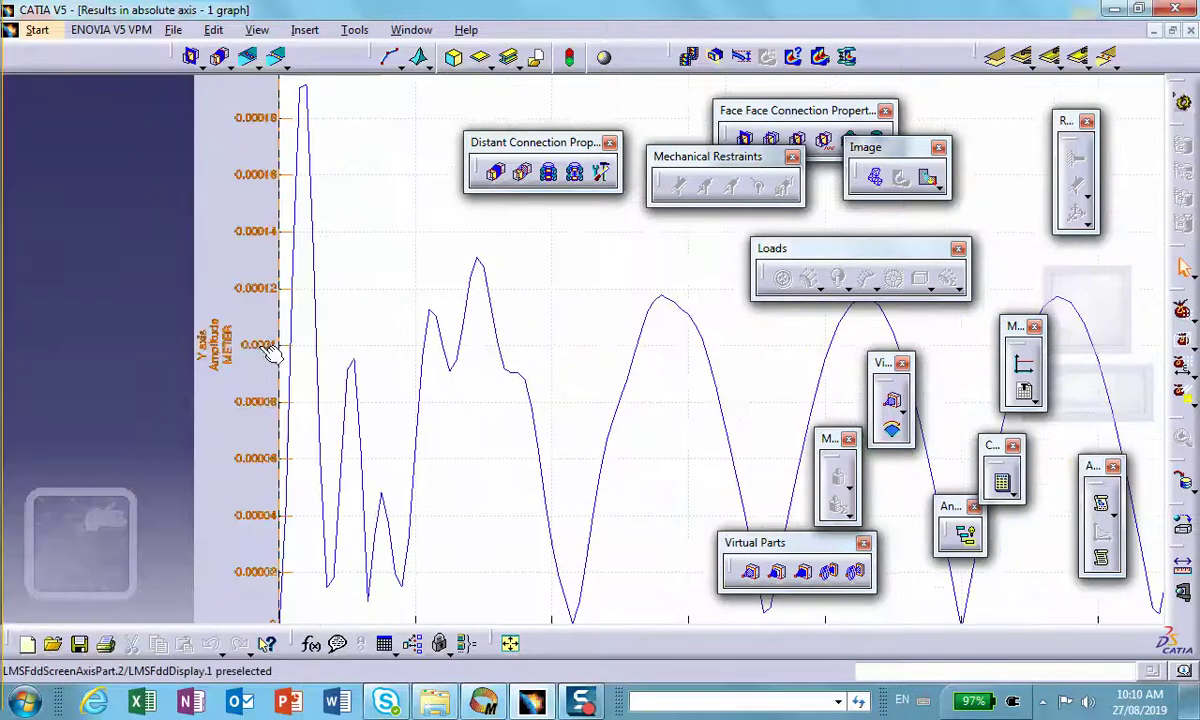
middle_drag(241, 353, 177, 312)
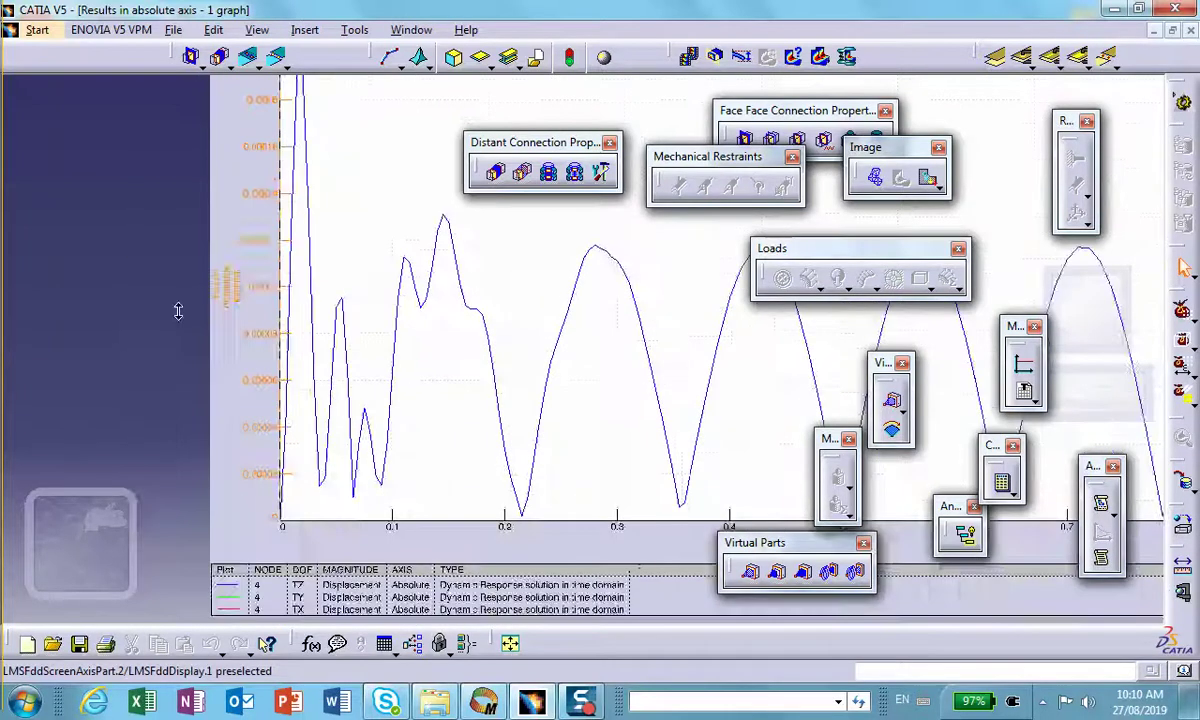
middle_drag(400, 400, 300, 373)
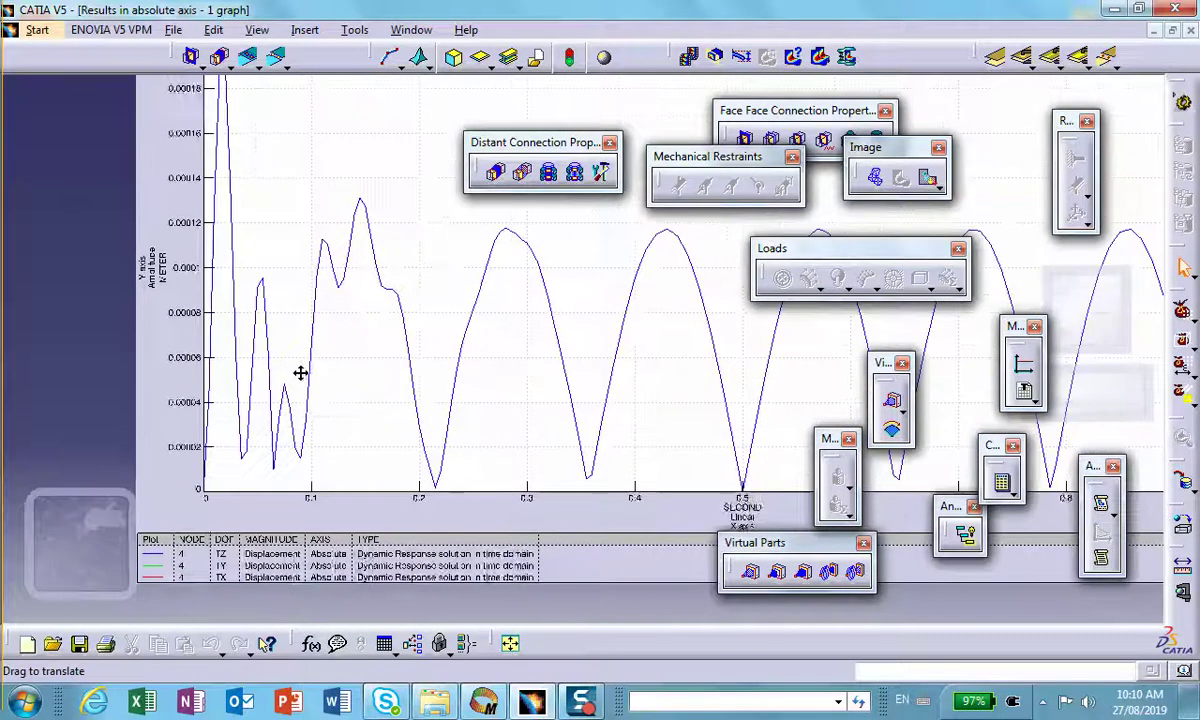
right_click(163, 260)
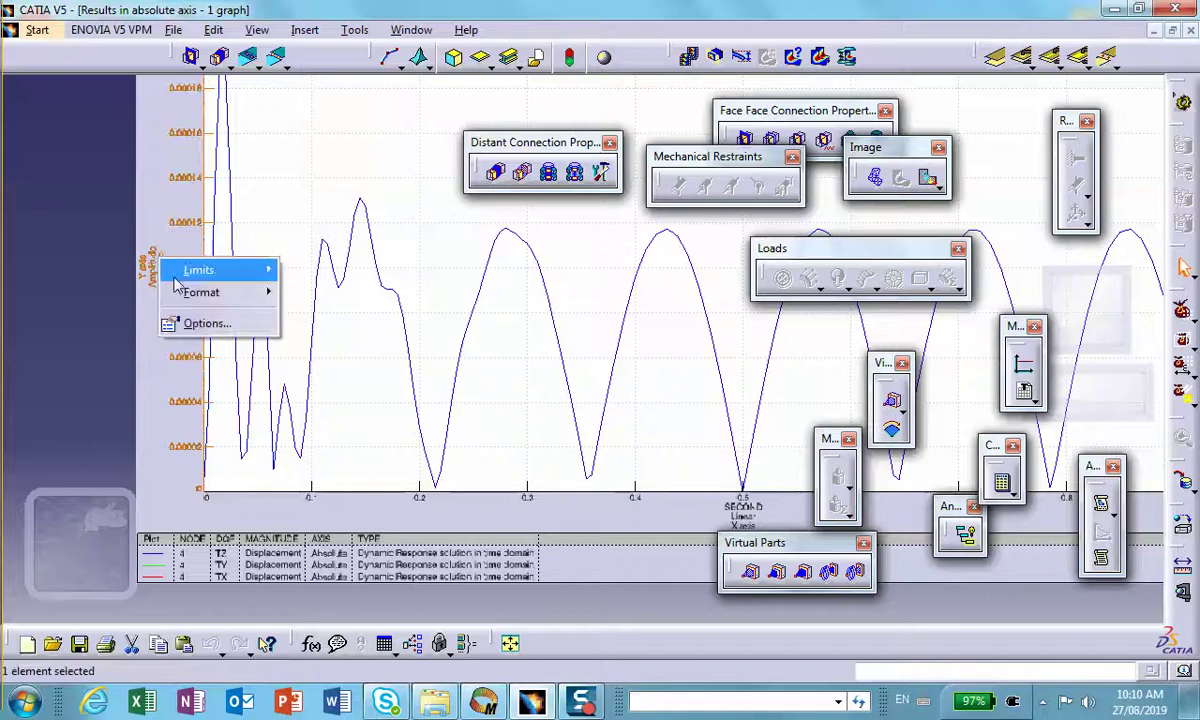
click(205, 323)
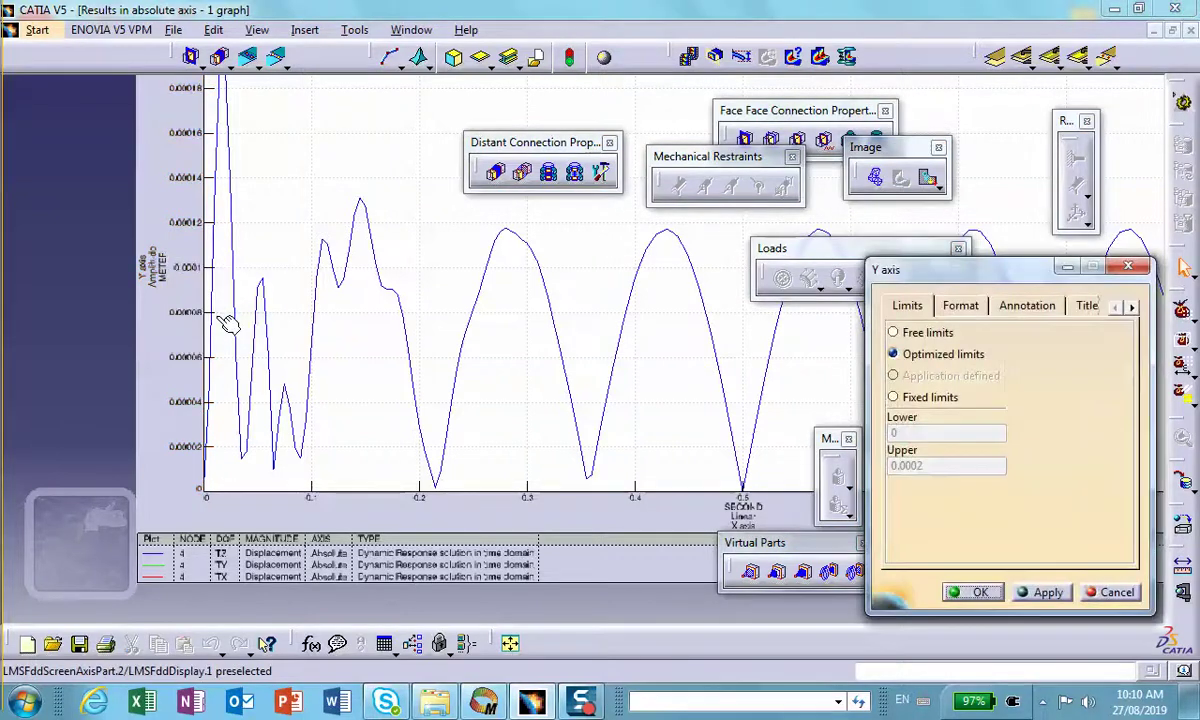
click(1114, 593)
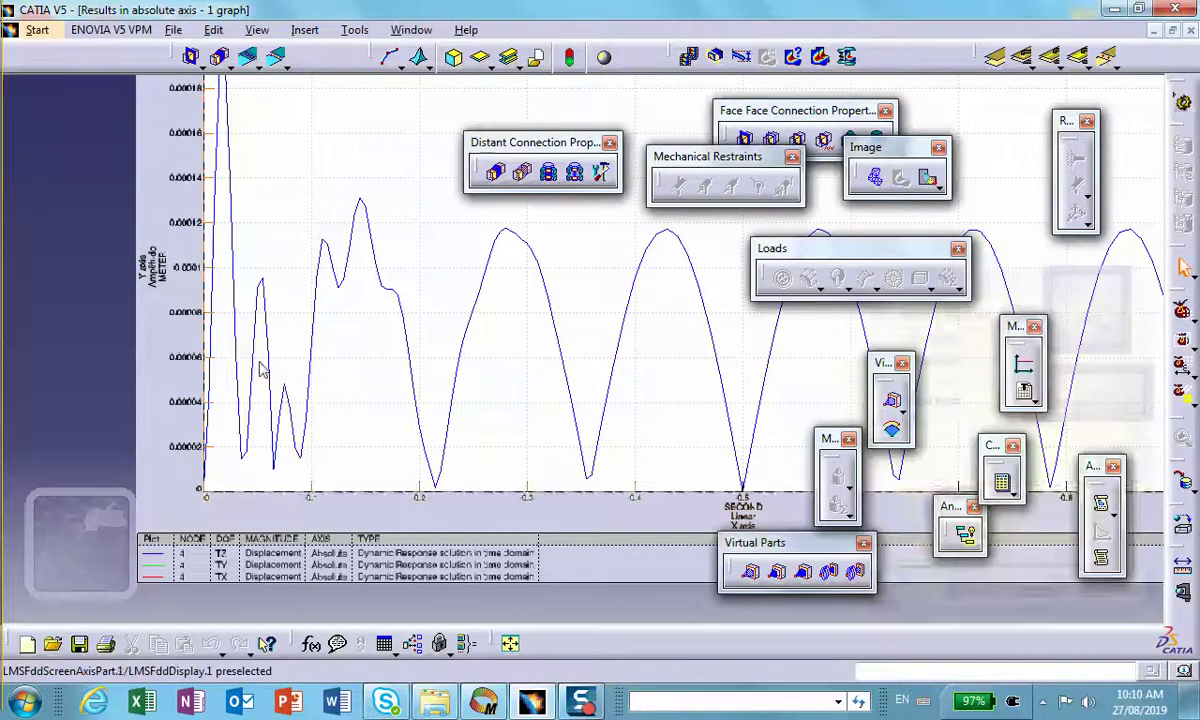
right_click(172, 175)
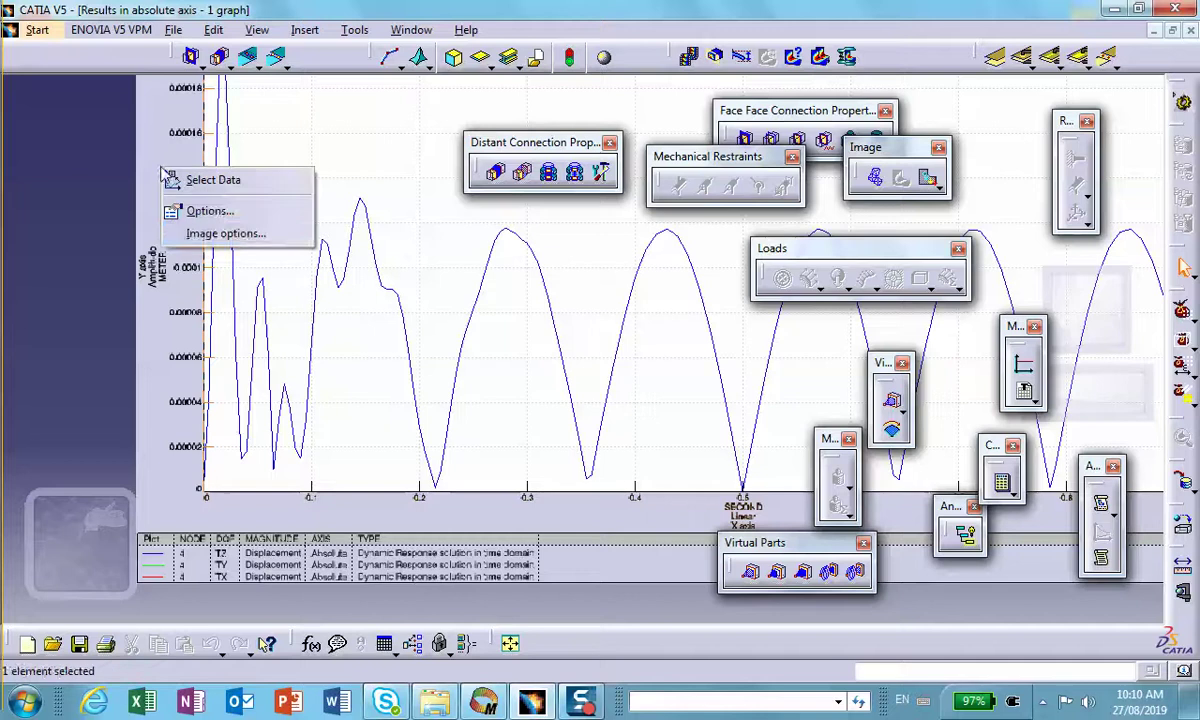
click(195, 211)
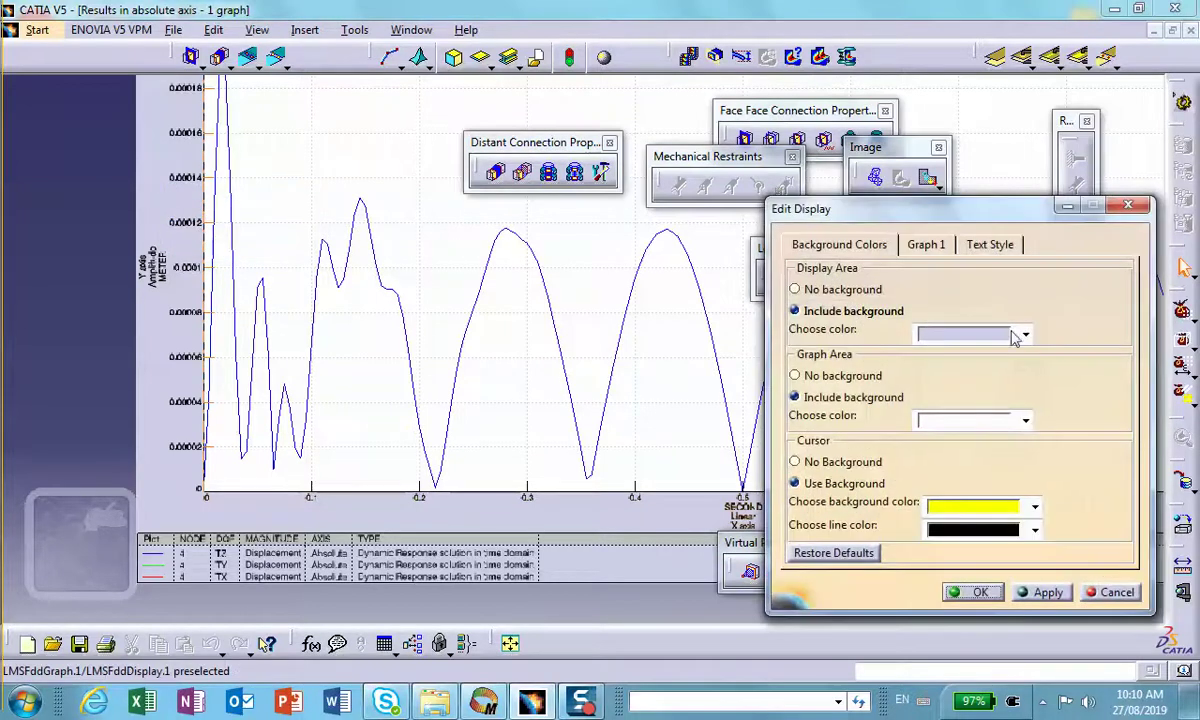
click(1115, 593)
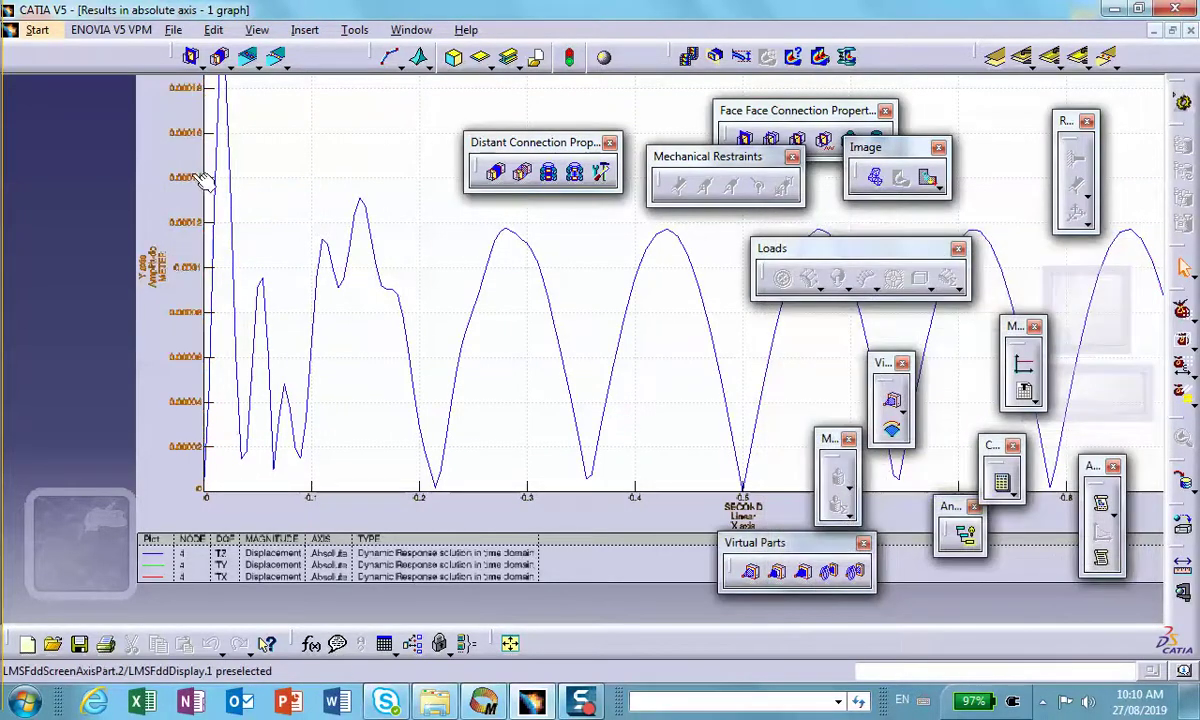
click(190, 362)
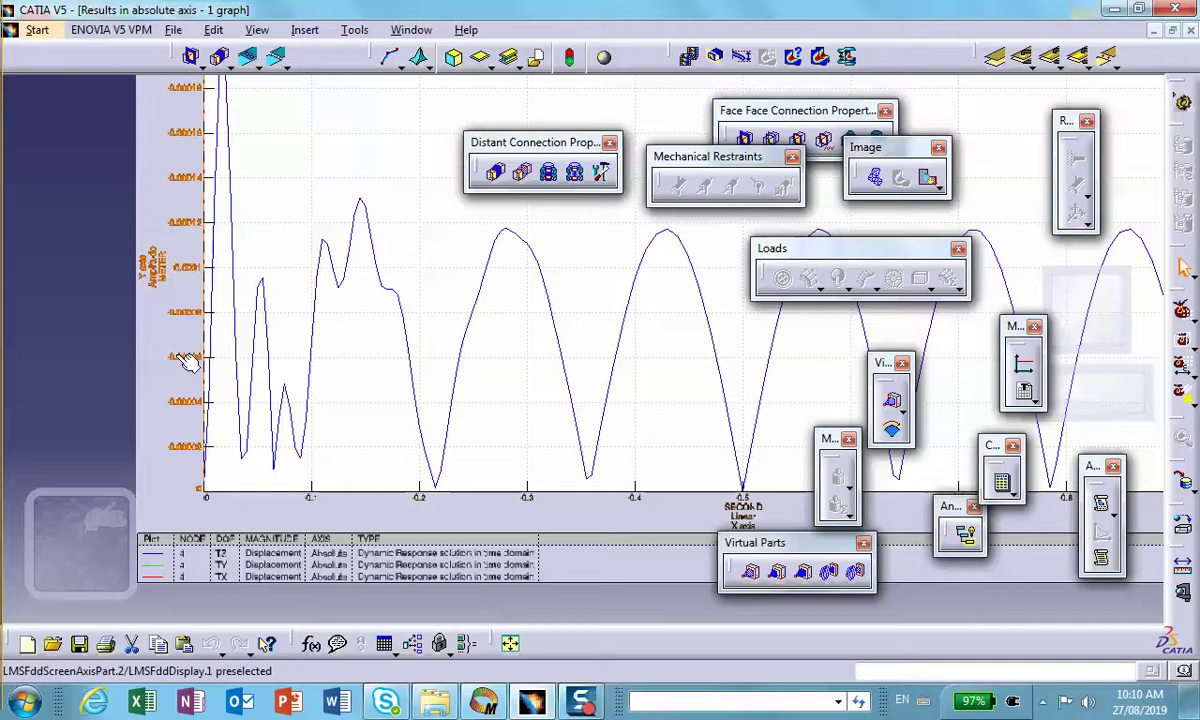
right_click(190, 362)
click(222, 423)
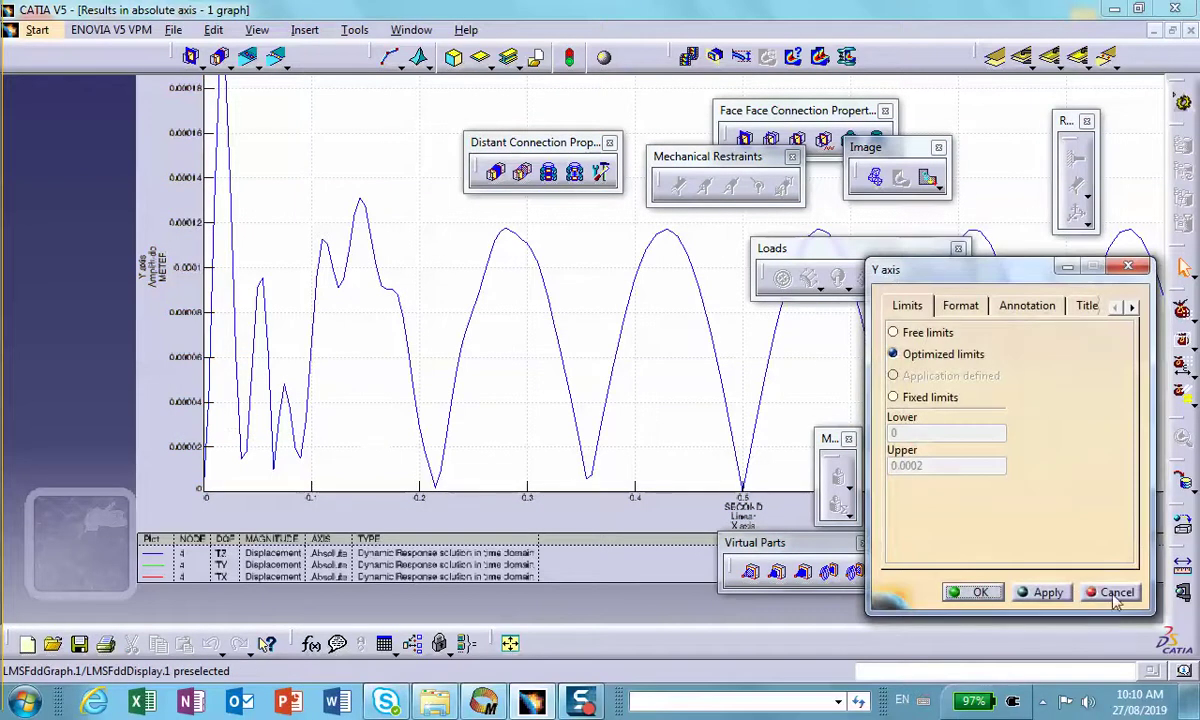
click(1116, 593)
right_click(347, 182)
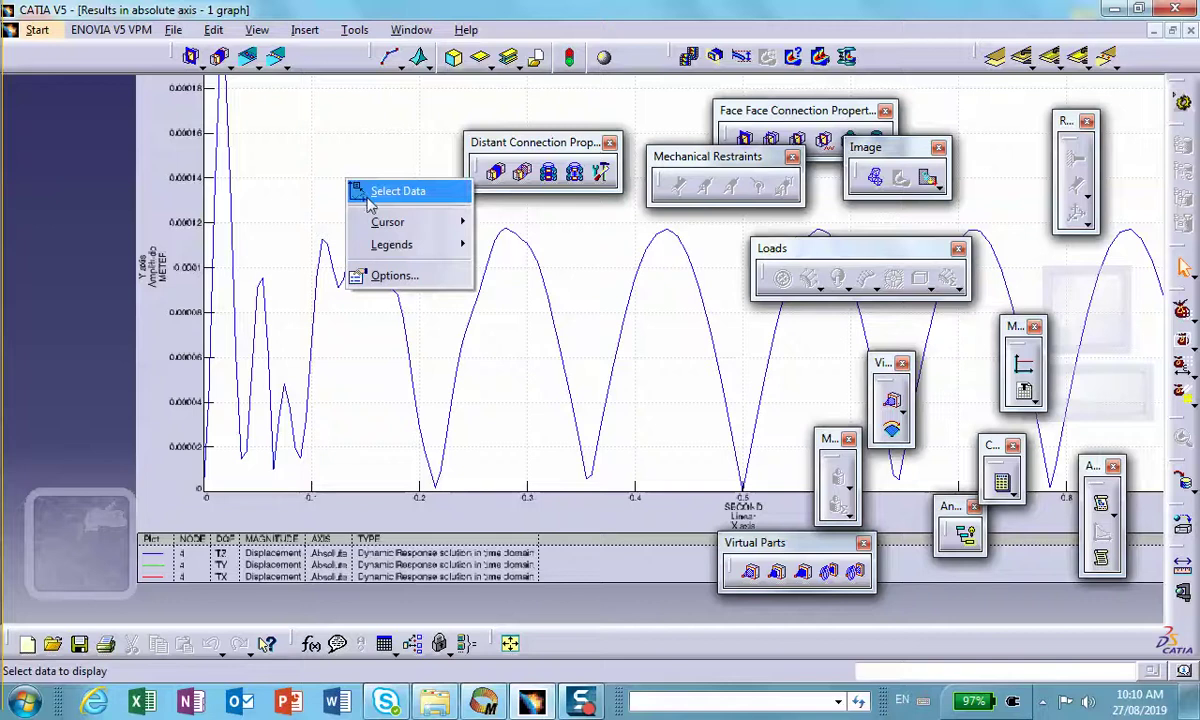
click(394, 275)
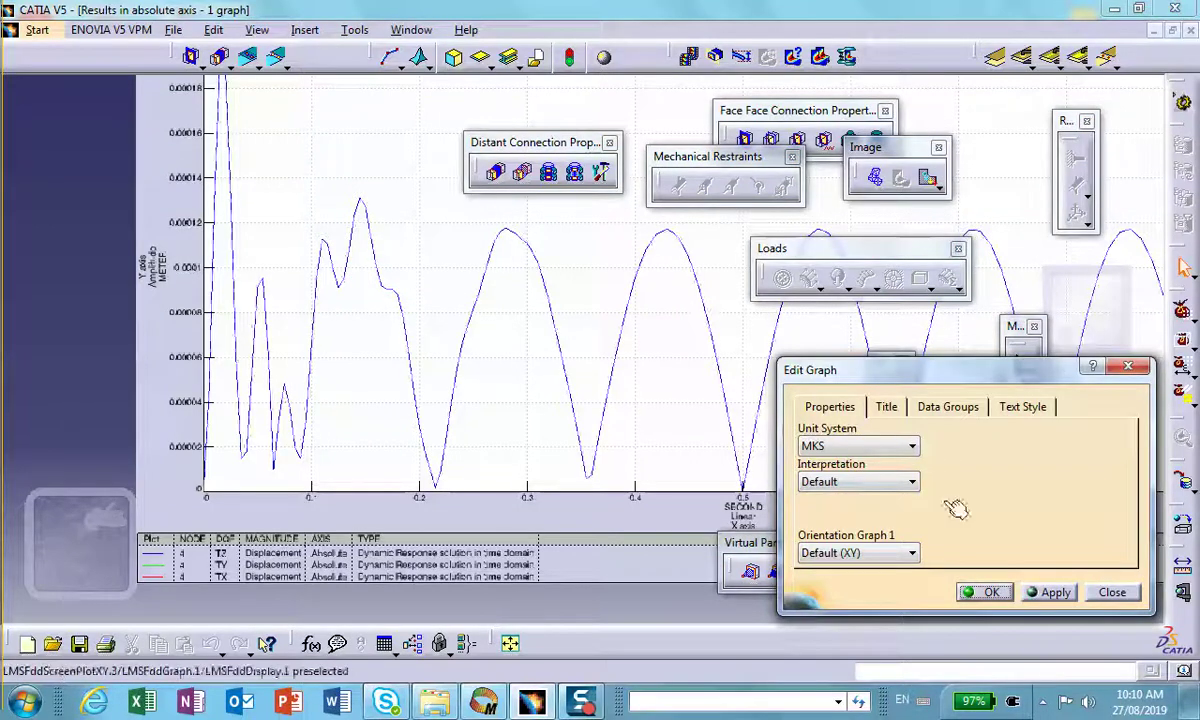
click(1112, 592)
Set the graph's unit system to Options defined.
right_click(345, 152)
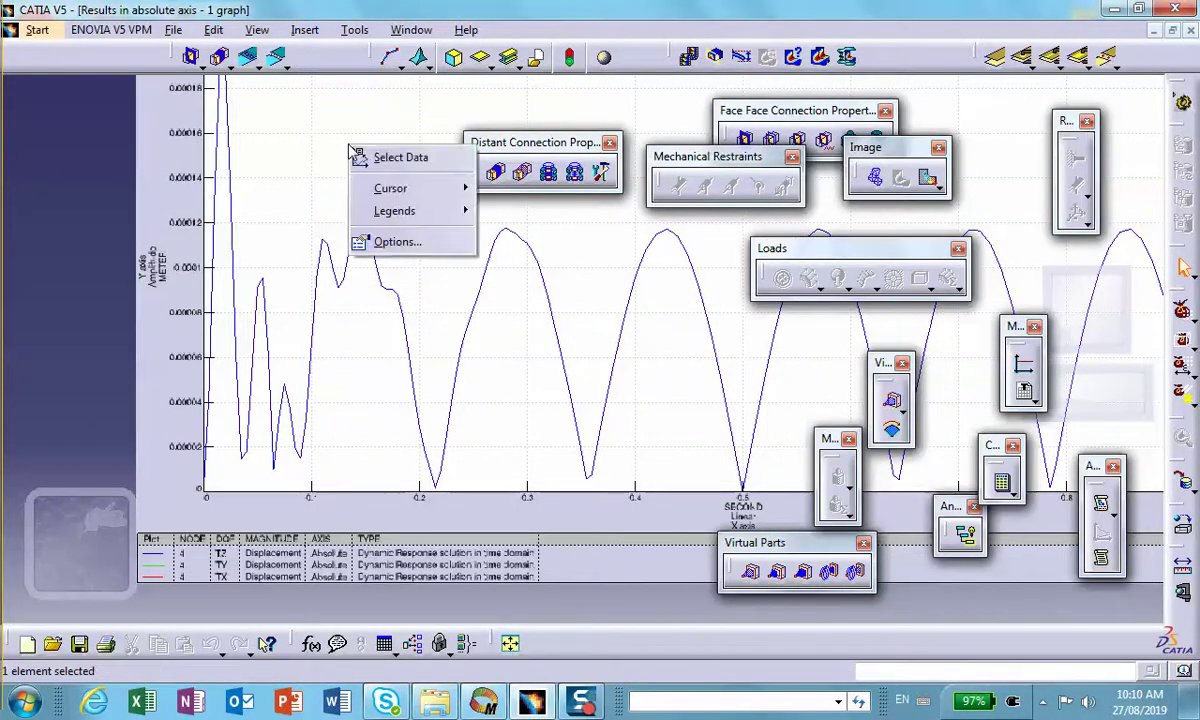
click(365, 241)
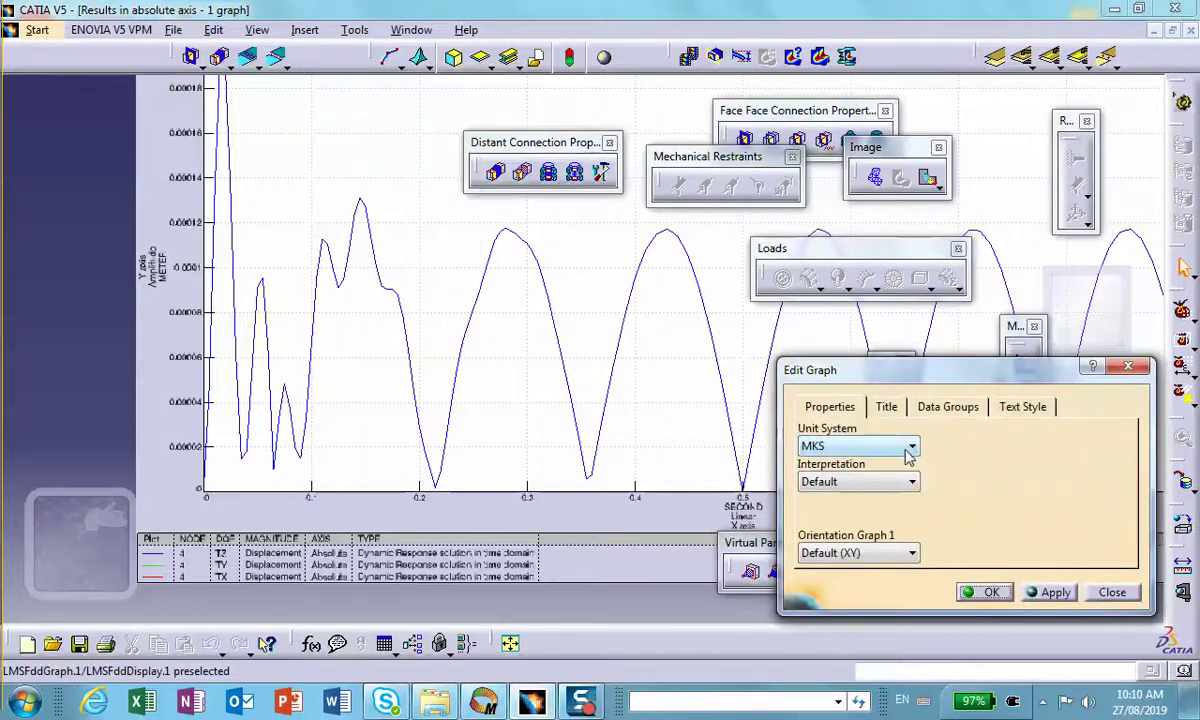
click(908, 447)
click(852, 484)
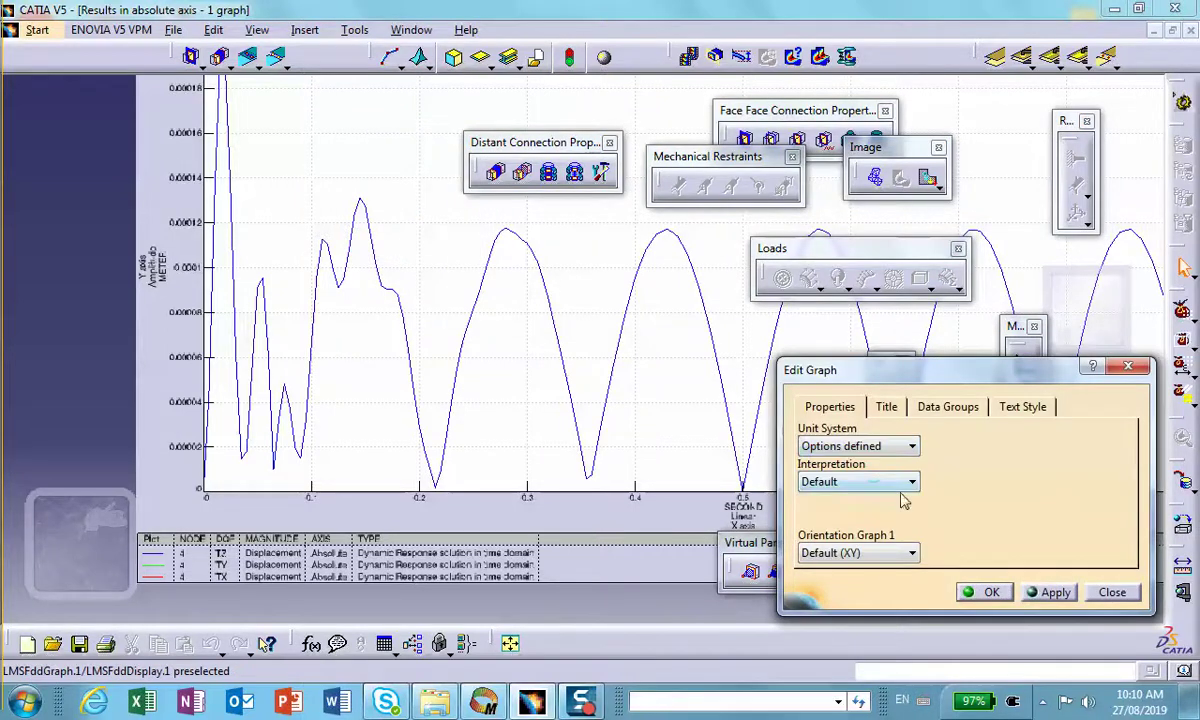
click(988, 592)
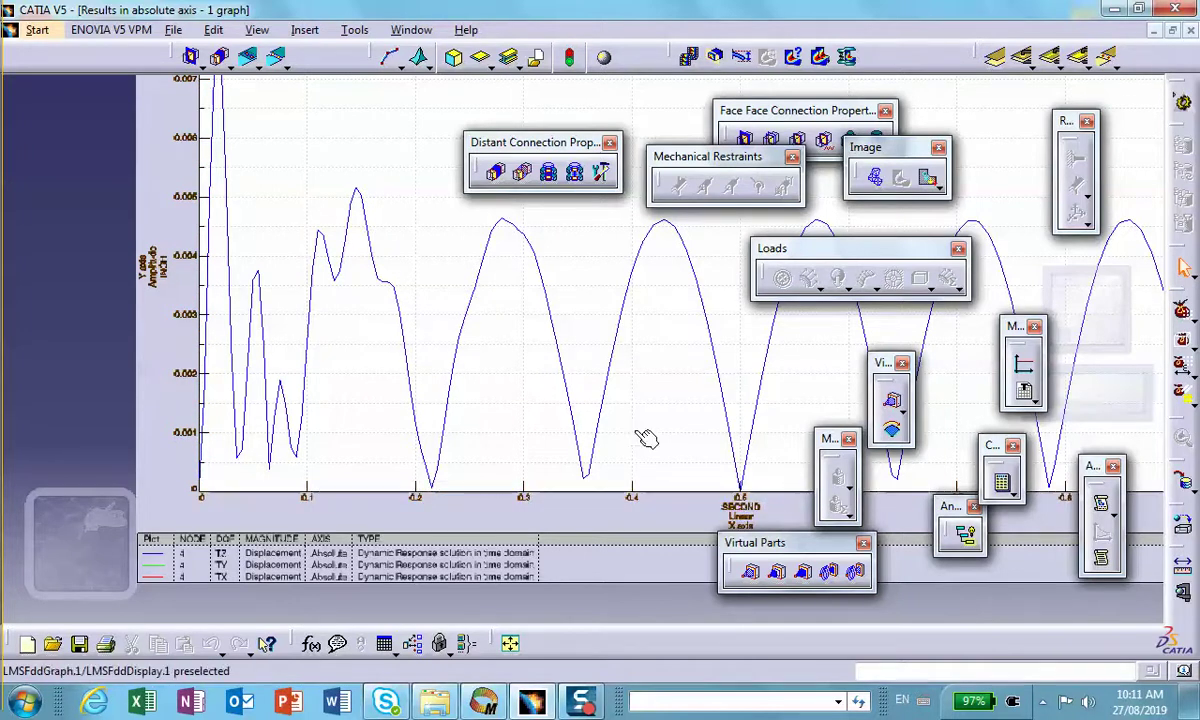
Change the graph's Y axis format to Real and move the Distant Connection Properties toolbar off the curve.
middle_drag(408, 306, 405, 336)
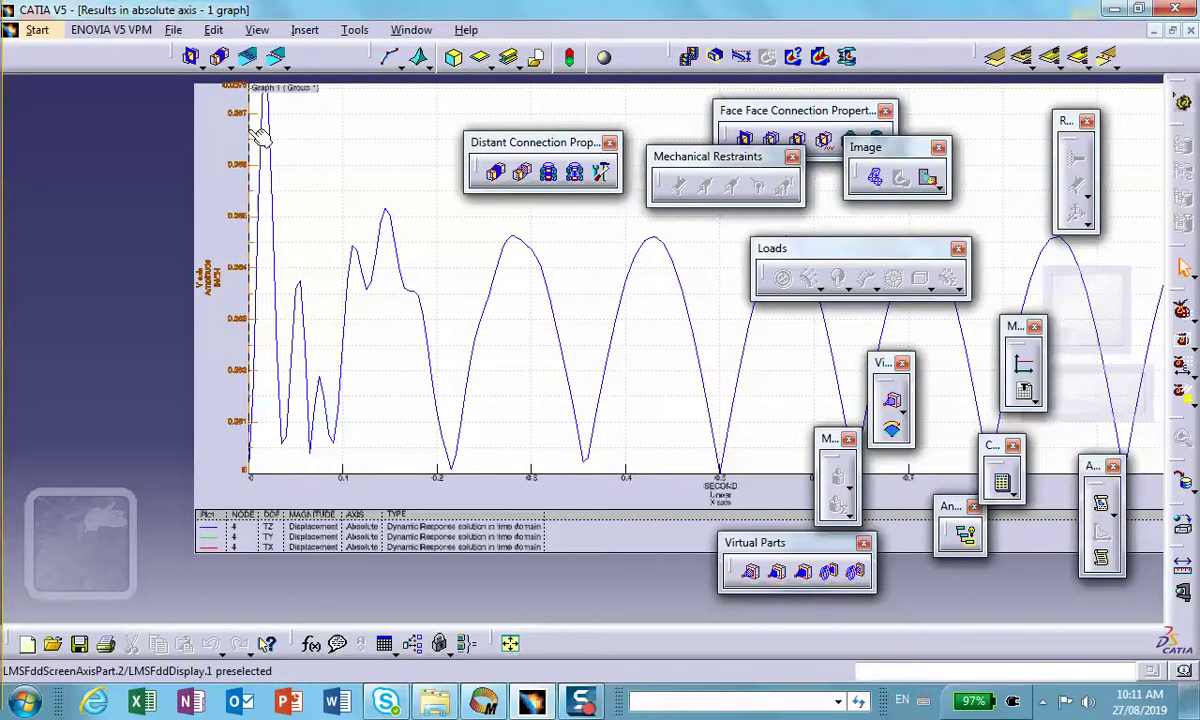
right_click(253, 140)
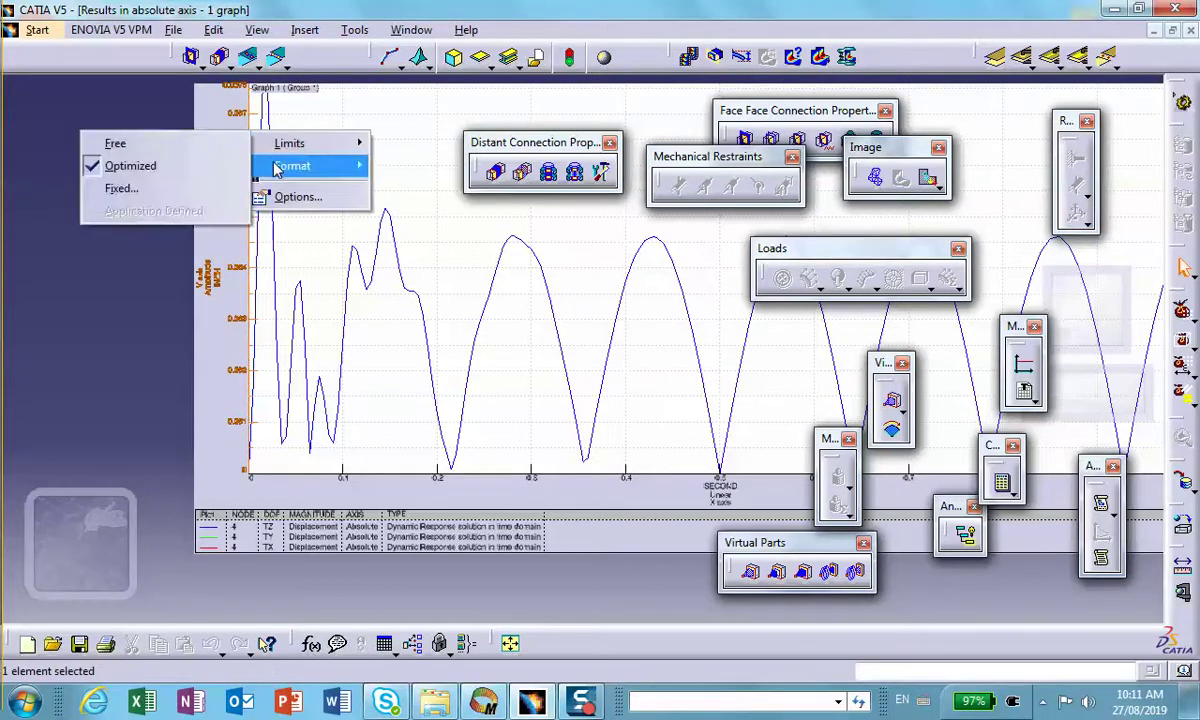
mouse_move(260, 165)
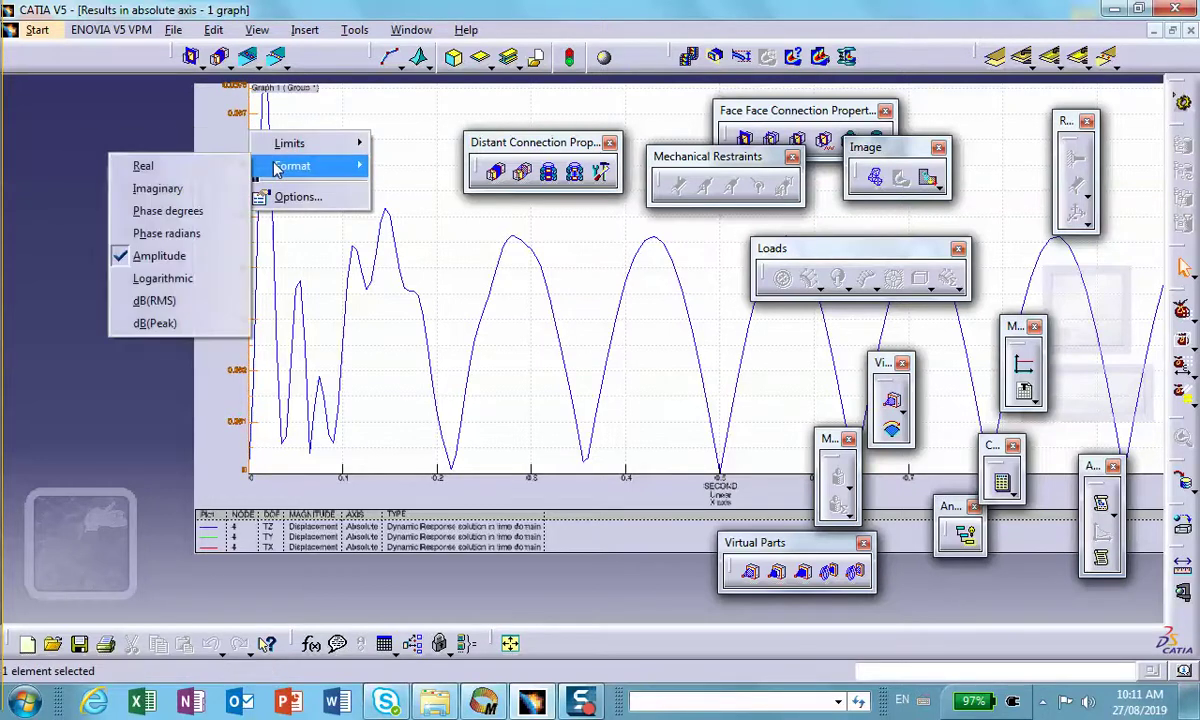
click(221, 177)
middle_drag(316, 260, 243, 279)
drag(537, 142, 587, 543)
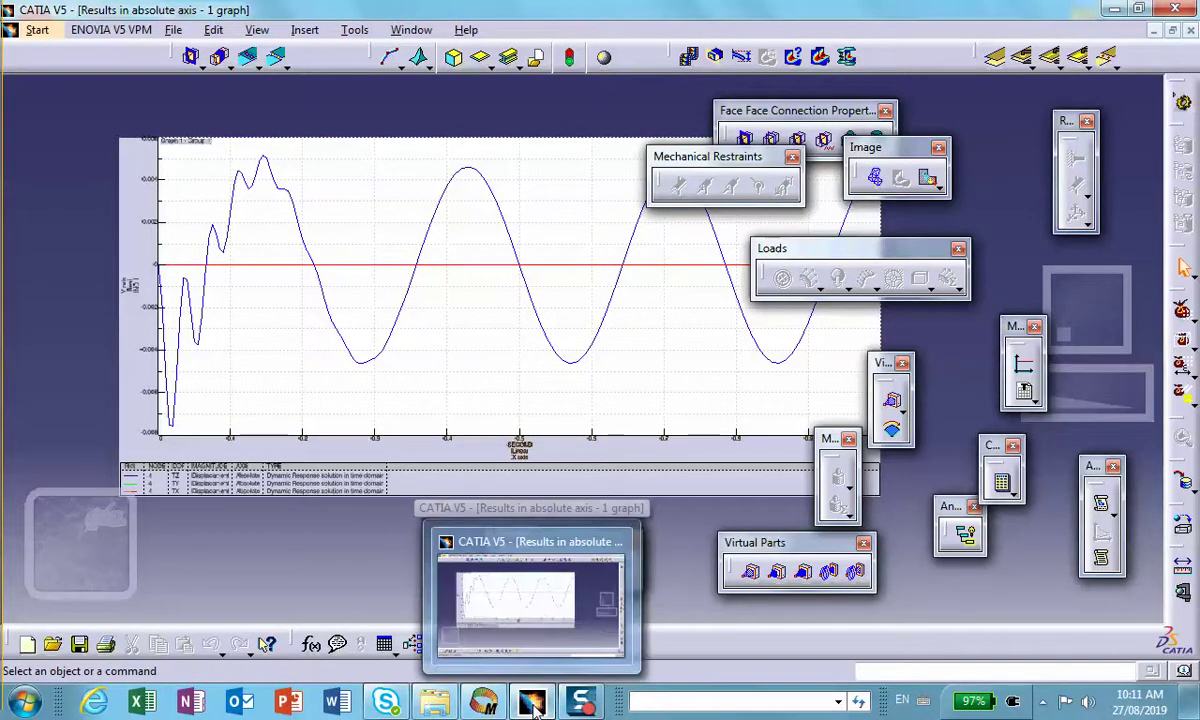
Switch to Mathcad, examine the mid-span displacement plot u(L/2,t), and return to the CATIA results graph.
click(486, 703)
scroll(461, 507, down, 5)
scroll(461, 505, down, 3)
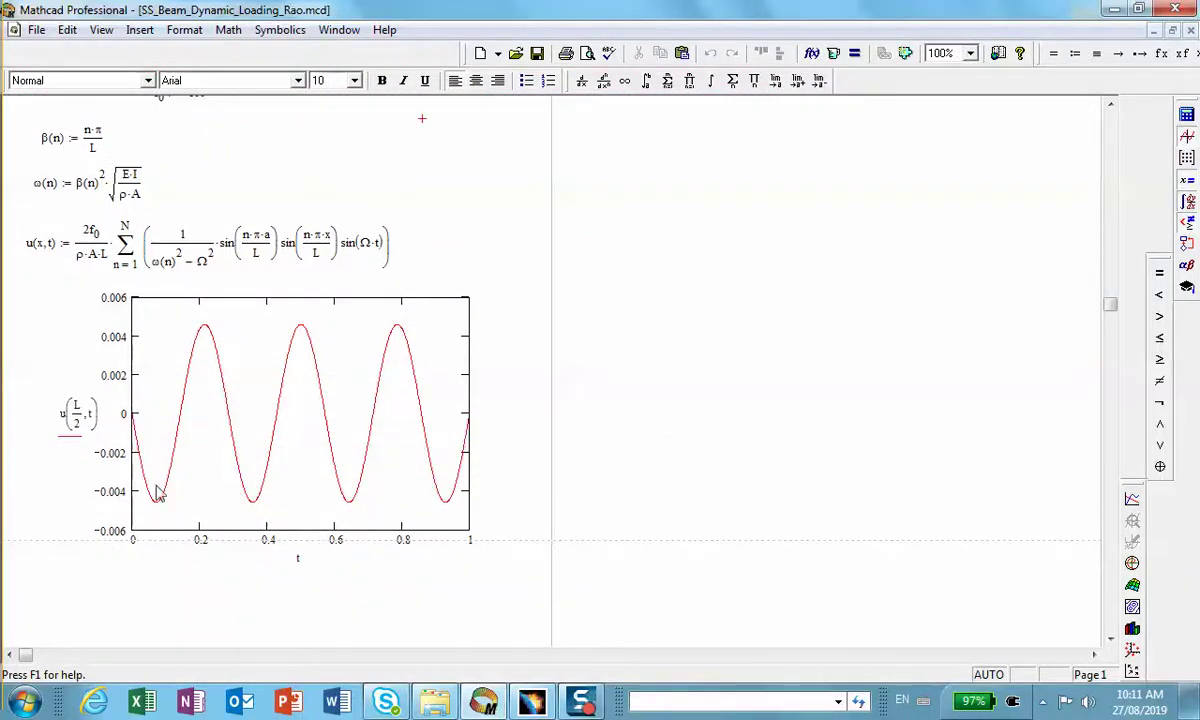
click(1115, 9)
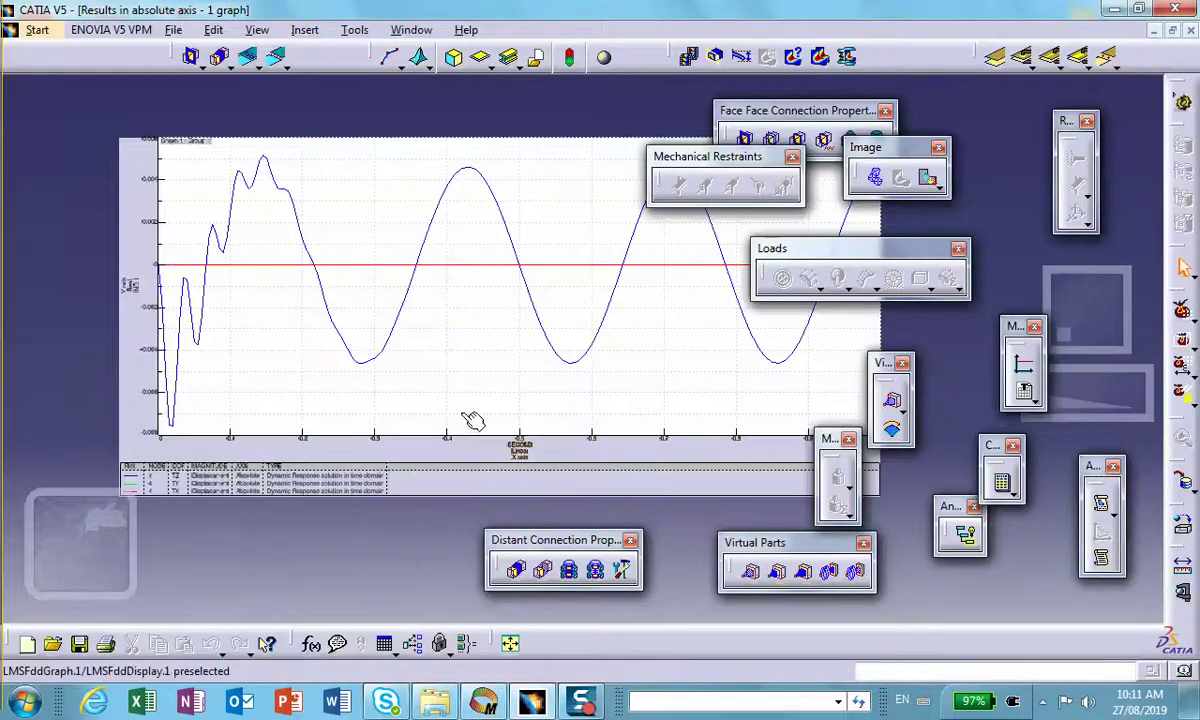
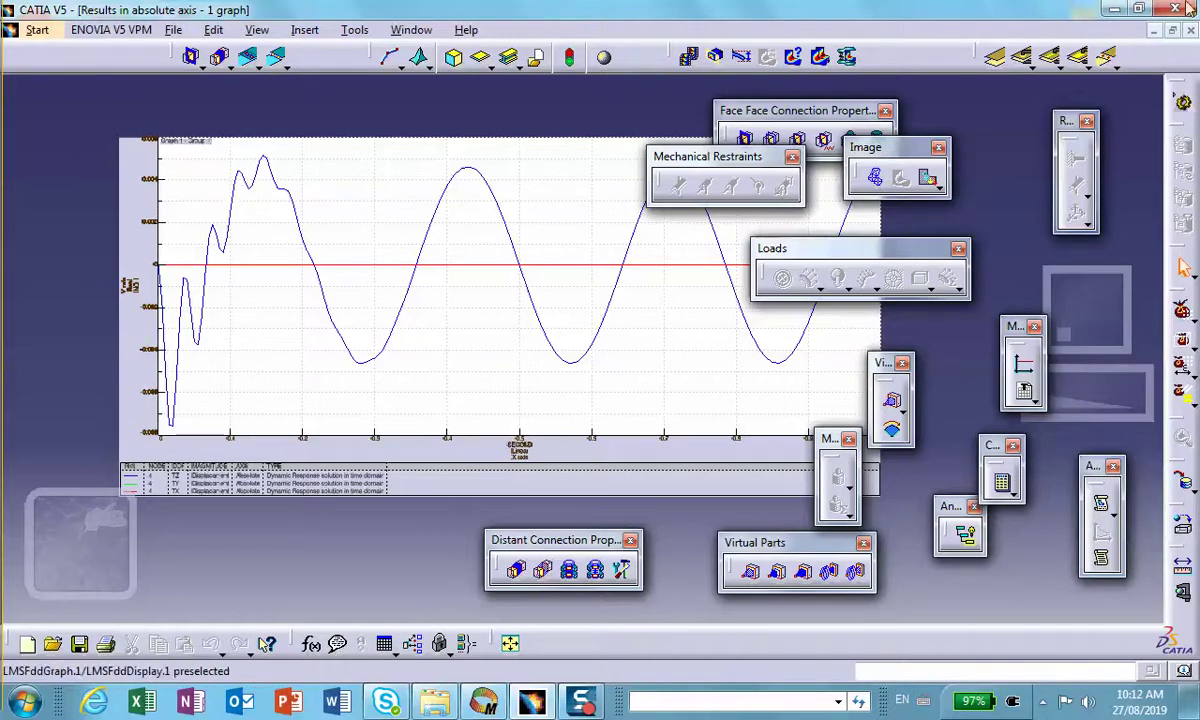
Open Book1.xlsx in Excel from the SS_Beam_Dynamic_Loading_Rao folder on the desktop.
click(1114, 9)
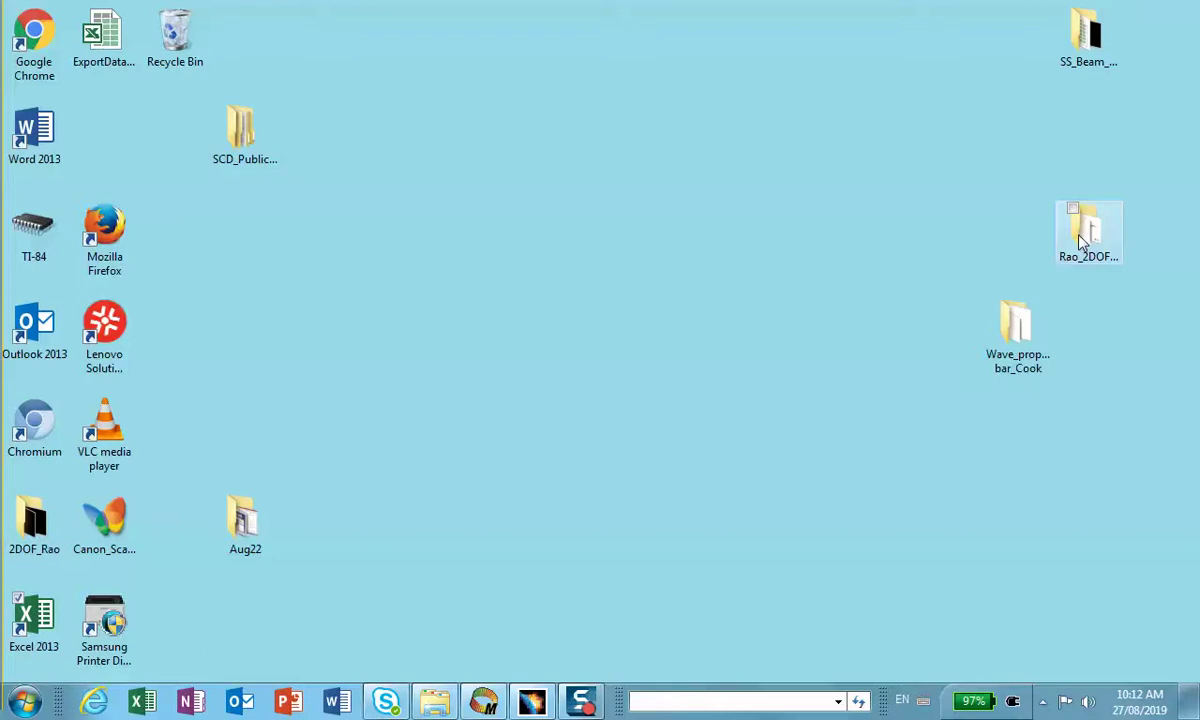
double_click(1089, 33)
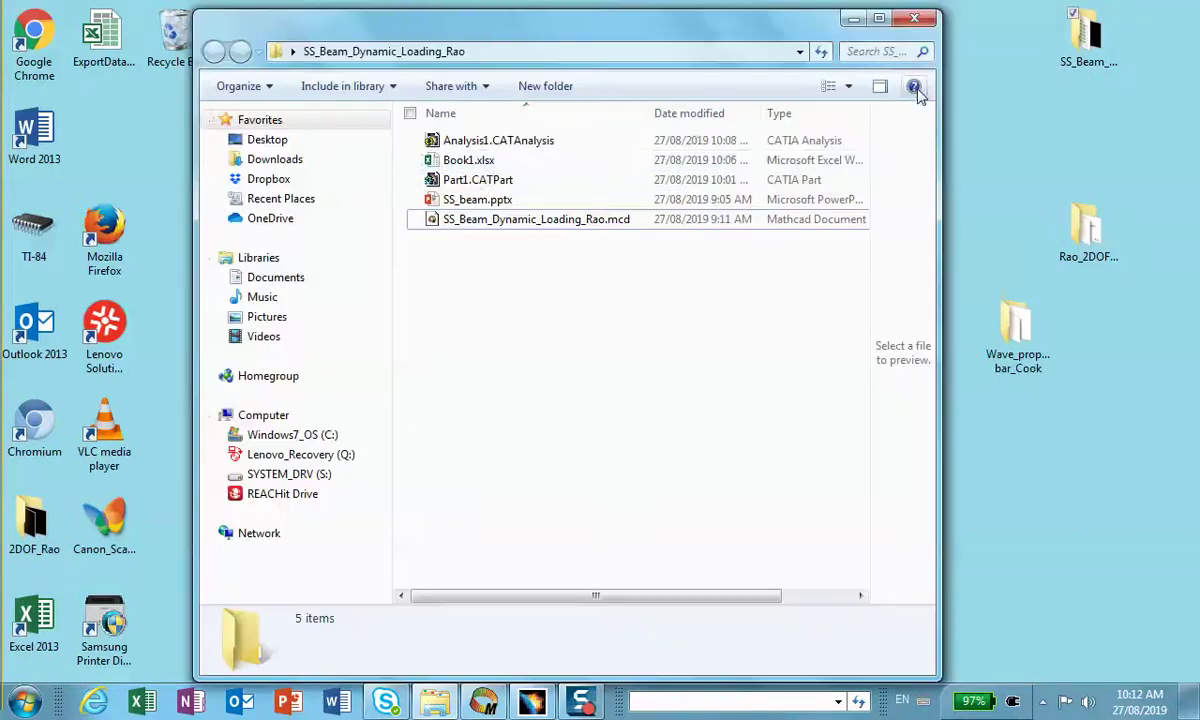
click(490, 162)
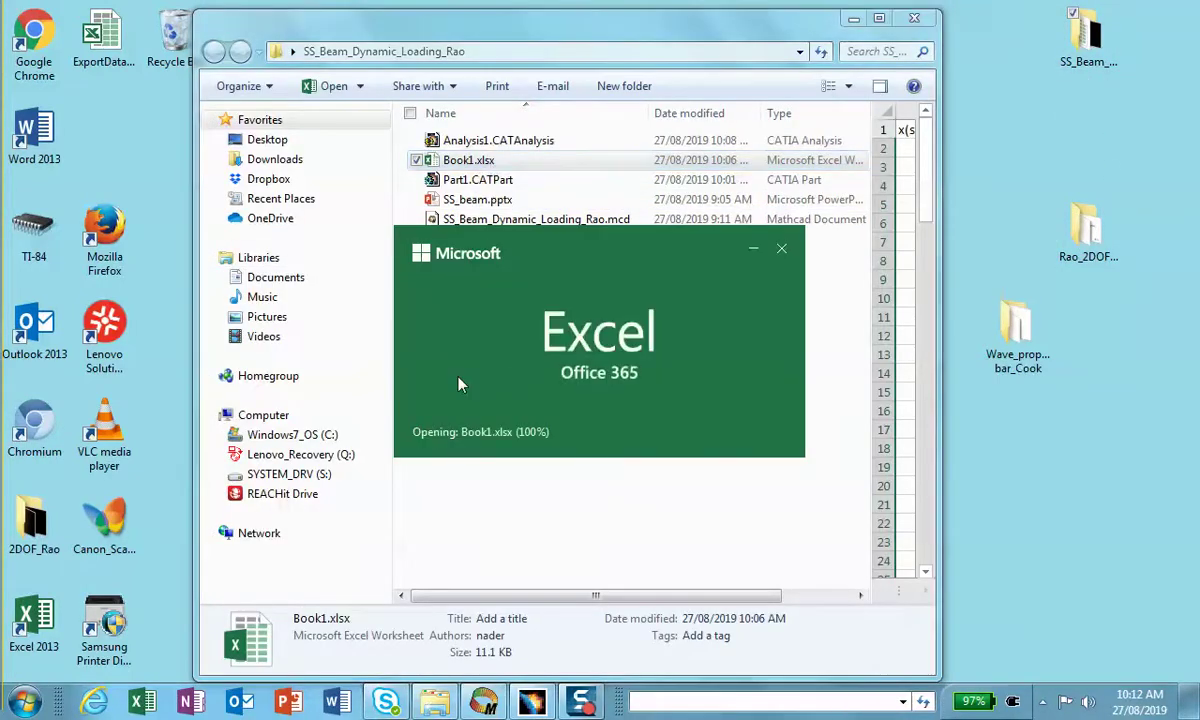
scroll(478, 365, up, 20)
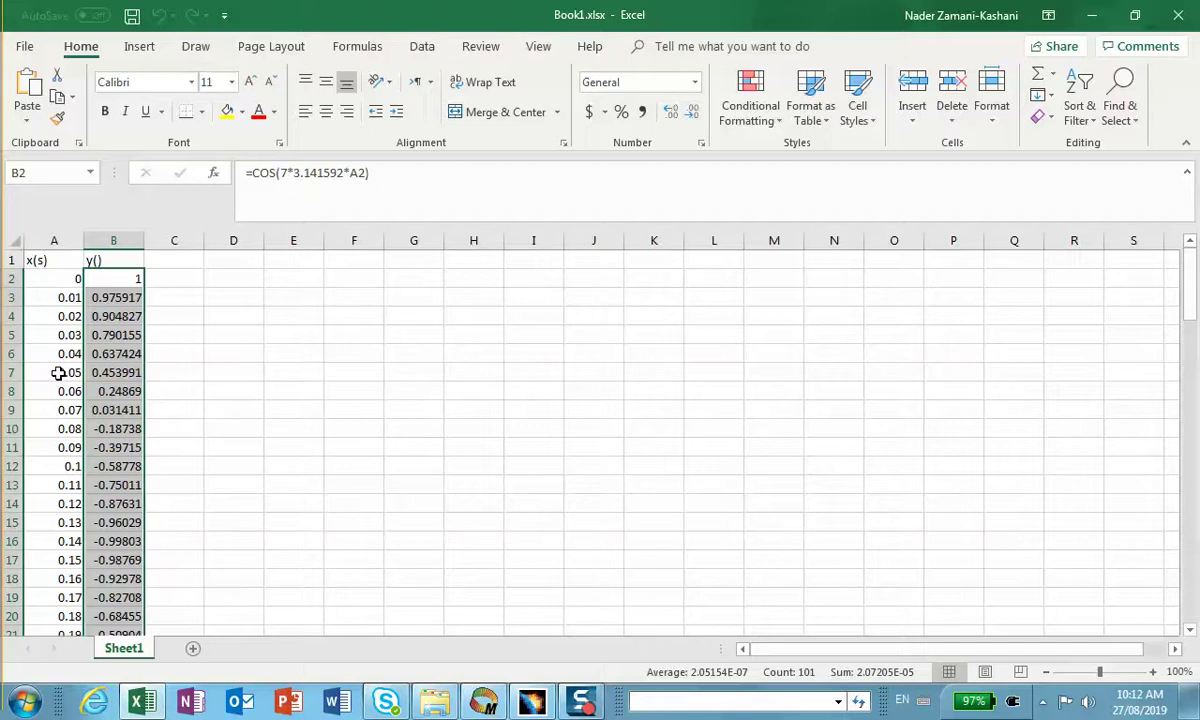
Clear the cosine values in the y() column from B2 down to the end of the data.
click(118, 280)
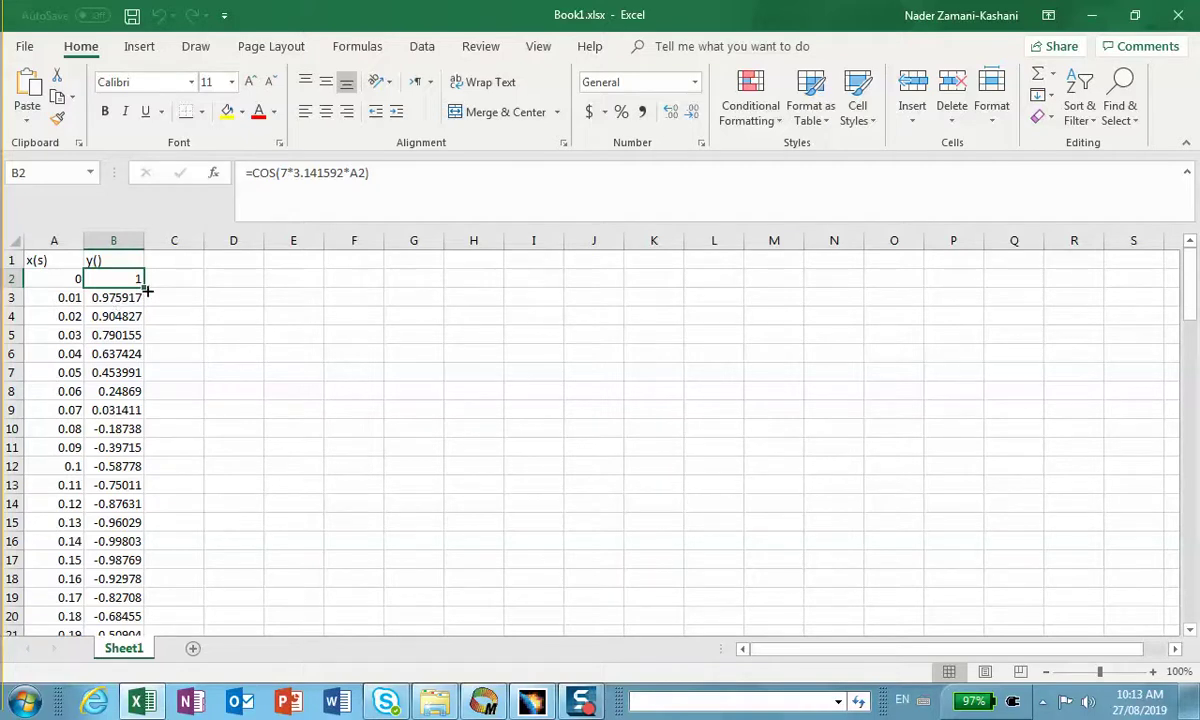
drag(126, 278, 130, 298)
click(660, 405)
drag(146, 290, 150, 603)
key(Delete)
scroll(150, 602, up, 20)
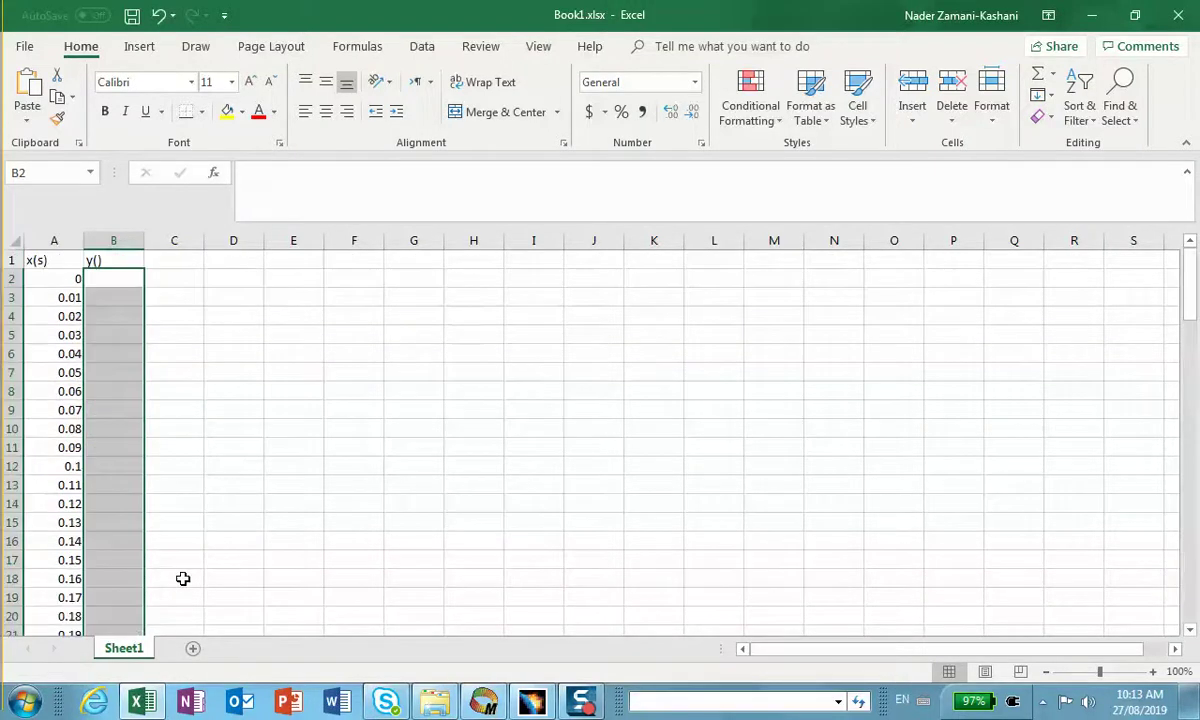
Enter the ramp formula =10*A2 in B2 and fill it down to B12.
click(92, 273)
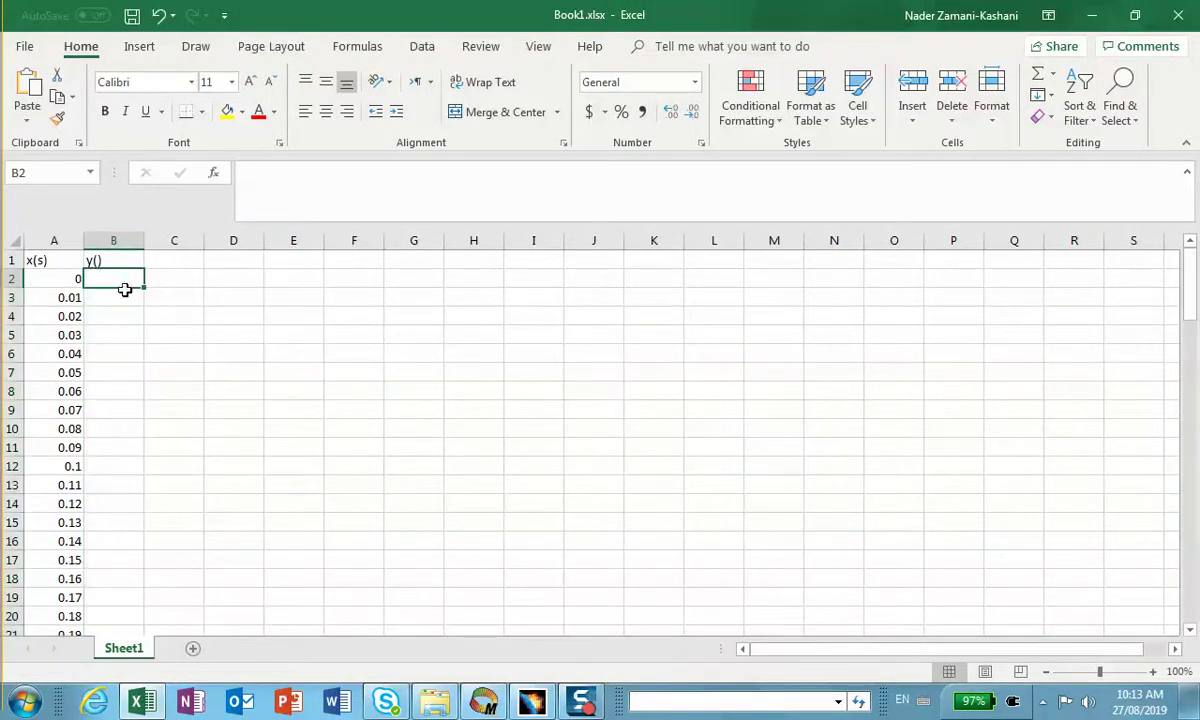
text(=)
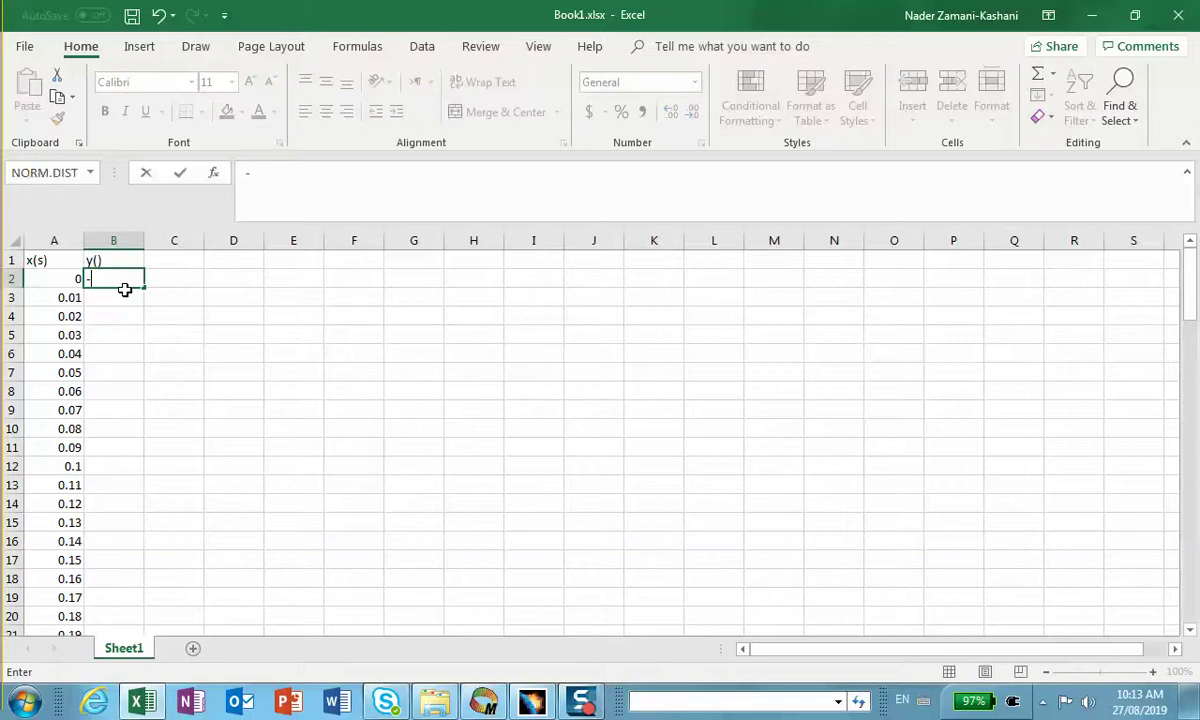
key(BackSpace)
text(=10*)
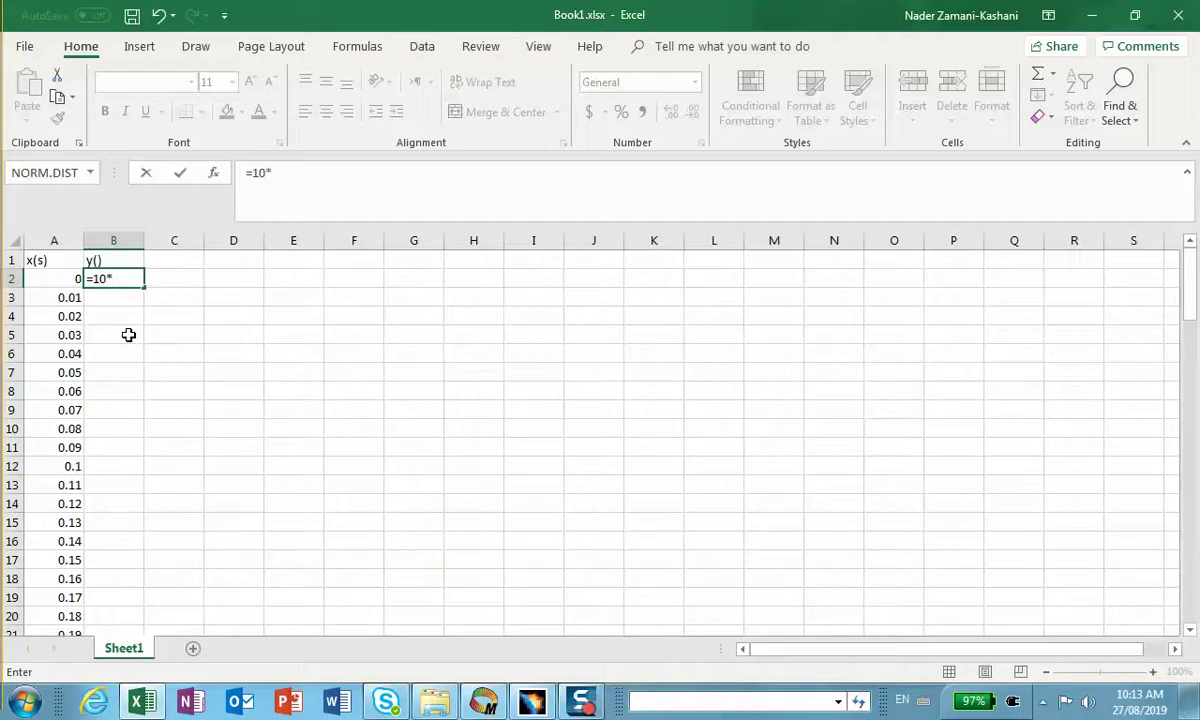
click(62, 279)
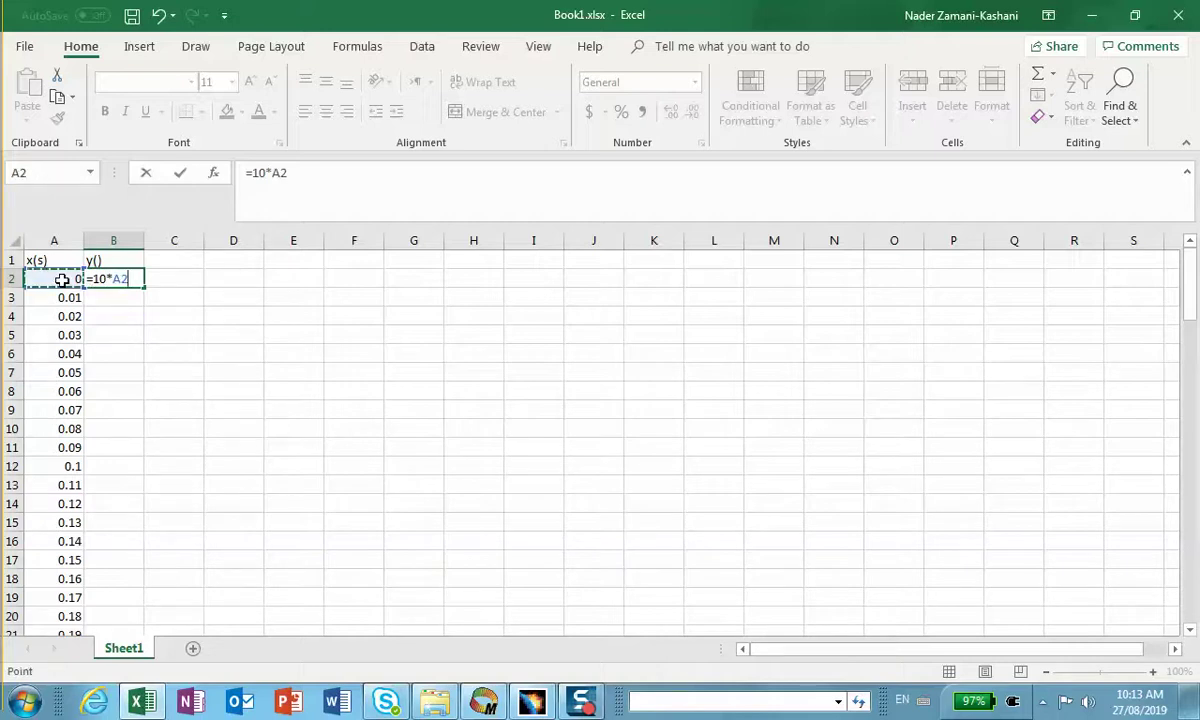
key(Return)
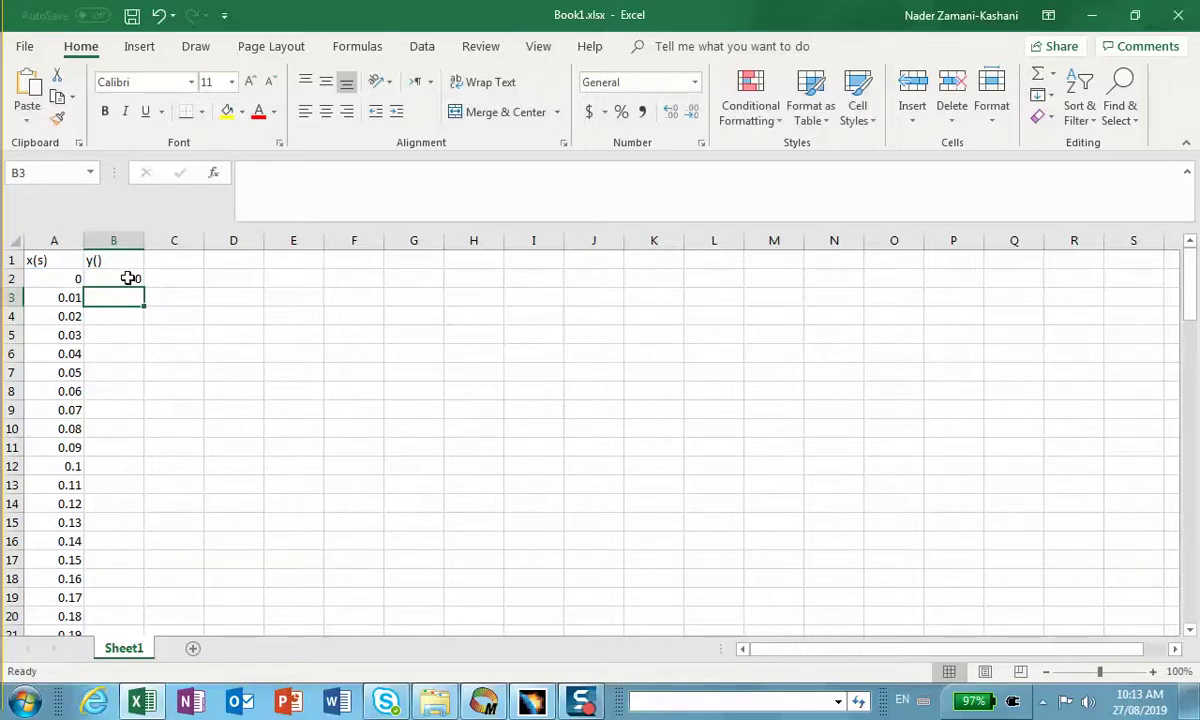
click(127, 278)
drag(144, 286, 131, 469)
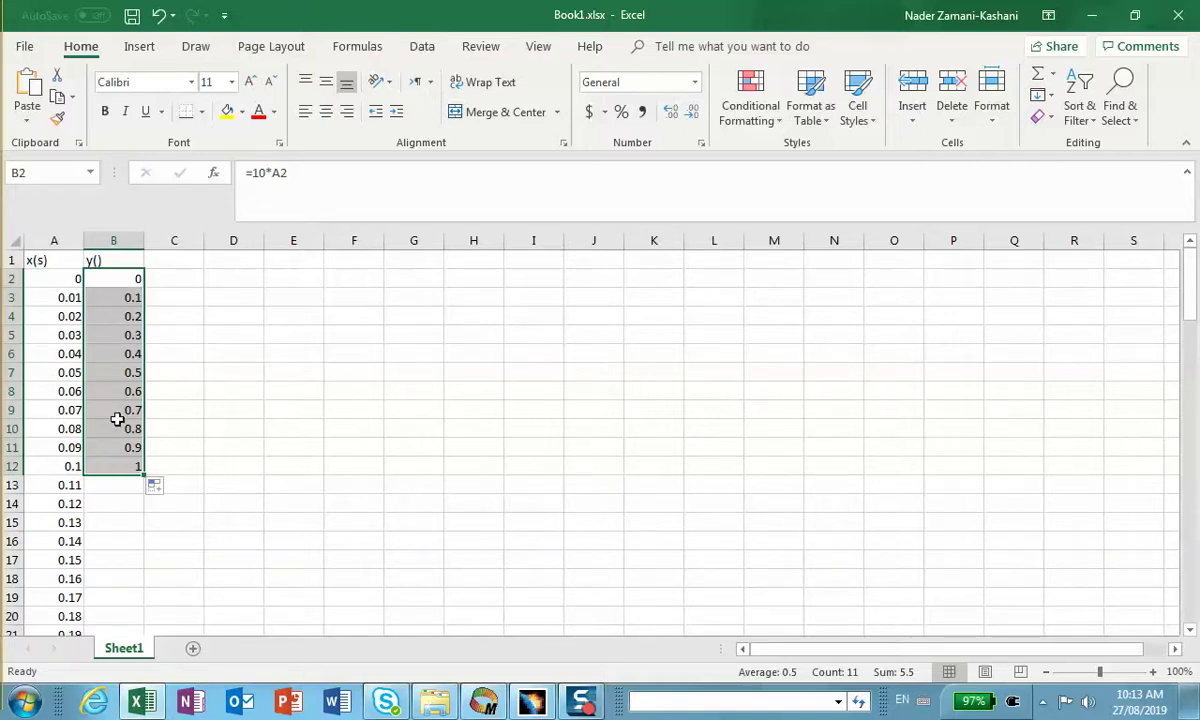
Enter the shifted cosine formula =cos(7*3.141592*(A13-0.1)) in cell B13.
scroll(220, 449, down, 6)
scroll(225, 440, up, 3)
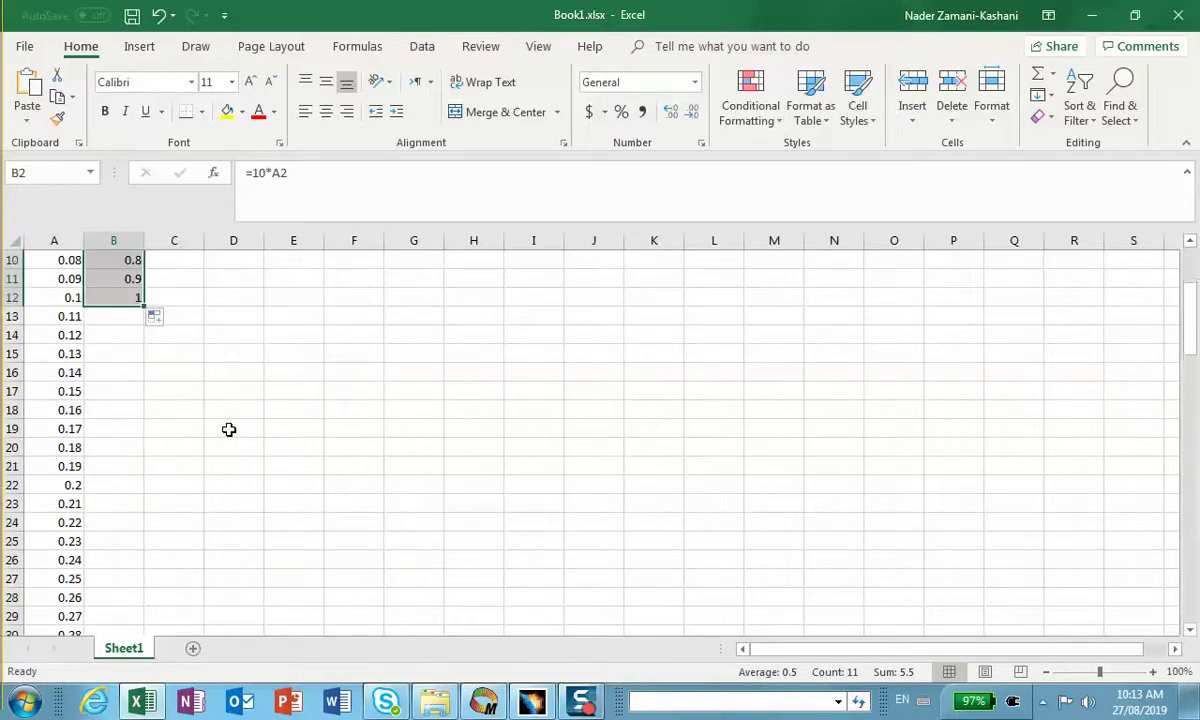
click(122, 316)
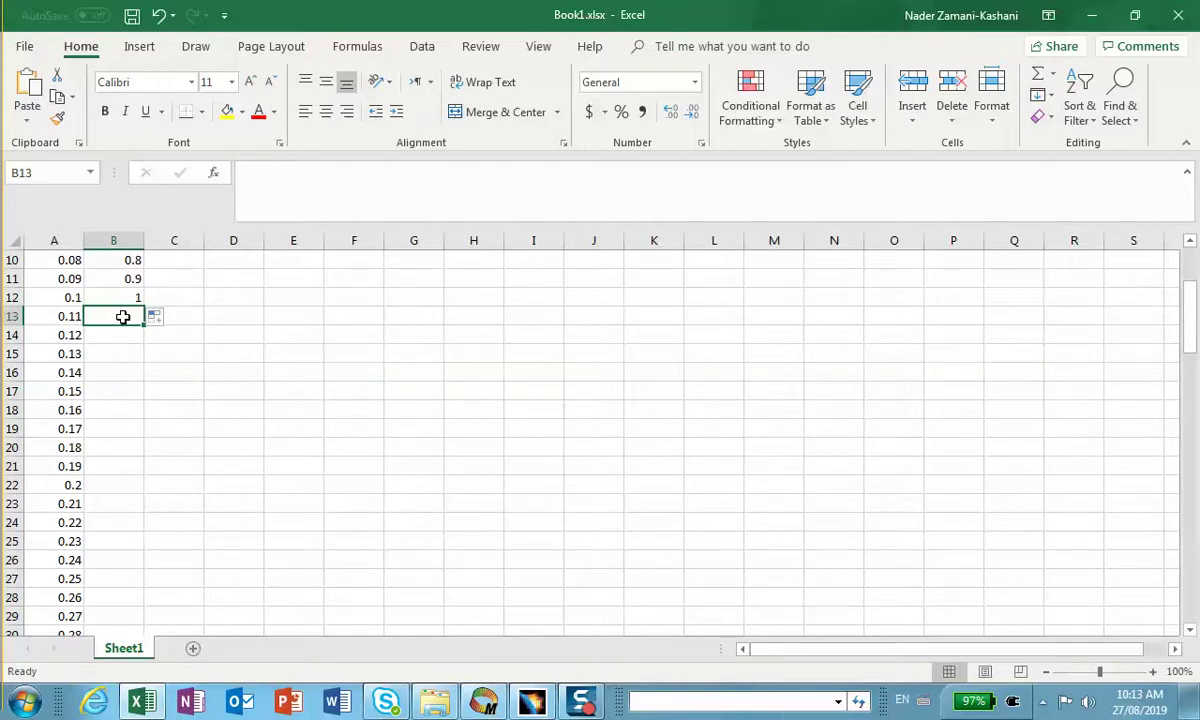
text(=)
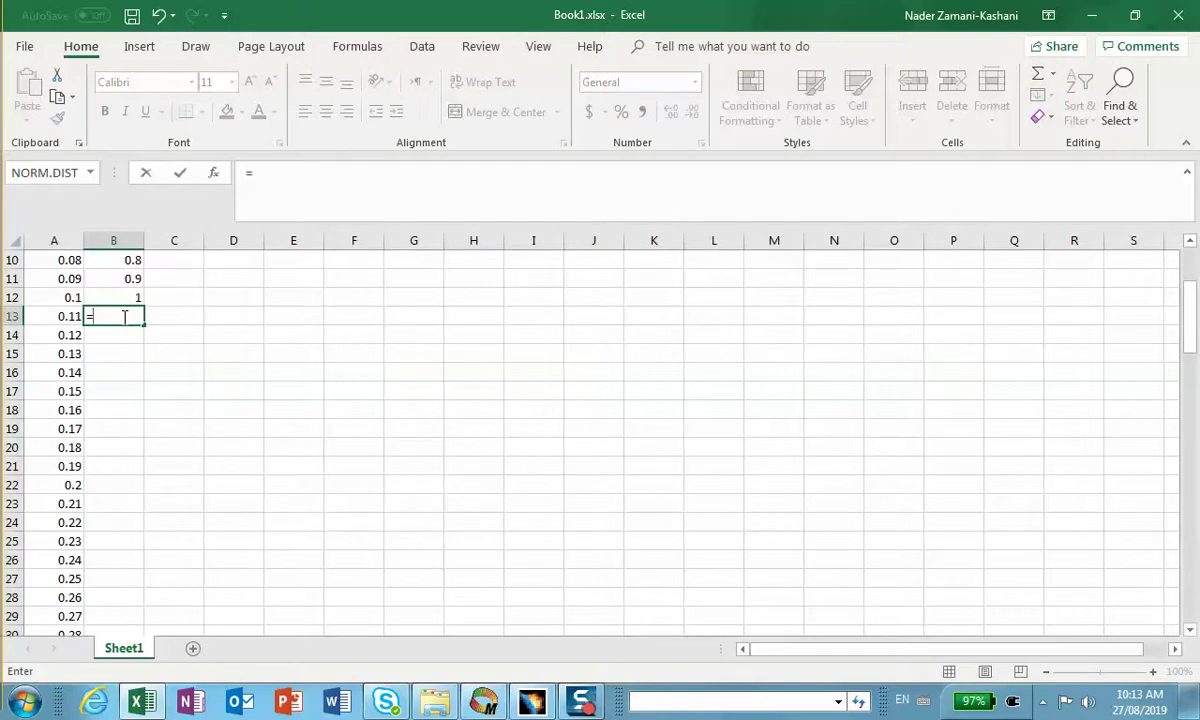
text(cos)
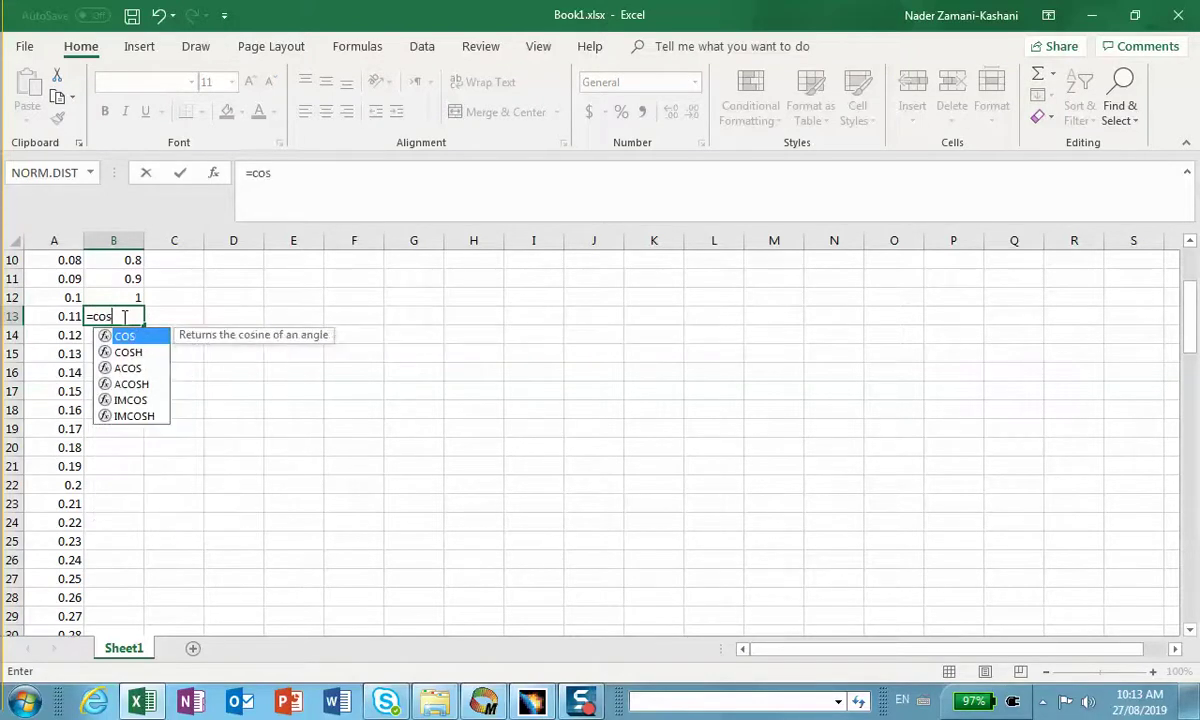
text(()
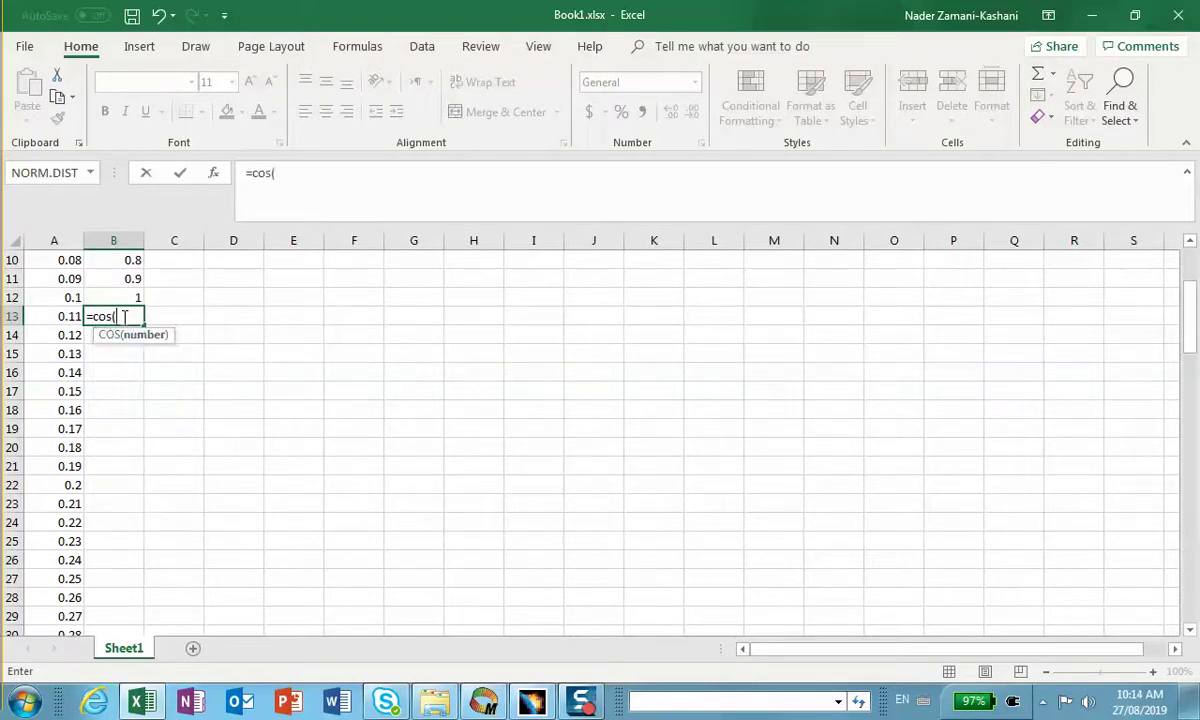
text(7*3.141592)
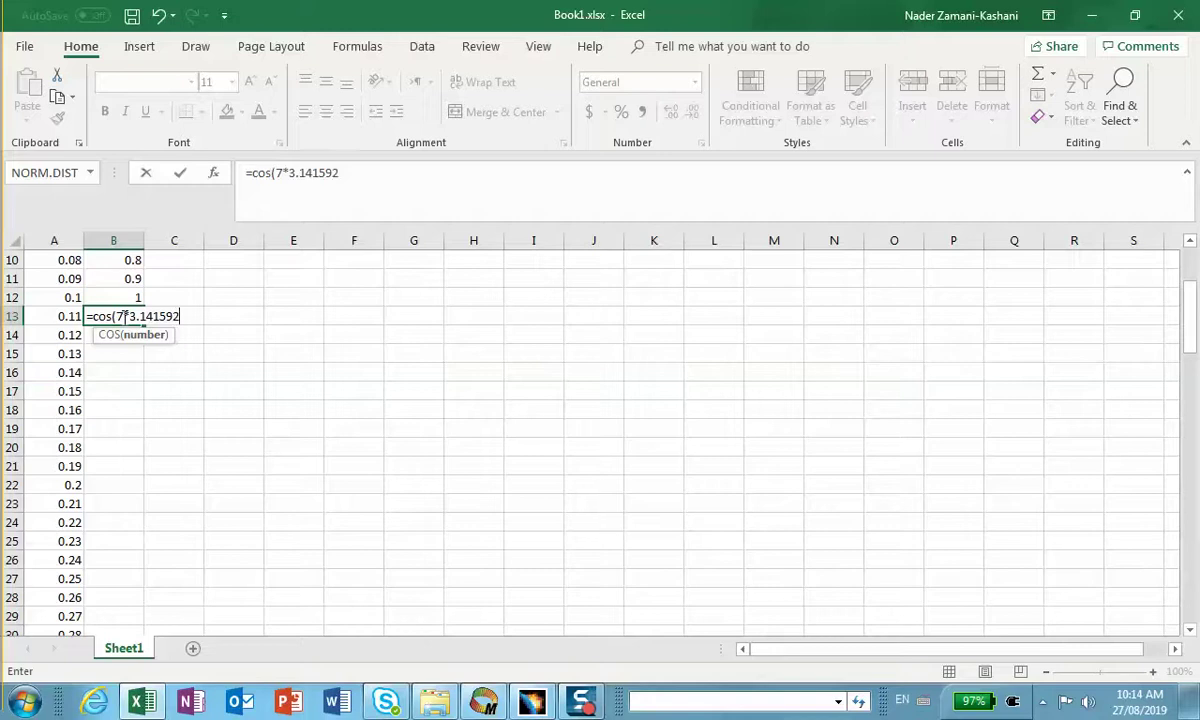
text(*()
click(66, 317)
text(-0)
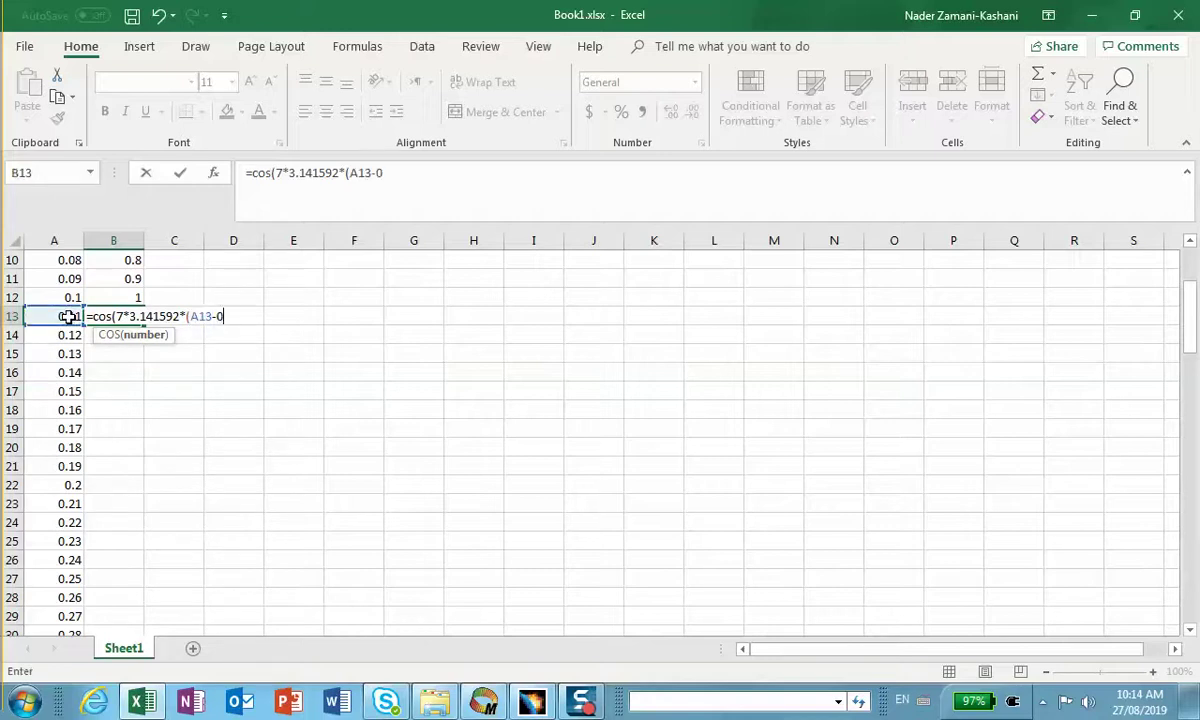
text(.1)))
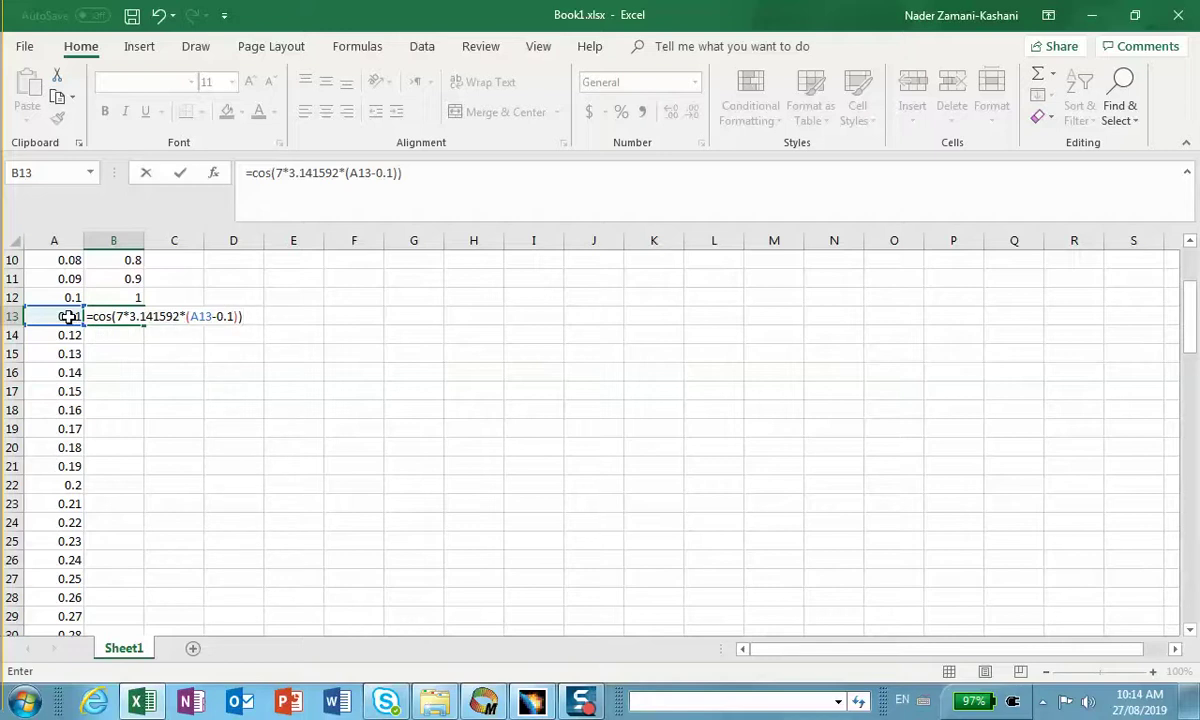
key(Return)
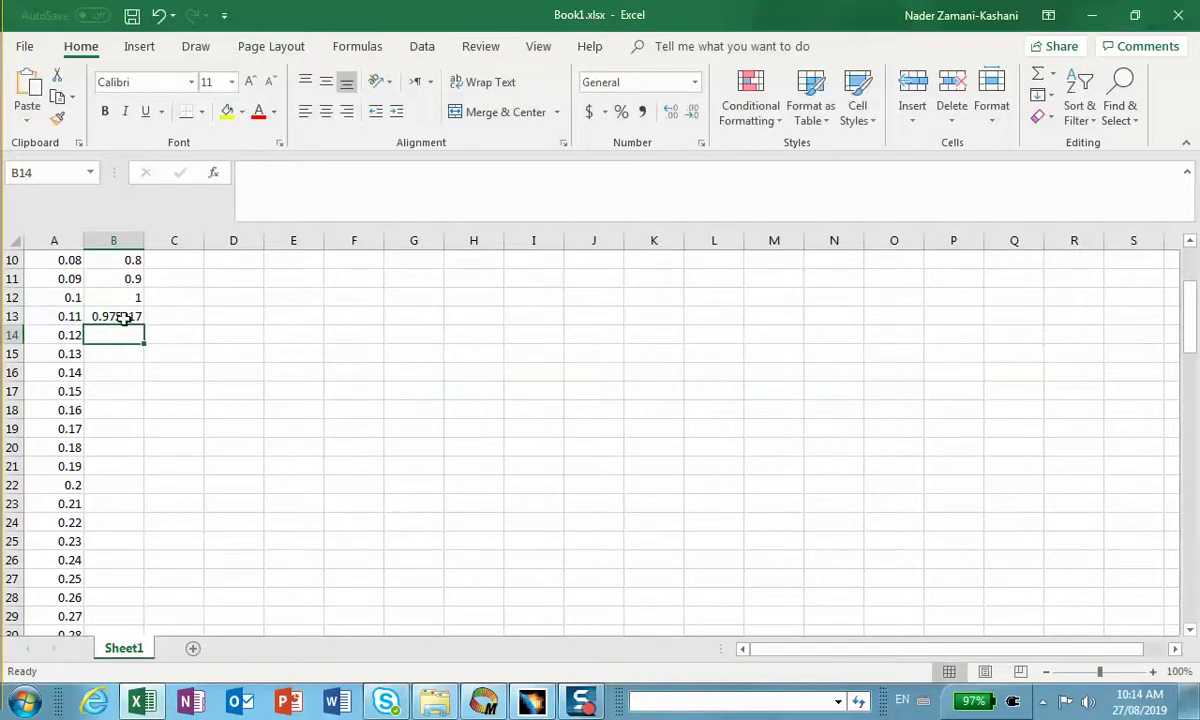
Fill the cosine formula from B13 down to B102, and save and close the workbook.
click(124, 316)
drag(146, 326, 111, 589)
drag(112, 560, 110, 573)
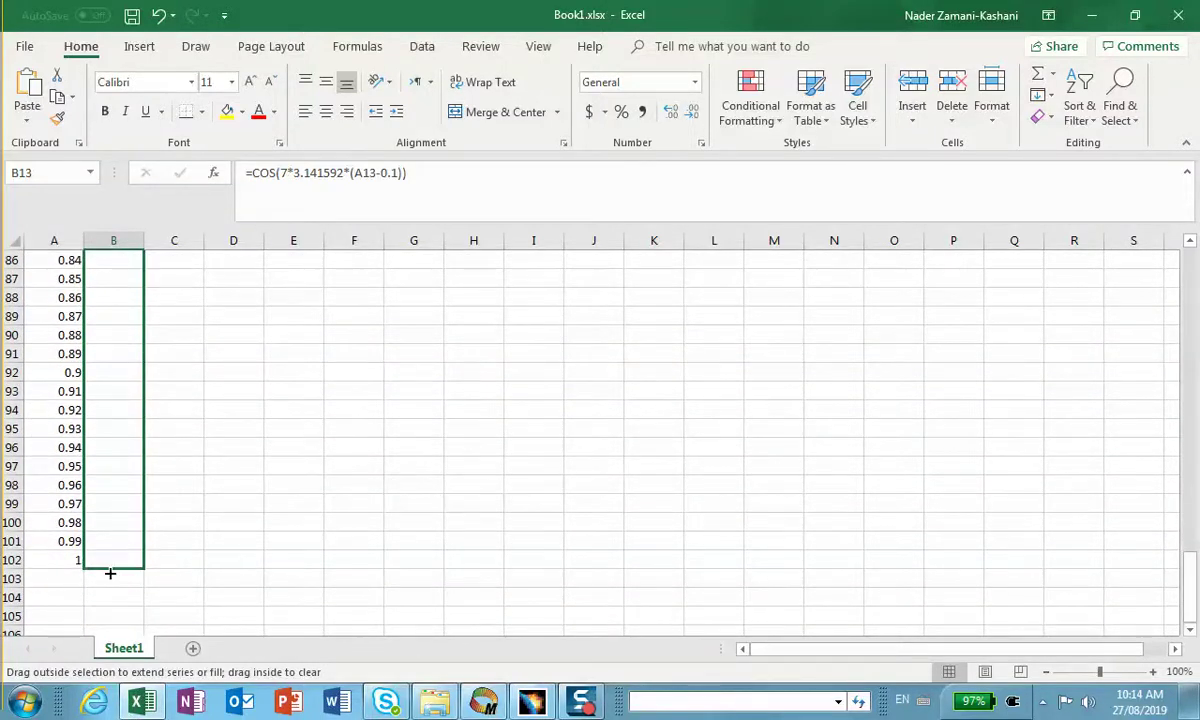
drag(110, 573, 112, 570)
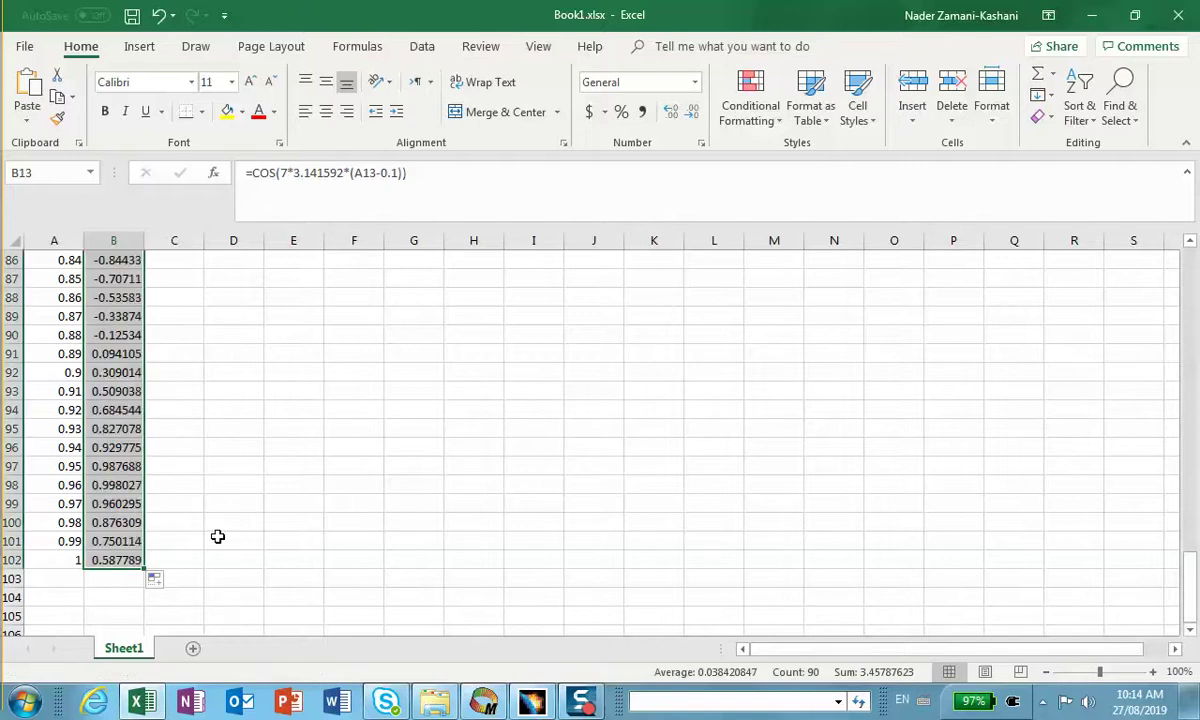
click(131, 15)
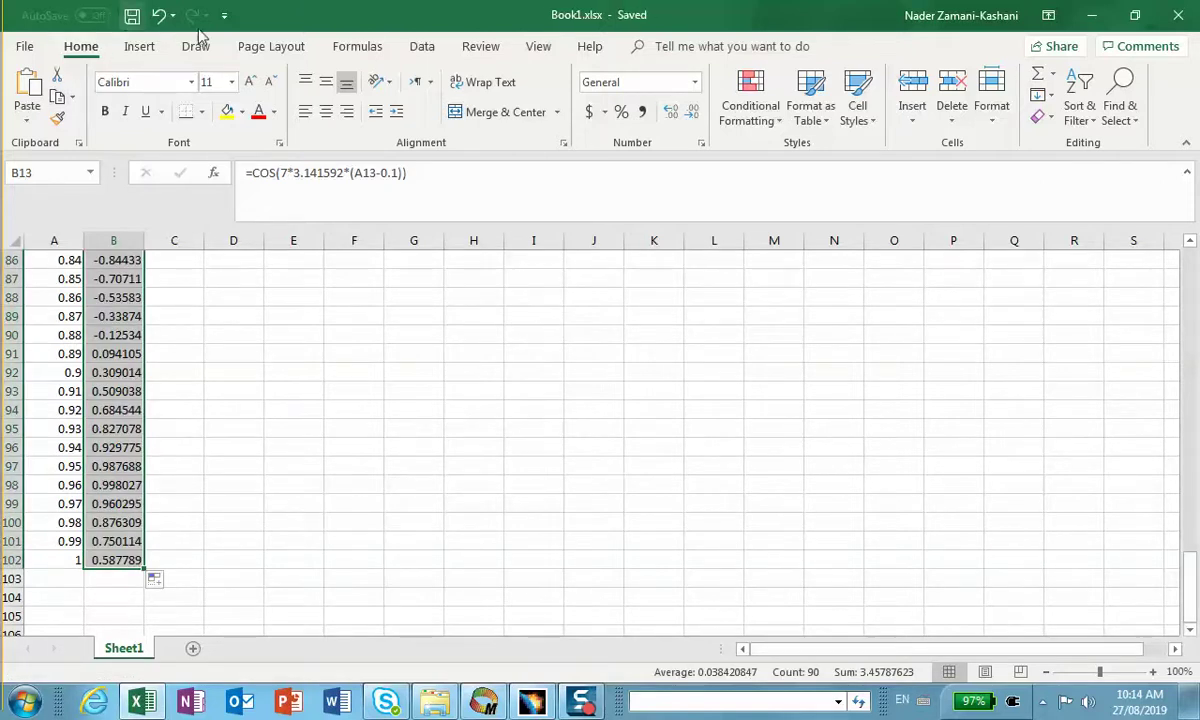
click(1176, 15)
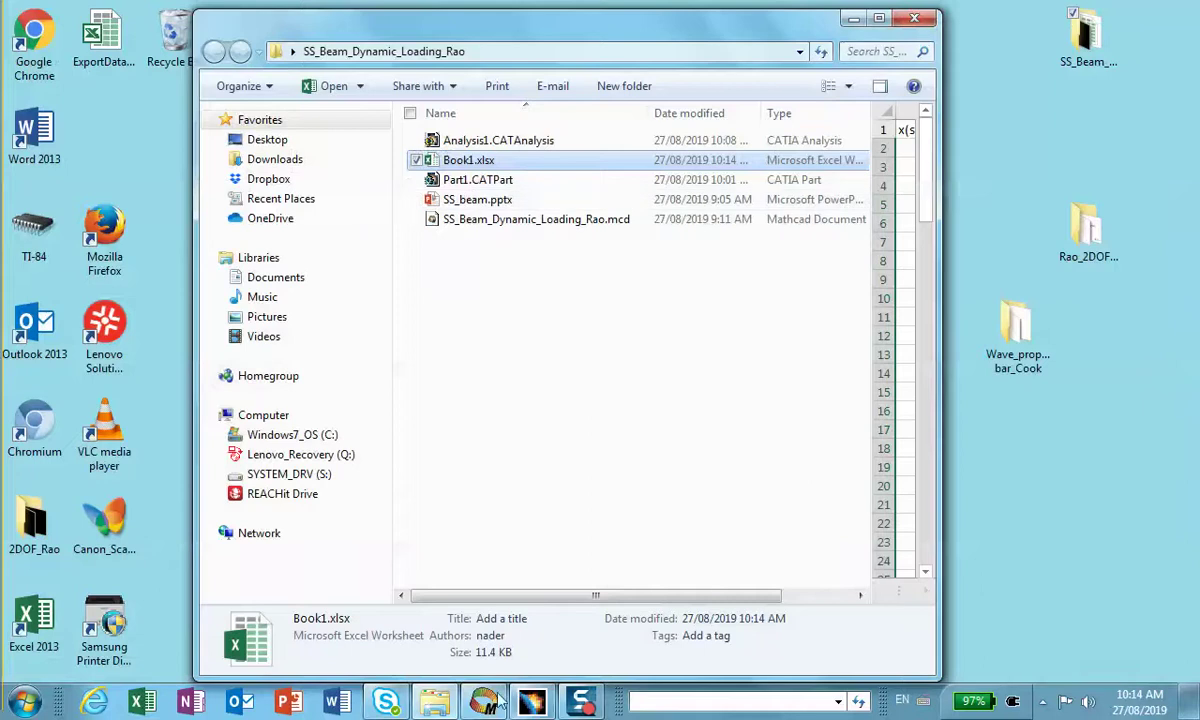
Switch to CATIA, close the results graph window and delete Time Modulation.1 from Modulations.1.
click(563, 632)
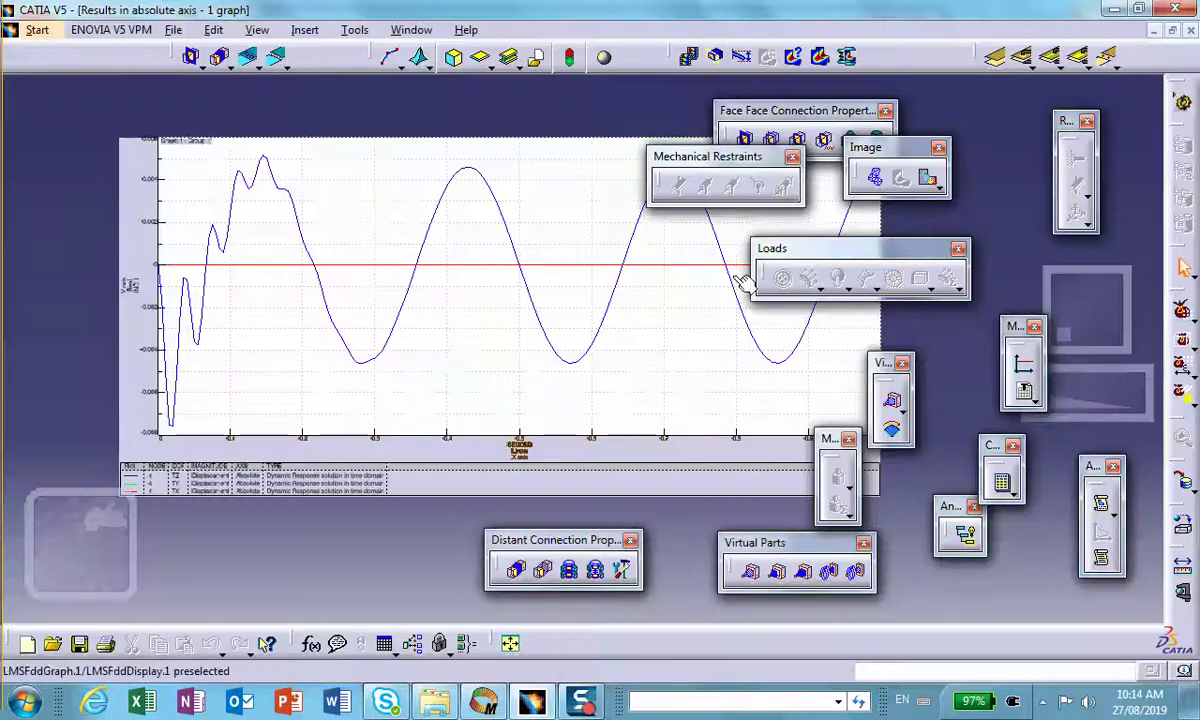
click(1190, 31)
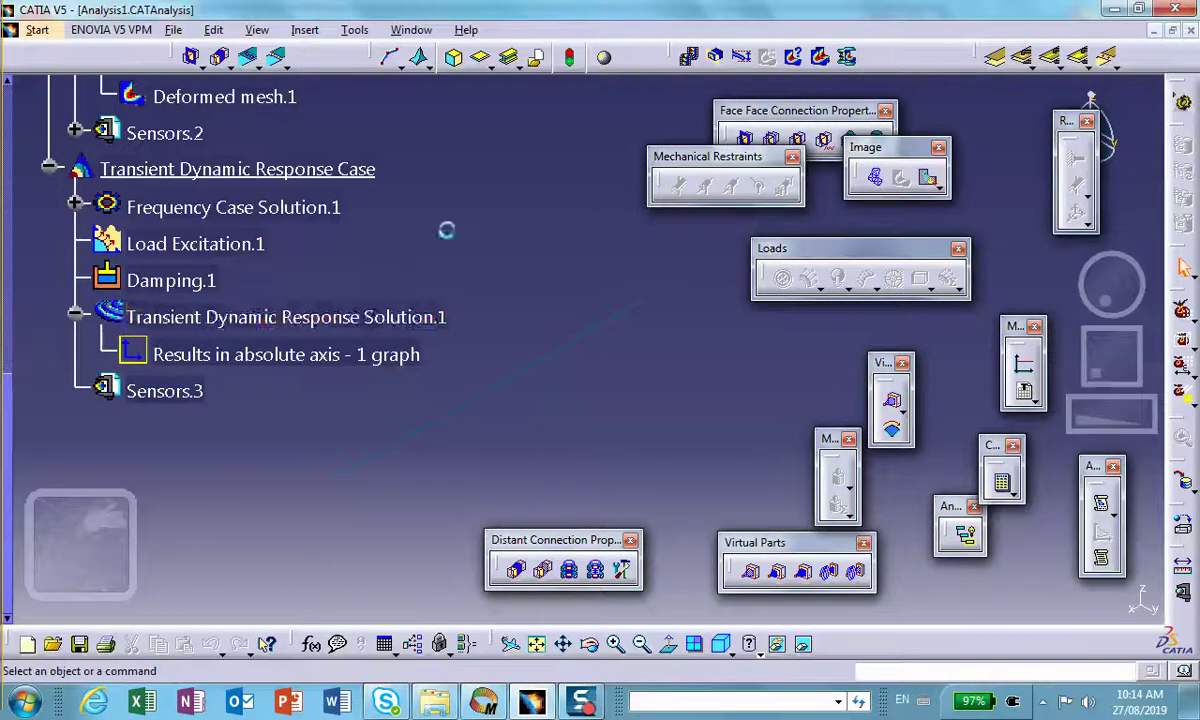
scroll(445, 241, up, 10)
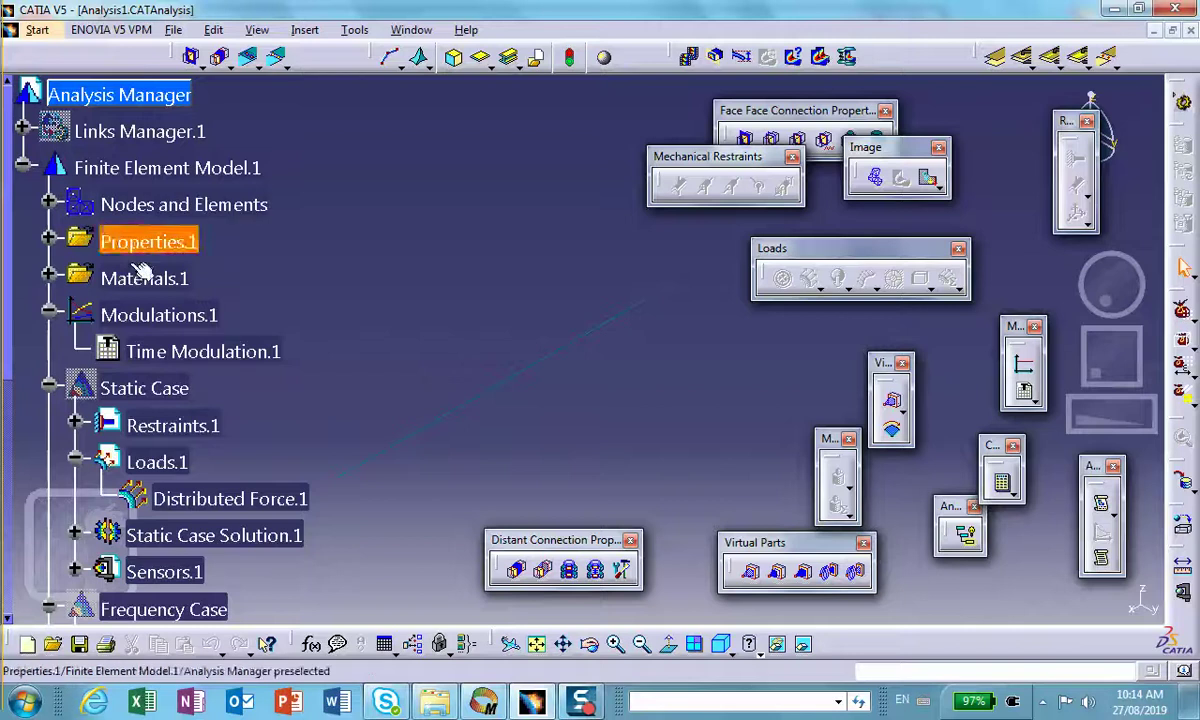
right_click(170, 355)
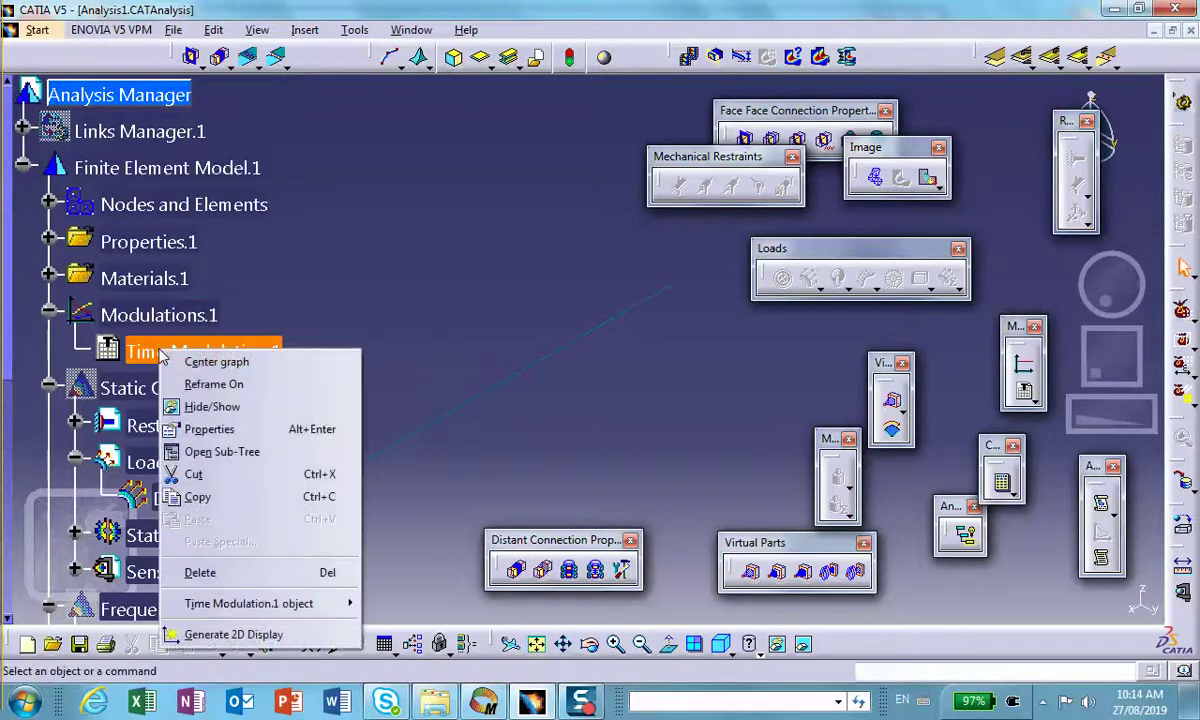
click(241, 572)
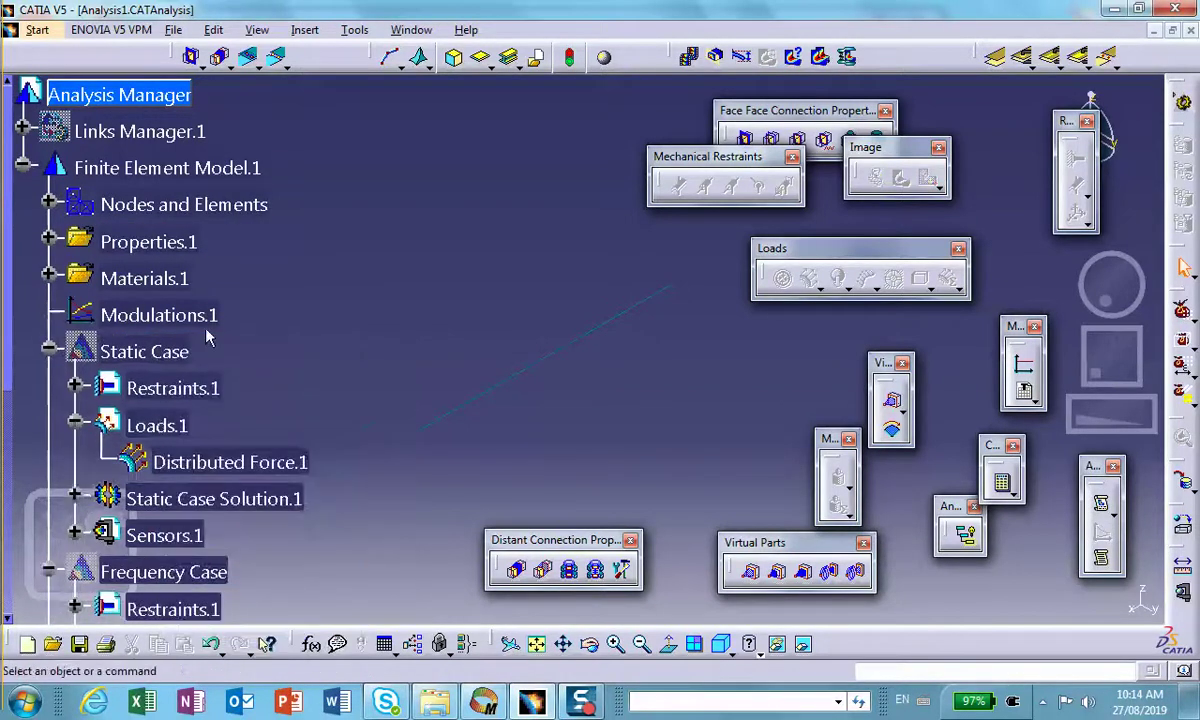
Create a time modulation in the Modulations.1 set by importing its data from Book1.xlsx.
scroll(359, 262, down, 1)
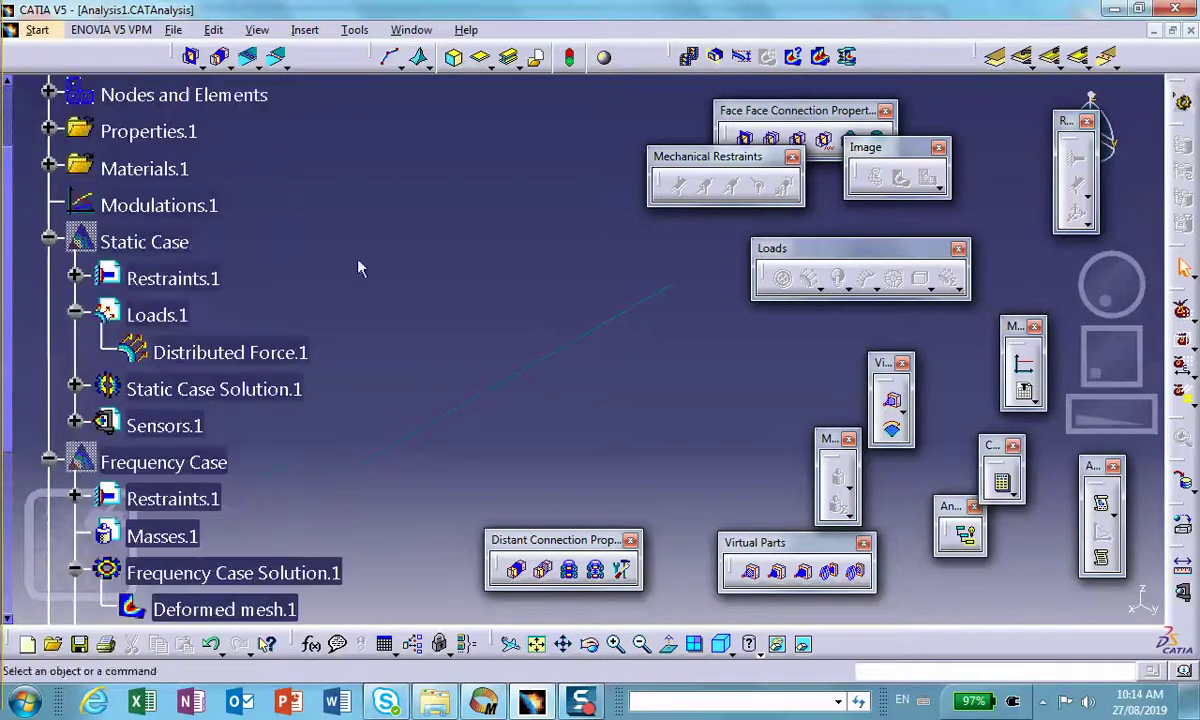
click(1022, 390)
click(1007, 298)
click(587, 191)
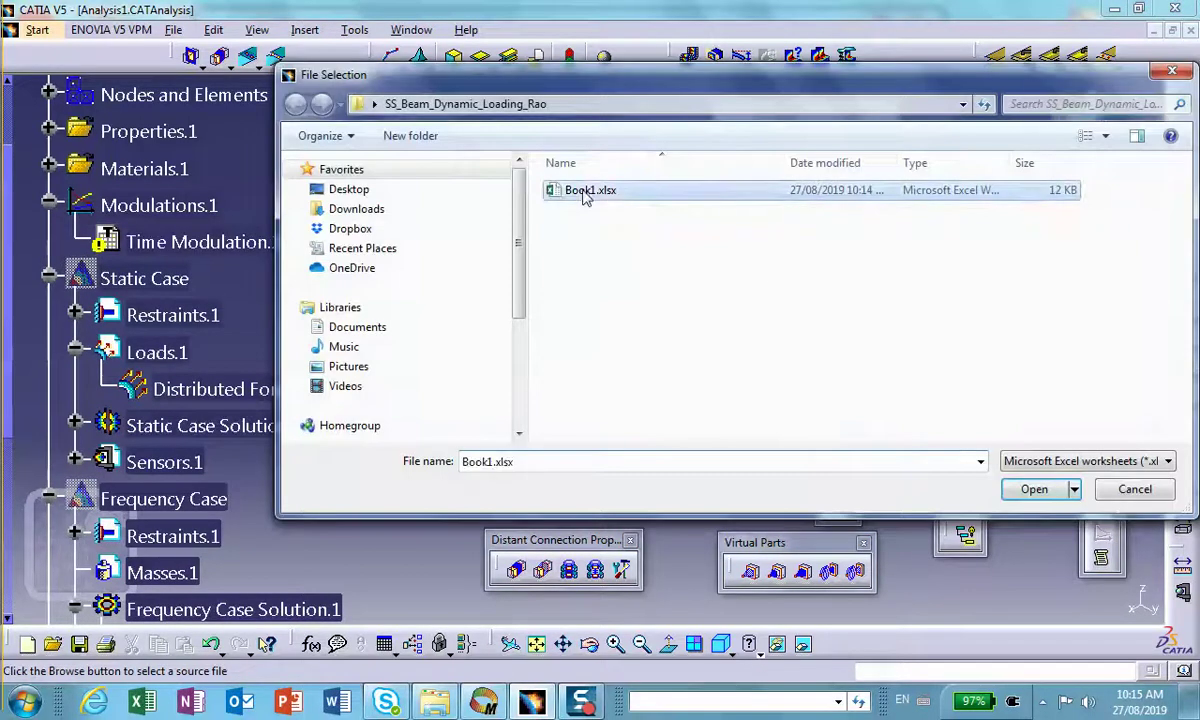
click(1030, 489)
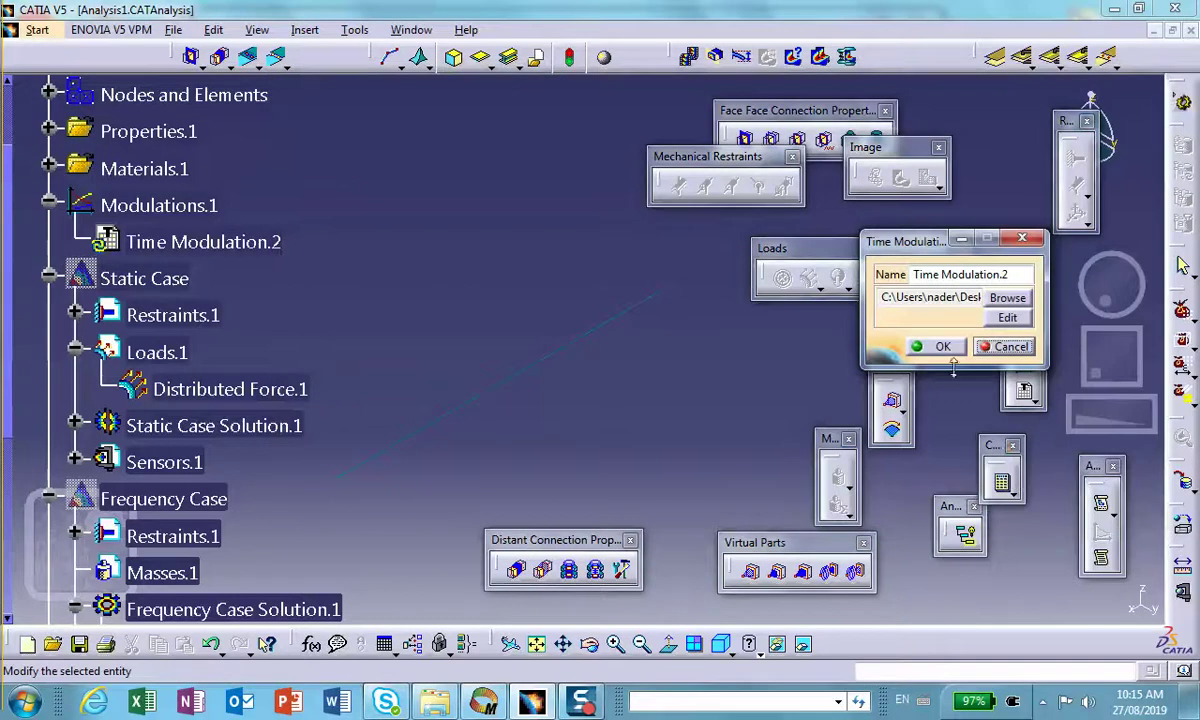
click(928, 344)
Assign Time Modulation.2 as the selected modulation of Loads.1 in Load Excitation.1.
scroll(265, 350, down, 5)
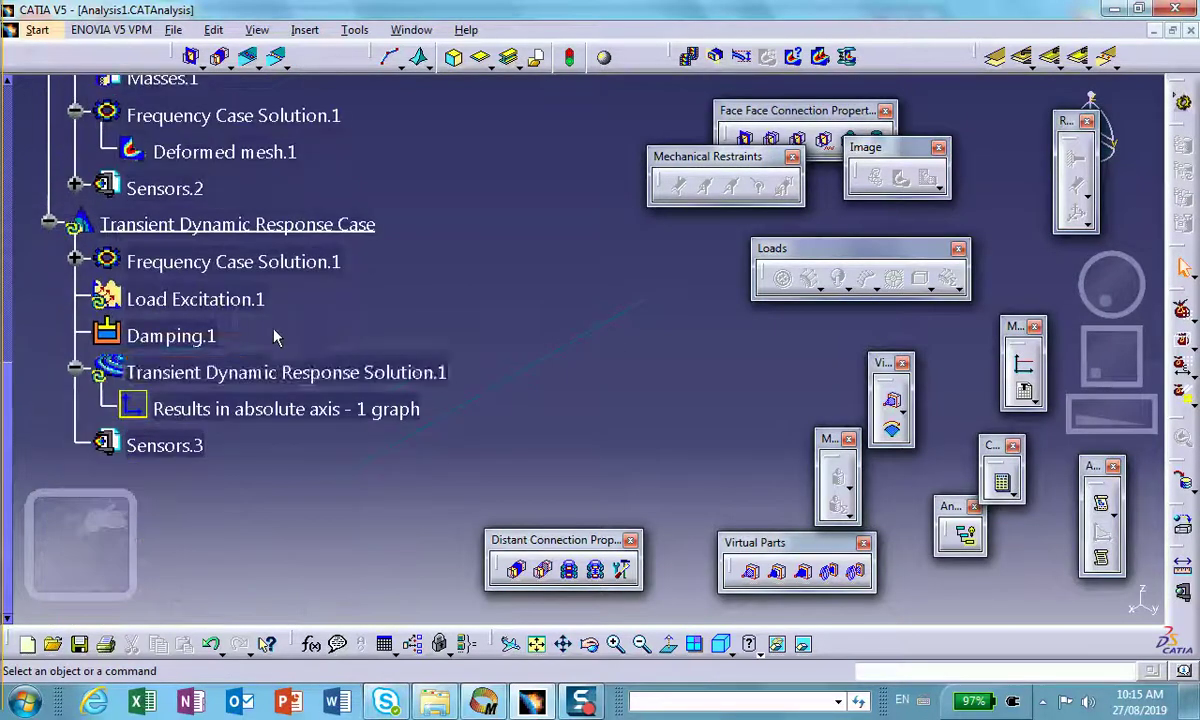
double_click(188, 300)
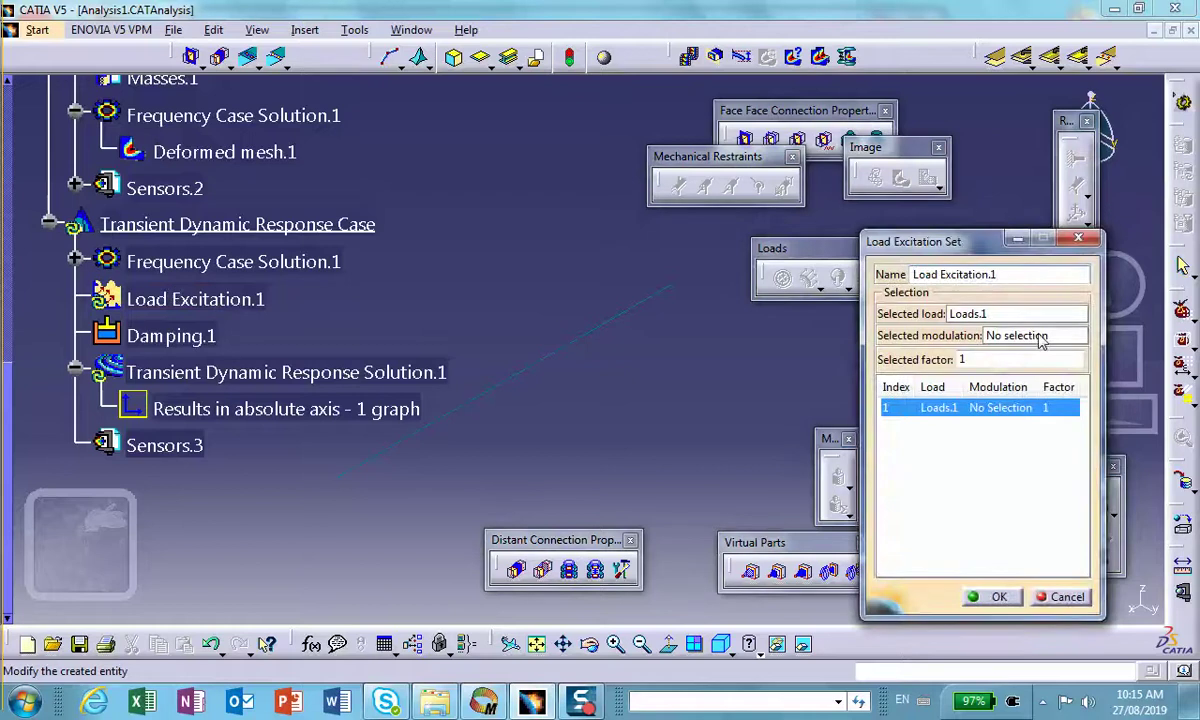
click(1020, 340)
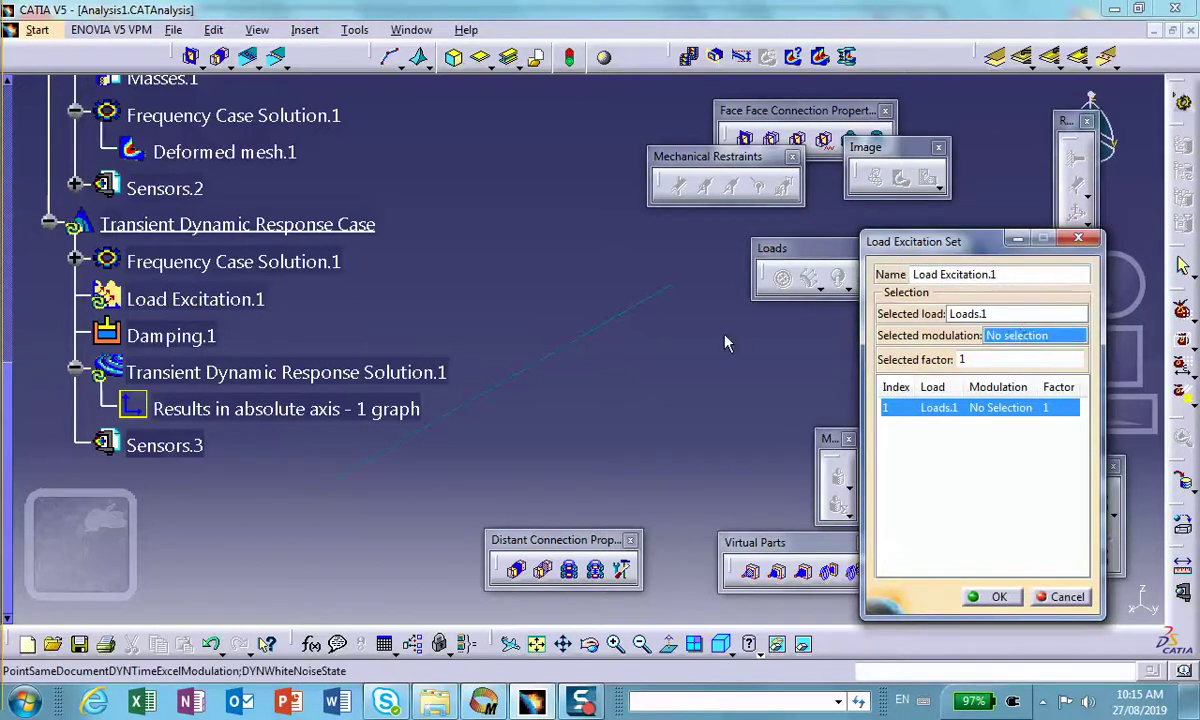
scroll(425, 277, up, 10)
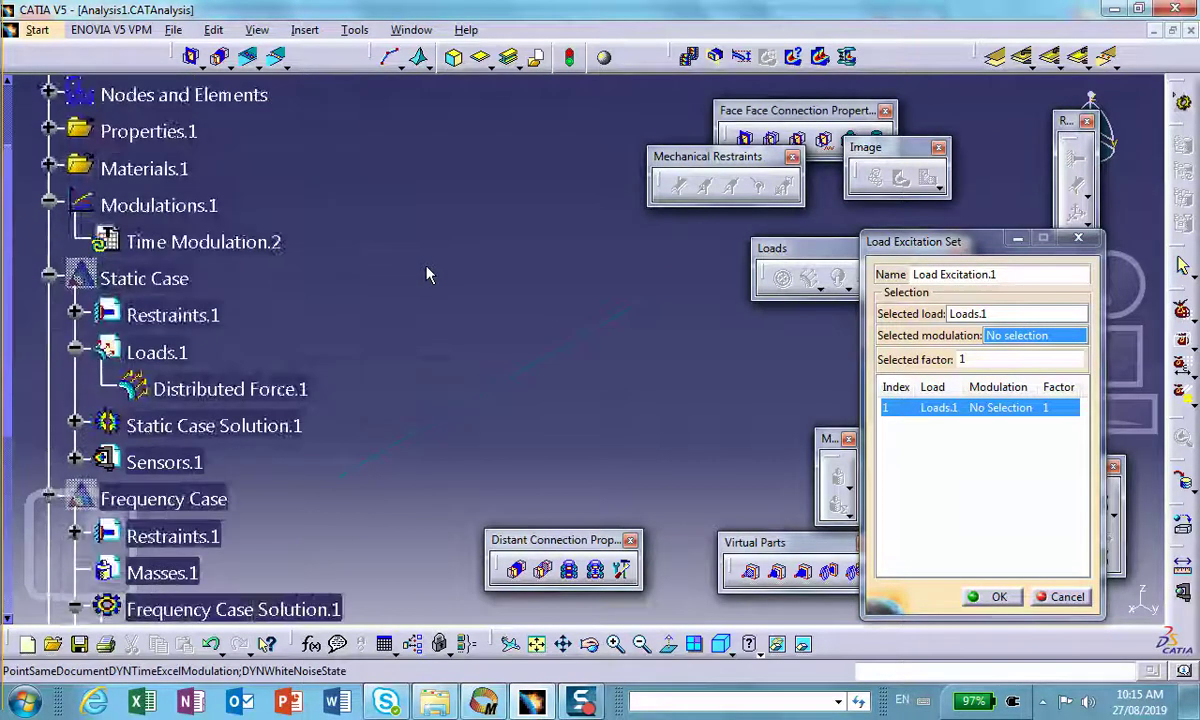
scroll(425, 277, down, 6)
click(185, 352)
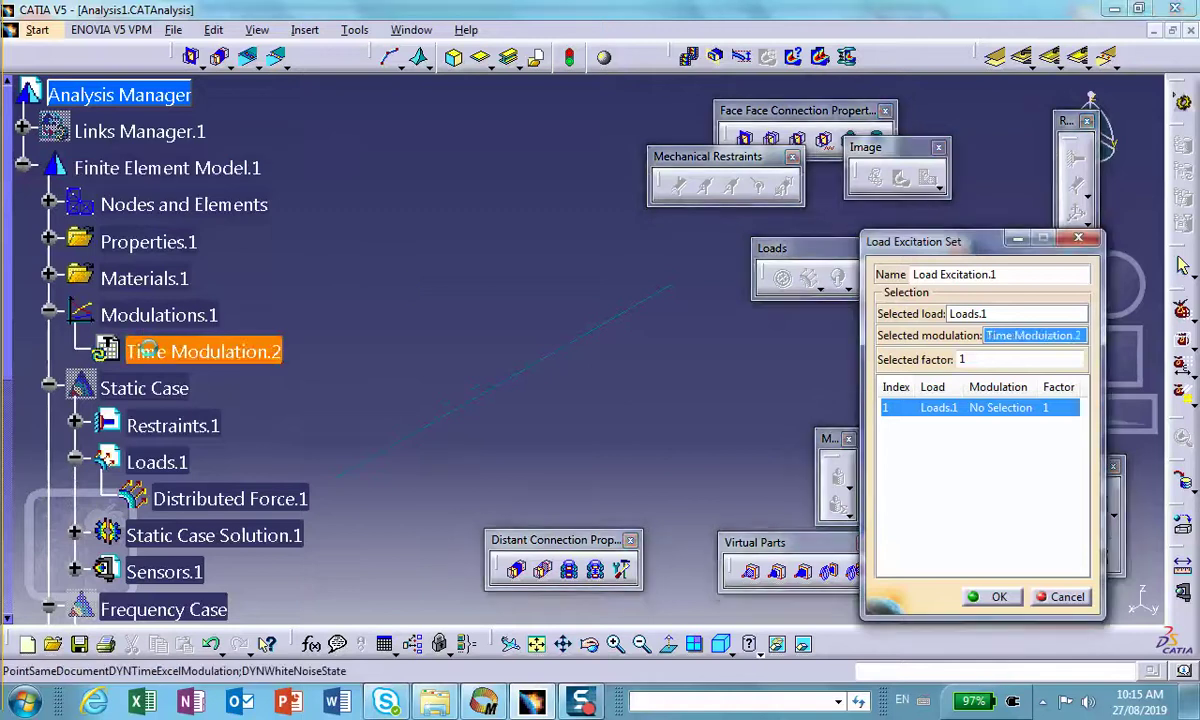
click(1001, 604)
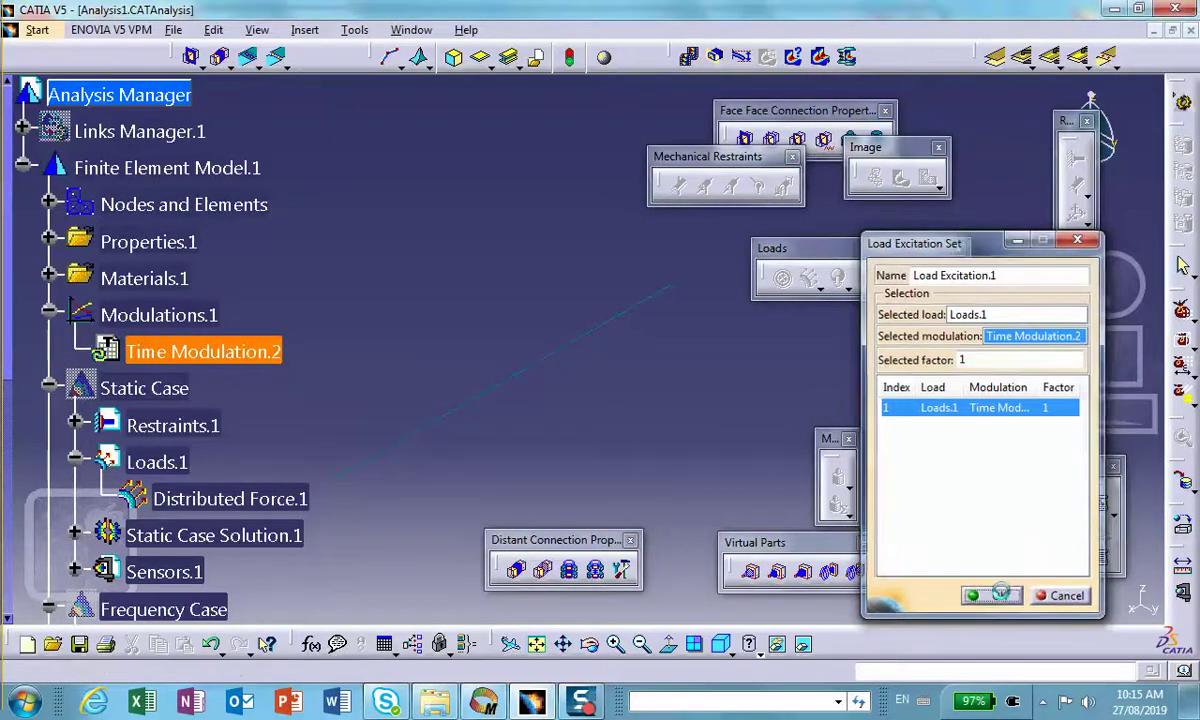
Compute all cases of the analysis, accepting the estimated computation resources.
scroll(404, 240, down, 10)
scroll(433, 264, down, 6)
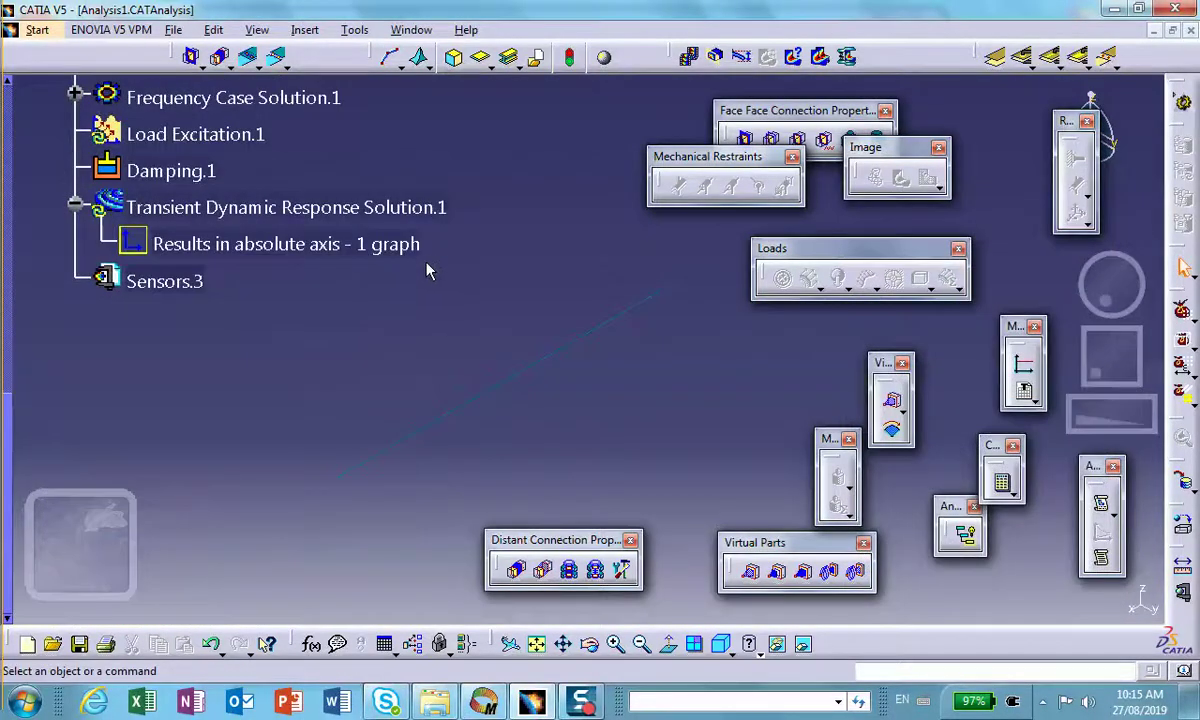
scroll(434, 263, up, 4)
click(1001, 482)
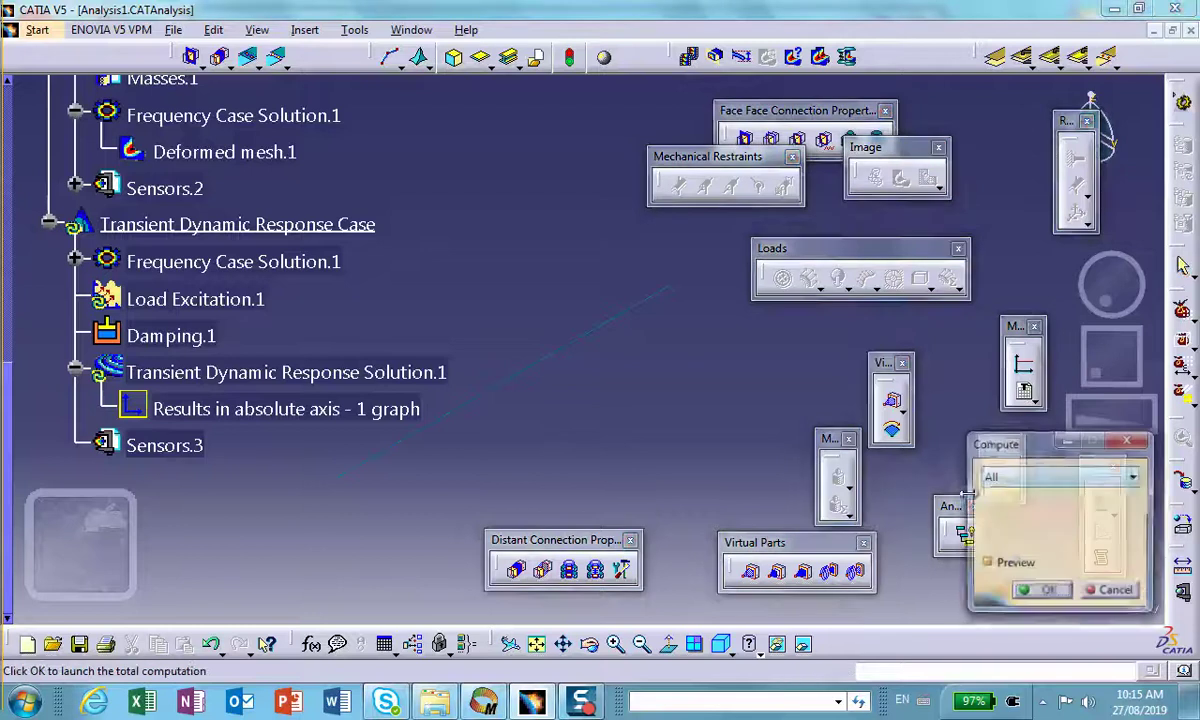
click(1046, 593)
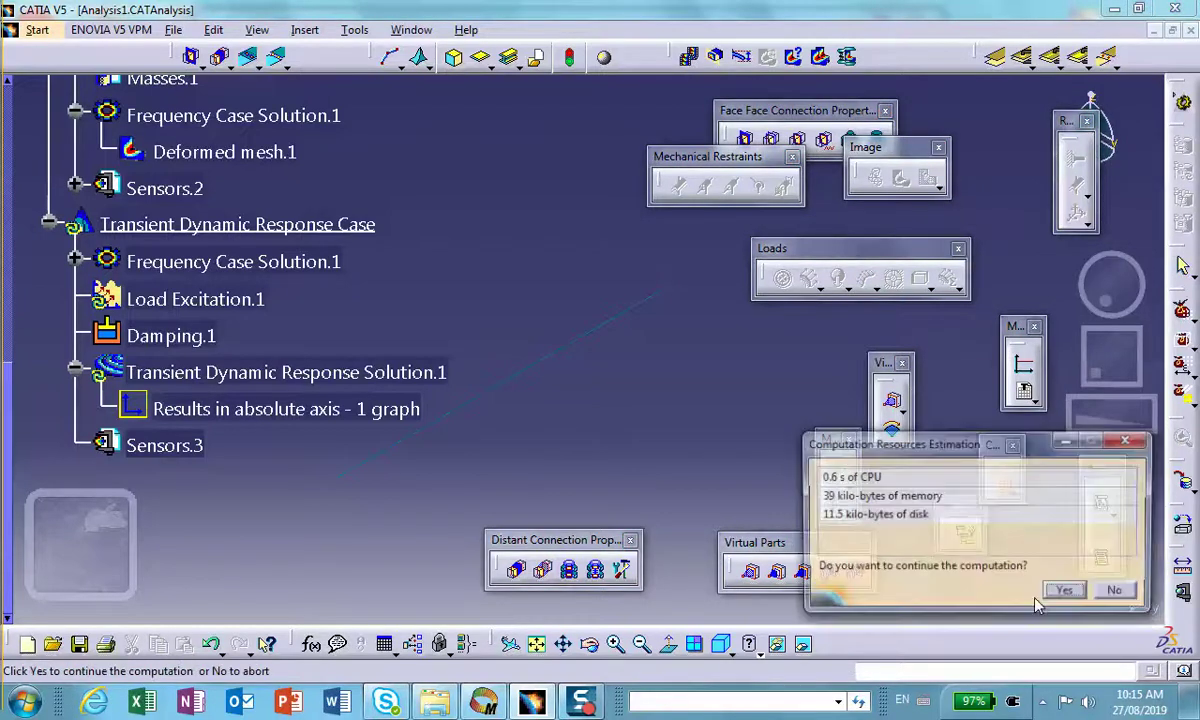
click(1078, 593)
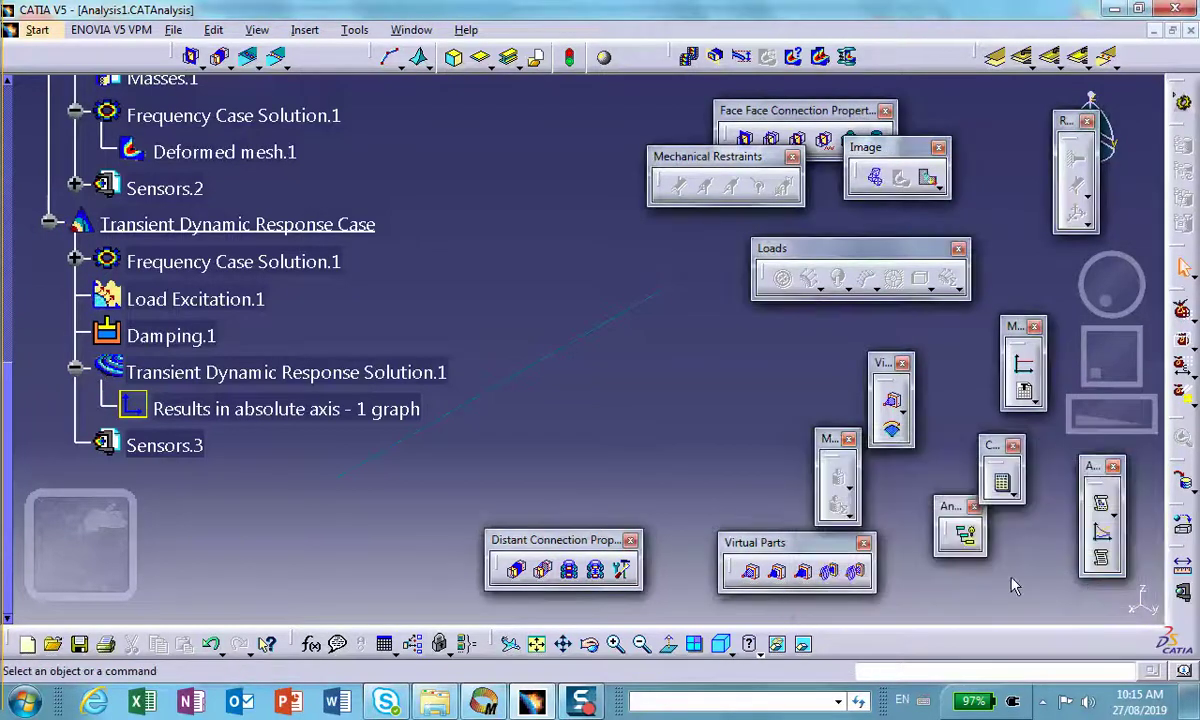
Open the Results in absolute axis graph and review which node 4 displacement components are selected for plotting.
double_click(258, 410)
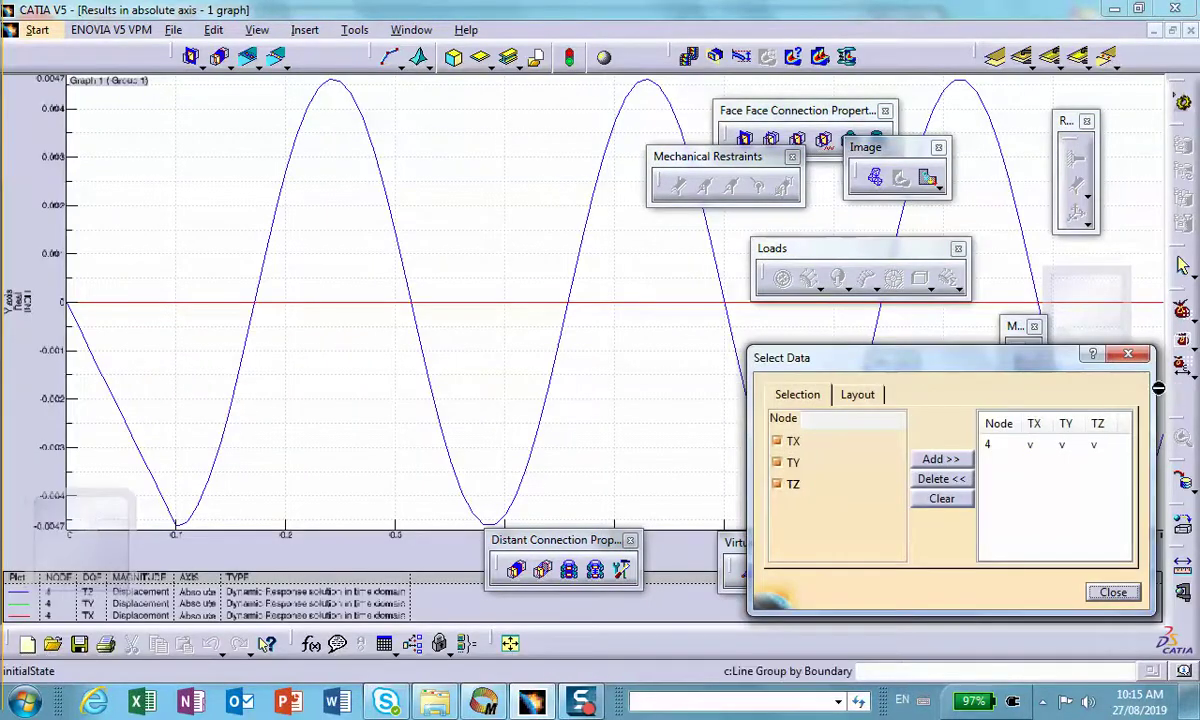
click(1113, 592)
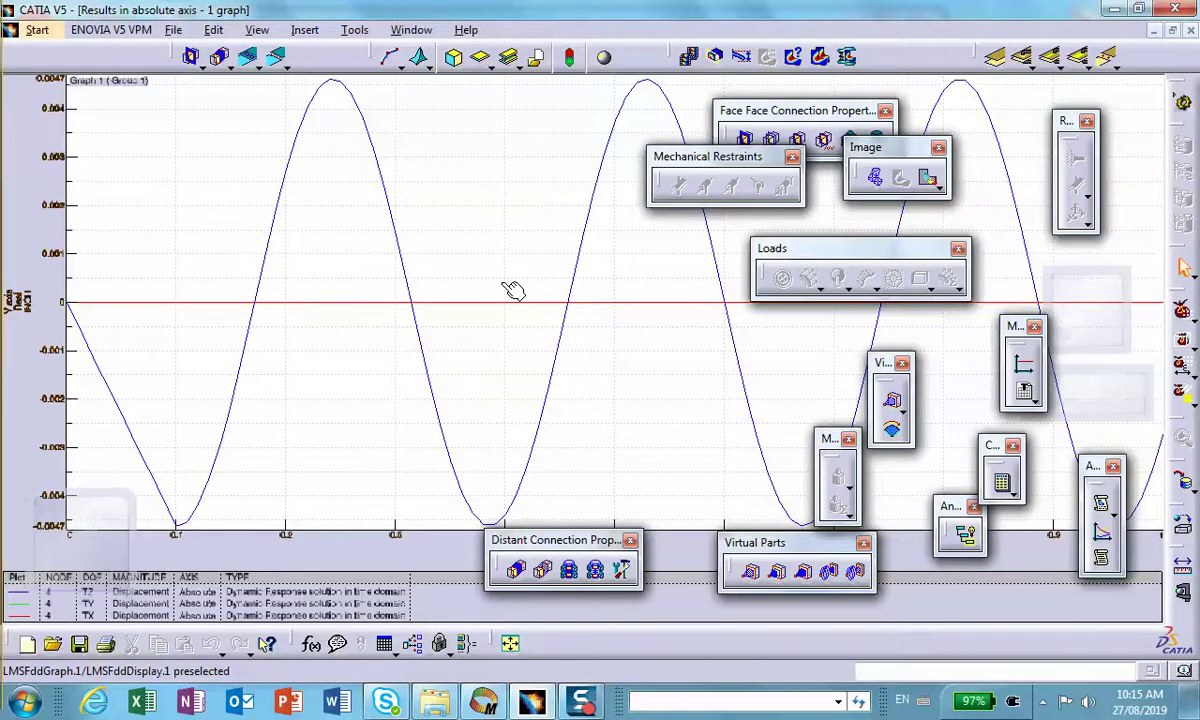
right_click(137, 193)
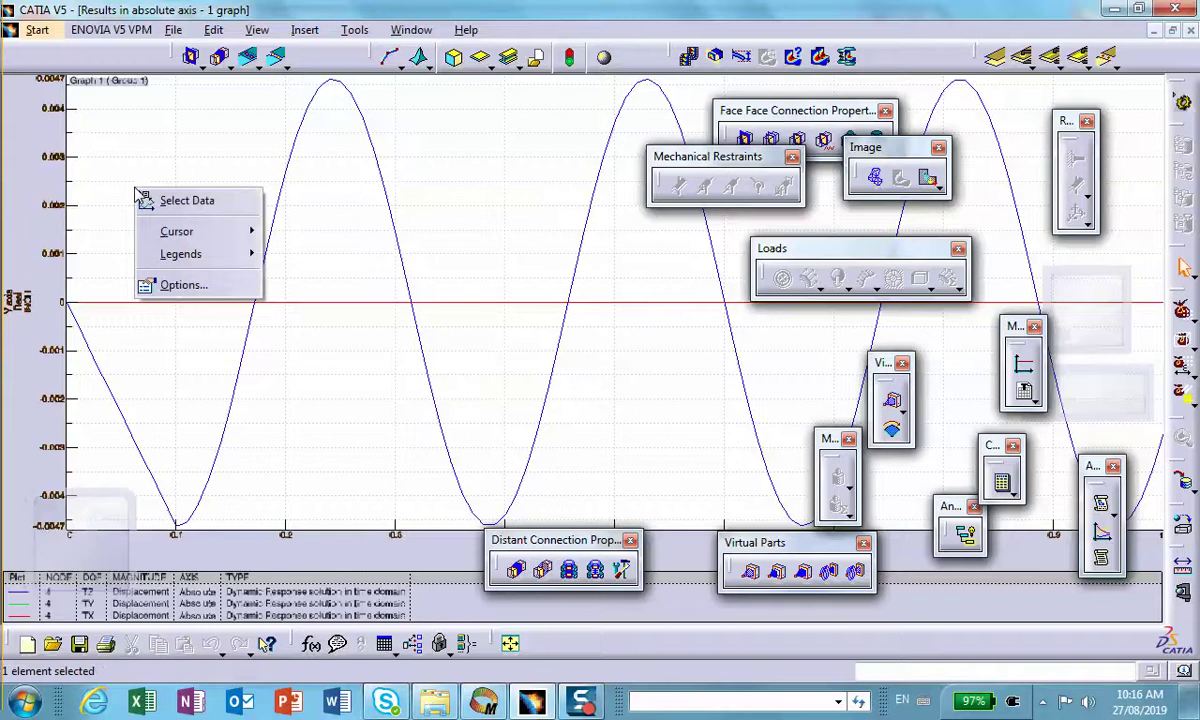
click(145, 131)
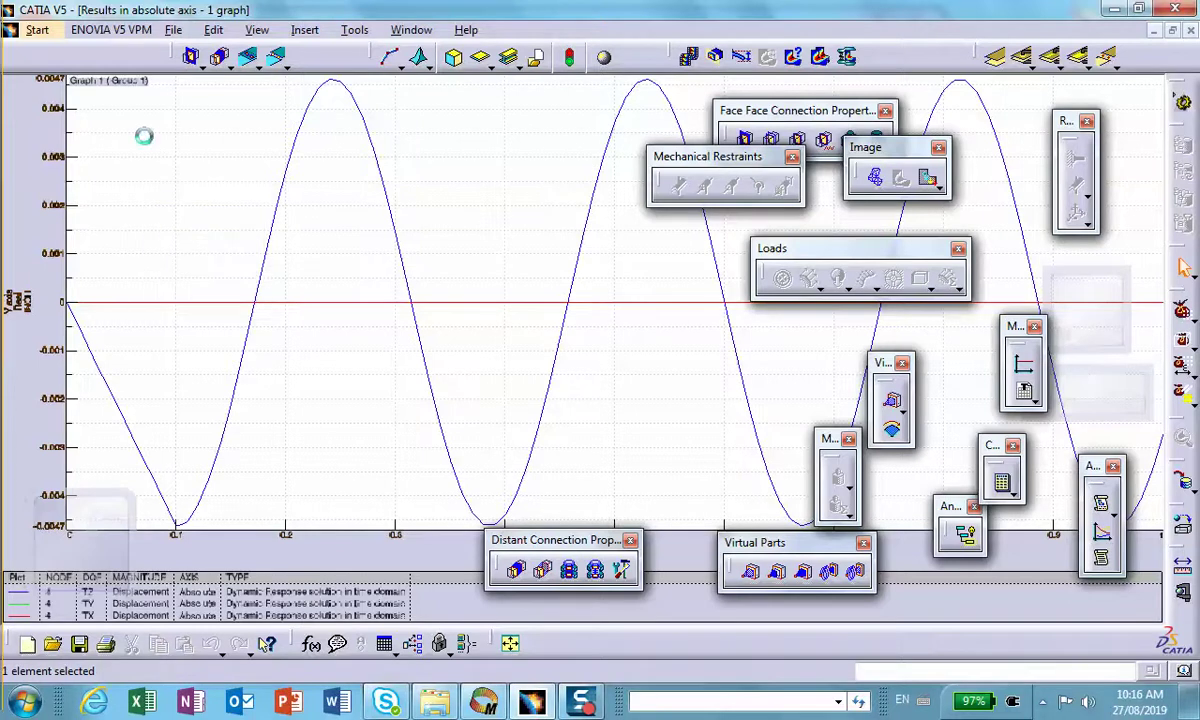
right_click(118, 160)
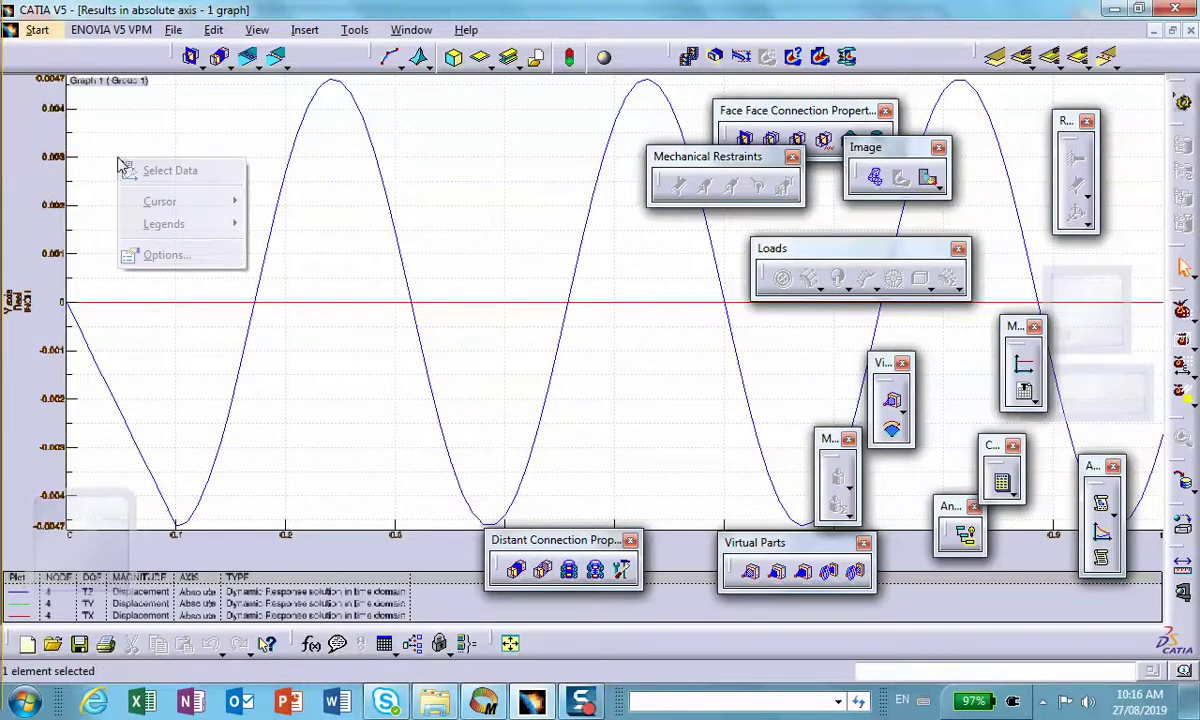
click(165, 178)
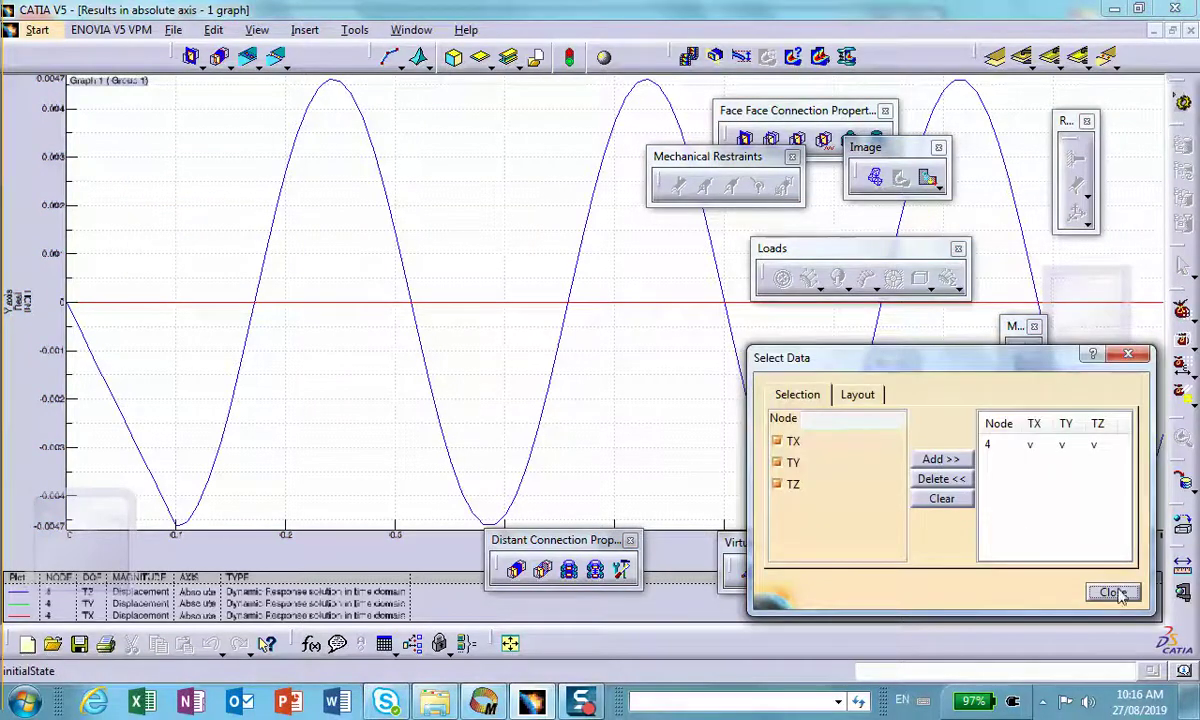
click(1112, 593)
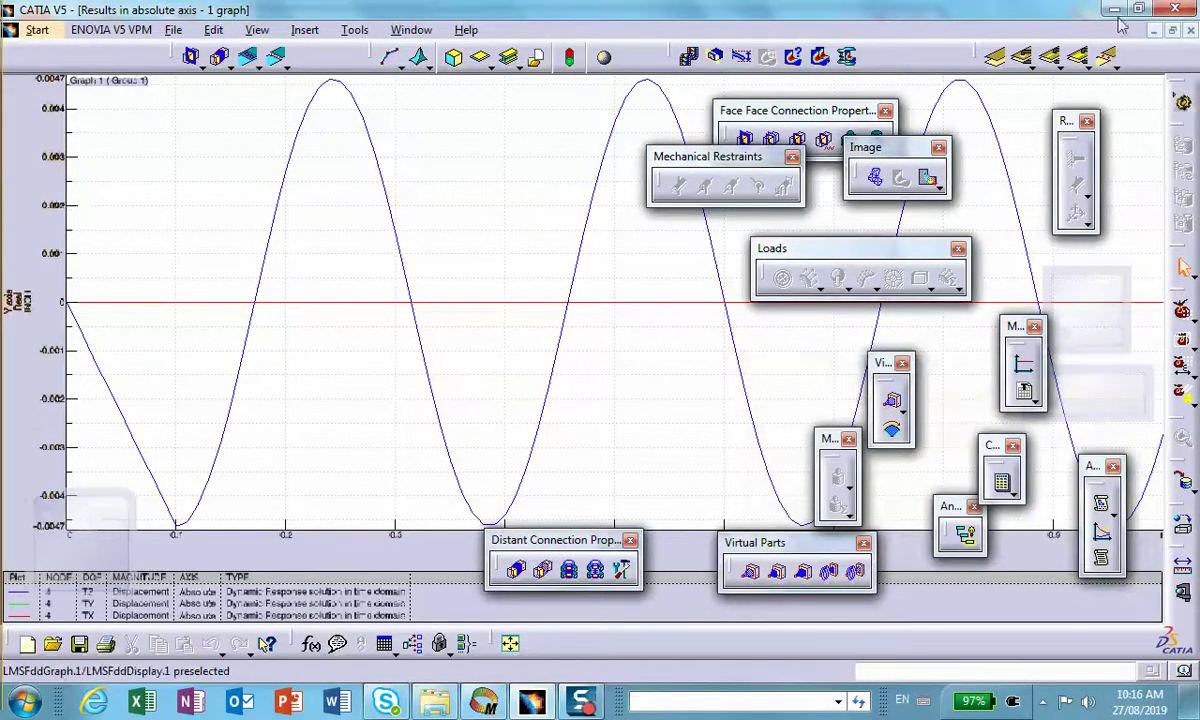
Minimize the graph, restore the analysis window, and check the commands available for Transient Dynamic Response Solution.1 and its graph.
click(1160, 30)
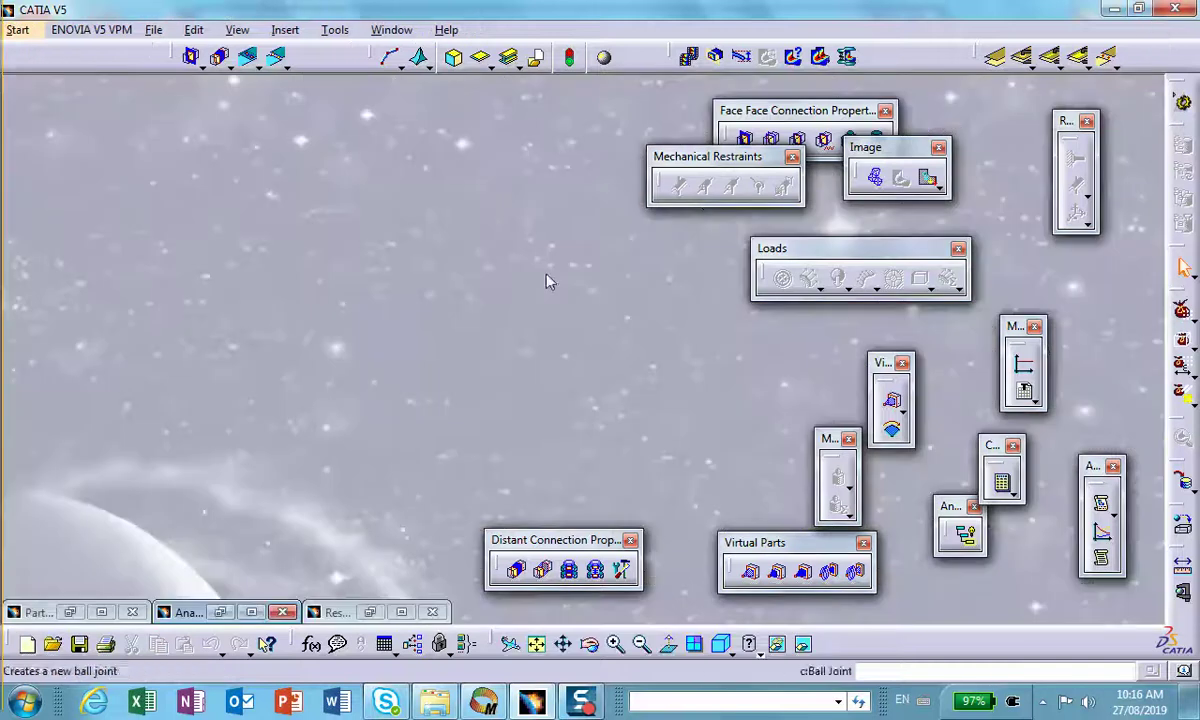
click(250, 612)
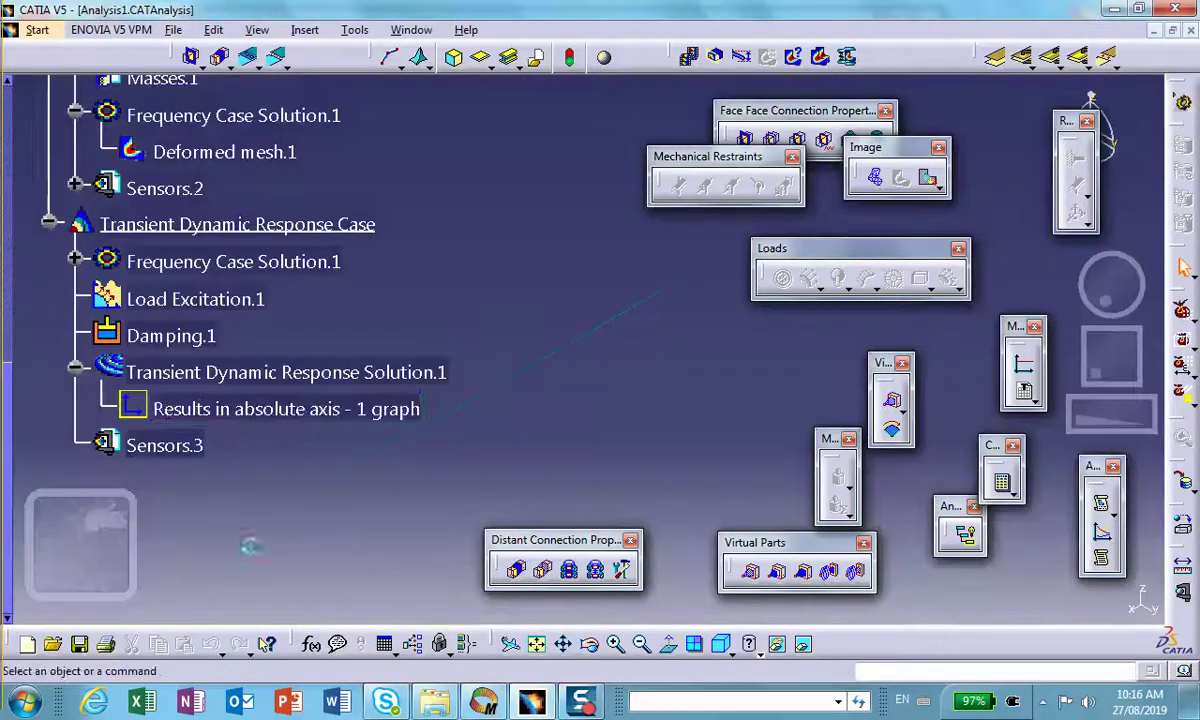
right_click(248, 374)
click(245, 497)
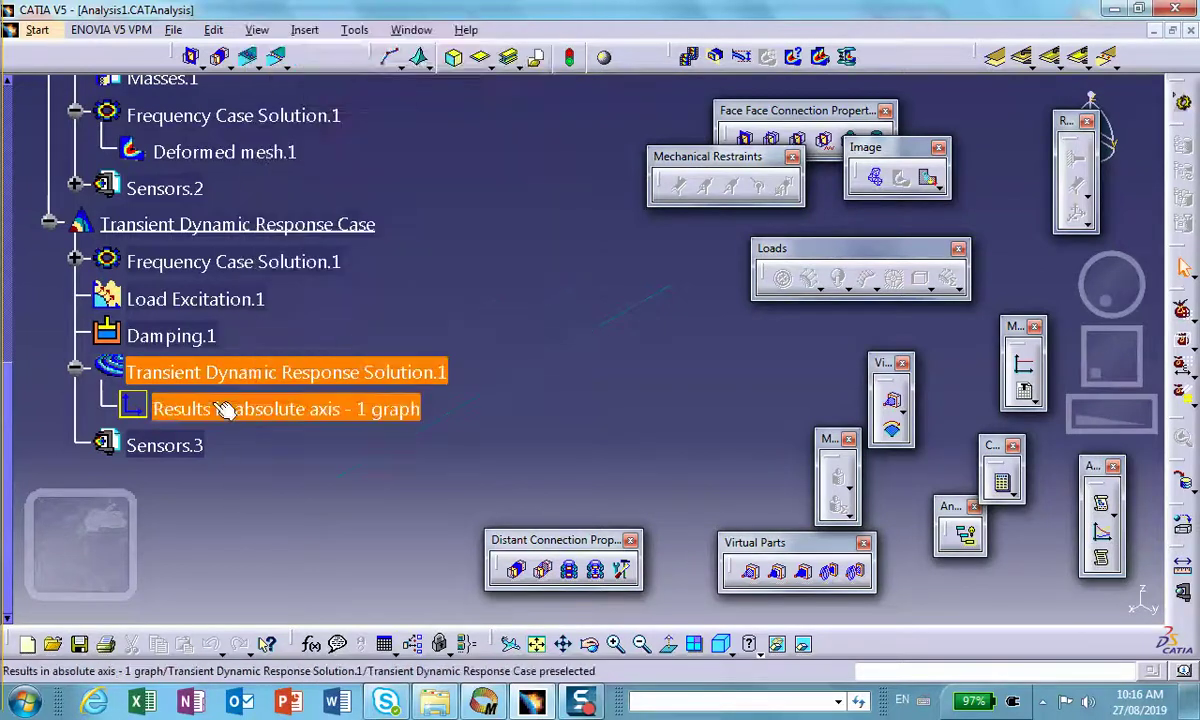
right_click(215, 409)
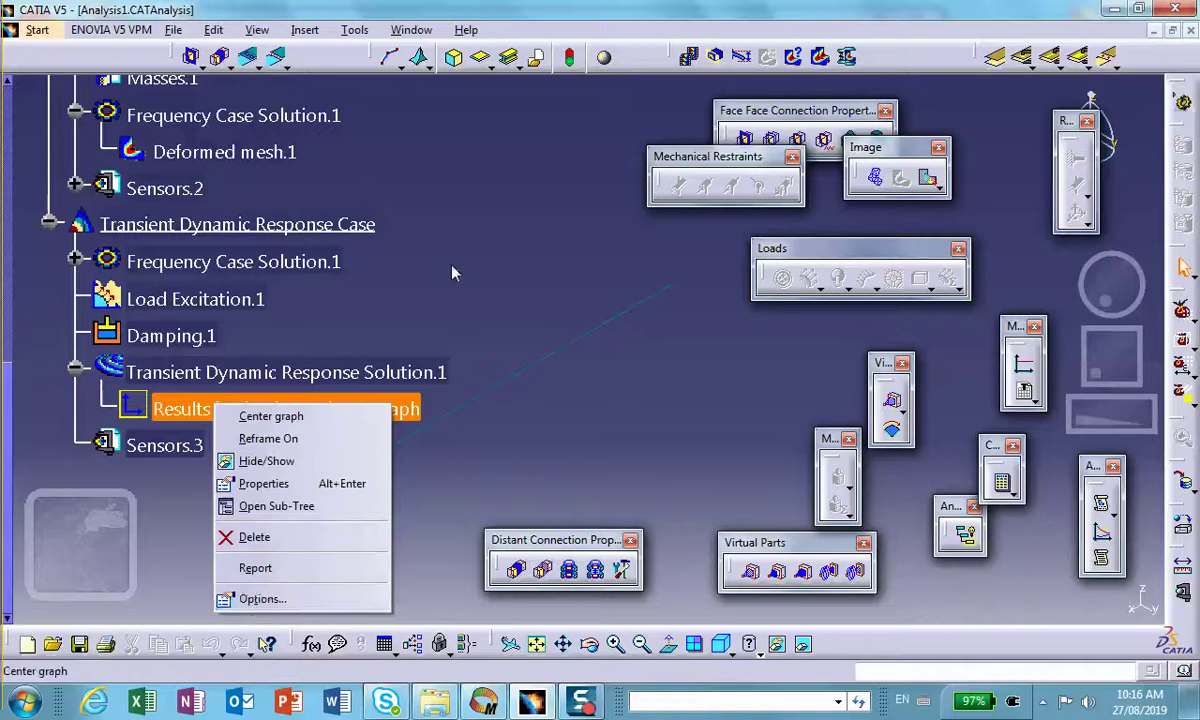
click(367, 359)
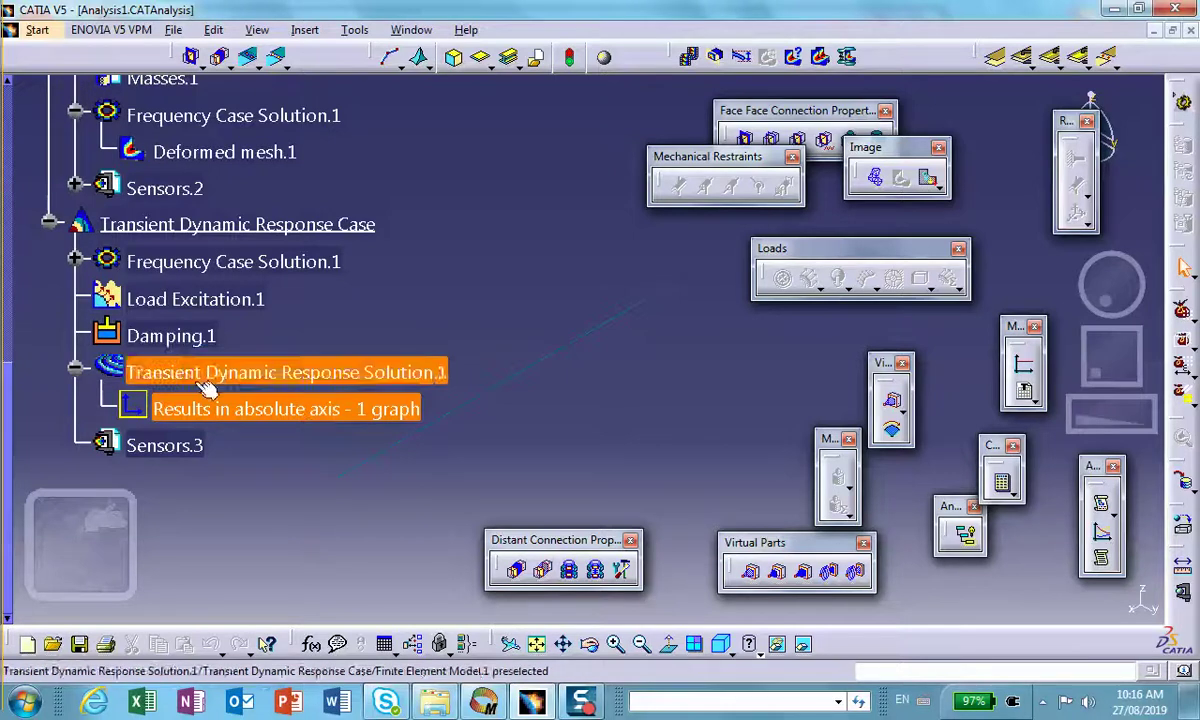
Reopen the results graph, dismiss its image settings unchanged, and recheck the plotted data selection.
double_click(264, 402)
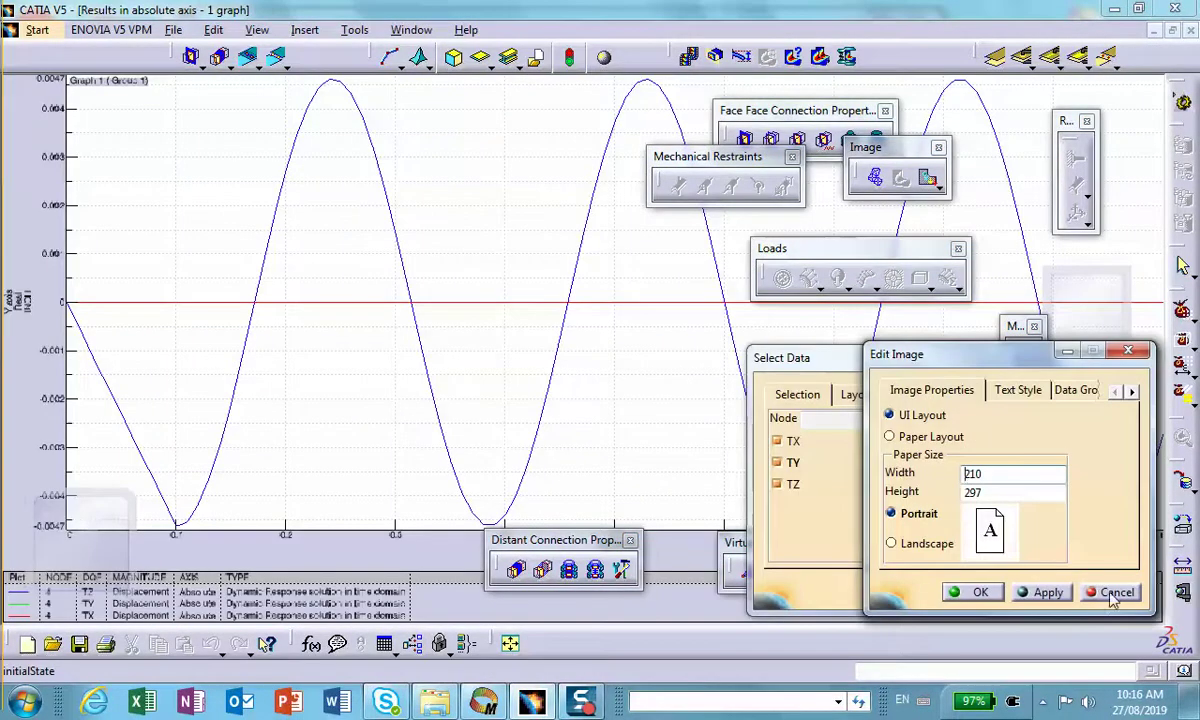
click(1113, 593)
click(1112, 592)
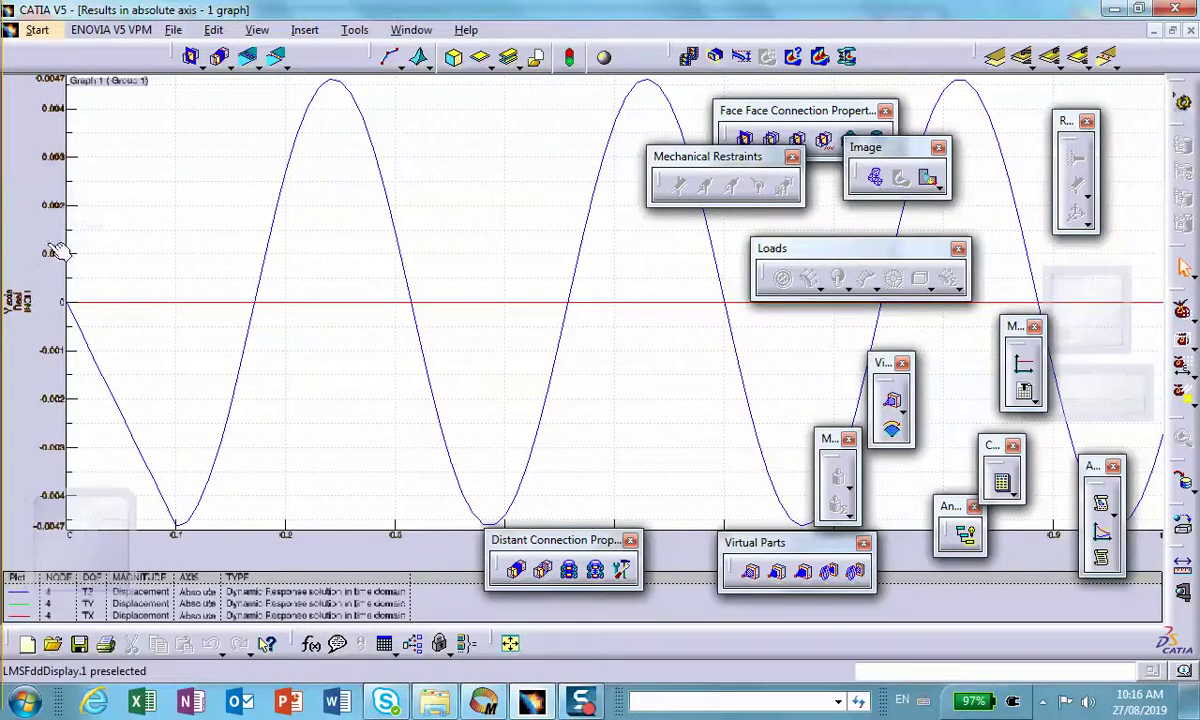
right_click(28, 220)
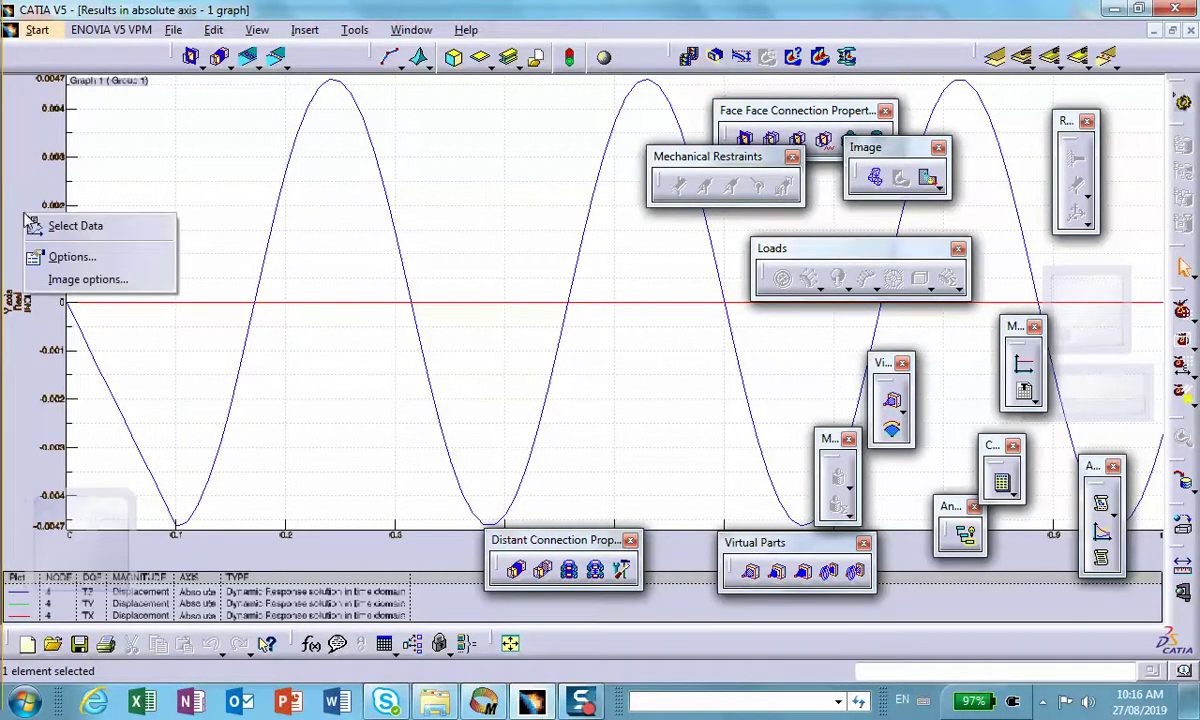
click(40, 226)
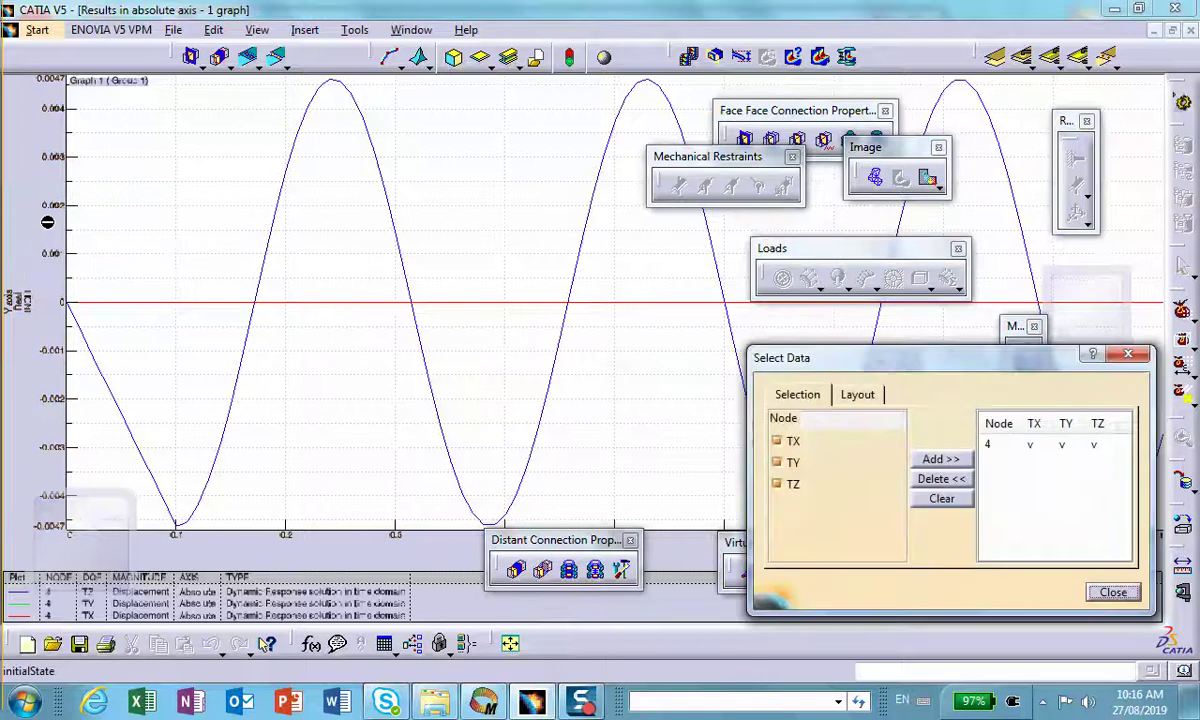
click(1130, 594)
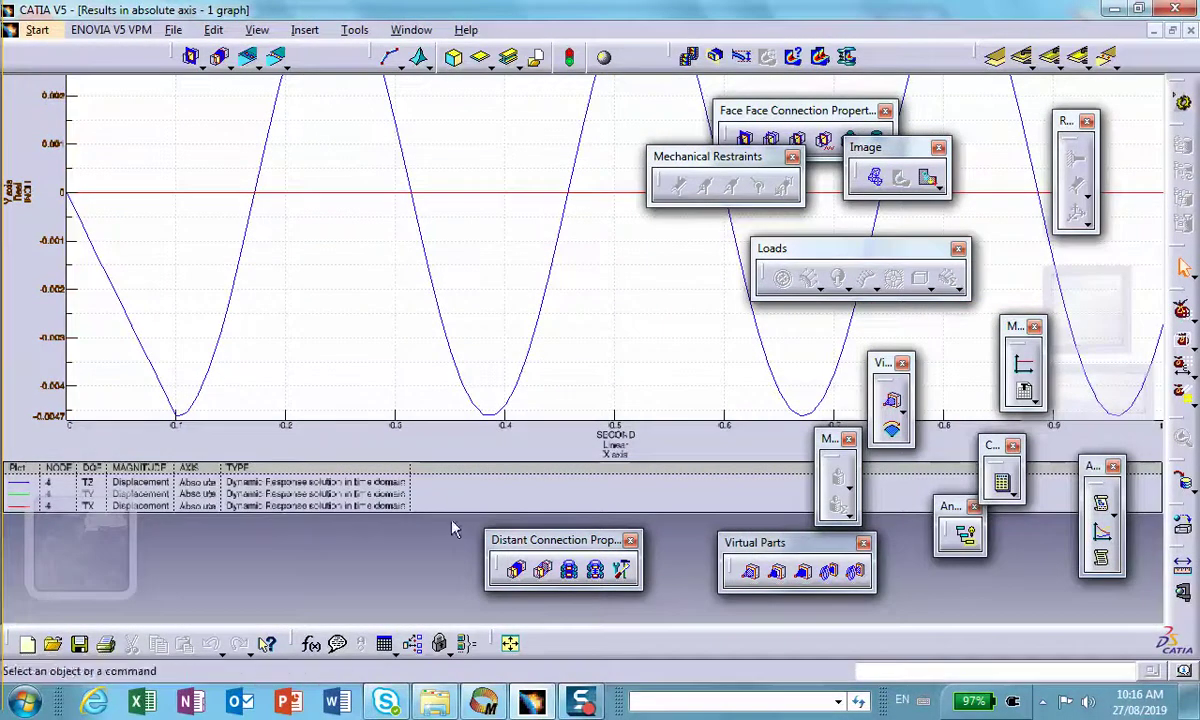
Check the commands available for the results graph and for its plotted displacement curve.
right_click(440, 489)
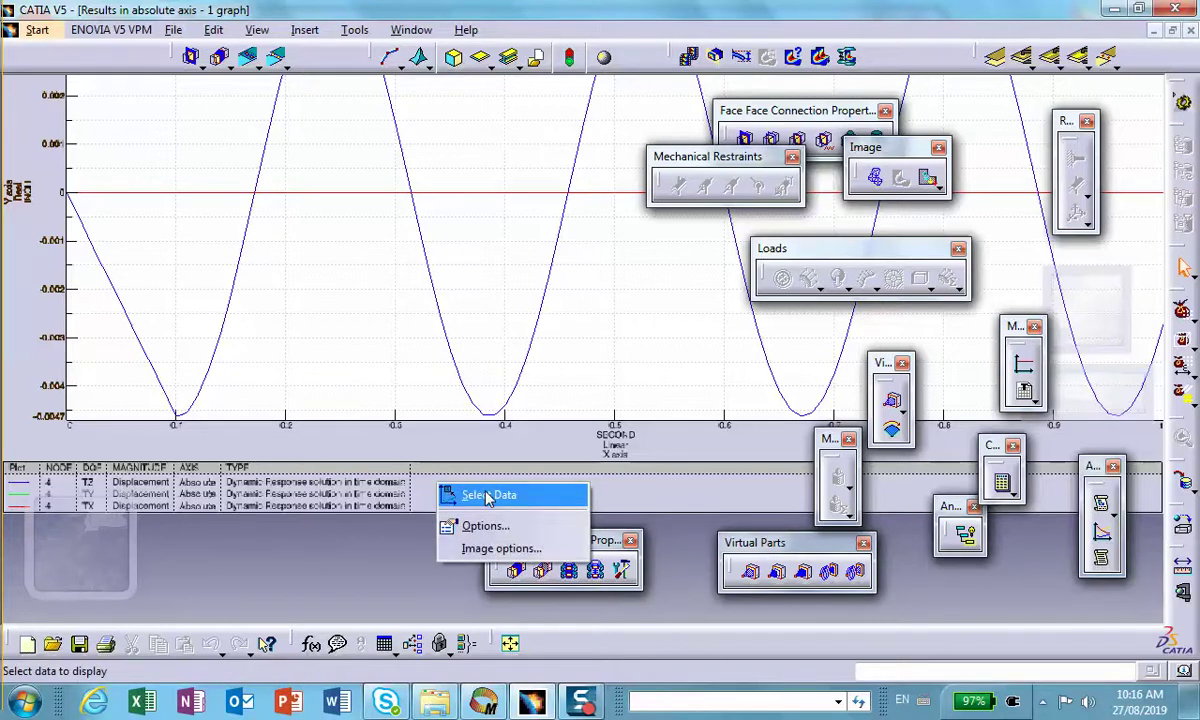
click(375, 250)
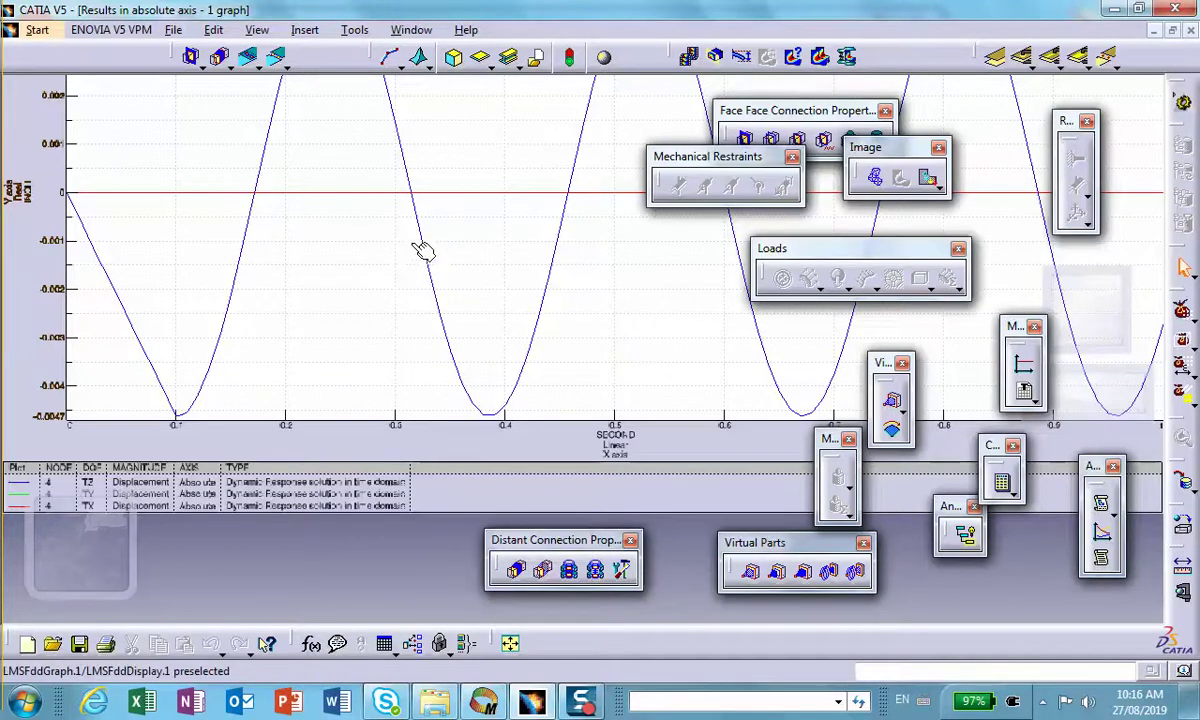
right_click(421, 237)
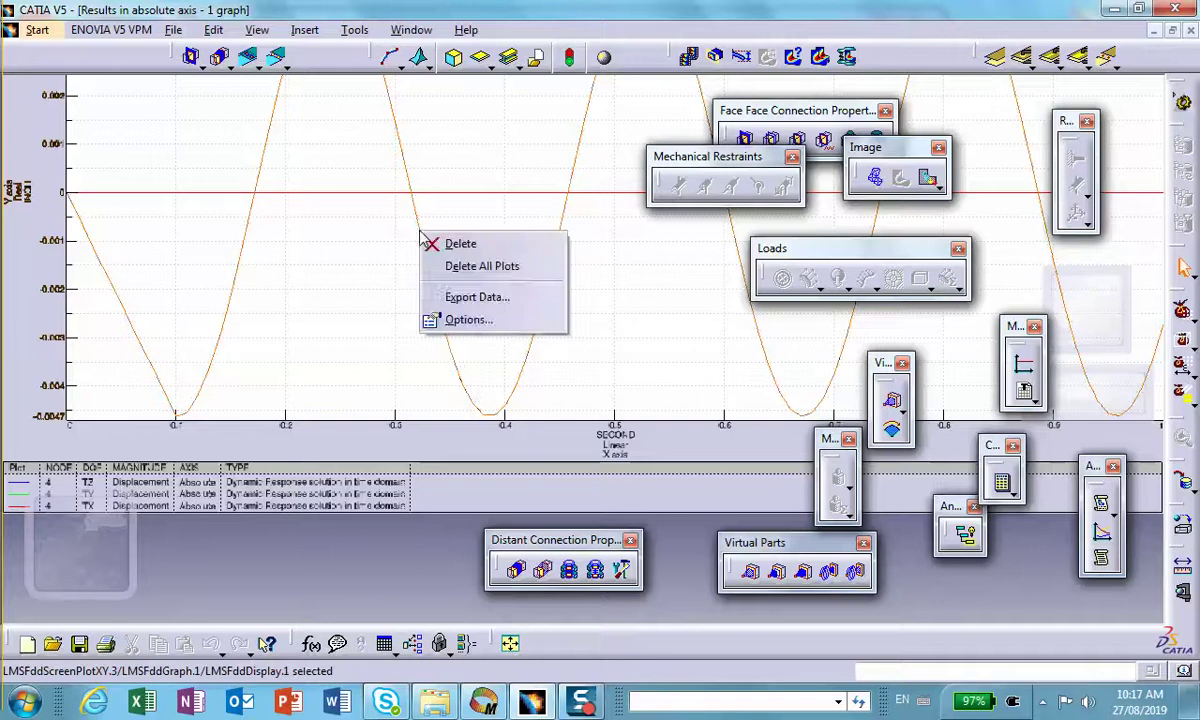
click(292, 305)
middle_drag(292, 305, 277, 235)
click(277, 234)
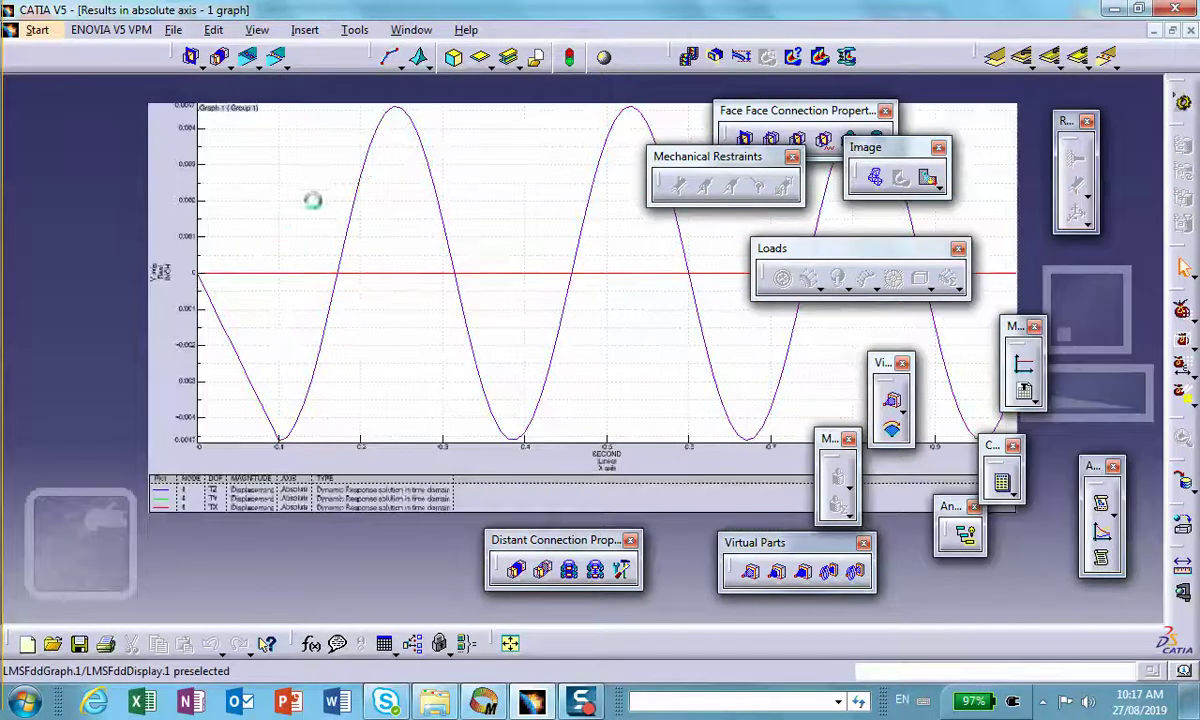
Export the oscillating displacement curve's data to the Desktop as a Microsoft Excel worksheet named exportedSS.
right_click(366, 174)
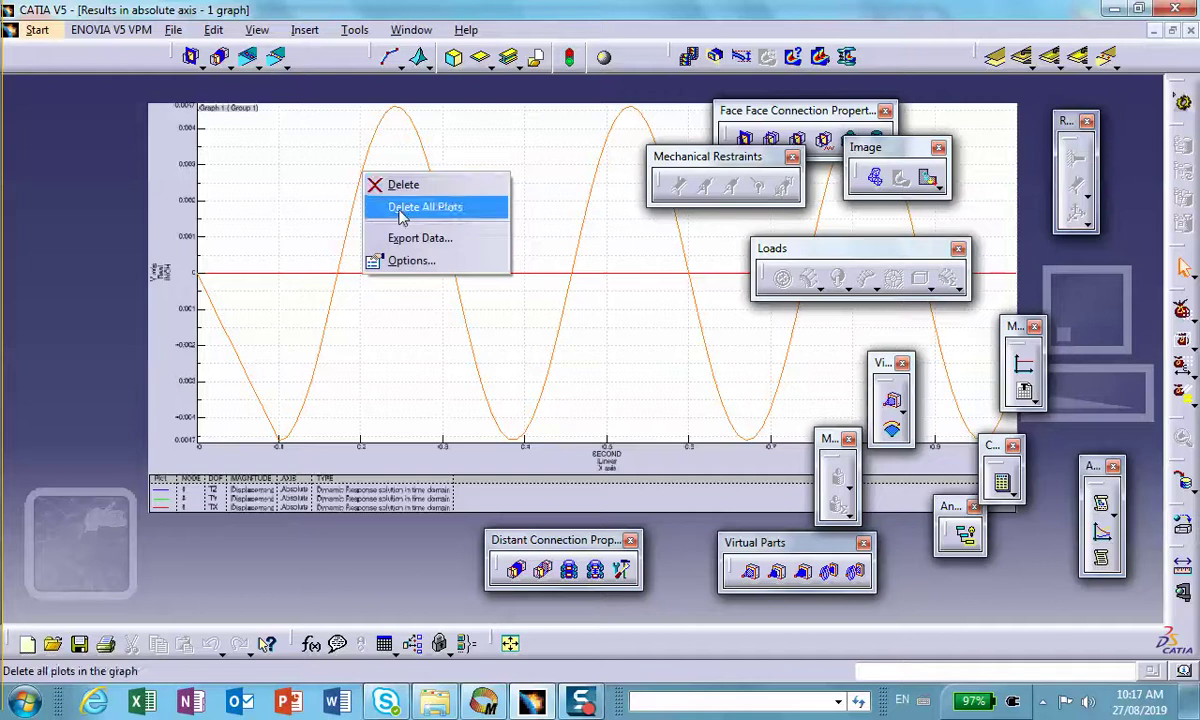
click(406, 246)
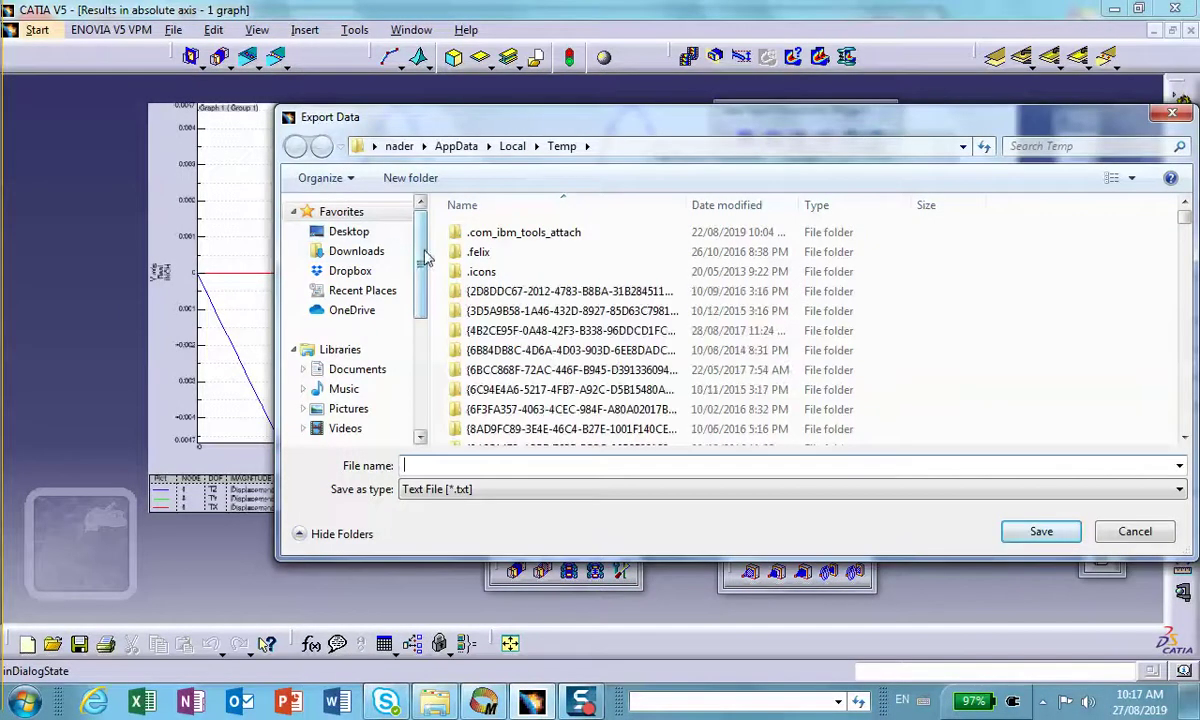
click(365, 234)
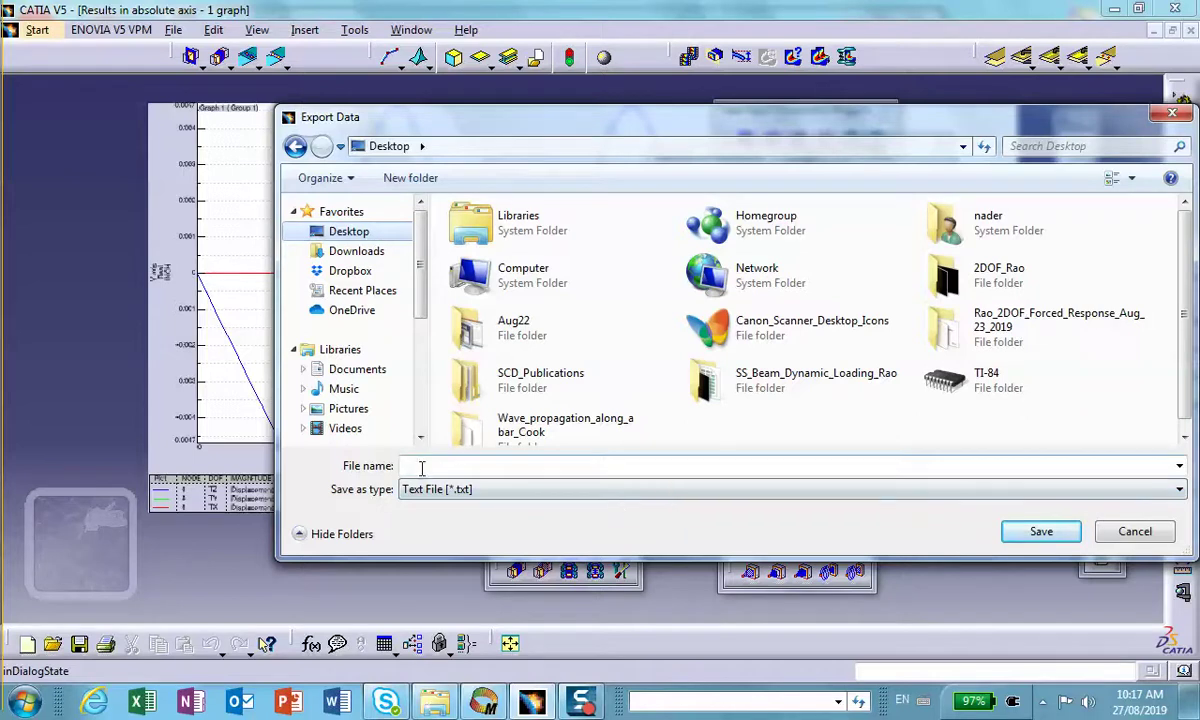
click(612, 490)
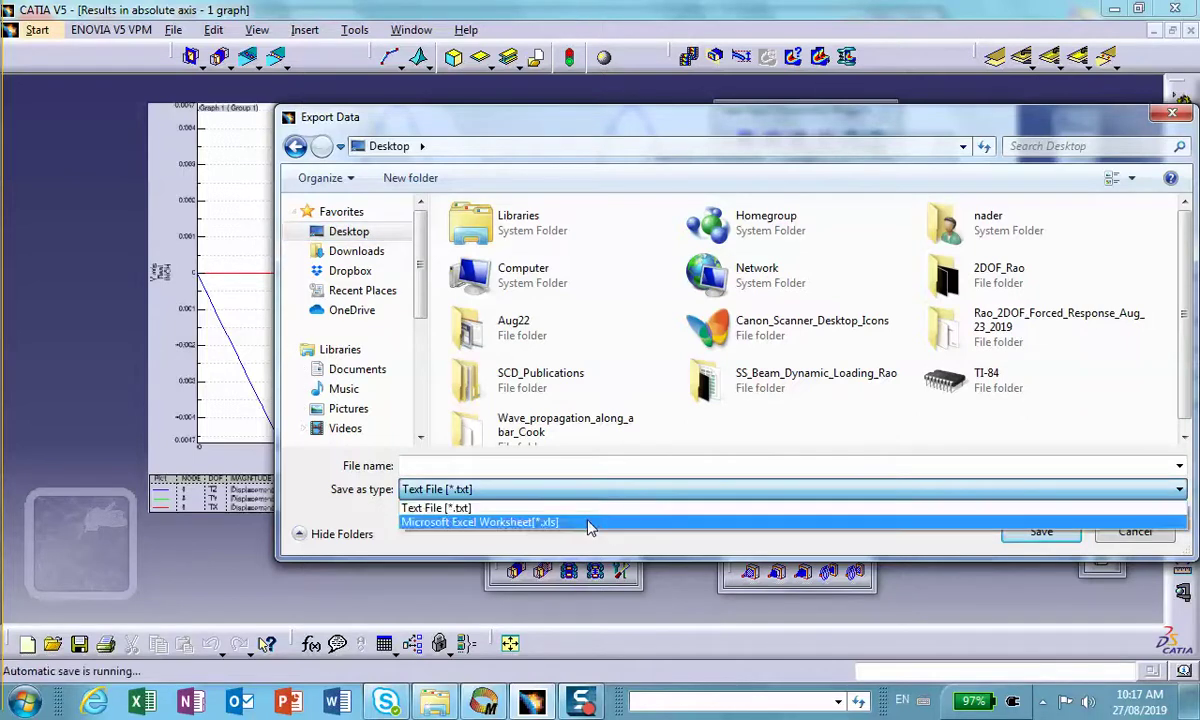
click(590, 524)
click(508, 464)
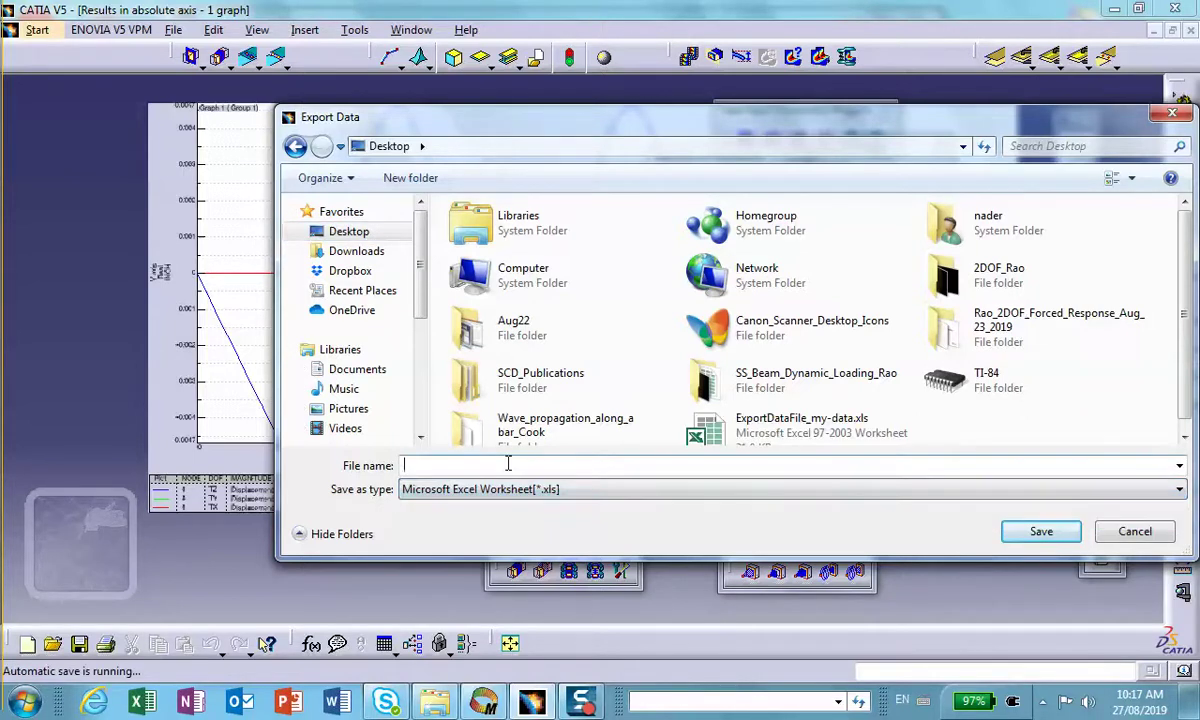
text(ex)
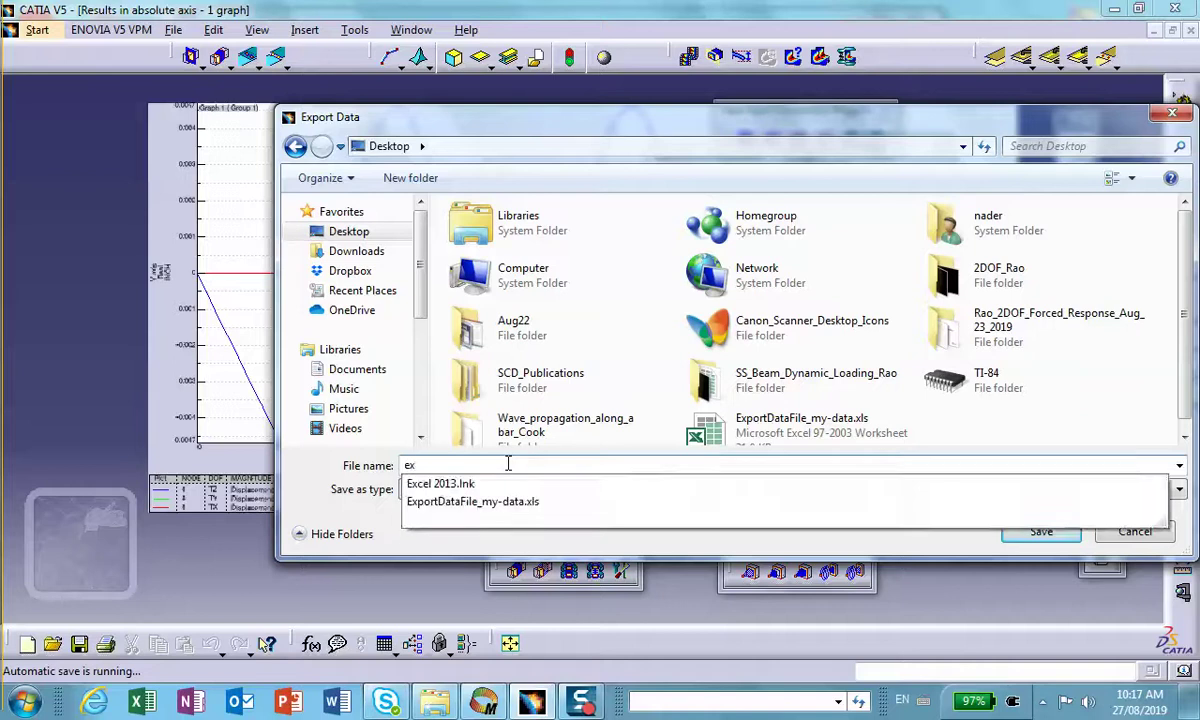
text(portedSS)
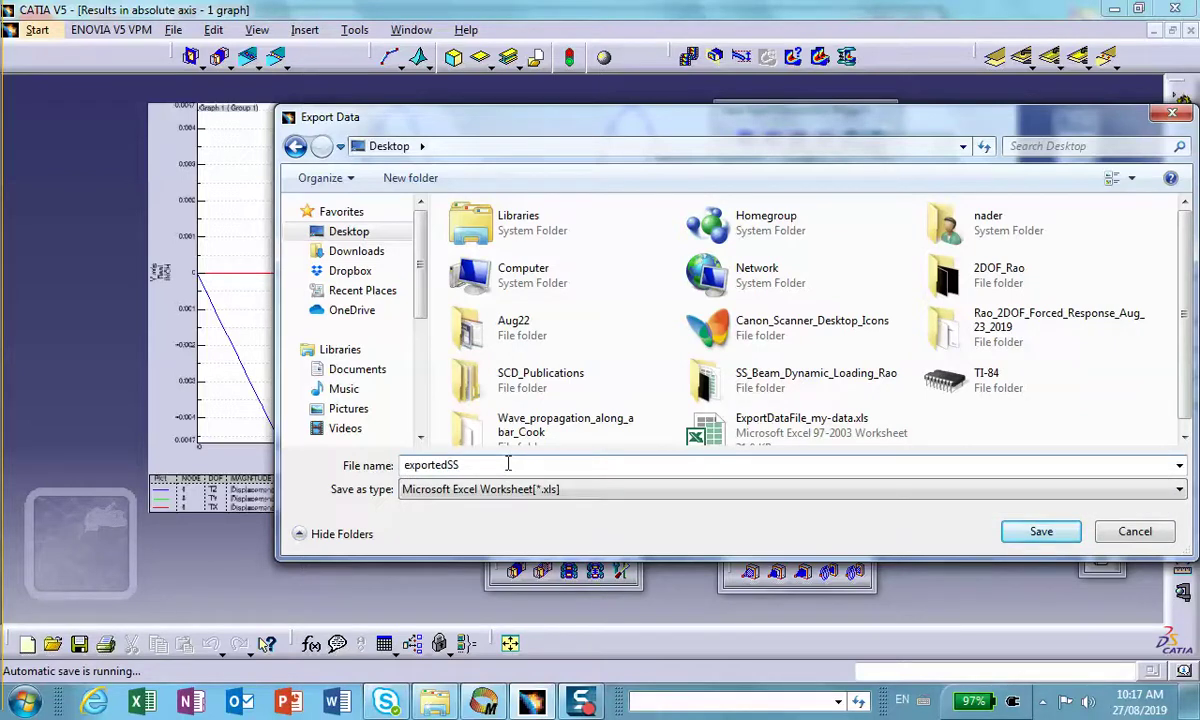
click(1041, 531)
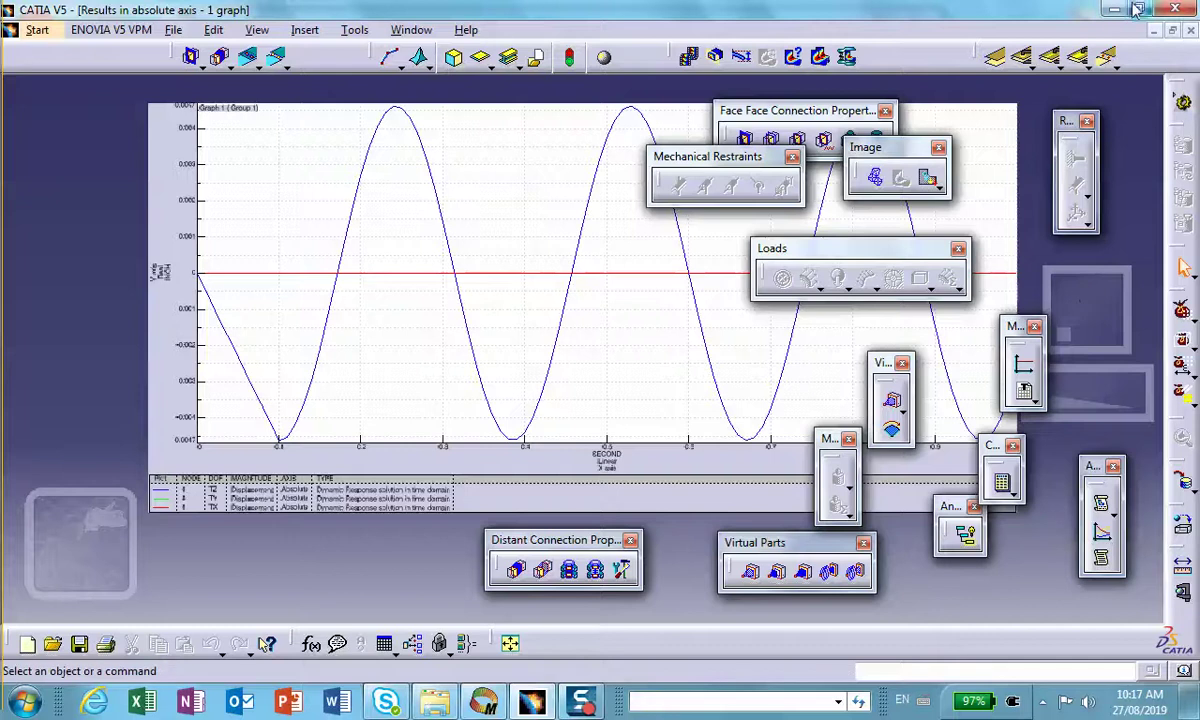
Minimize CATIA and the SS_Beam_Dynamic_Loading_Rao folder window, and open exportedSS.xls from the desktop in Excel.
click(1119, 9)
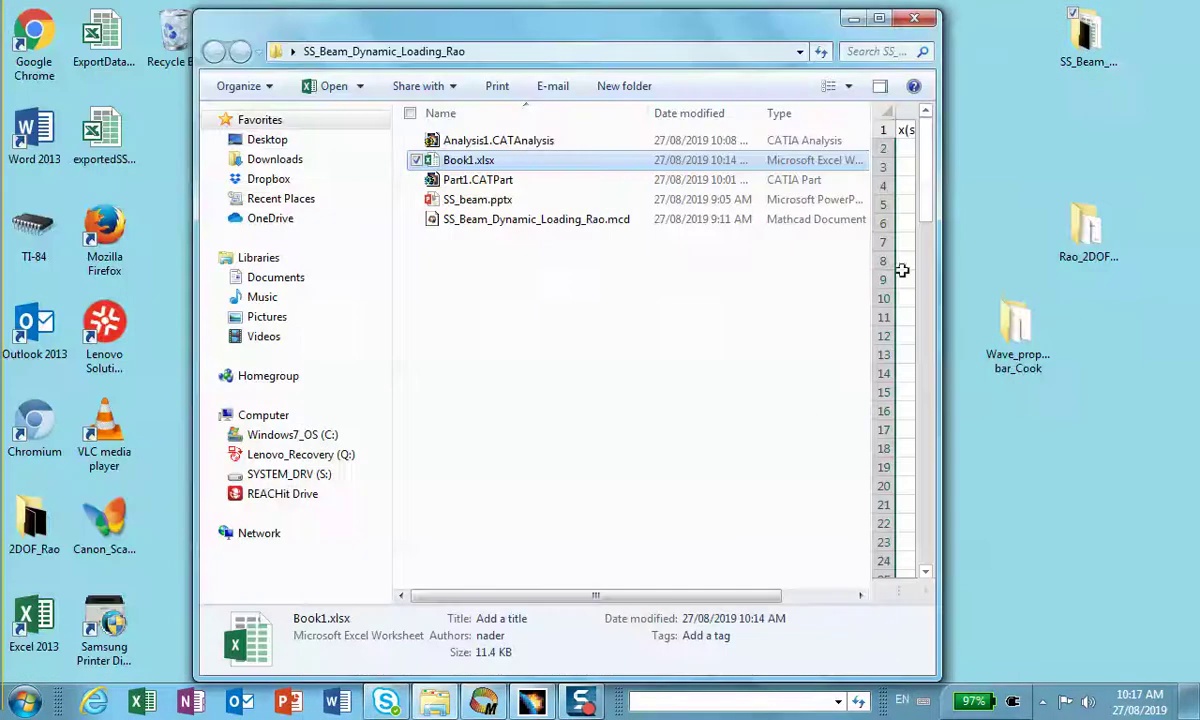
click(853, 18)
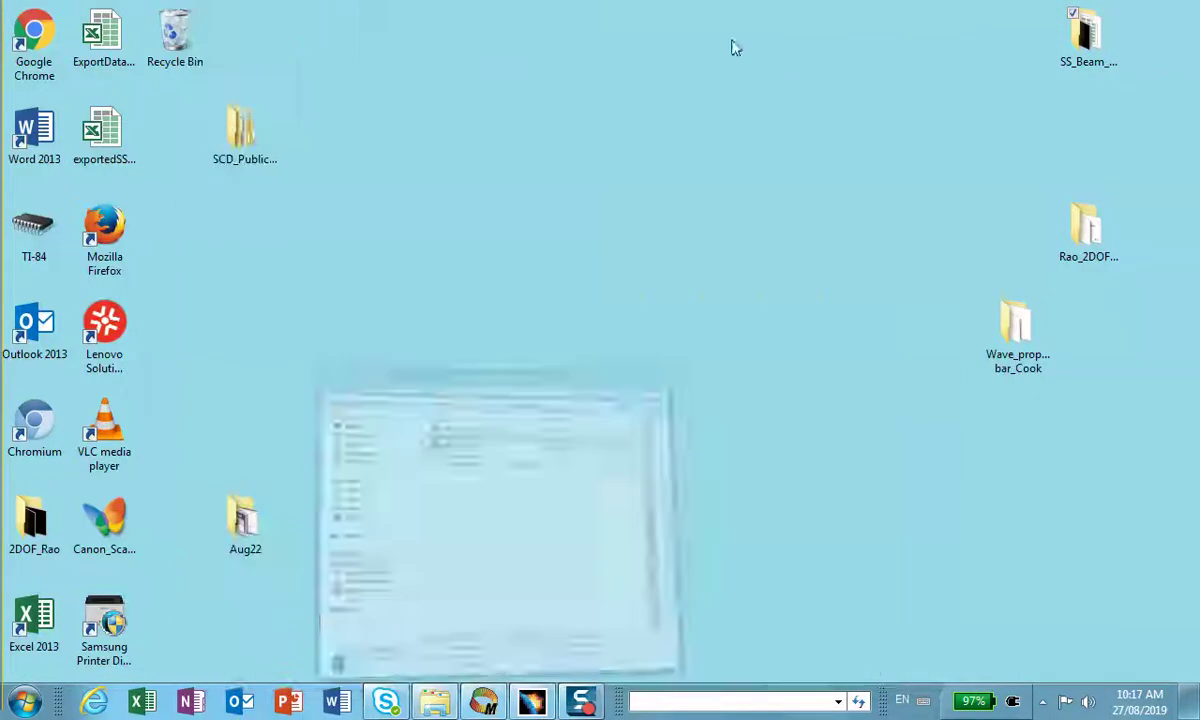
double_click(92, 135)
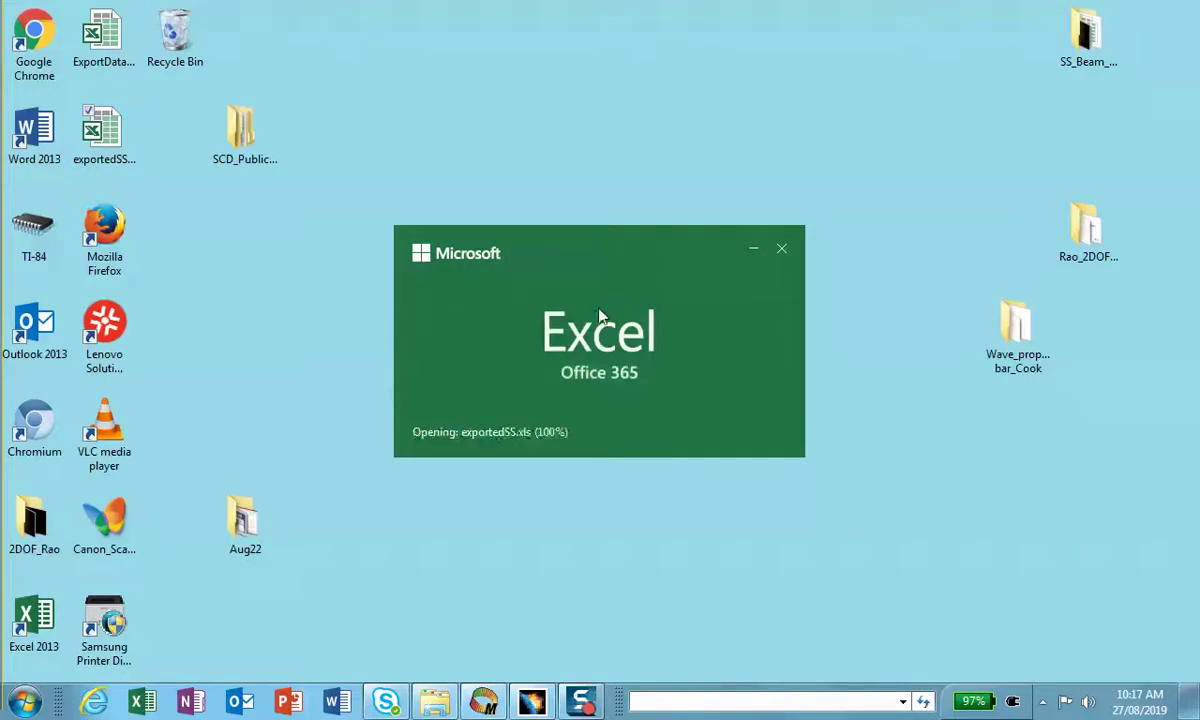